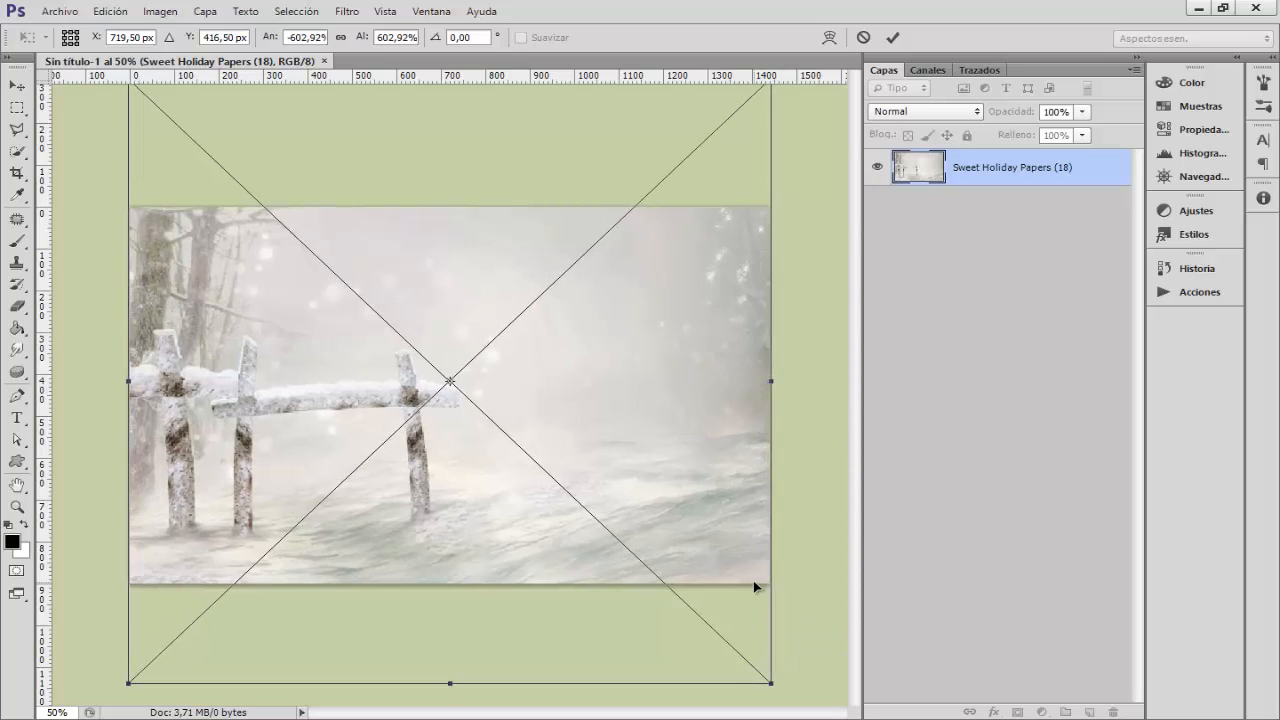
# - Commit the background's scaling and place Chica.png at its default size as a layer above it
pyautogui.press('b')
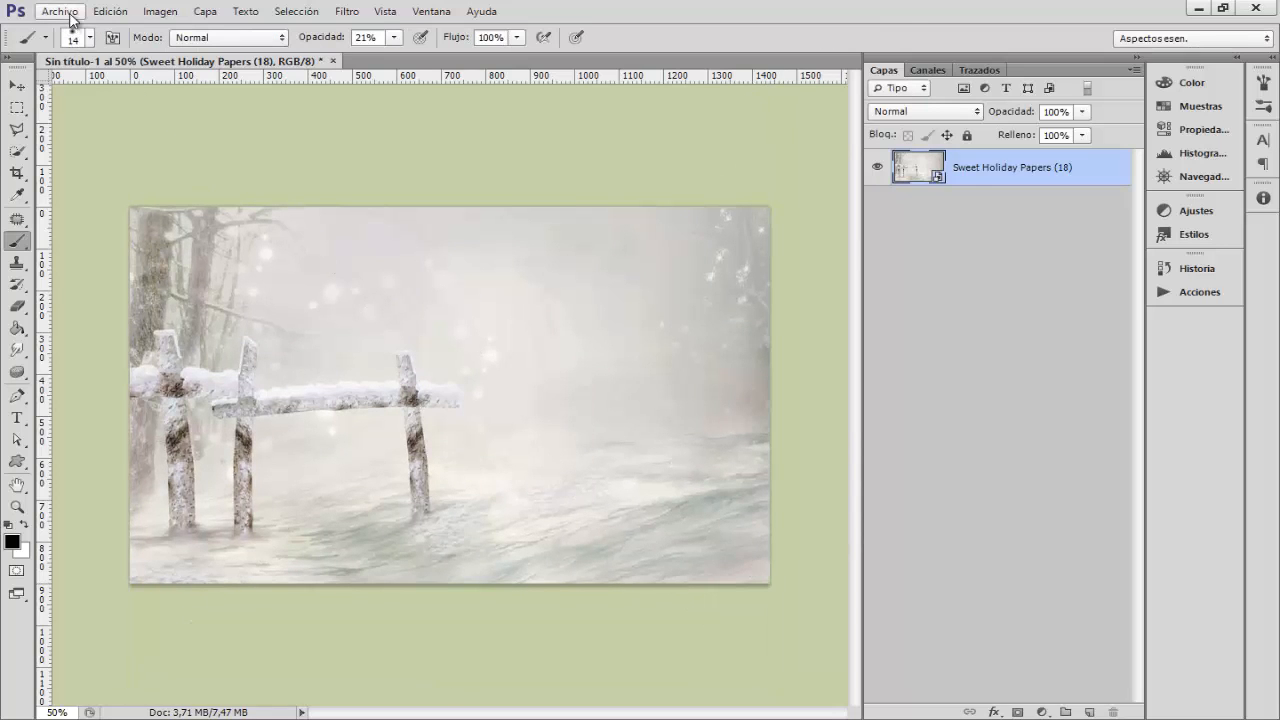
pyautogui.click(60, 11)
pyautogui.click(133, 284)
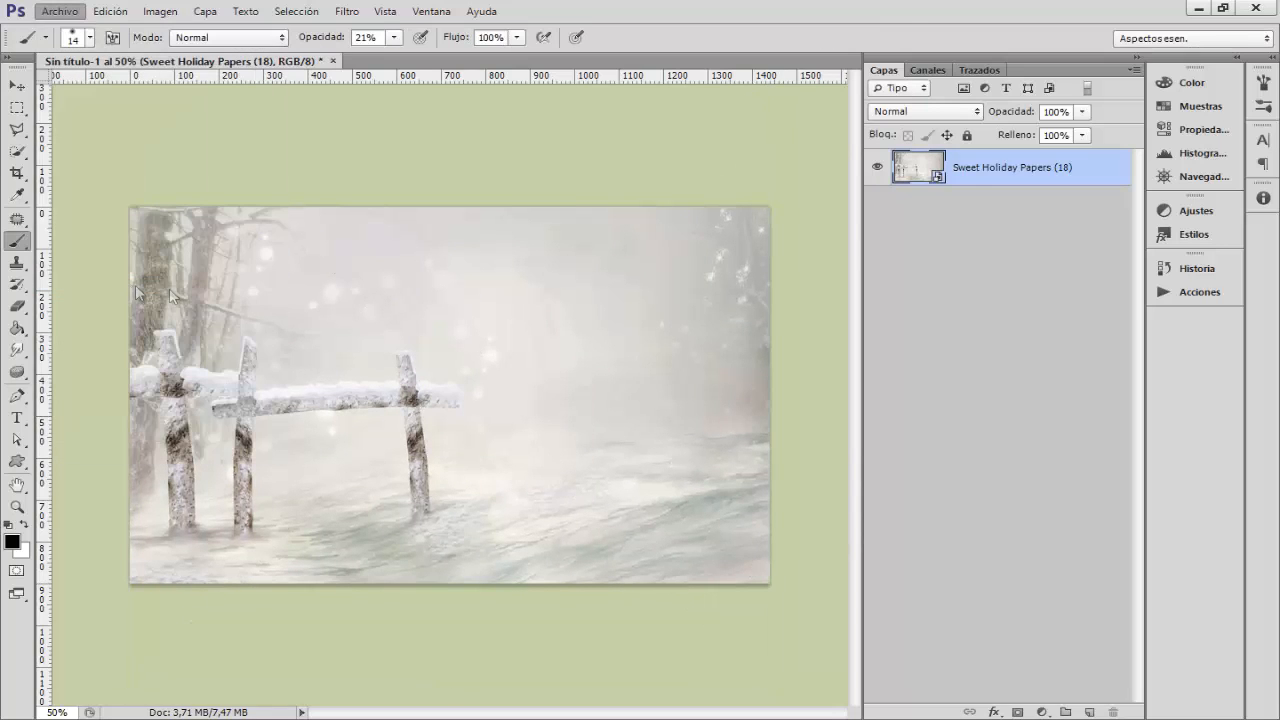
pyautogui.click(560, 212)
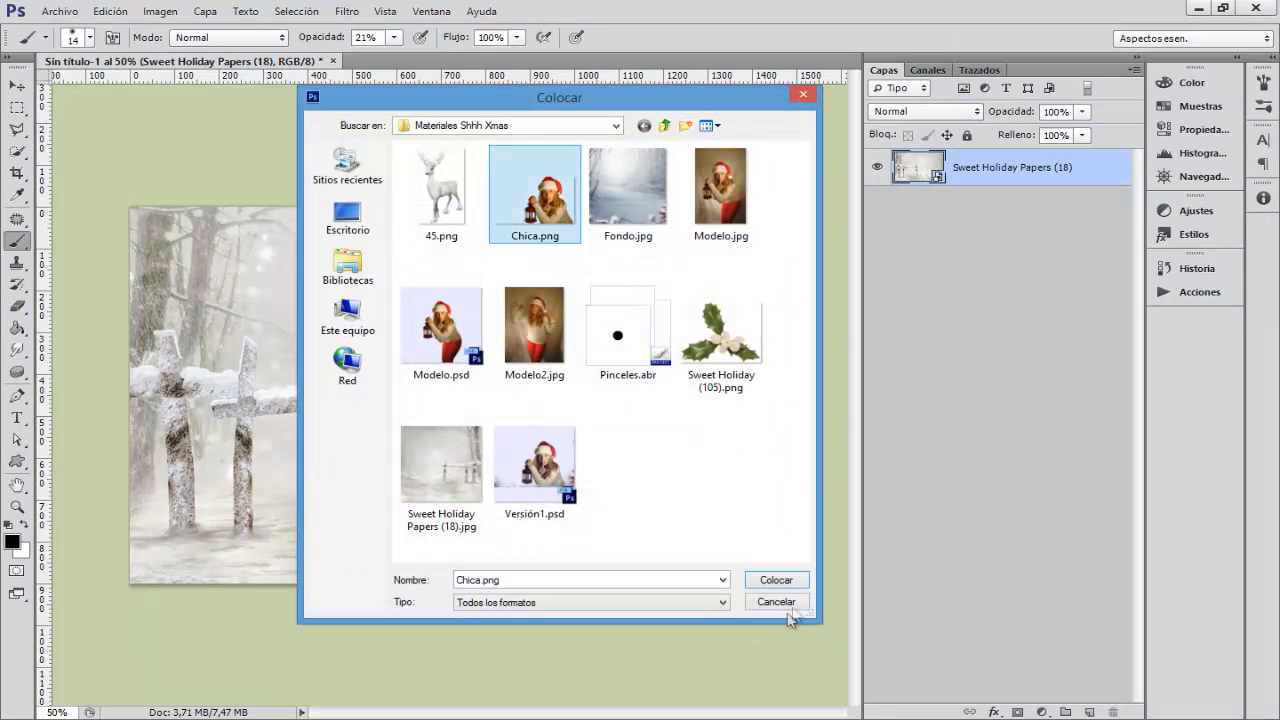
pyautogui.click(777, 580)
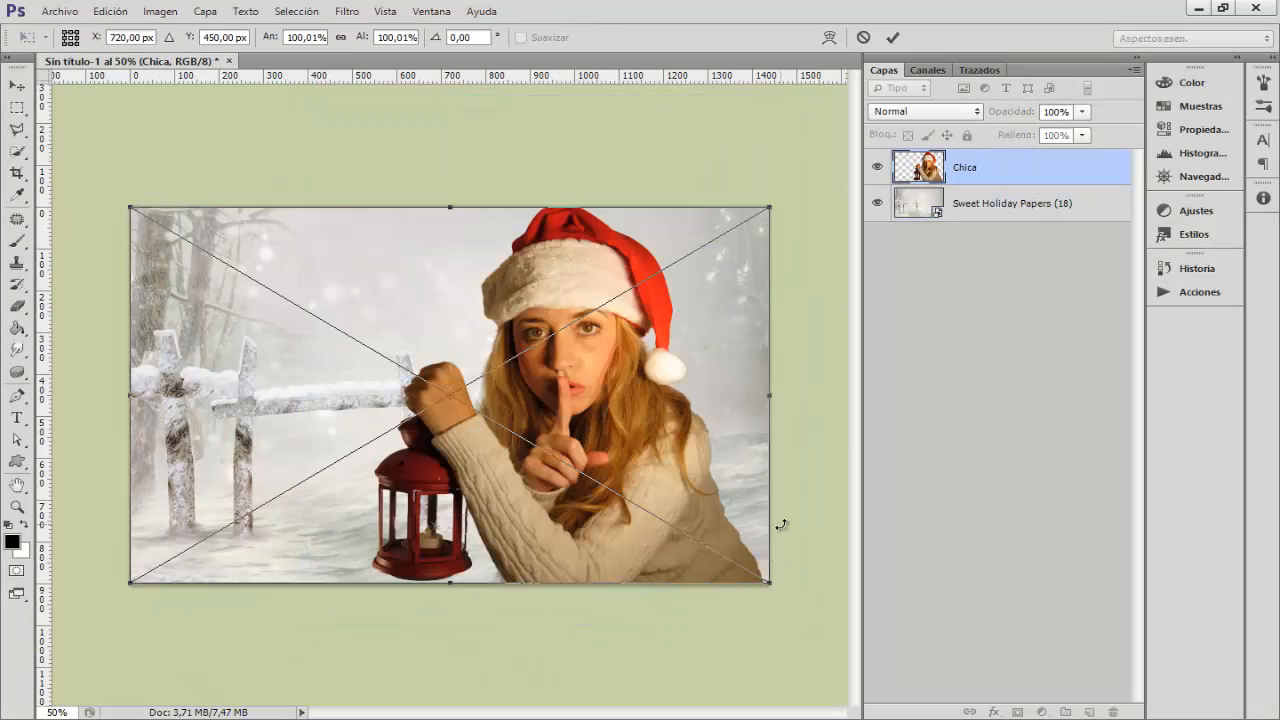
pyautogui.press('b')
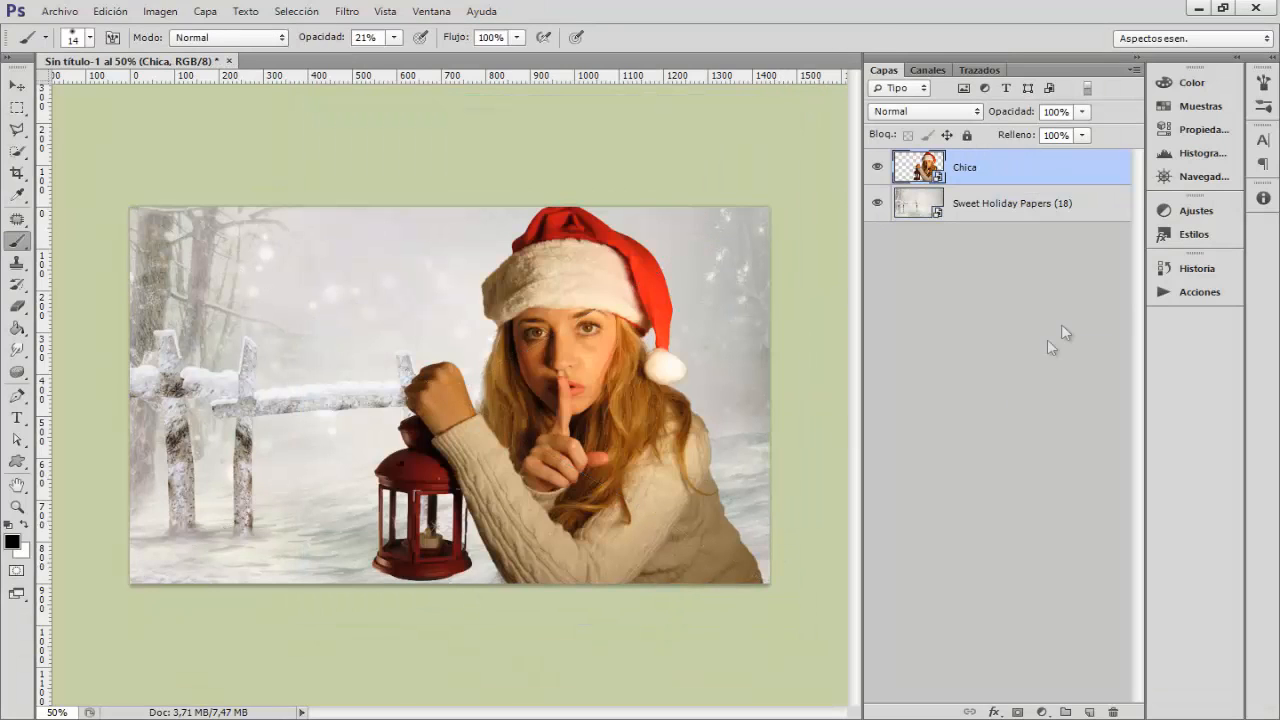
# - Add an empty layer above Chica and set up the Mixer Brush with the "P. húm., mez. lig." preset
pyautogui.click(1088, 712)
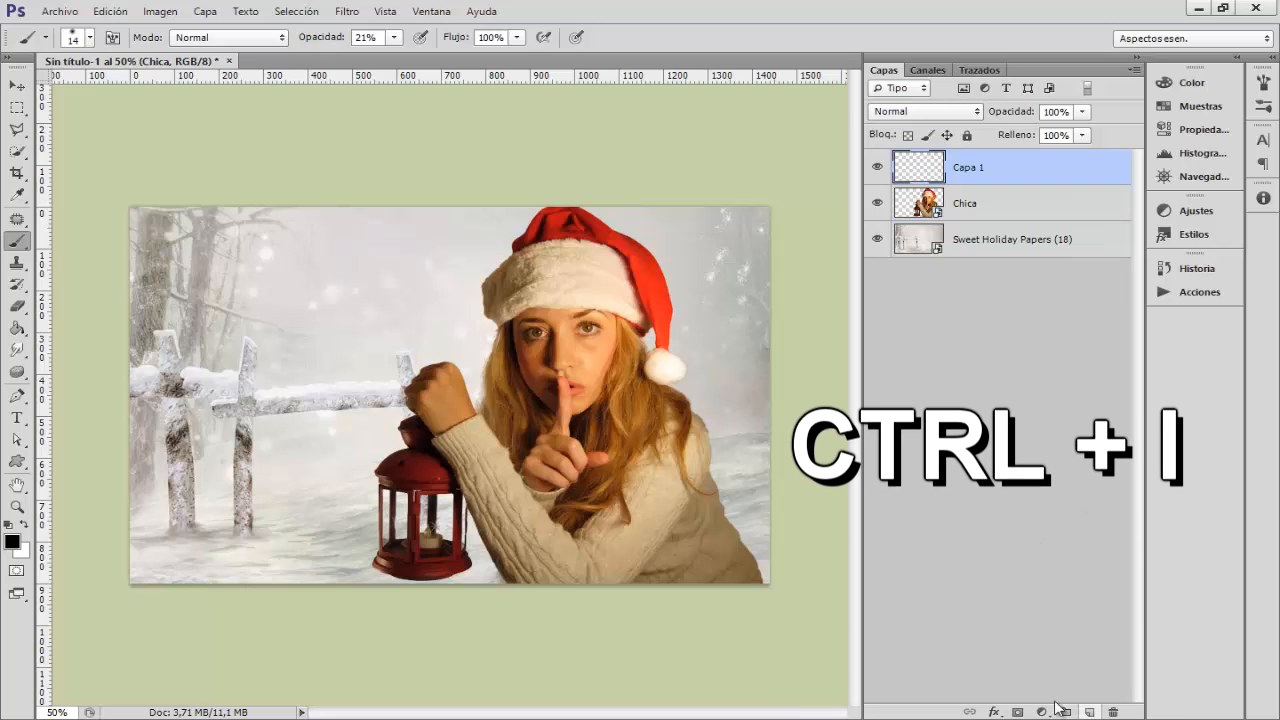
pyautogui.rightClick(33, 245)
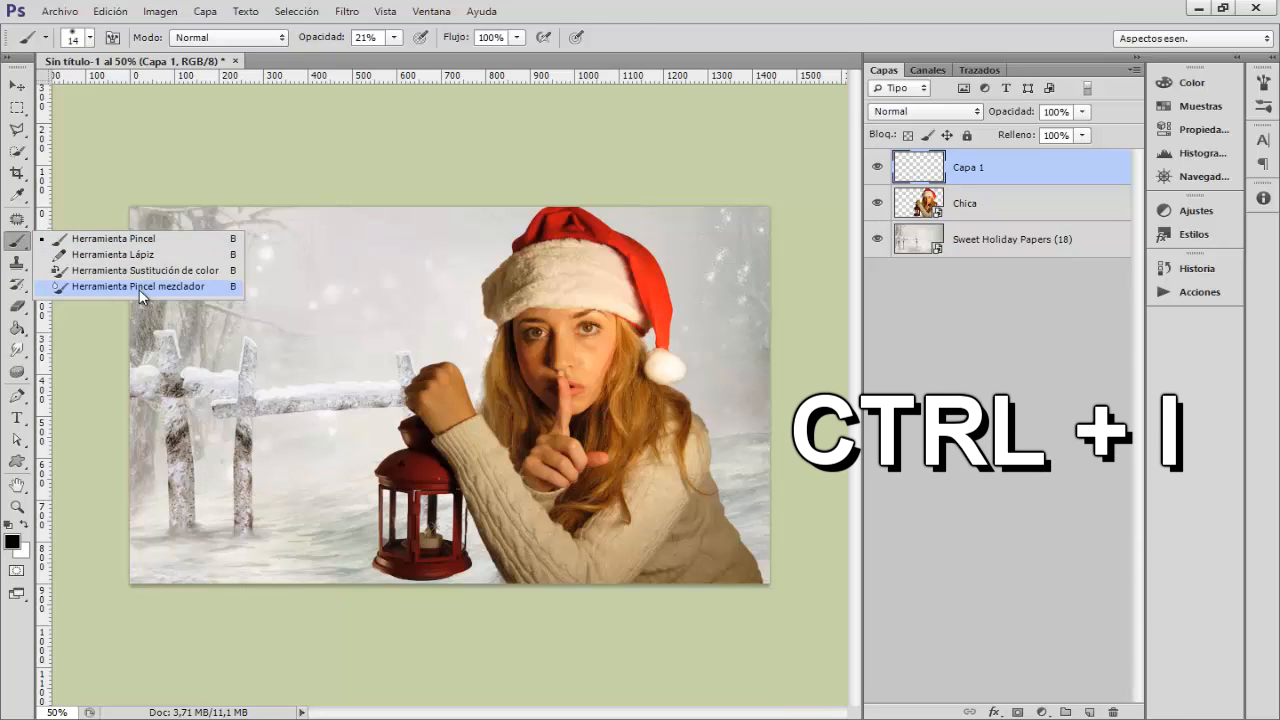
pyautogui.click(139, 289)
pyautogui.click(307, 38)
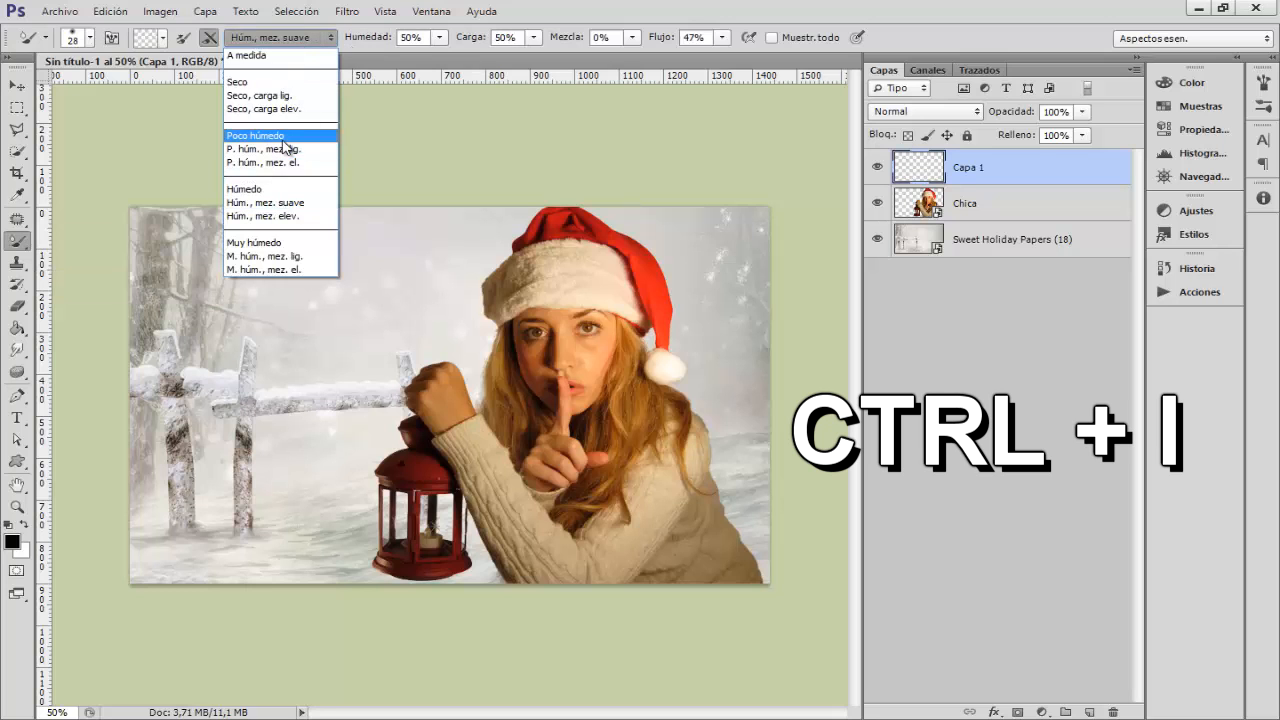
pyautogui.click(285, 149)
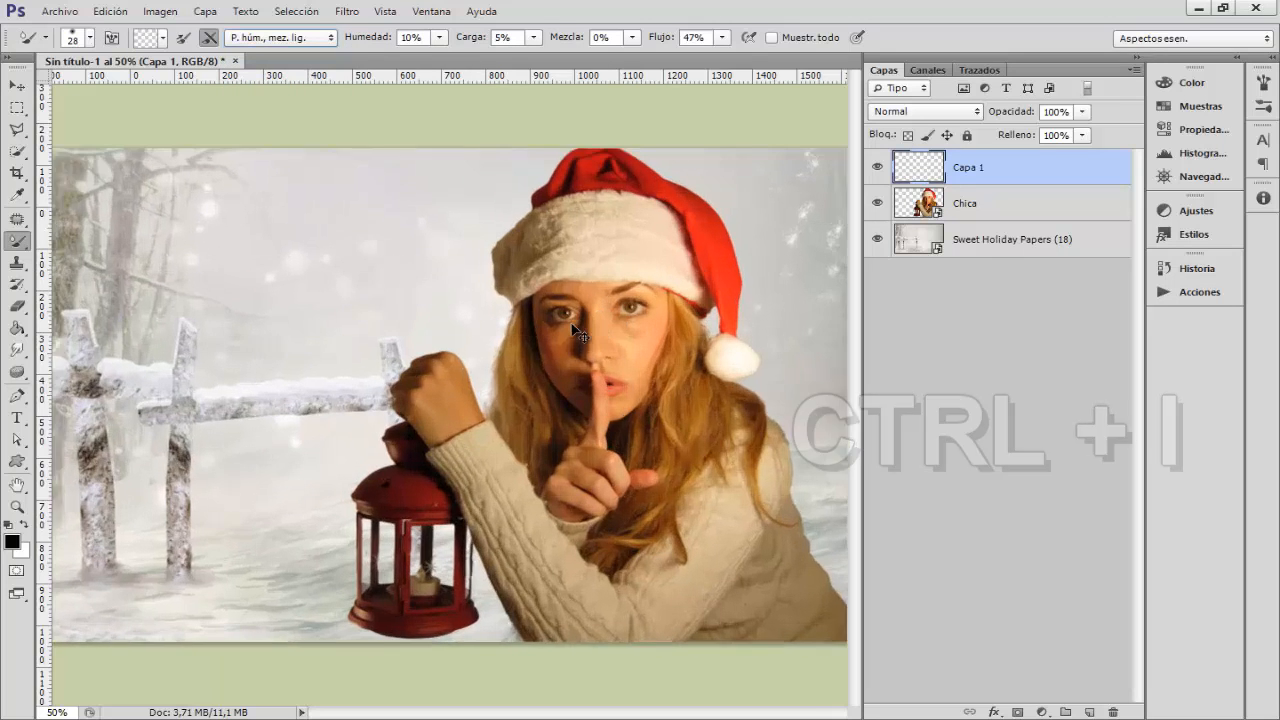
# - Enable sampling of all layers and blend the skin under the shaded eye and on that cheek with a 13 to 22 px brush
pyautogui.hotkey('ctrl', '1')
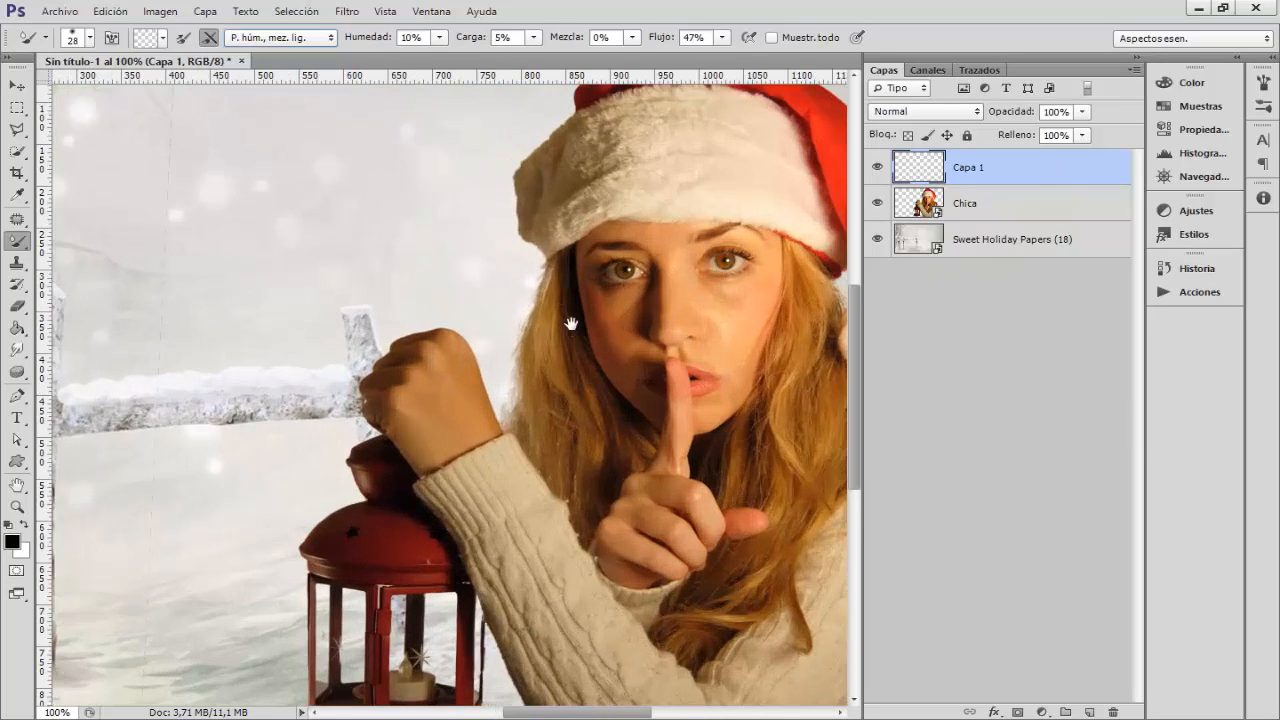
pyautogui.moveTo(586, 359); pyautogui.dragTo(486, 411)
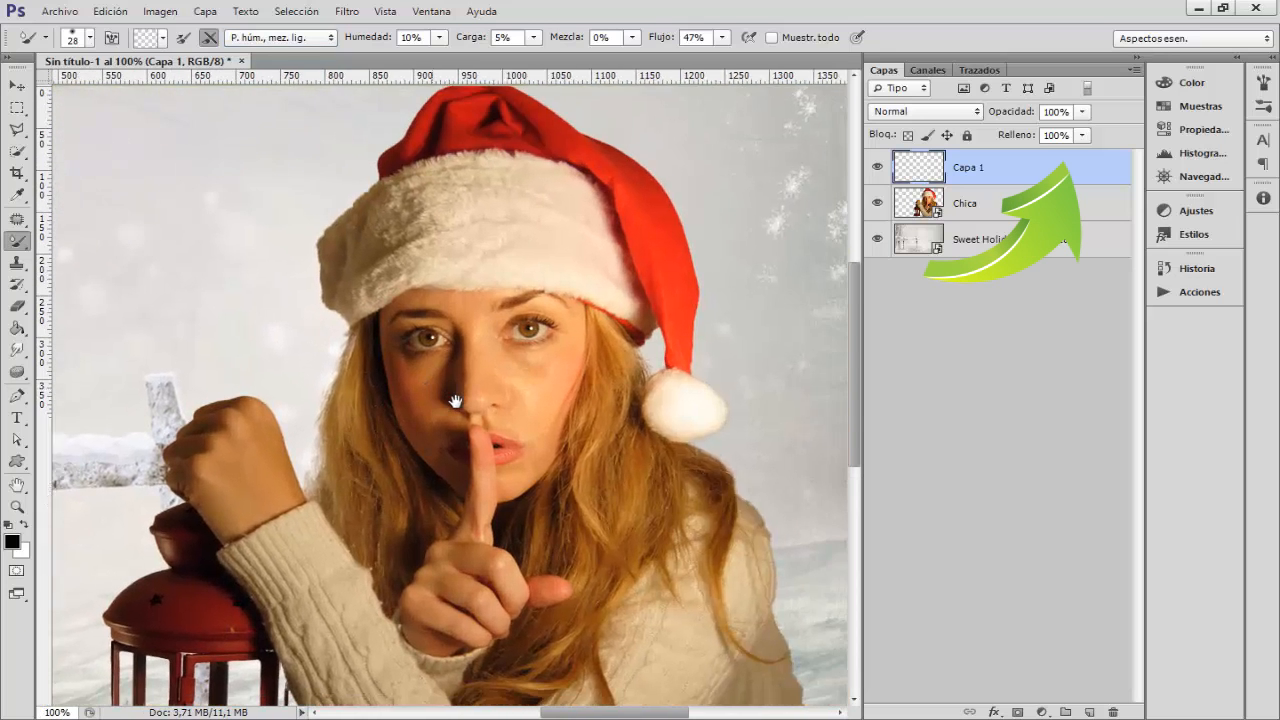
pyautogui.hotkey('ctrl', '+')
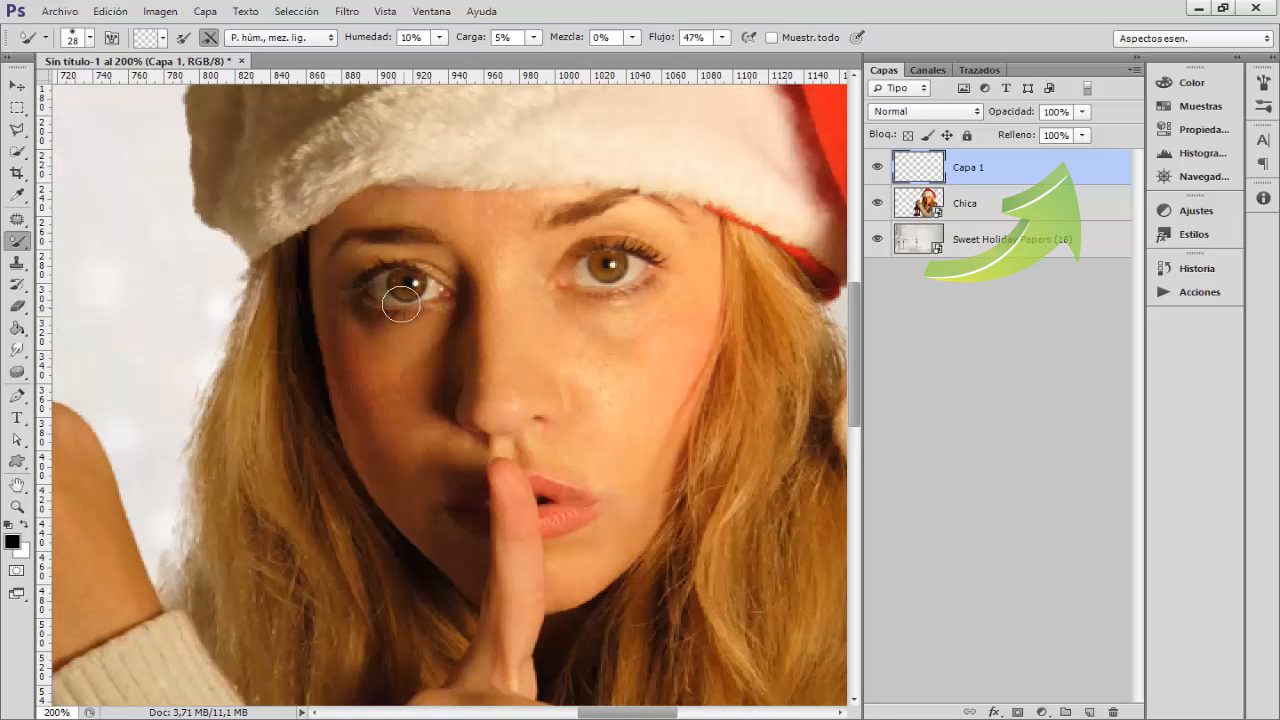
pyautogui.moveTo(420, 292)
pyautogui.mouseDown()
pyautogui.moveTo(405, 291)
pyautogui.moveTo(437, 255)
pyautogui.mouseUp()
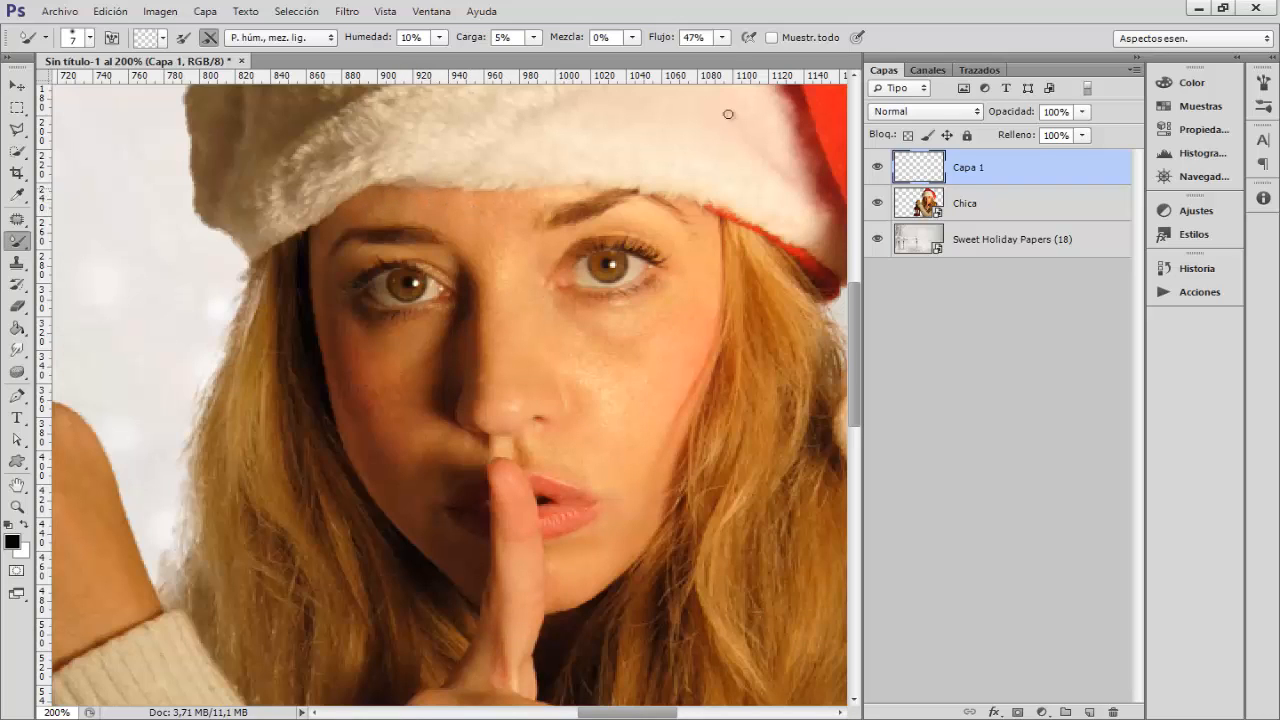
pyautogui.click(773, 37)
pyautogui.keyDown('alt'); pyautogui.rightClick(421, 207); pyautogui.keyUp('alt')
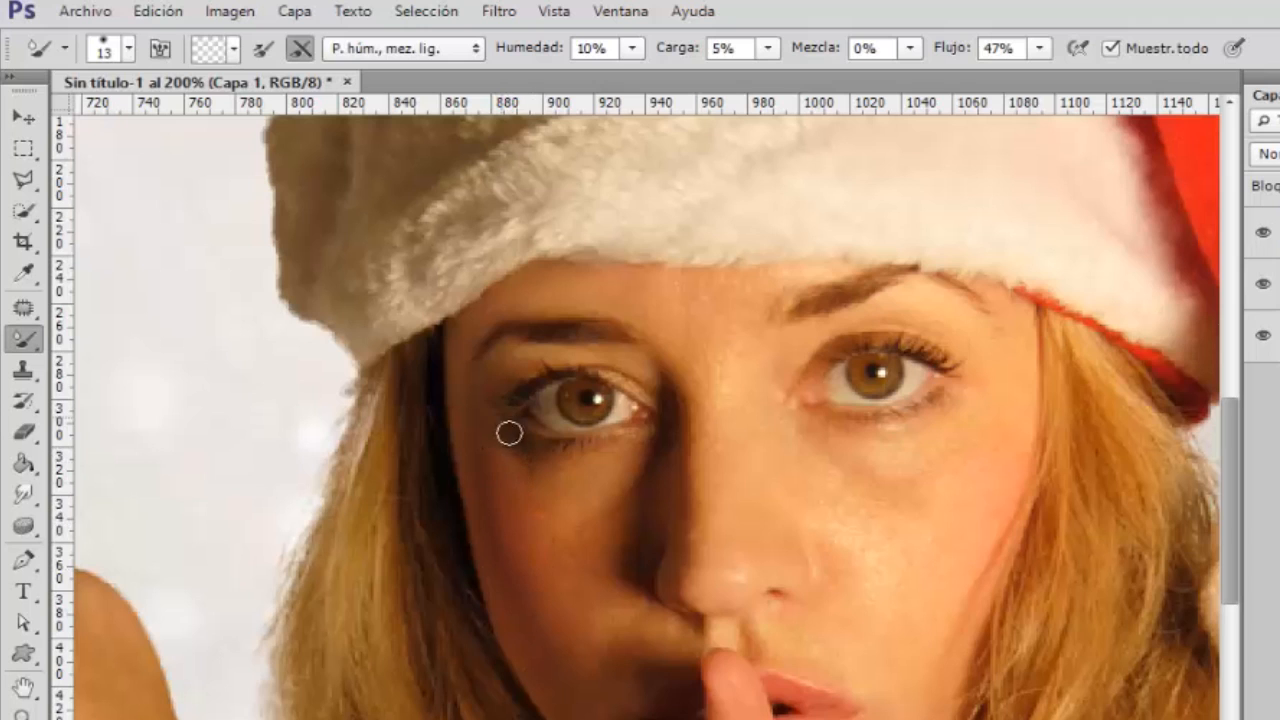
pyautogui.moveTo(519, 438)
pyautogui.mouseDown()
pyautogui.moveTo(592, 454)
pyautogui.moveTo(575, 449)
pyautogui.moveTo(627, 440)
pyautogui.moveTo(627, 458)
pyautogui.moveTo(530, 465)
pyautogui.moveTo(569, 464)
pyautogui.moveTo(543, 469)
pyautogui.moveTo(512, 446)
pyautogui.mouseUp()
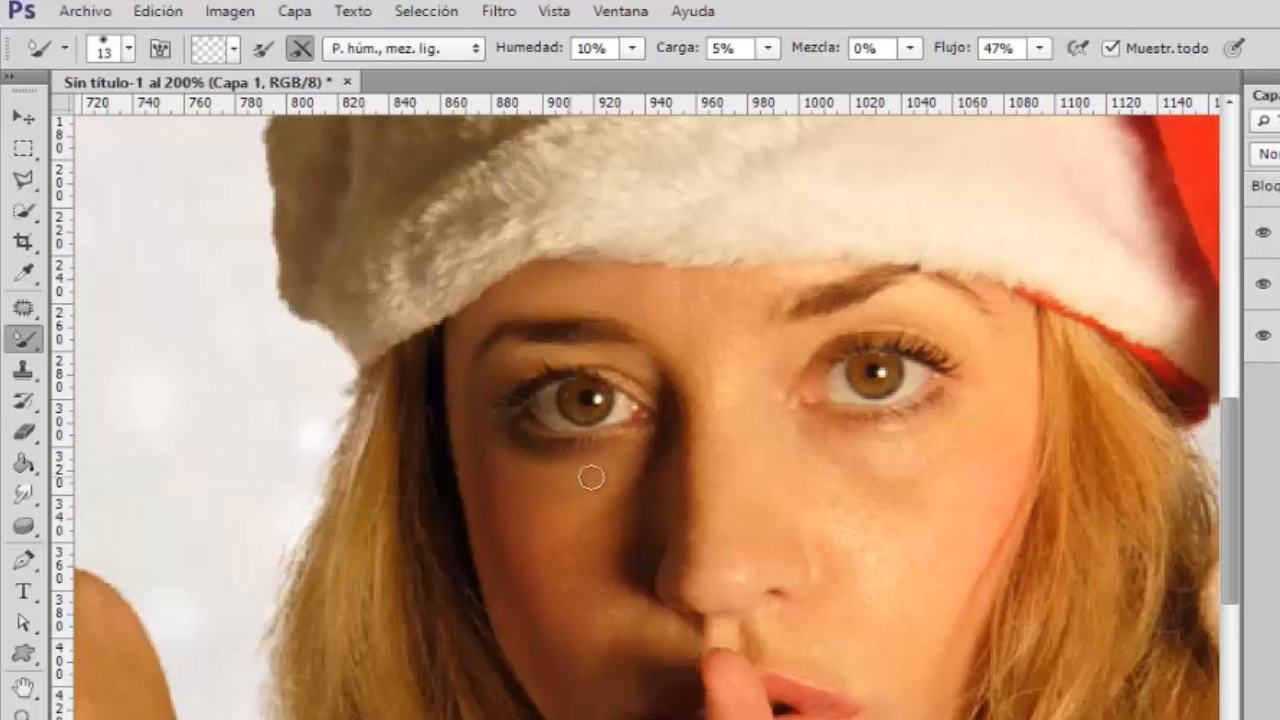
pyautogui.moveTo(548, 507)
pyautogui.mouseDown()
pyautogui.moveTo(607, 507)
pyautogui.moveTo(600, 586)
pyautogui.moveTo(600, 514)
pyautogui.moveTo(556, 551)
pyautogui.moveTo(603, 521)
pyautogui.moveTo(575, 558)
pyautogui.moveTo(600, 520)
pyautogui.moveTo(544, 544)
pyautogui.moveTo(567, 514)
pyautogui.moveTo(524, 503)
pyautogui.moveTo(516, 482)
pyautogui.moveTo(553, 525)
pyautogui.moveTo(540, 476)
pyautogui.moveTo(551, 511)
pyautogui.moveTo(500, 460)
pyautogui.moveTo(523, 586)
pyautogui.moveTo(526, 514)
pyautogui.moveTo(557, 590)
pyautogui.moveTo(508, 521)
pyautogui.moveTo(575, 676)
pyautogui.moveTo(571, 544)
pyautogui.moveTo(581, 603)
pyautogui.moveTo(587, 538)
pyautogui.moveTo(605, 573)
pyautogui.moveTo(576, 562)
pyautogui.moveTo(651, 620)
pyautogui.moveTo(627, 621)
pyautogui.moveTo(672, 632)
pyautogui.moveTo(661, 653)
pyautogui.moveTo(681, 628)
pyautogui.moveTo(654, 661)
pyautogui.moveTo(665, 634)
pyautogui.moveTo(649, 628)
pyautogui.moveTo(576, 637)
pyautogui.moveTo(652, 620)
pyautogui.moveTo(607, 668)
pyautogui.moveTo(628, 624)
pyautogui.moveTo(612, 712)
pyautogui.moveTo(635, 647)
pyautogui.moveTo(630, 683)
pyautogui.moveTo(654, 651)
pyautogui.moveTo(610, 712)
pyautogui.mouseUp()
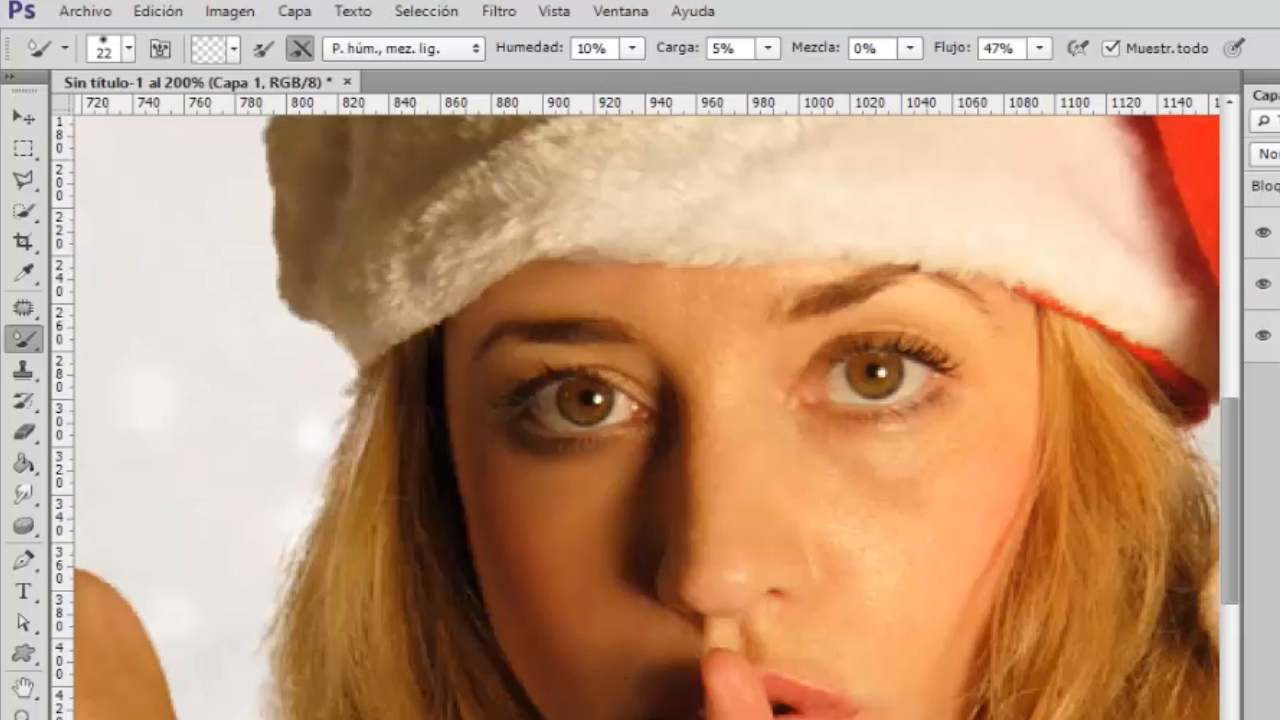
# - Check the retouch layer in isolation and smooth the forehead skin up to the brows on Capa 1, using a 14 to 26 px brush
pyautogui.keyDown('alt'); pyautogui.click(1264, 238); pyautogui.keyUp('alt')
pyautogui.keyDown('alt'); pyautogui.click(1264, 238); pyautogui.keyUp('alt')
pyautogui.keyDown('alt'); pyautogui.rightClick(584, 605); pyautogui.keyUp('alt')
pyautogui.hotkey('alt', '[')
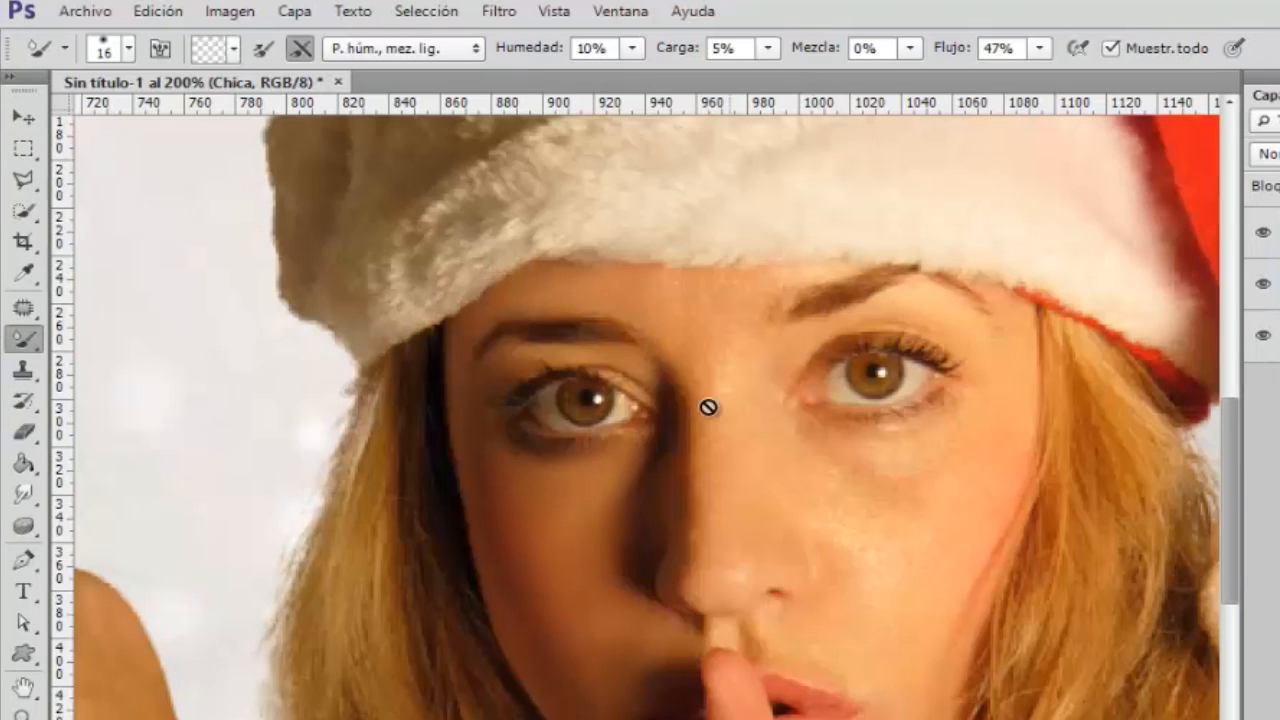
pyautogui.keyDown('alt'); pyautogui.rightClick(586, 412); pyautogui.keyUp('alt')
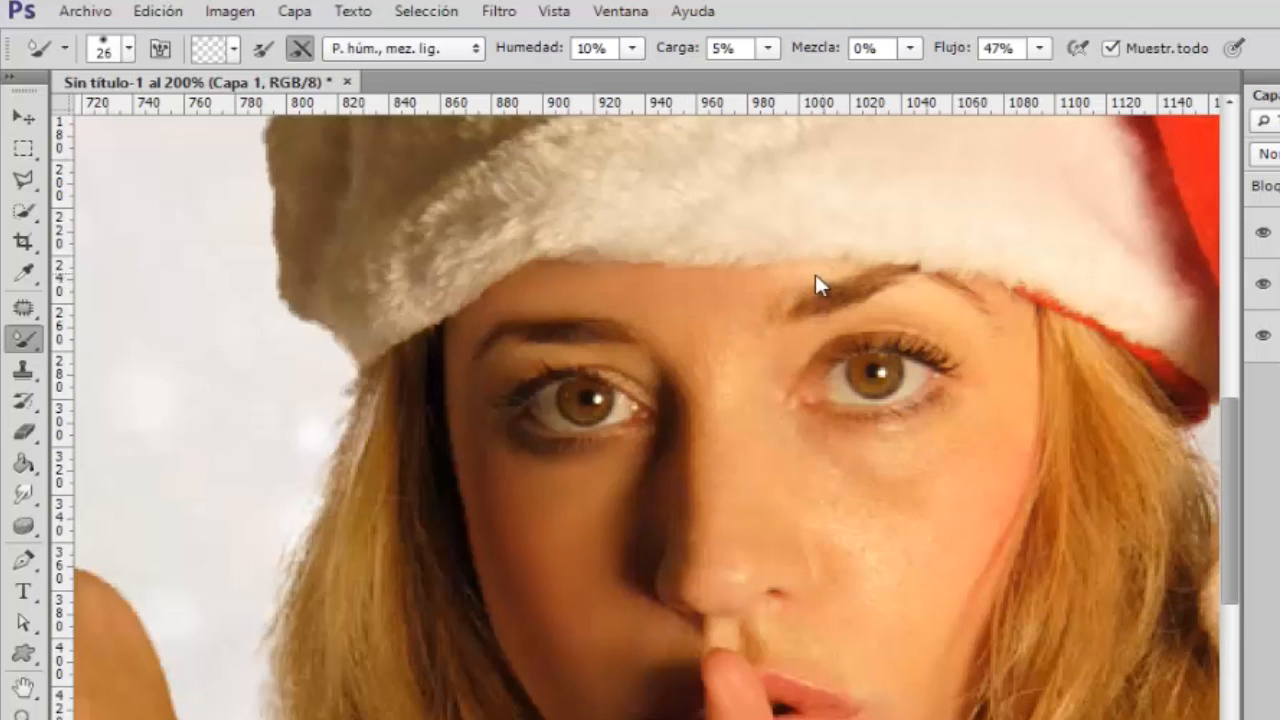
pyautogui.keyDown('alt'); pyautogui.rightClick(822, 272); pyautogui.keyUp('alt')
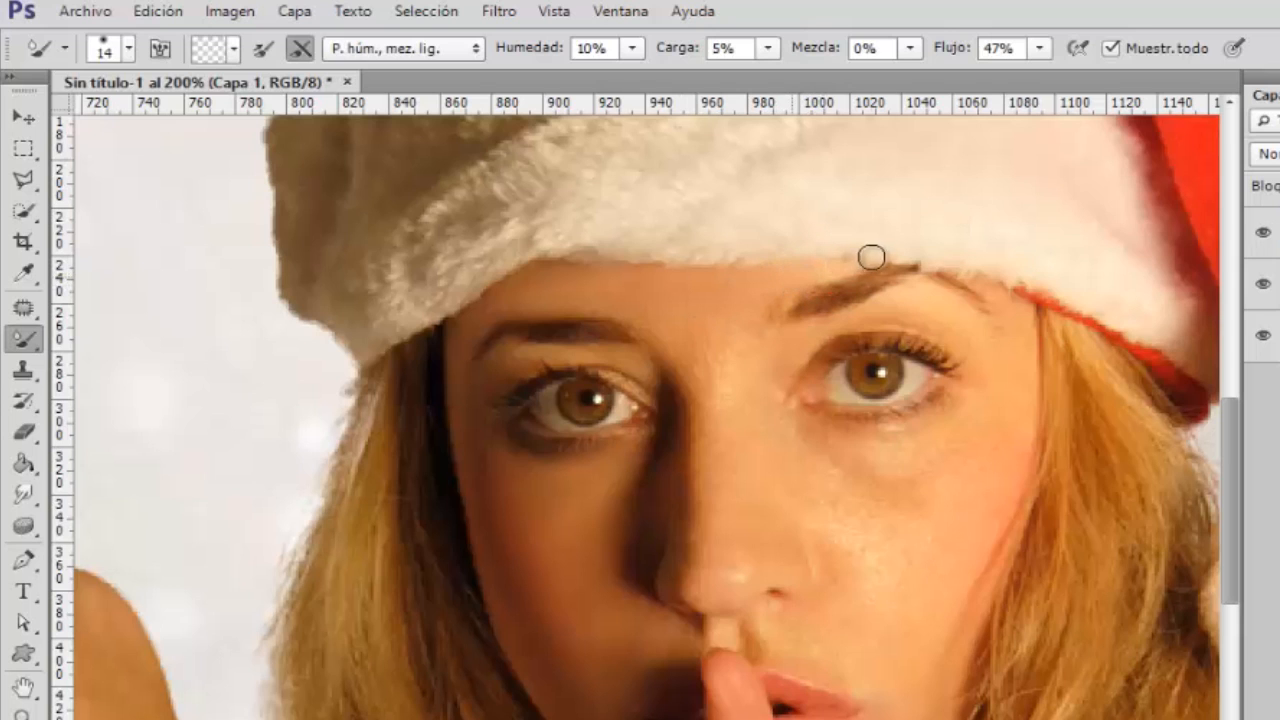
# - Smooth the nose and the lit cheek with the Mixer Brush at about 21 to 37 px
pyautogui.keyDown('alt'); pyautogui.rightClick(737, 363); pyautogui.keyUp('alt')
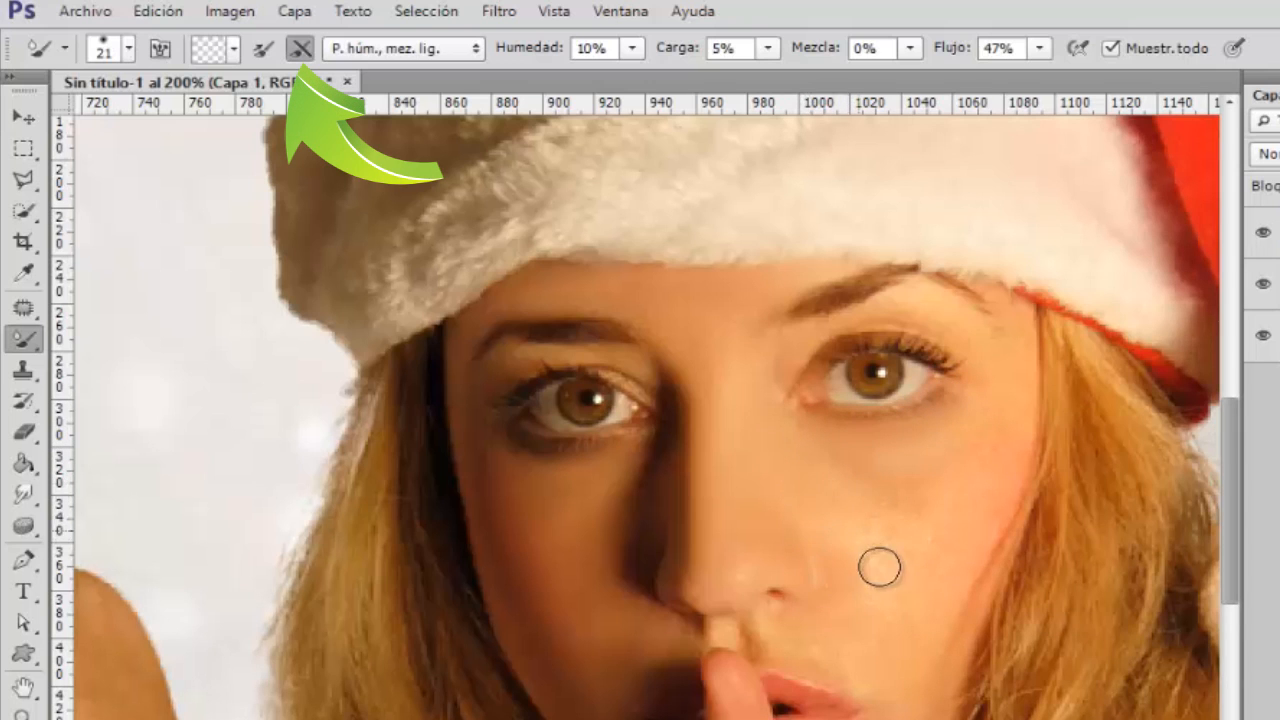
pyautogui.keyDown('alt'); pyautogui.rightClick(883, 540); pyautogui.keyUp('alt')
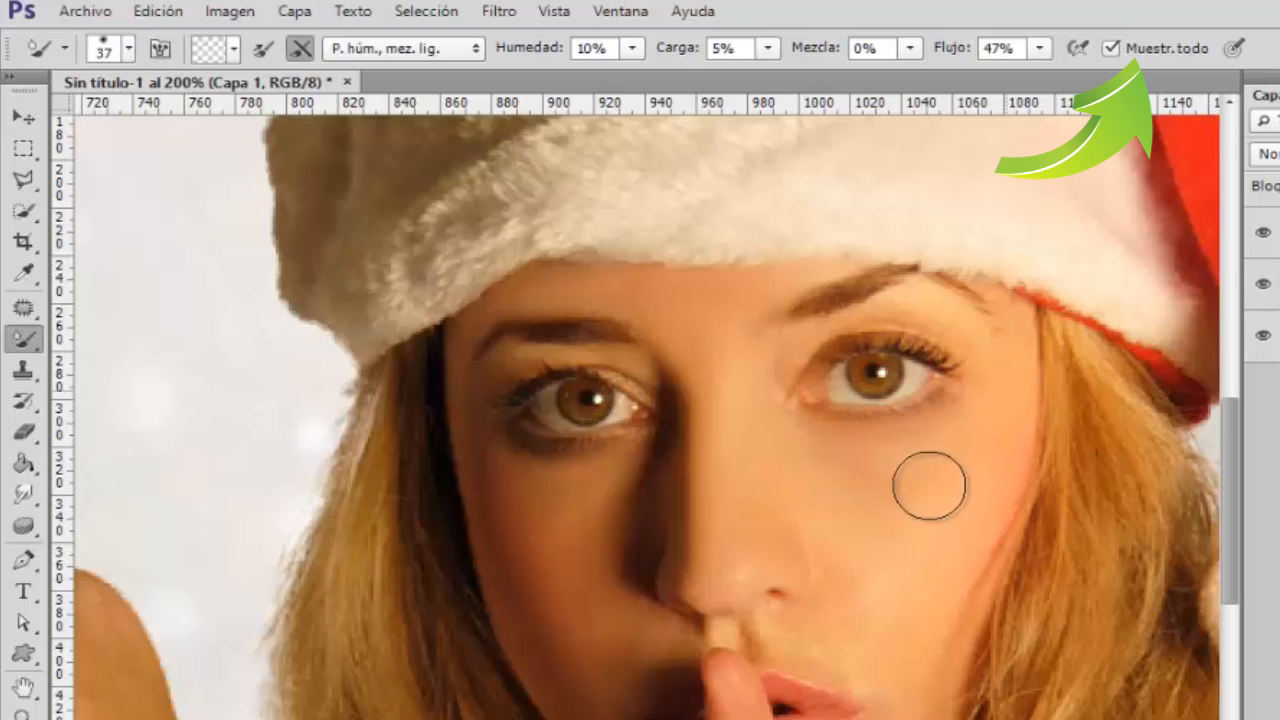
pyautogui.keyDown('alt'); pyautogui.rightClick(972, 407); pyautogui.keyUp('alt')
pyautogui.keyDown('alt'); pyautogui.rightClick(953, 403); pyautogui.keyUp('alt')
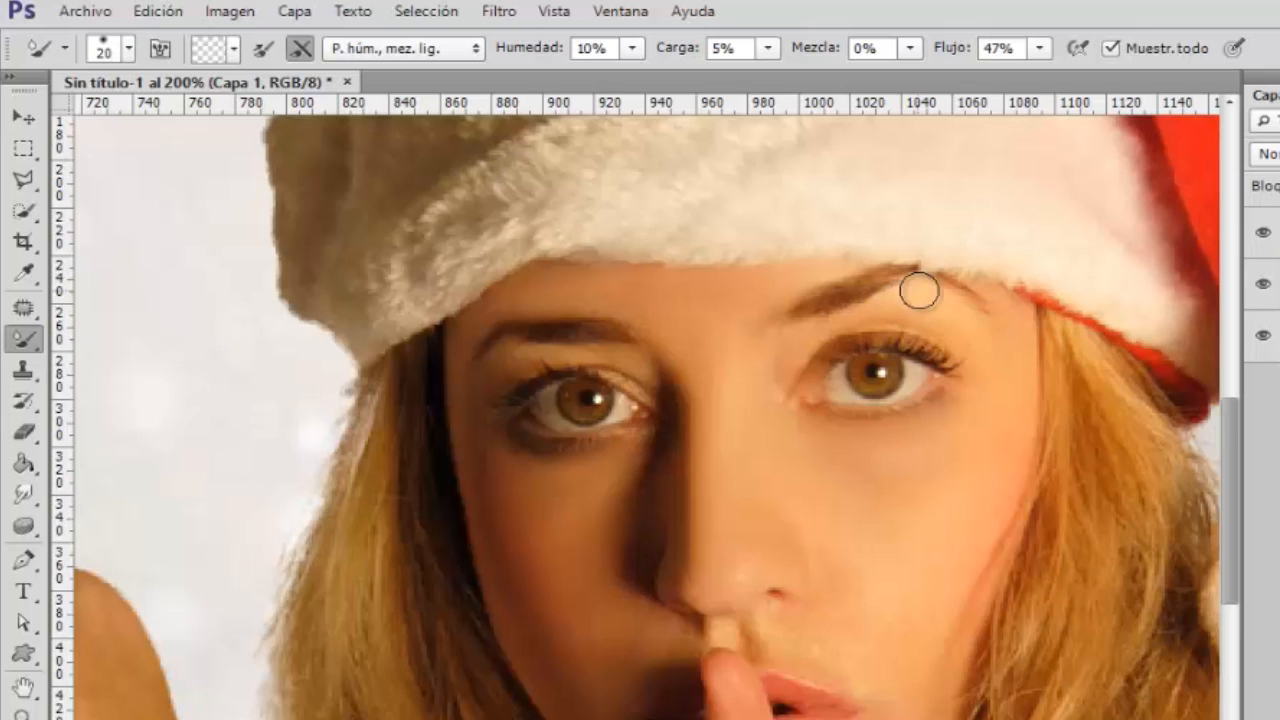
# - Blend the skin around the lit eye with an 11 px brush and along the outer cheek with a 16 px brush
pyautogui.keyDown('alt'); pyautogui.rightClick(812, 357); pyautogui.keyUp('alt')
pyautogui.moveTo(808, 373)
pyautogui.mouseDown()
pyautogui.moveTo(846, 341)
pyautogui.moveTo(907, 331)
pyautogui.moveTo(940, 343)
pyautogui.moveTo(900, 318)
pyautogui.moveTo(965, 337)
pyautogui.mouseUp()
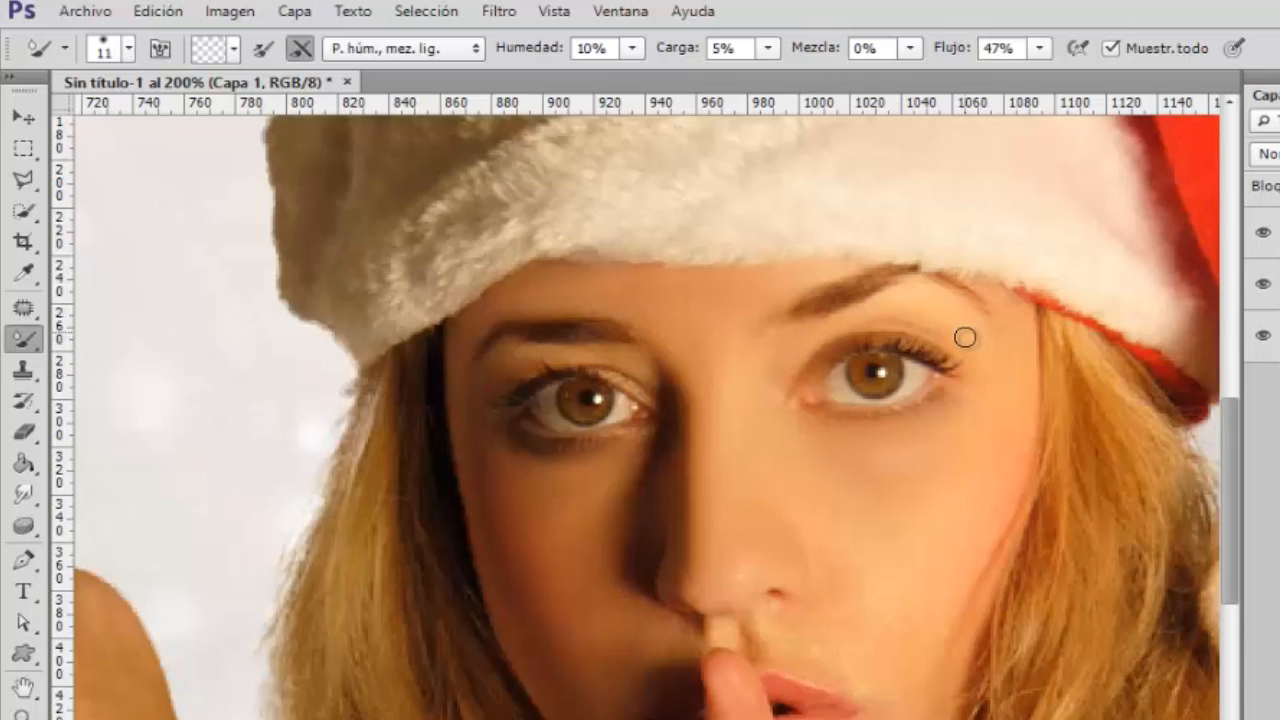
pyautogui.keyDown('alt'); pyautogui.rightClick(960, 437); pyautogui.keyUp('alt')
pyautogui.moveTo(1006, 460)
pyautogui.mouseDown()
pyautogui.moveTo(982, 575)
pyautogui.moveTo(1000, 513)
pyautogui.moveTo(992, 547)
pyautogui.mouseUp()
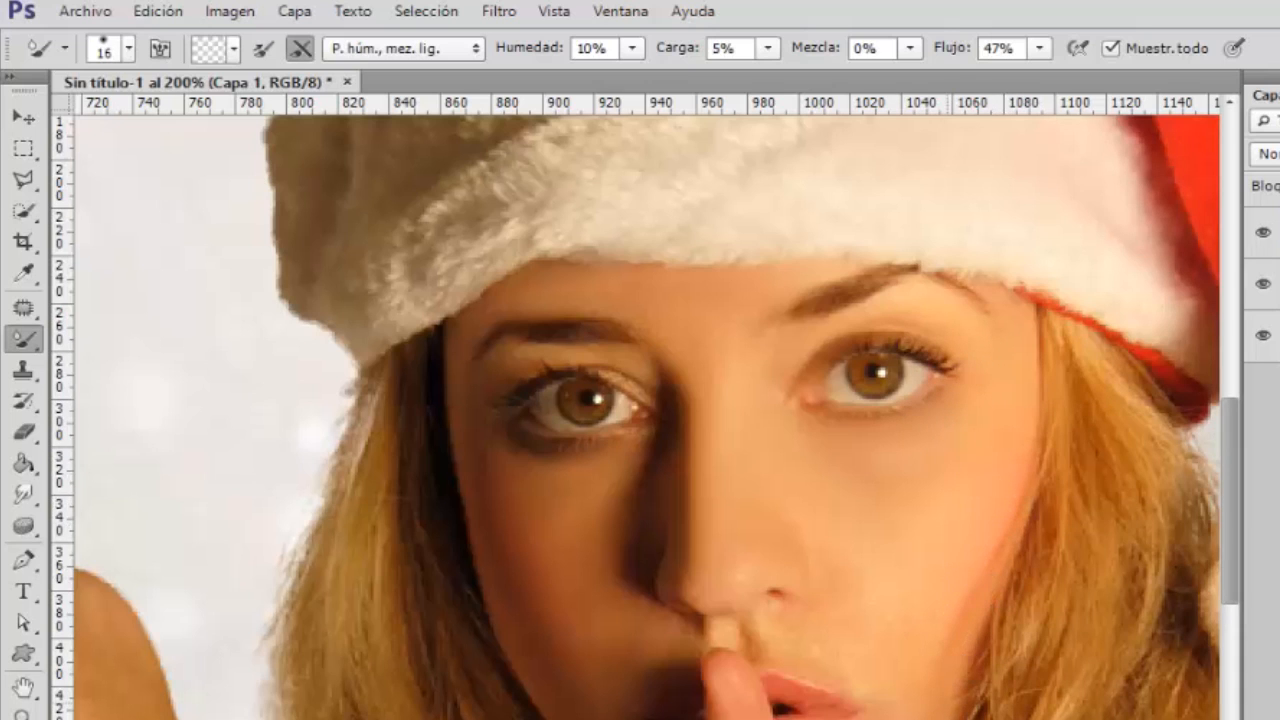
# - Smooth the lower cheek and mouth area with a 16 to 24 px brush, checking the retouch layer in isolation
pyautogui.keyDown('alt'); pyautogui.rightClick(930, 712); pyautogui.keyUp('alt')
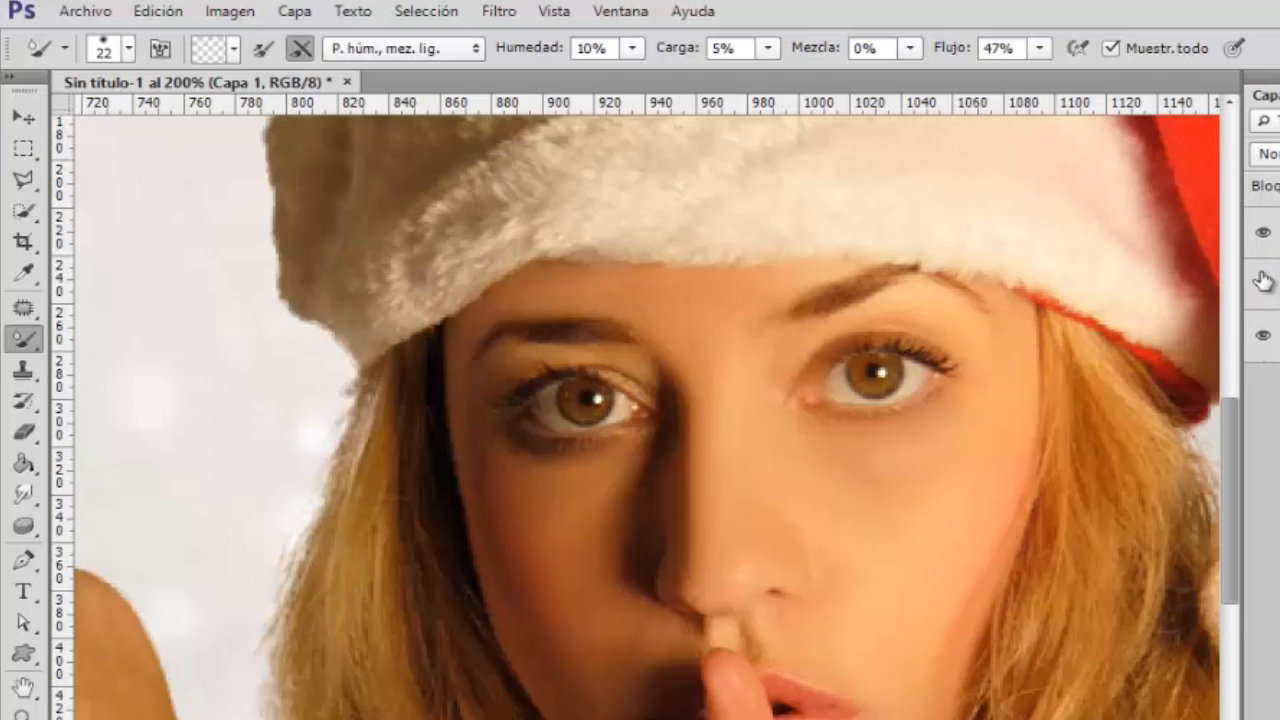
pyautogui.keyDown('alt'); pyautogui.click(1265, 237); pyautogui.keyUp('alt')
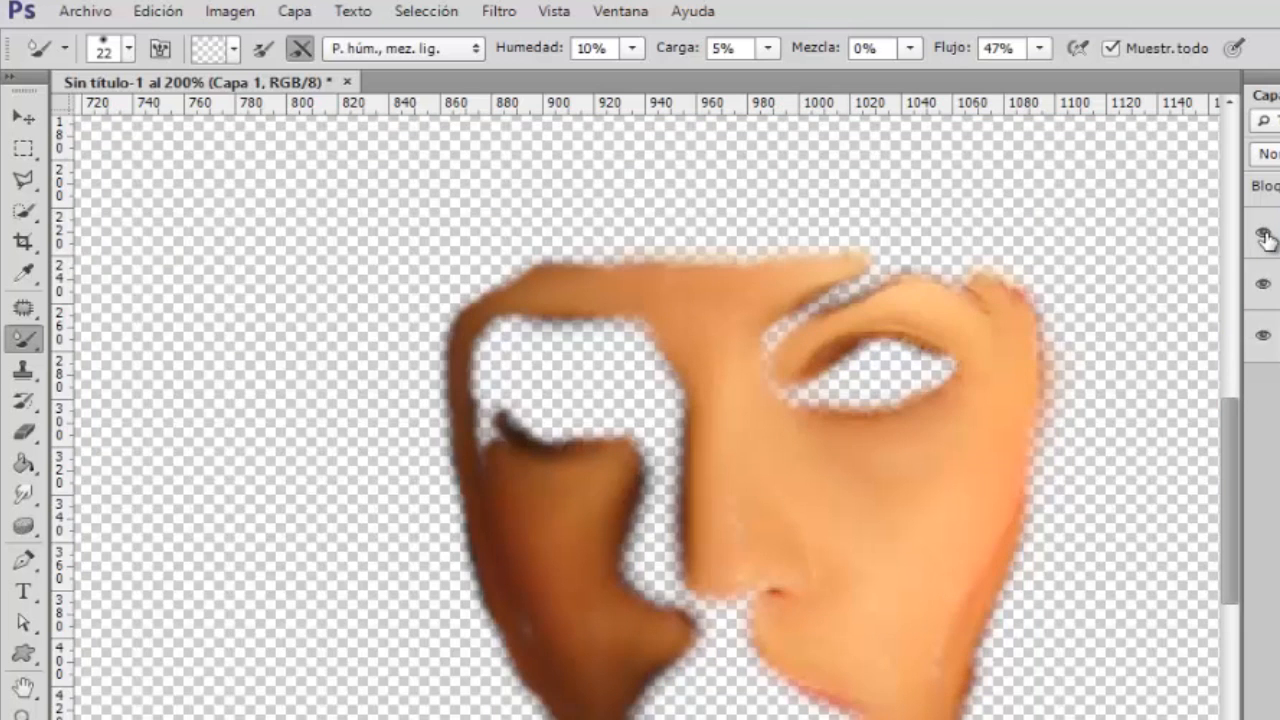
pyautogui.keyDown('alt'); pyautogui.click(1265, 237); pyautogui.keyUp('alt')
pyautogui.keyDown('alt'); pyautogui.rightClick(779, 628); pyautogui.keyUp('alt')
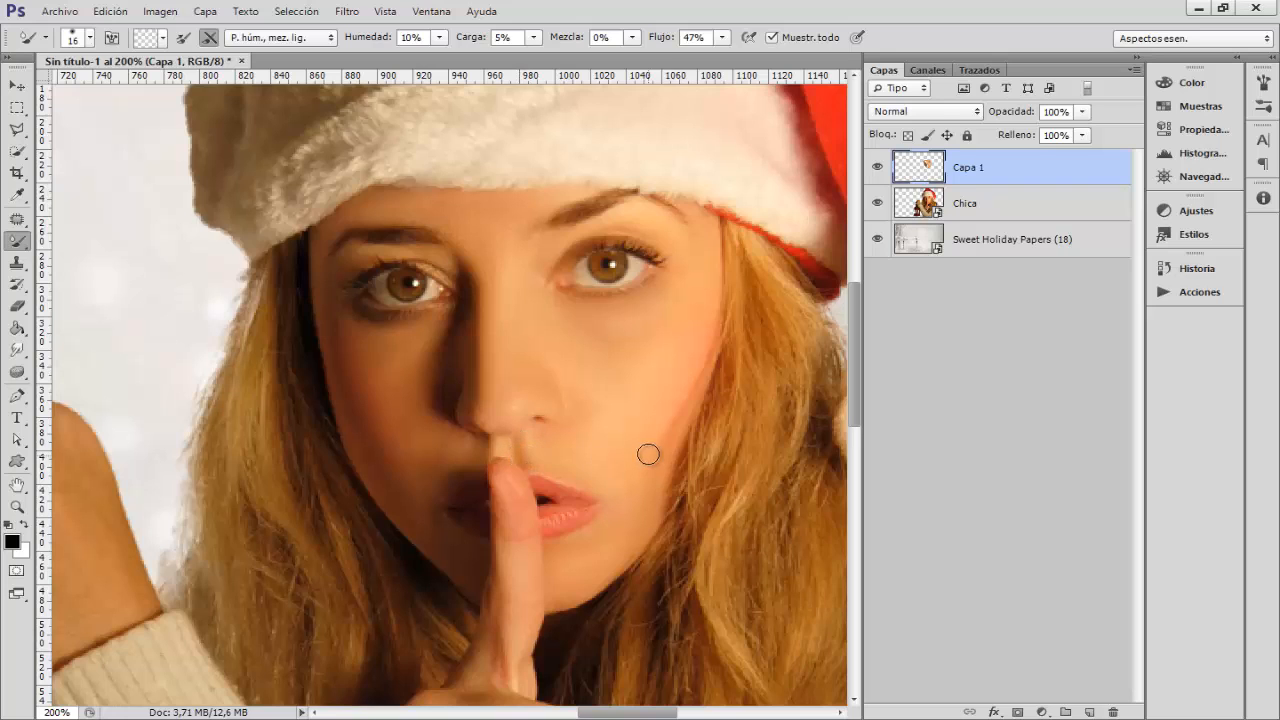
pyautogui.keyDown('alt'); pyautogui.rightClick(535, 407); pyautogui.keyUp('alt')
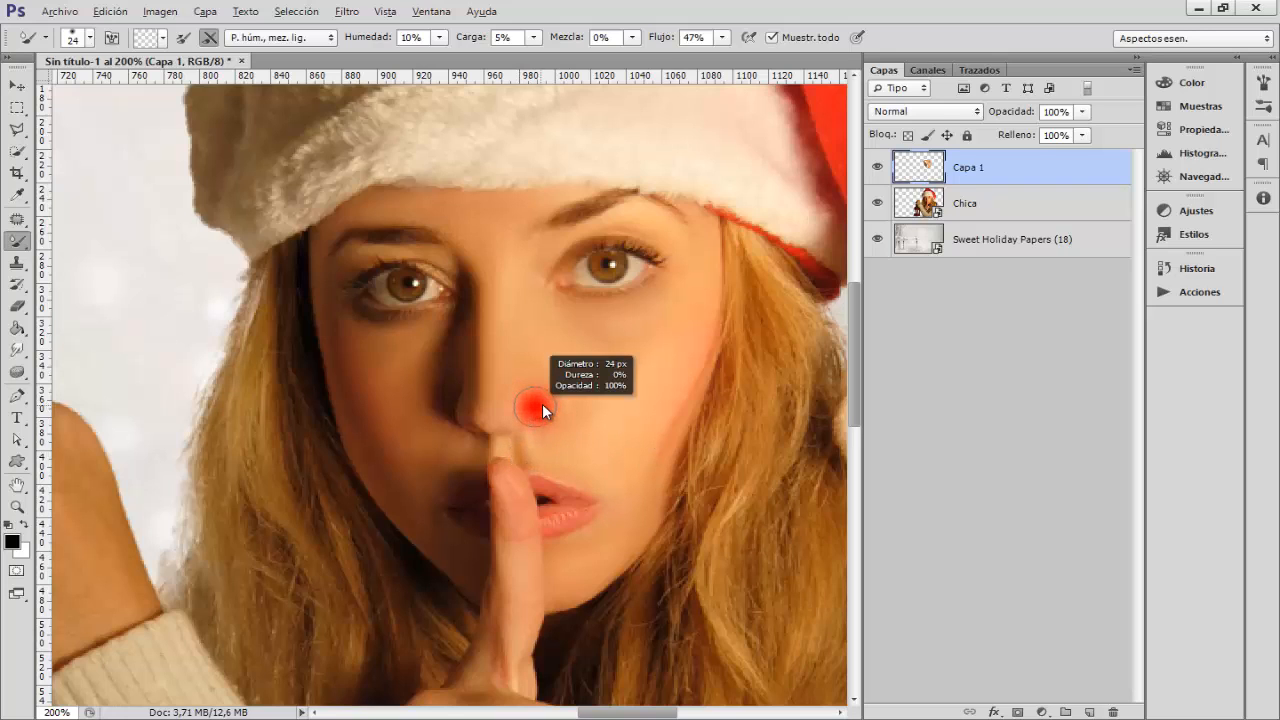
# - Pull out longer upper lashes on the lit eye with the Mixer Brush at about 4 to 7 px
pyautogui.hotkey('ctrl', '+')
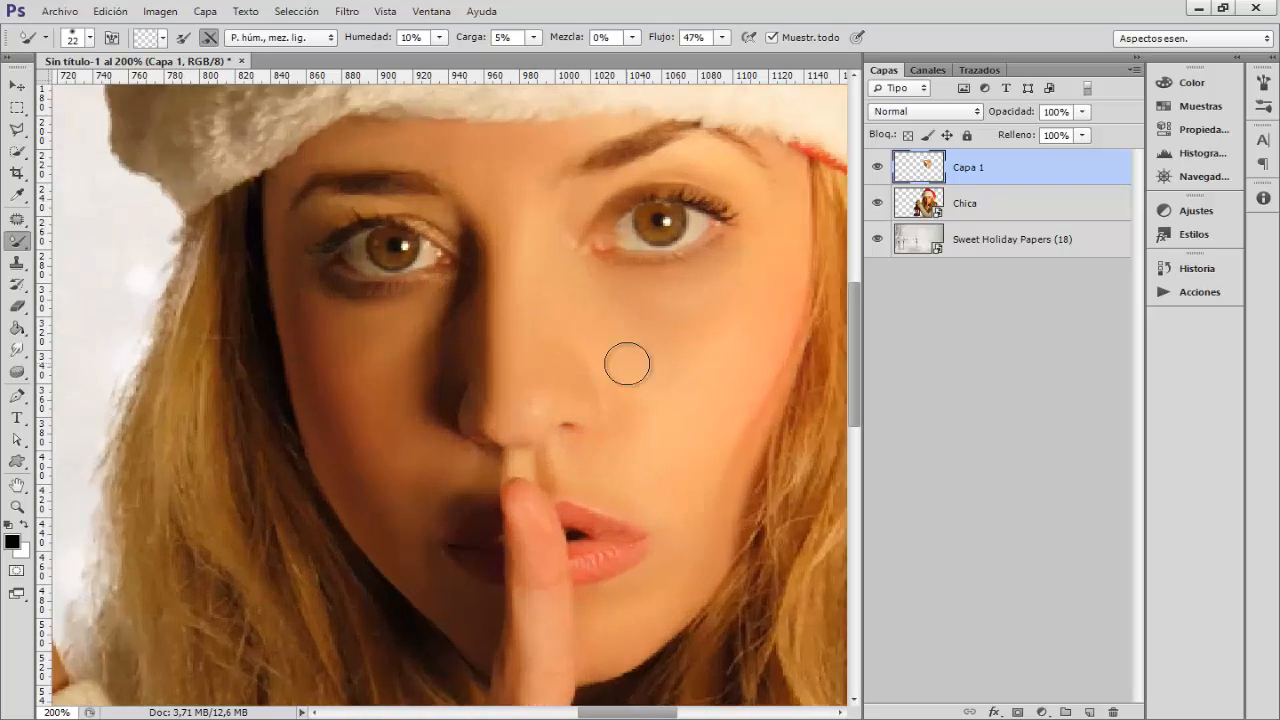
pyautogui.moveTo(577, 314)
pyautogui.mouseDown()
pyautogui.moveTo(429, 474)
pyautogui.moveTo(427, 496)
pyautogui.mouseUp()
pyautogui.keyDown('alt'); pyautogui.rightClick(509, 403); pyautogui.keyUp('alt')
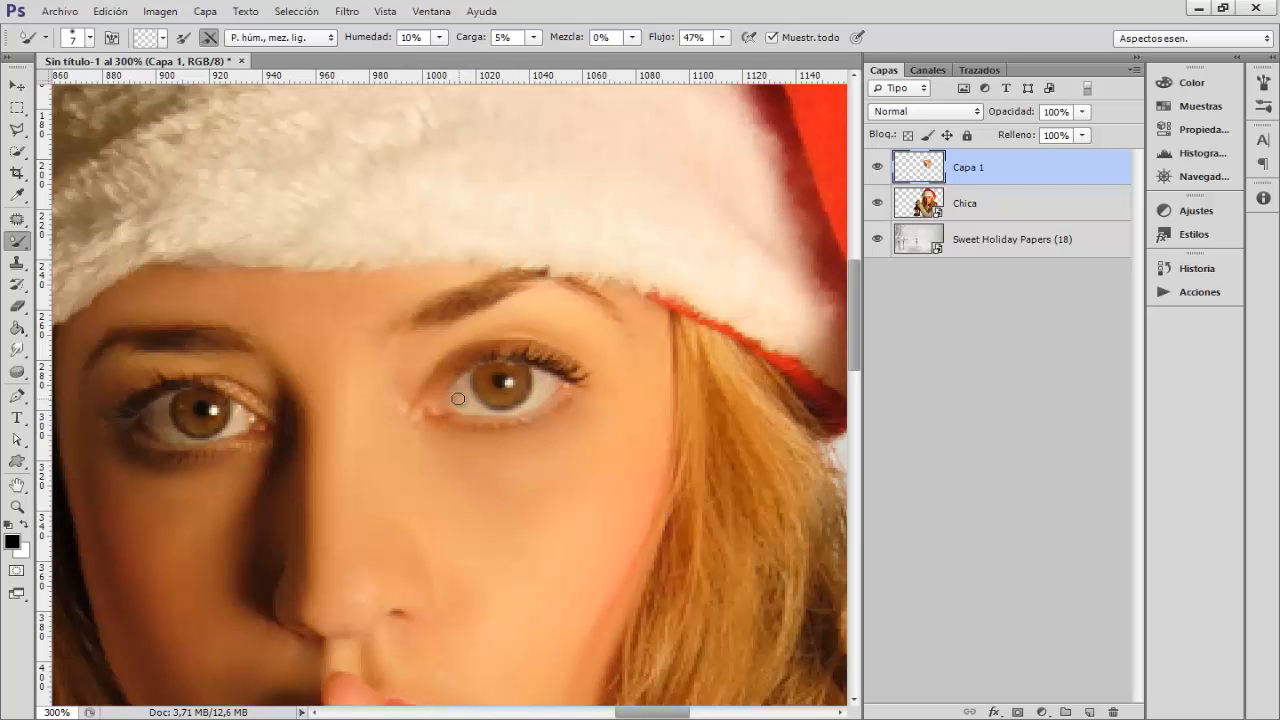
pyautogui.moveTo(502, 358); pyautogui.dragTo(495, 358)
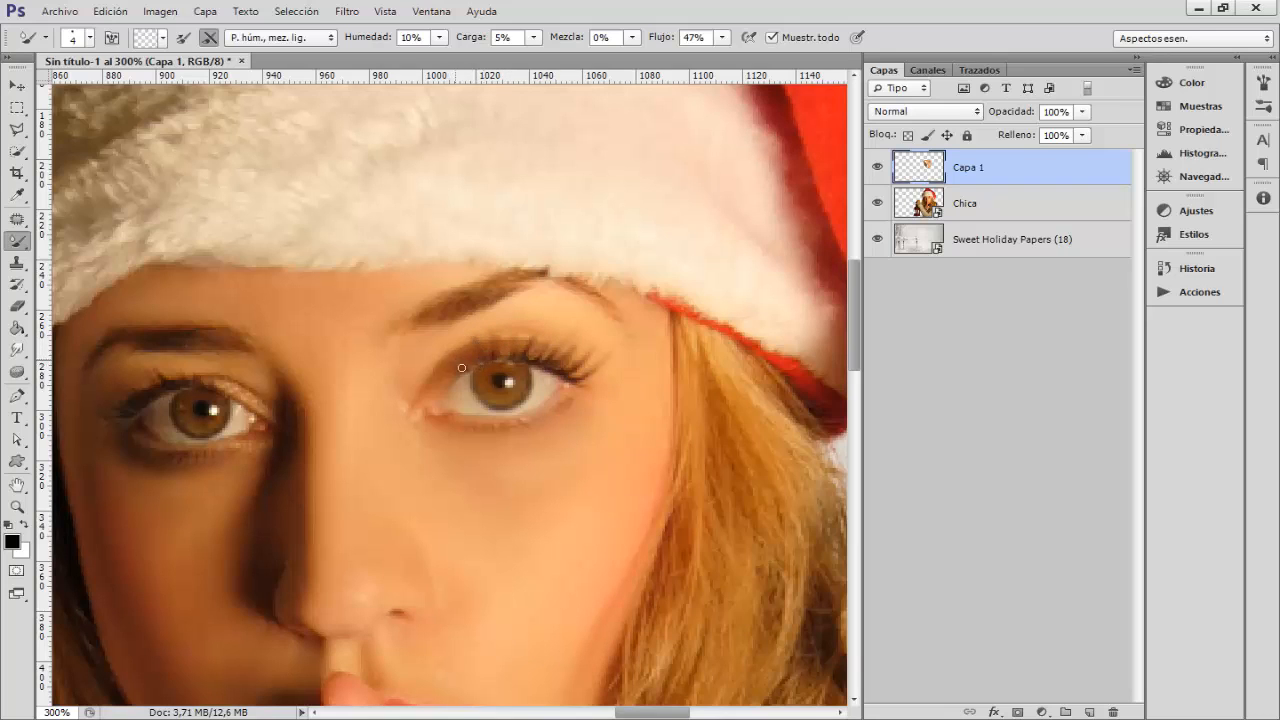
# - Pull out longer upper lashes on the shaded eye with a 4 px Mixer Brush
pyautogui.moveTo(323, 408); pyautogui.dragTo(463, 403)
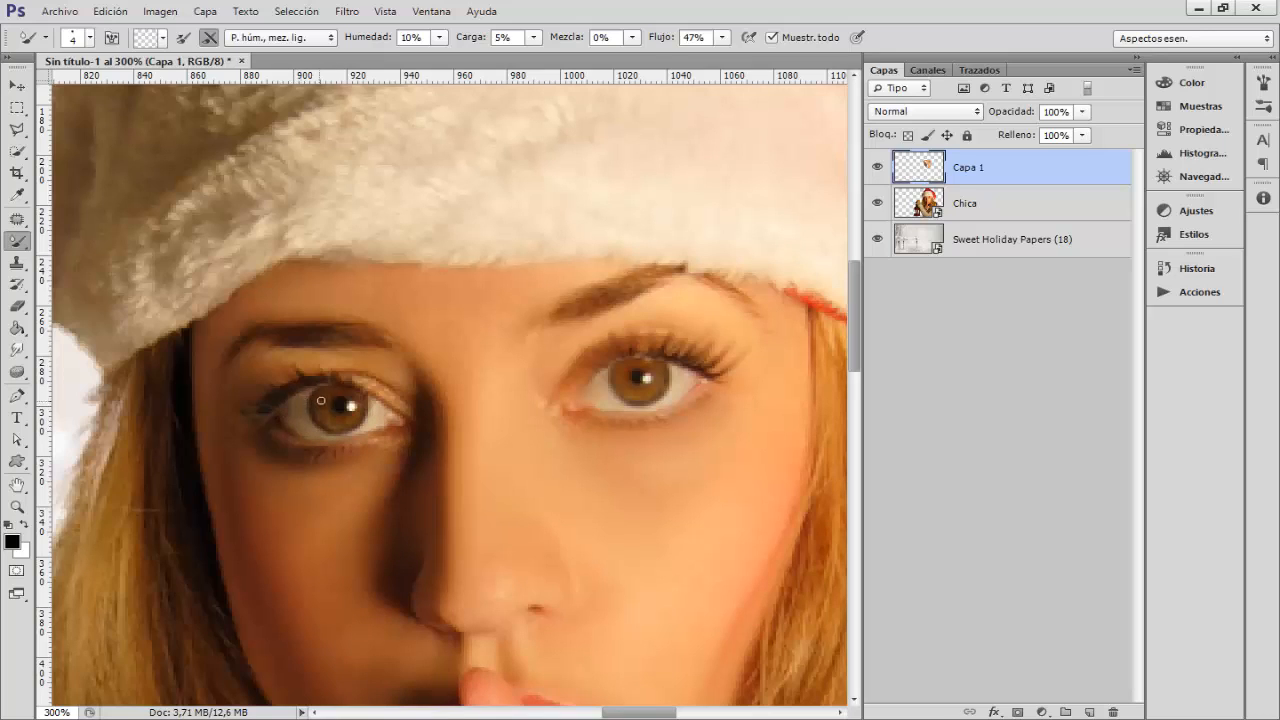
pyautogui.keyDown('alt'); pyautogui.rightClick(321, 400); pyautogui.keyUp('alt')
pyautogui.keyDown('alt'); pyautogui.rightClick(367, 387); pyautogui.keyUp('alt')
# - Enlarge the brush to 9 px and check the Capa 1 retouching in isolation
pyautogui.keyDown('alt'); pyautogui.rightClick(377, 470); pyautogui.keyUp('alt')
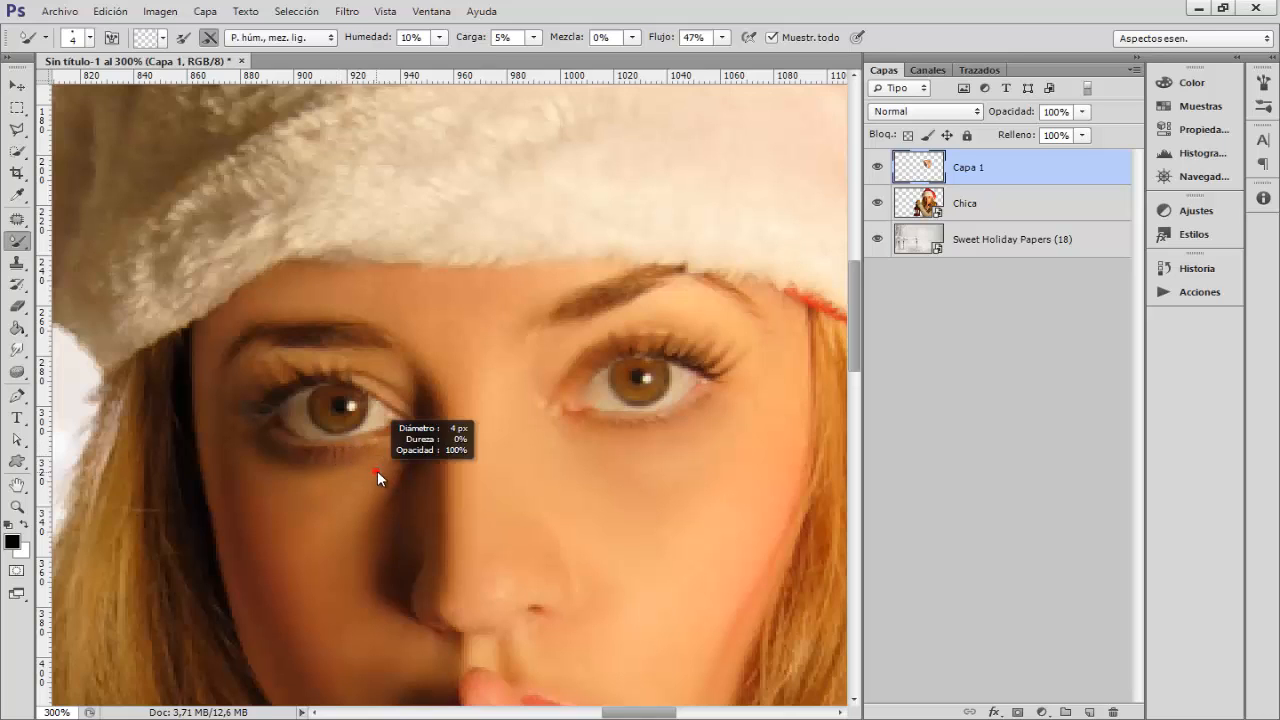
pyautogui.keyDown('alt'); pyautogui.rightClick(380, 469); pyautogui.keyUp('alt')
pyautogui.keyDown('alt'); pyautogui.rightClick(395, 459); pyautogui.keyUp('alt')
pyautogui.keyDown('alt'); pyautogui.rightClick(373, 469); pyautogui.keyUp('alt')
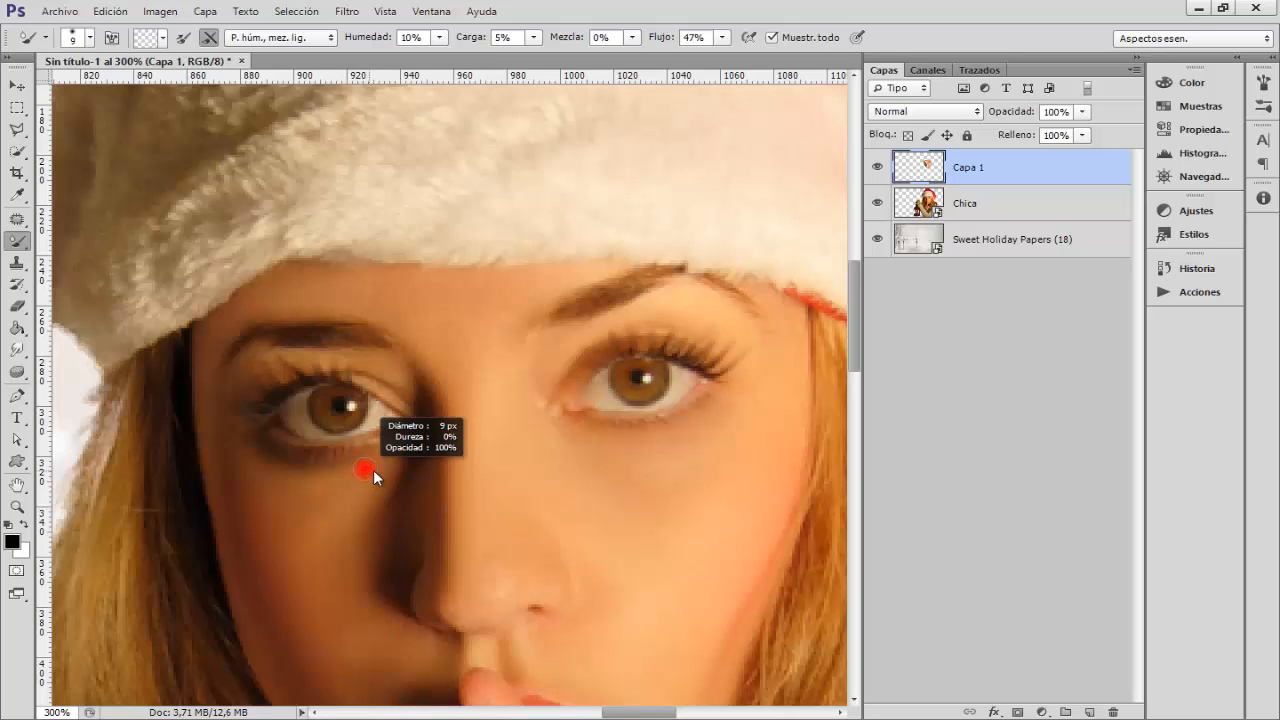
pyautogui.keyDown('alt'); pyautogui.click(878, 168); pyautogui.keyUp('alt')
pyautogui.keyDown('alt'); pyautogui.click(877, 168); pyautogui.keyUp('alt')
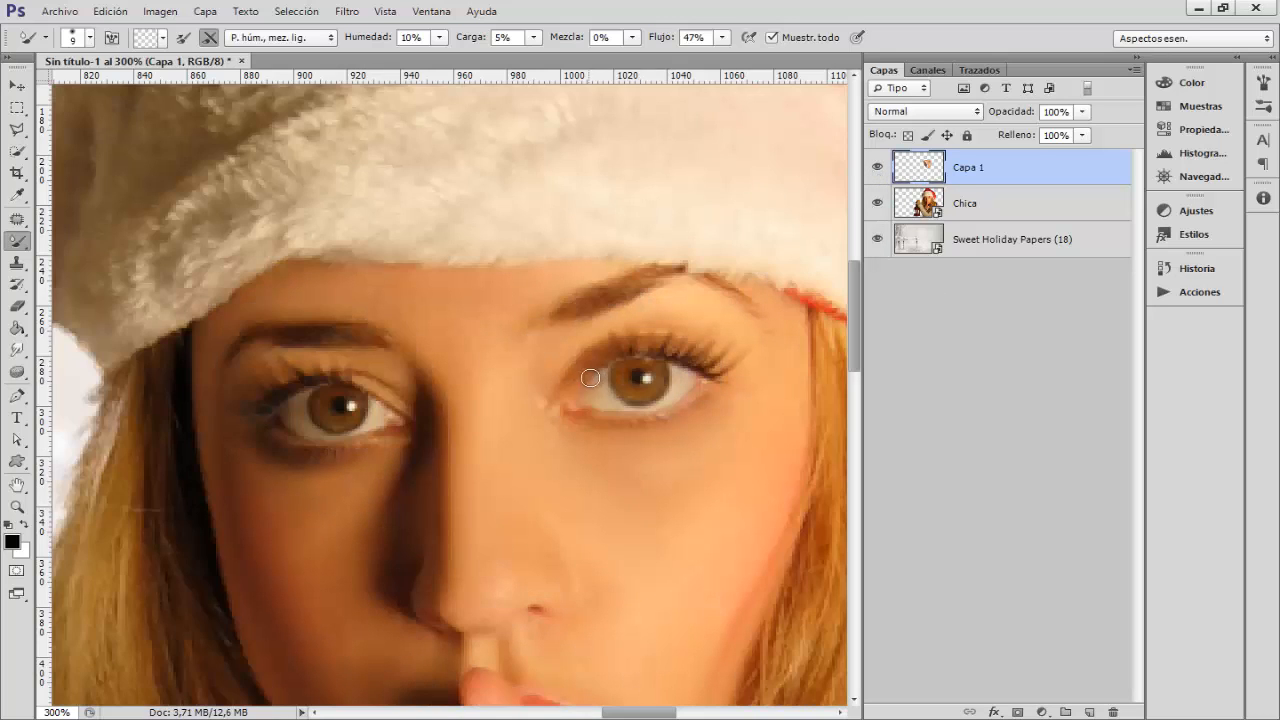
# - Touch up the lower lids and inner corners of both eyes with the Mixer Brush at 9 px
pyautogui.keyDown('alt'); pyautogui.rightClick(673, 395); pyautogui.keyUp('alt')
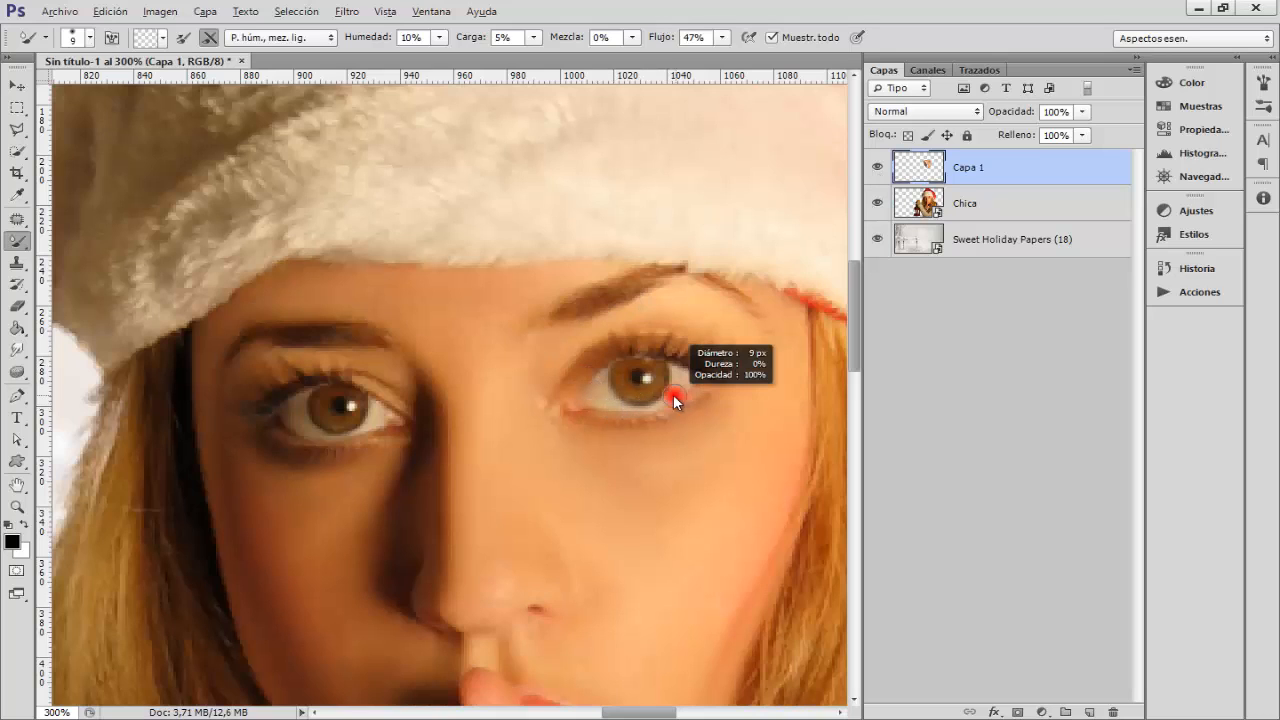
pyautogui.keyDown('alt'); pyautogui.rightClick(628, 413); pyautogui.keyUp('alt')
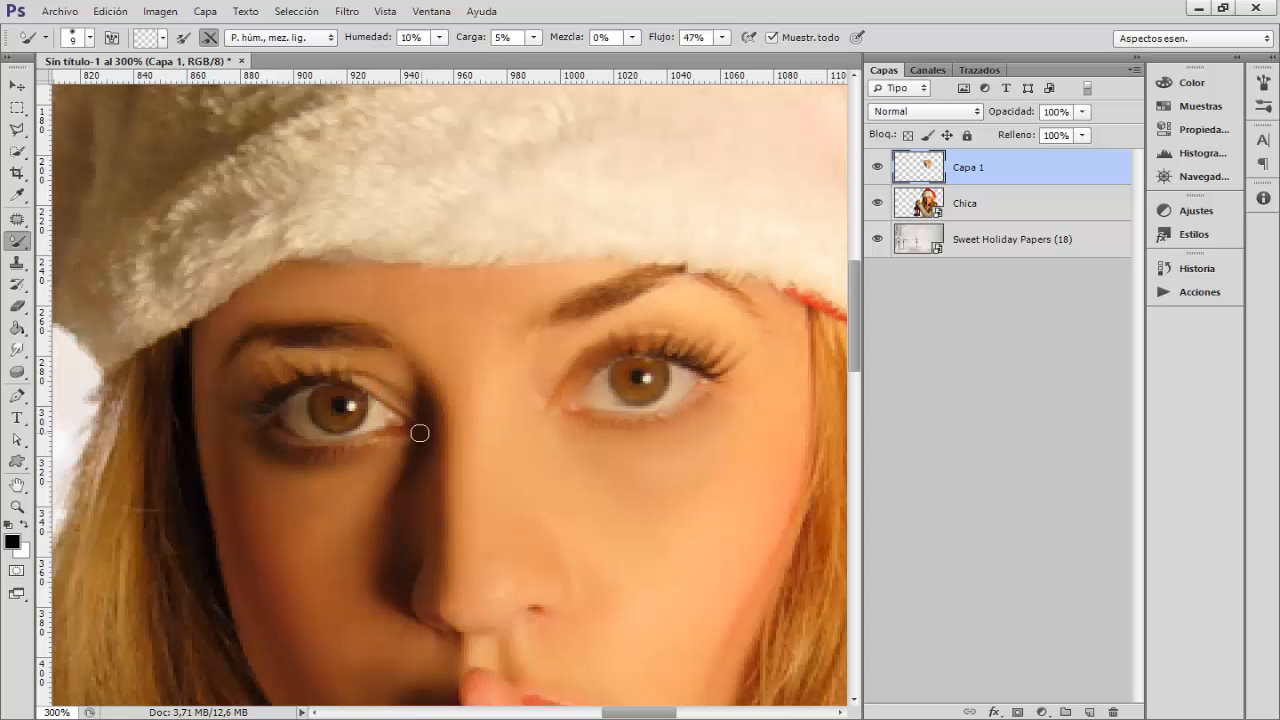
pyautogui.scroll(-3, 541, 376)
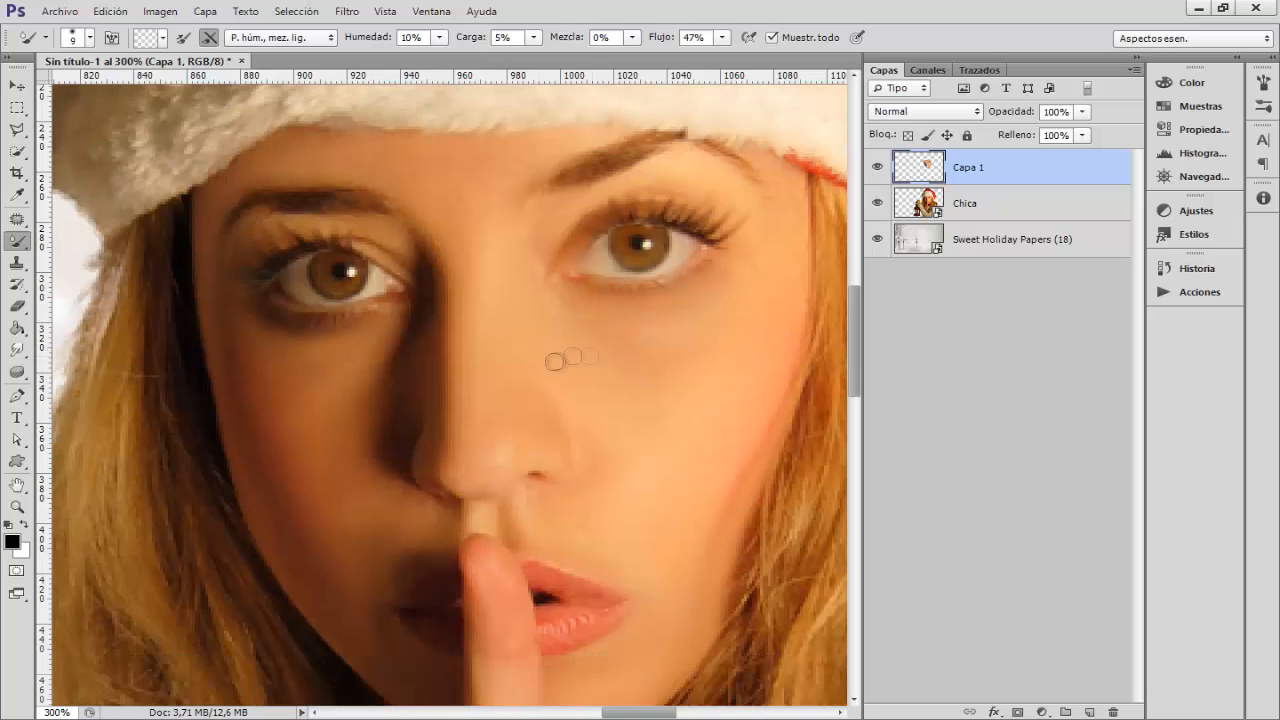
# - Smooth the lips and the raised index finger with the Mixer Brush at about 15 px
pyautogui.keyDown('alt'); pyautogui.rightClick(469, 190); pyautogui.keyUp('alt')
pyautogui.scroll(-6, 509, 363)
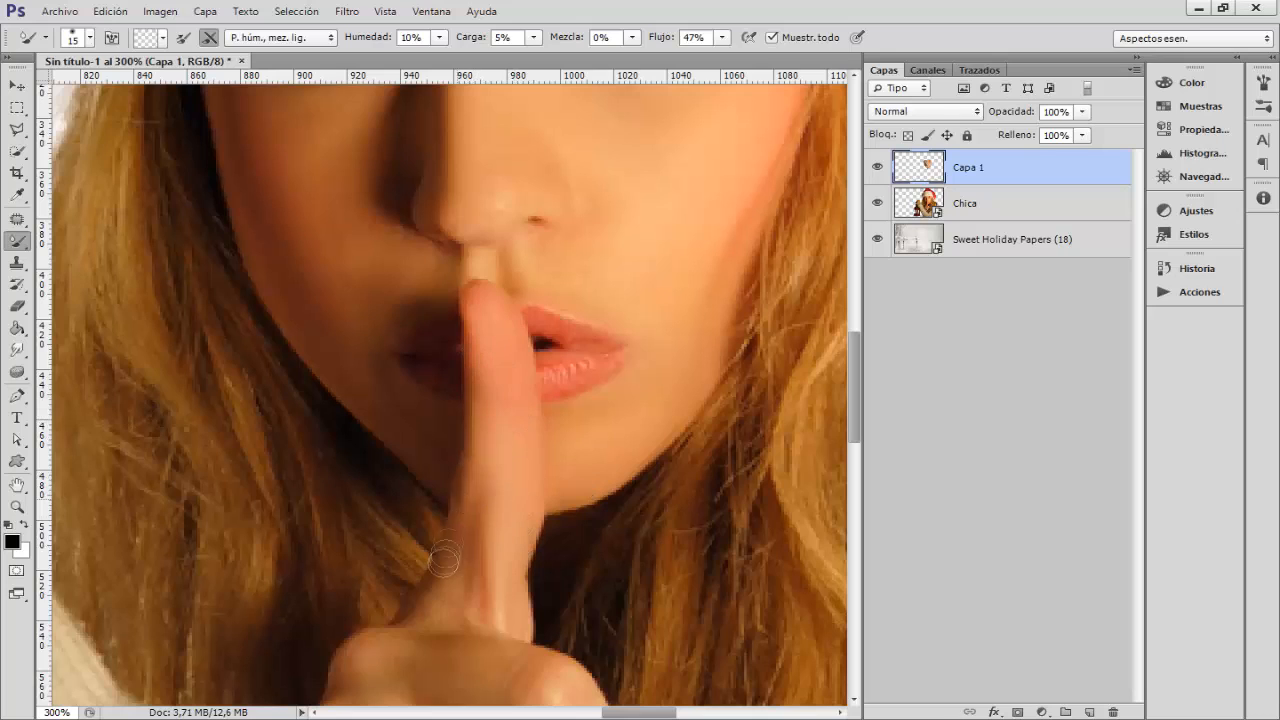
pyautogui.keyDown('alt'); pyautogui.rightClick(563, 376); pyautogui.keyUp('alt')
pyautogui.scroll(-2, 480, 297)
pyautogui.scroll(-3, 481, 415)
# - Smooth the knuckles, fingers and thumb of the pointing hand with a 21 to 24 px brush, and check the Capa 1 retouching in isolation
pyautogui.keyDown('alt'); pyautogui.rightClick(460, 400); pyautogui.keyUp('alt')
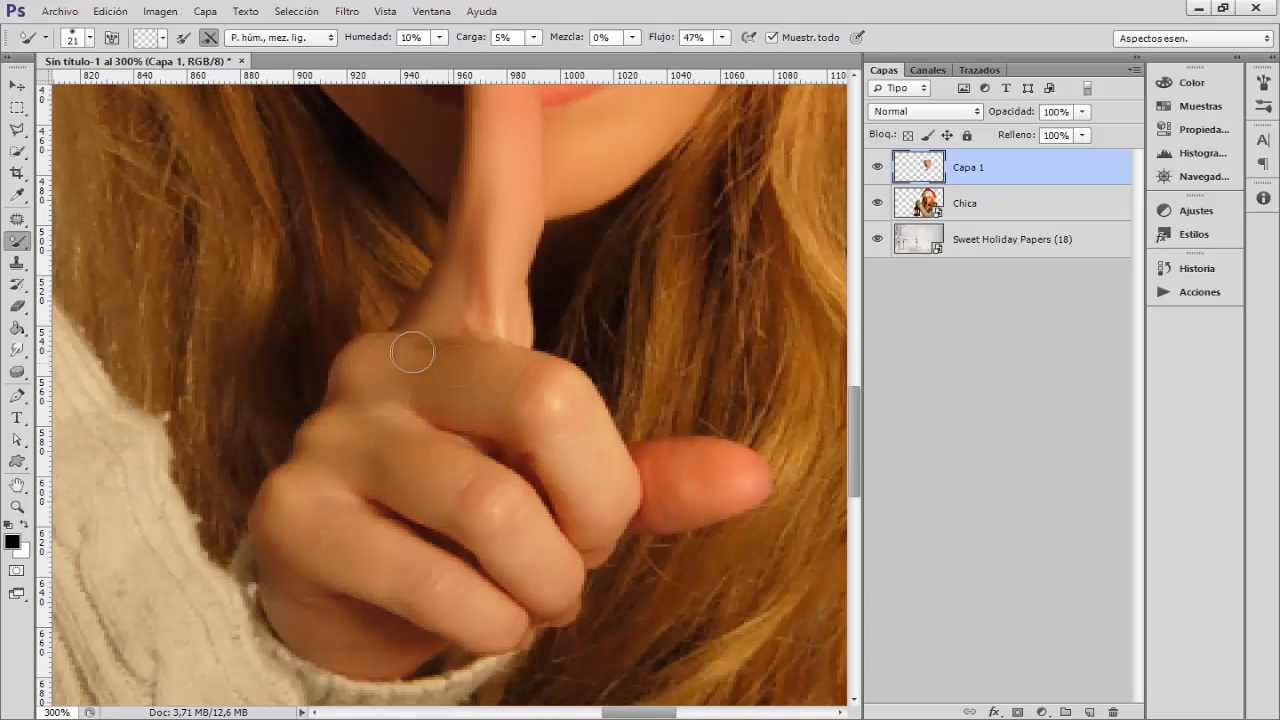
pyautogui.moveTo(553, 400)
pyautogui.mouseDown()
pyautogui.moveTo(522, 444)
pyautogui.moveTo(531, 391)
pyautogui.moveTo(606, 505)
pyautogui.moveTo(600, 540)
pyautogui.mouseUp()
pyautogui.moveTo(679, 462)
pyautogui.mouseDown()
pyautogui.moveTo(665, 514)
pyautogui.moveTo(732, 490)
pyautogui.moveTo(680, 460)
pyautogui.moveTo(664, 509)
pyautogui.mouseUp()
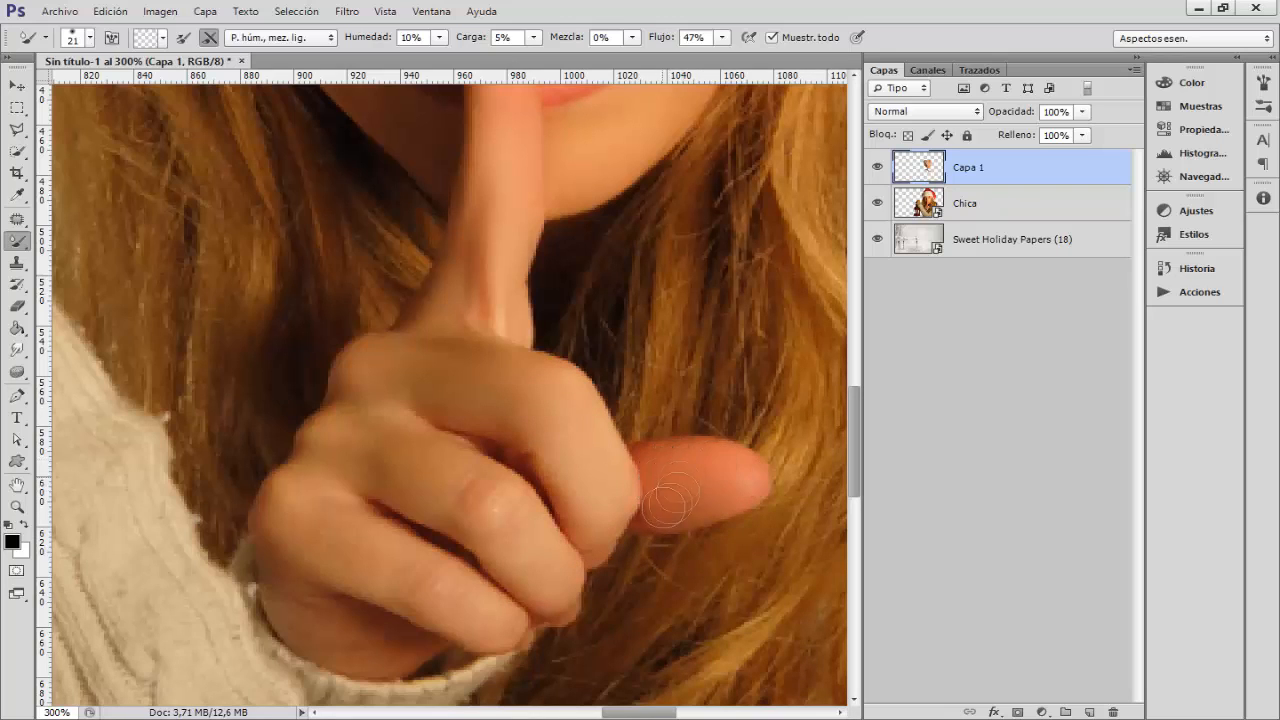
pyautogui.keyDown('alt'); pyautogui.rightClick(540, 592); pyautogui.keyUp('alt')
pyautogui.keyDown('alt'); pyautogui.rightClick(514, 520); pyautogui.keyUp('alt')
pyautogui.moveTo(514, 520)
pyautogui.mouseDown()
pyautogui.moveTo(483, 480)
pyautogui.moveTo(429, 449)
pyautogui.moveTo(449, 421)
pyautogui.moveTo(354, 415)
pyautogui.moveTo(503, 549)
pyautogui.moveTo(401, 580)
pyautogui.moveTo(372, 498)
pyautogui.moveTo(300, 490)
pyautogui.moveTo(304, 520)
pyautogui.moveTo(411, 655)
pyautogui.mouseUp()
pyautogui.hotkey('ctrl', '-')
pyautogui.hotkey('ctrl', '-')
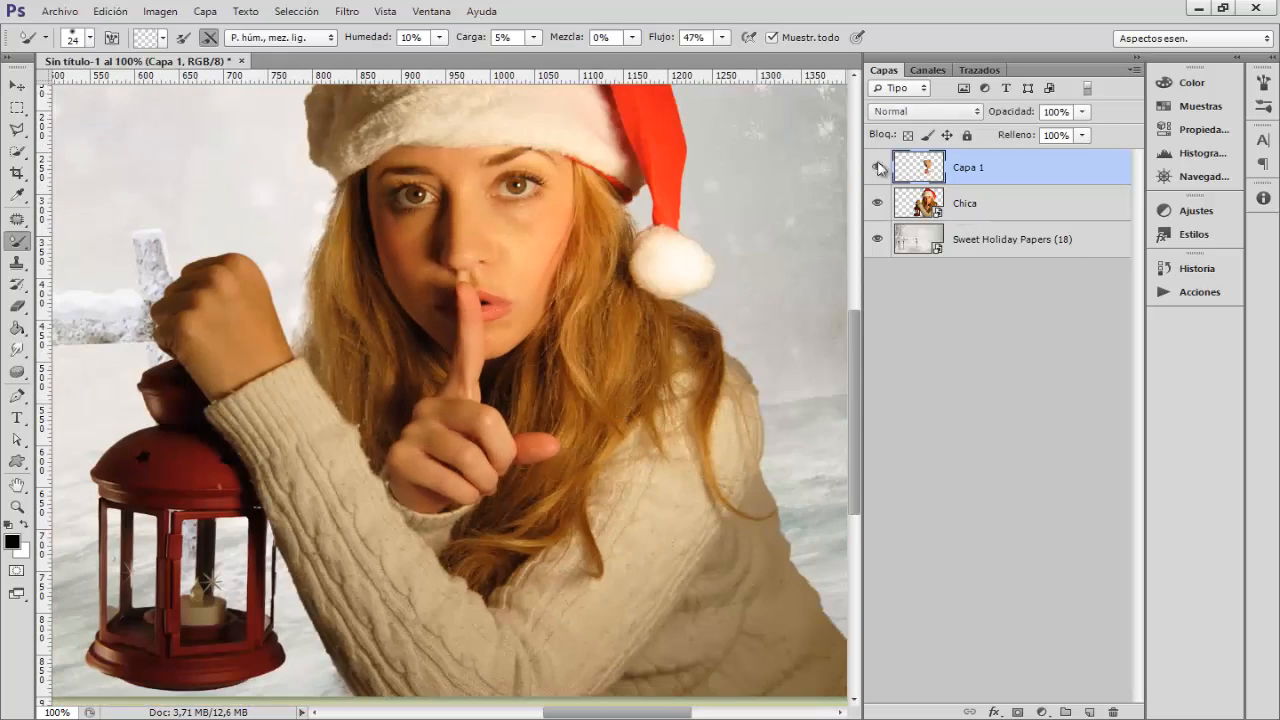
pyautogui.keyDown('alt'); pyautogui.click(877, 167); pyautogui.keyUp('alt')
pyautogui.keyDown('alt'); pyautogui.click(877, 167); pyautogui.keyUp('alt')
# - Smooth the skin of the raised fist above the lantern inside the figure's selection, using a 32 px brush and 14 px for details
pyautogui.scroll(1, 470, 485)
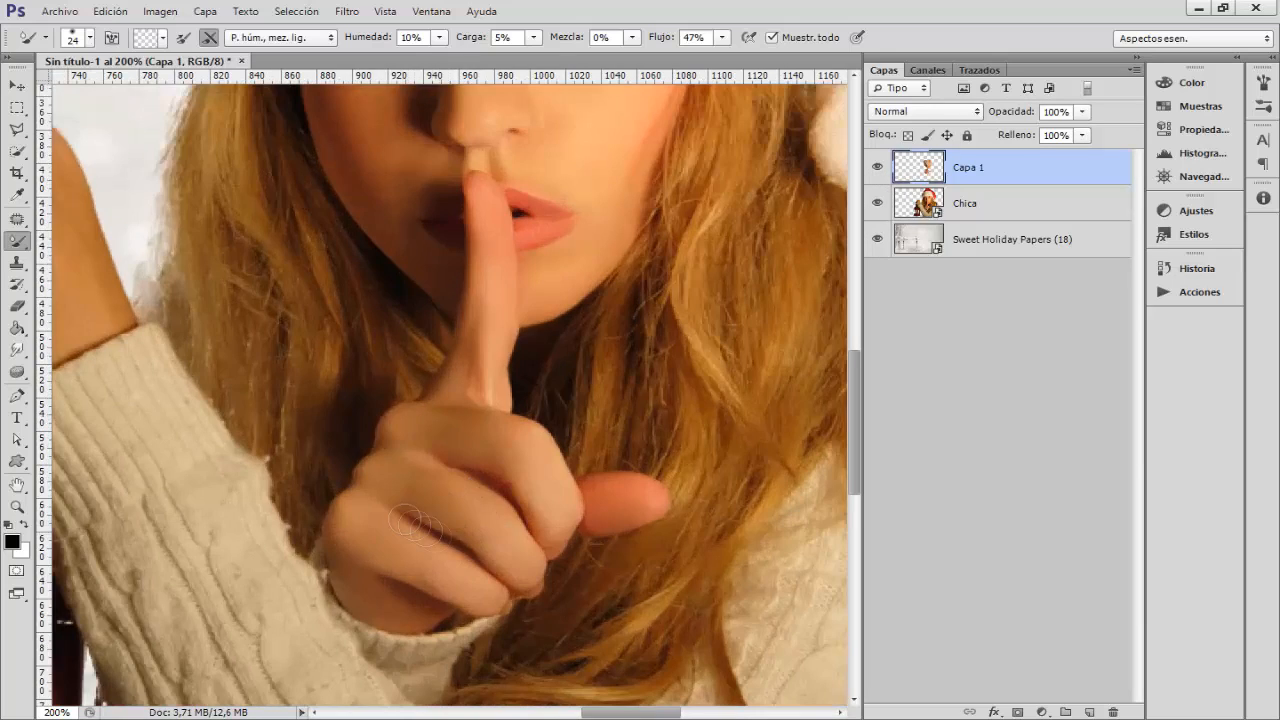
pyautogui.scroll(-1, 525, 530)
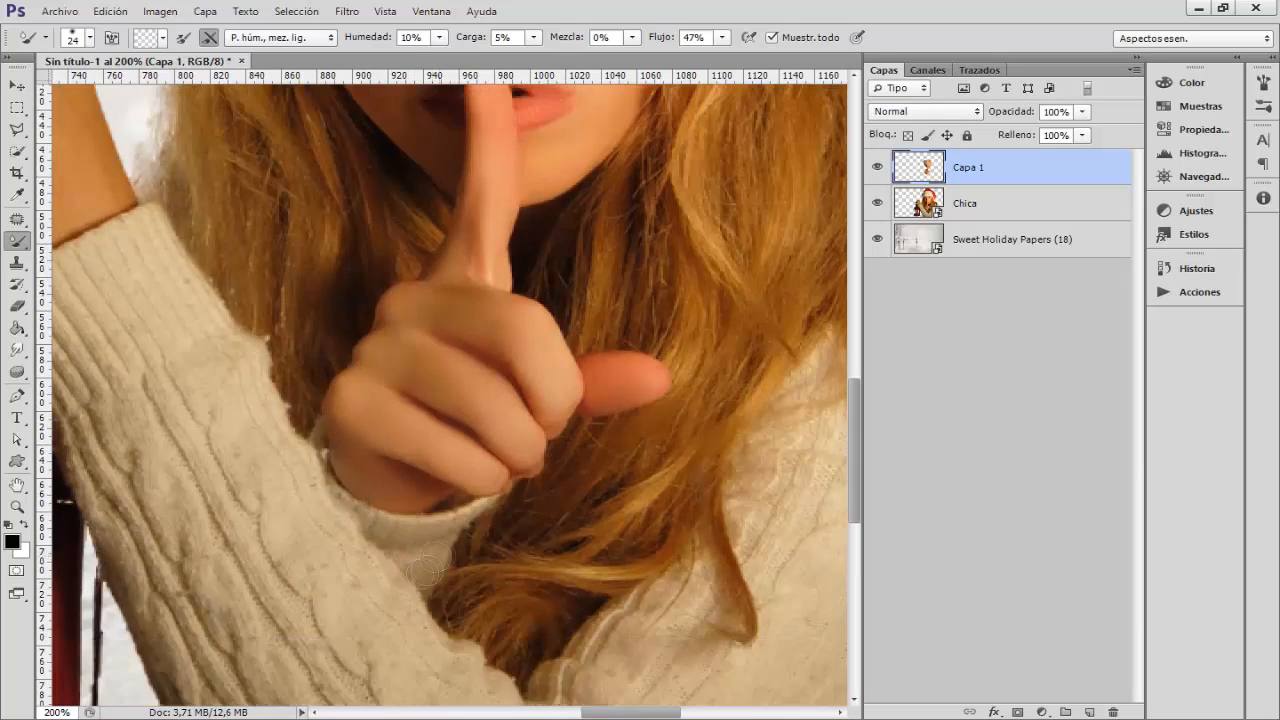
pyautogui.moveTo(333, 532); pyautogui.dragTo(325, 548)
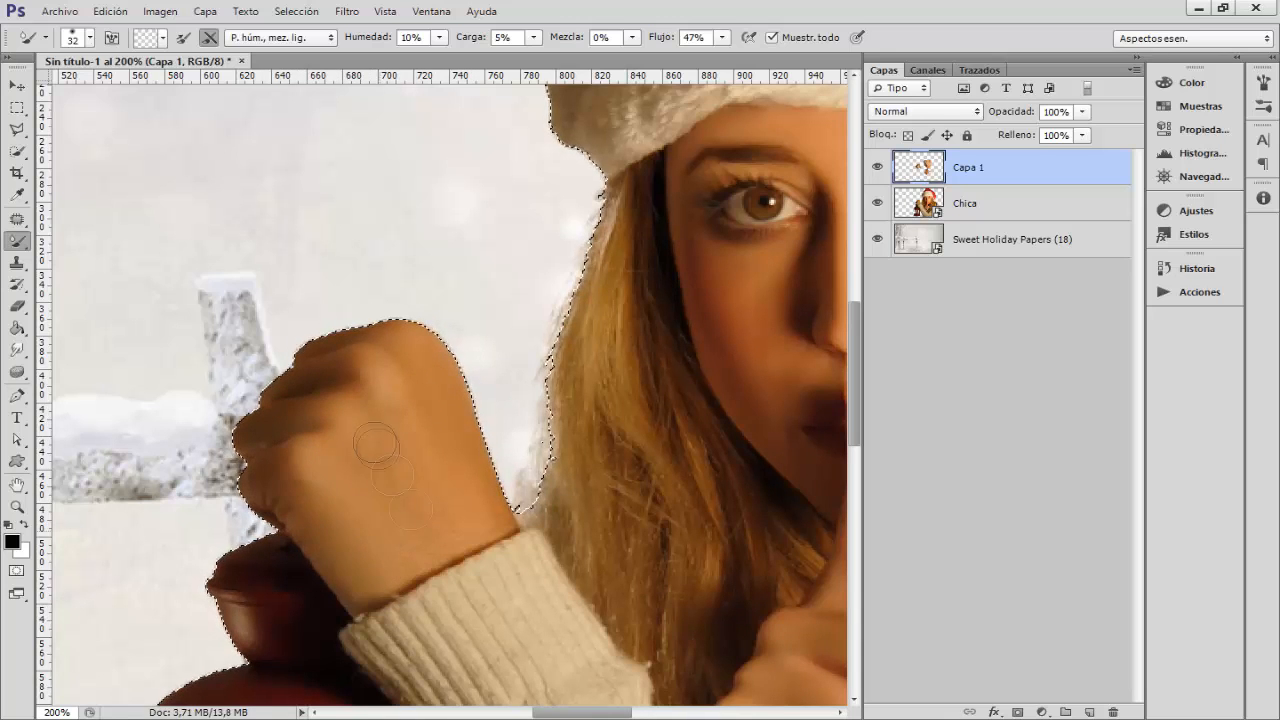
pyautogui.keyDown('alt'); pyautogui.moveTo(457, 522); pyautogui.dragTo(409, 558); pyautogui.keyUp('alt')
pyautogui.keyDown('alt'); pyautogui.rightClick(437, 526); pyautogui.keyUp('alt')
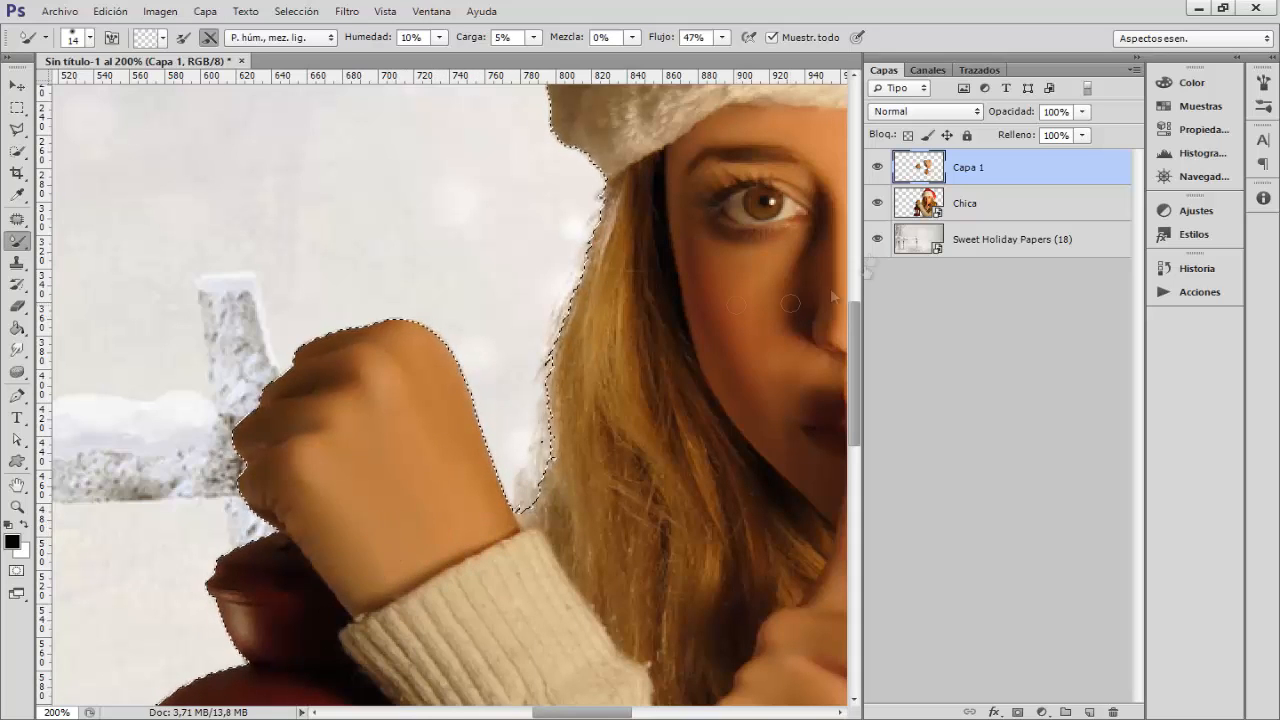
# - Smooth the lantern's red domed top with the Mixer Brush at 14 to 28 px
pyautogui.scroll(-5, 300, 355)
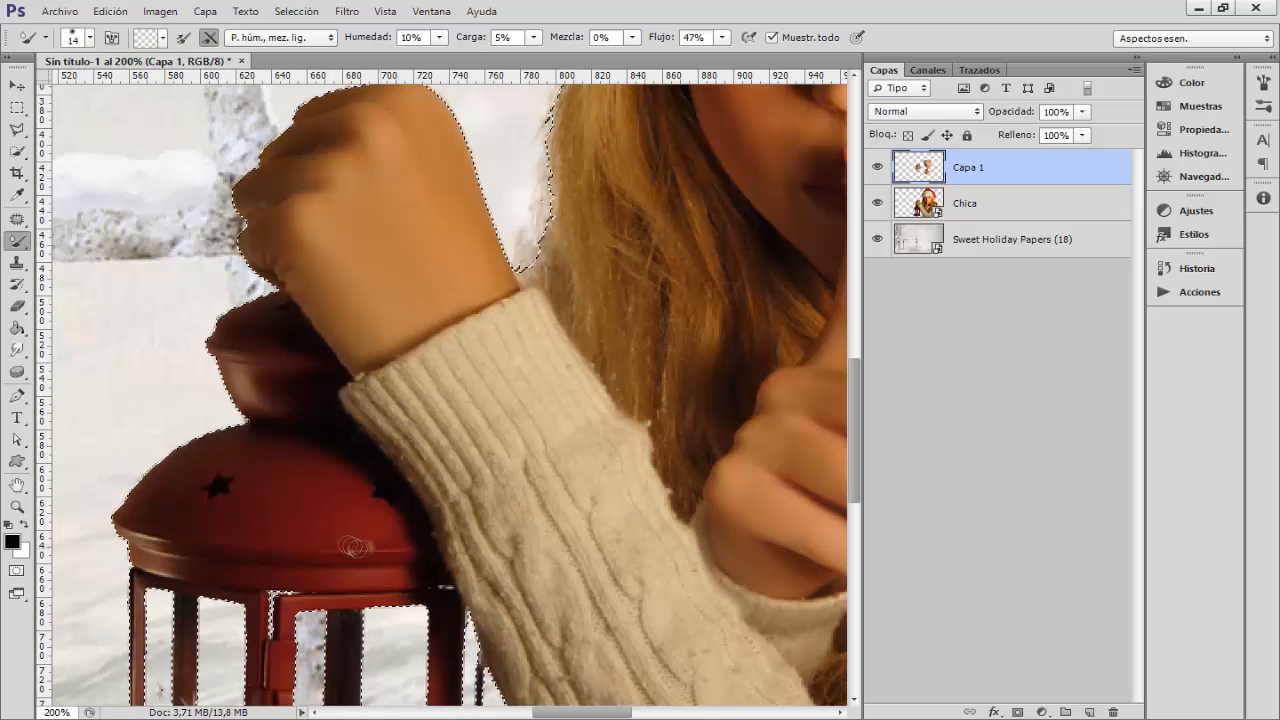
pyautogui.moveTo(411, 550); pyautogui.dragTo(183, 549)
pyautogui.keyDown('alt'); pyautogui.rightClick(303, 509); pyautogui.keyUp('alt')
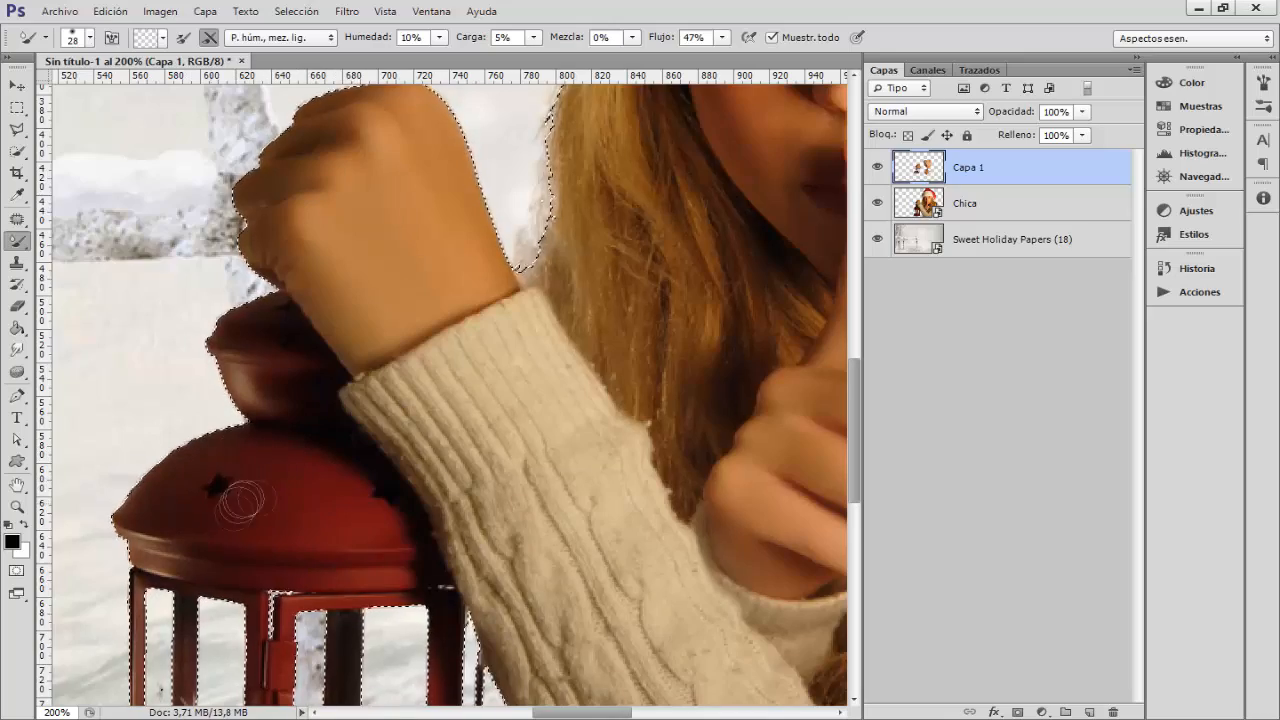
# - Smooth the lantern's frame, interior and red base with a 17 px Mixer Brush
pyautogui.scroll(-3, 345, 450)
pyautogui.scroll(-4, 342, 447)
pyautogui.keyDown('alt'); pyautogui.rightClick(360, 517); pyautogui.keyUp('alt')
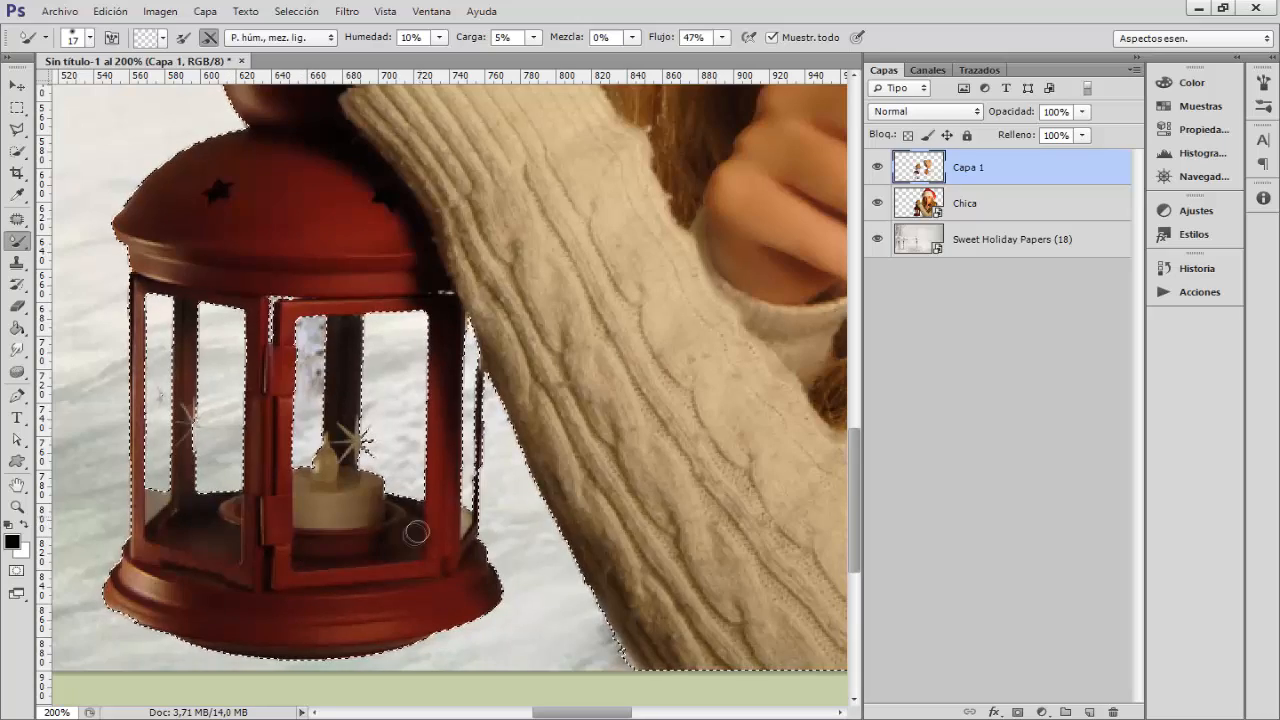
pyautogui.scroll(-1, 470, 505)
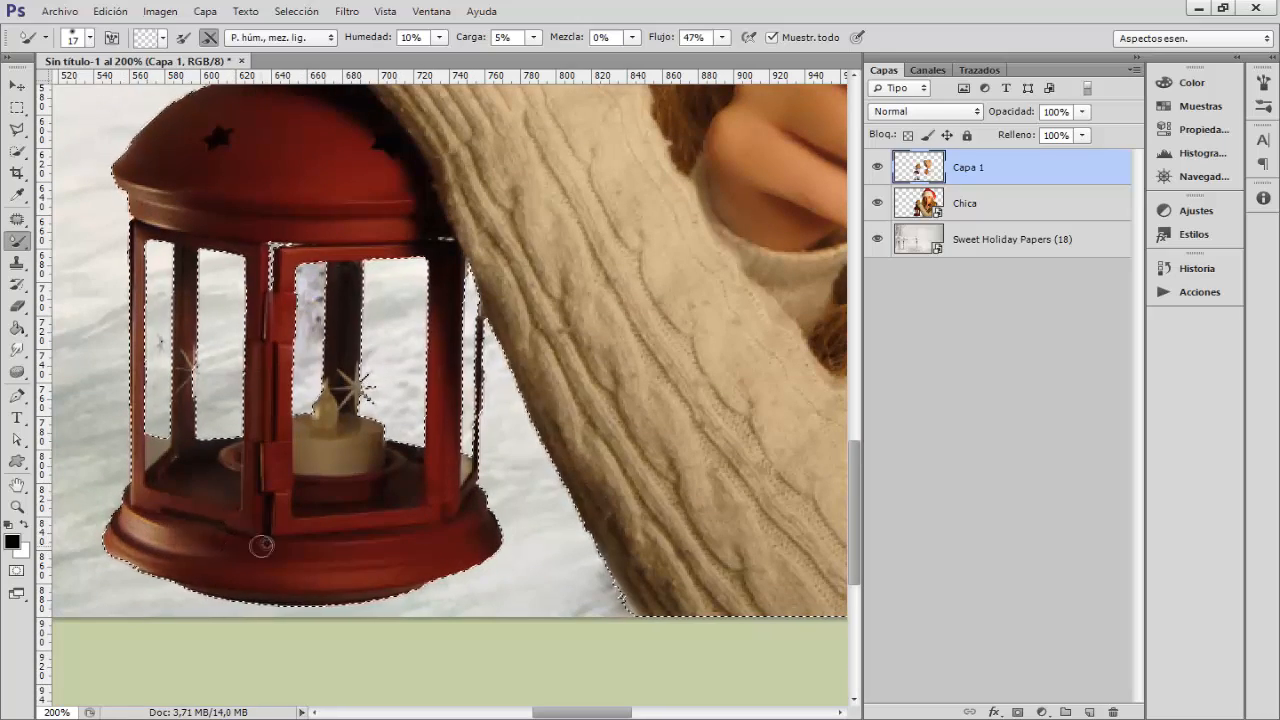
# - Switch the Mixer Brush to the Húmedo preset and blend the sweater's ribbed cuff along its ribs at 18 px
pyautogui.moveTo(604, 304)
pyautogui.mouseDown()
pyautogui.moveTo(574, 346)
pyautogui.moveTo(284, 352)
pyautogui.moveTo(404, 522)
pyautogui.mouseUp()
pyautogui.click(330, 37)
pyautogui.click(260, 188)
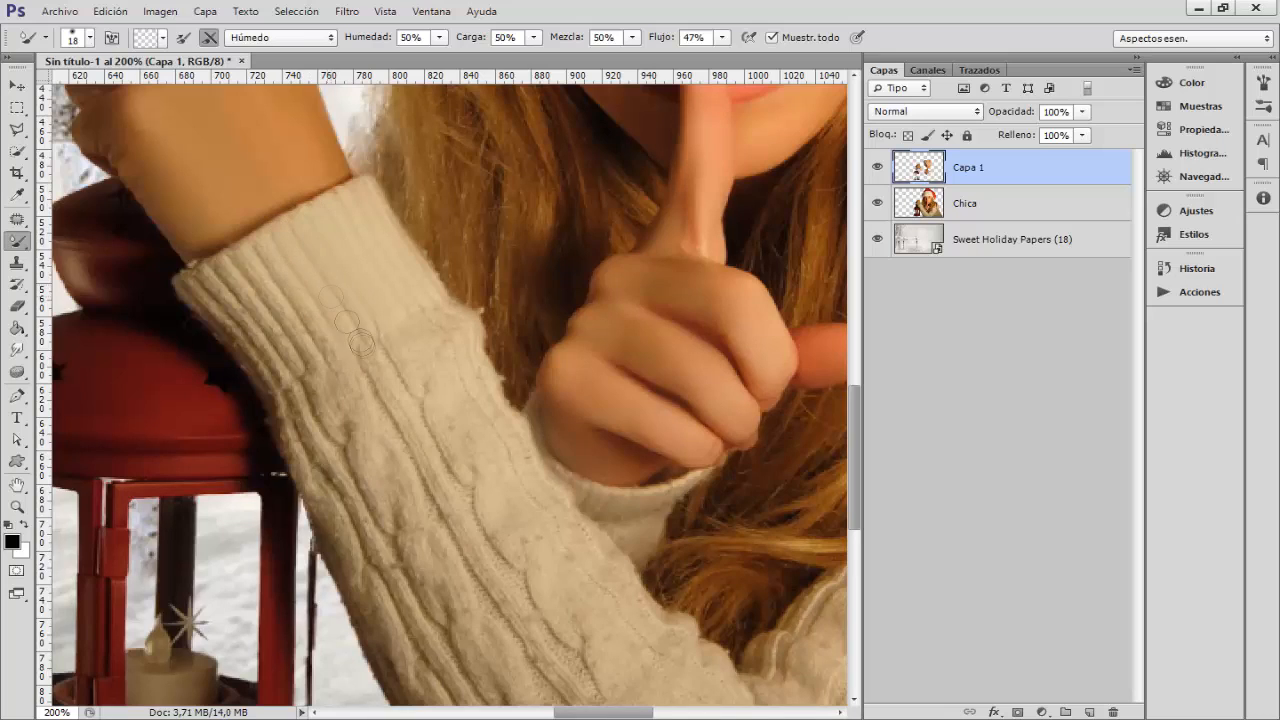
pyautogui.moveTo(288, 328)
pyautogui.mouseDown()
pyautogui.moveTo(294, 293)
pyautogui.moveTo(273, 291)
pyautogui.moveTo(304, 368)
pyautogui.moveTo(228, 253)
pyautogui.moveTo(265, 295)
pyautogui.moveTo(256, 258)
pyautogui.mouseUp()
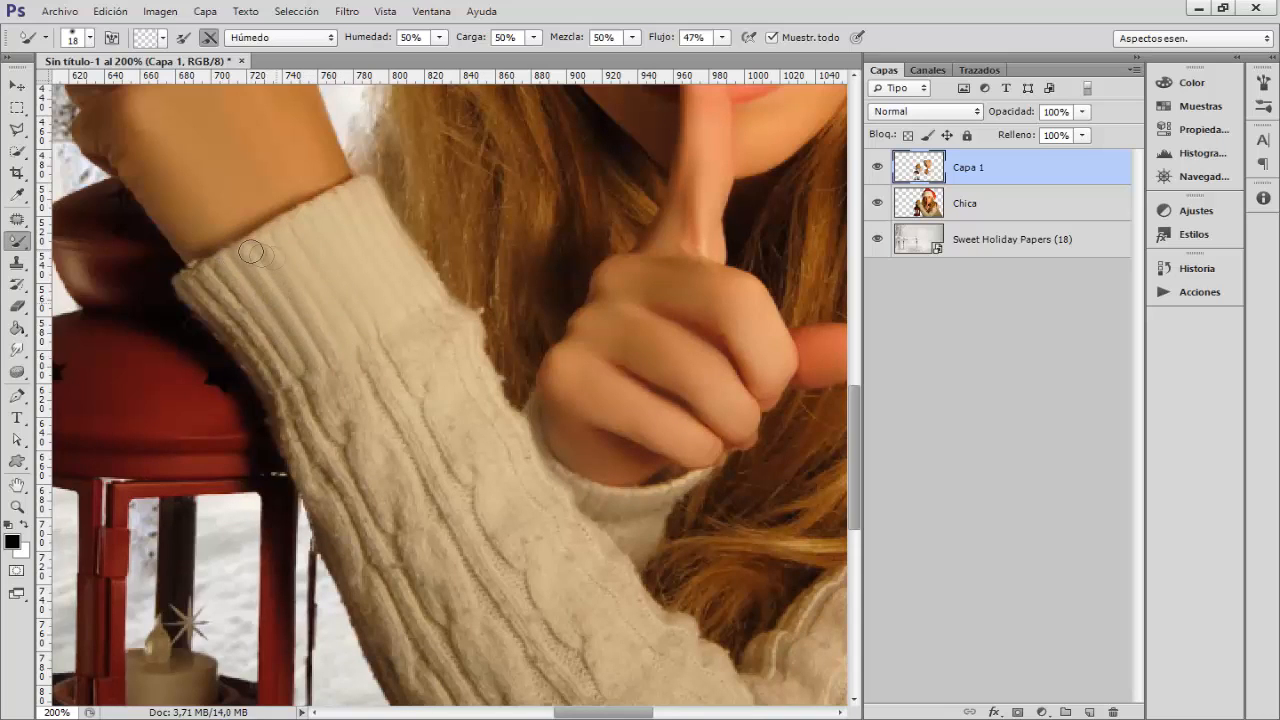
# - Refine the ribs and outer edge of the cuff with varying brush sizes around 14 px, comparing with Capa 1 hidden
pyautogui.press('[')
pyautogui.press('[')
pyautogui.press('[')
pyautogui.press('[')
pyautogui.press('[')
pyautogui.press('[')
pyautogui.press(']')
pyautogui.press(']')
pyautogui.press(']')
pyautogui.press(']')
pyautogui.press(']')
pyautogui.press(']')
pyautogui.press(']')
pyautogui.press(']')
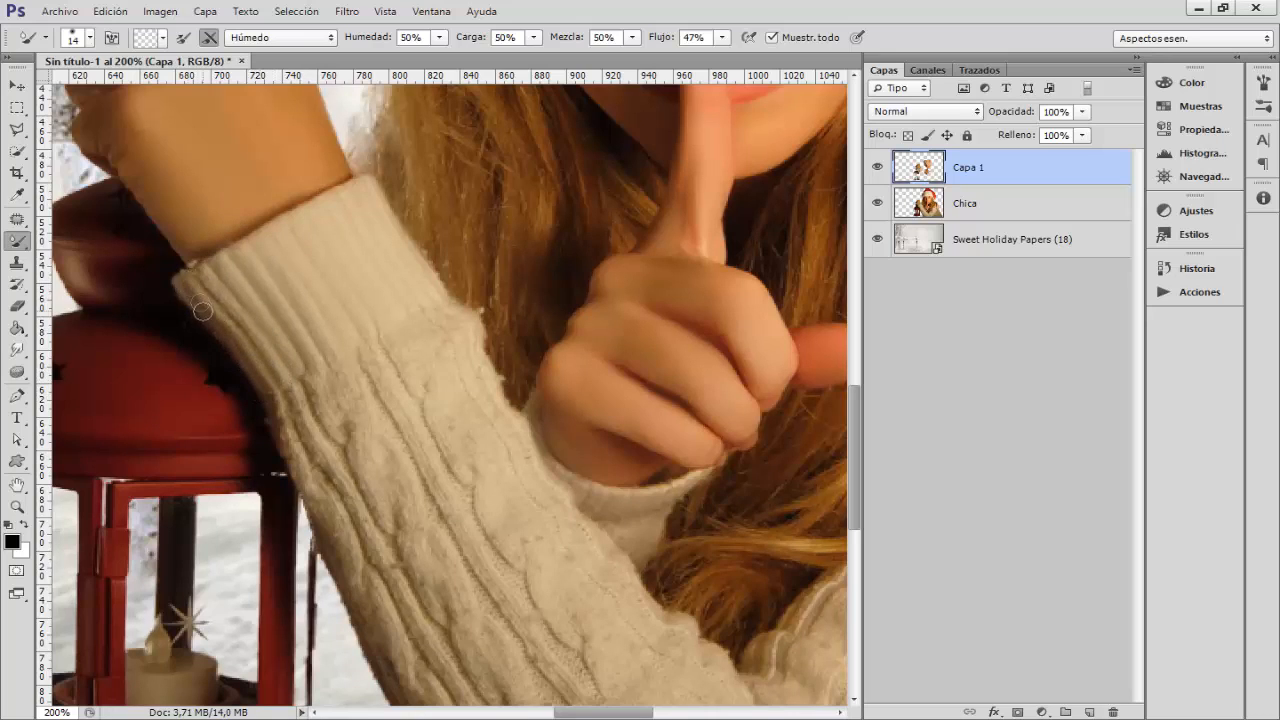
pyautogui.press('[')
pyautogui.press('[')
pyautogui.press('[')
pyautogui.press('[')
pyautogui.press('[')
pyautogui.press('[')
pyautogui.click(878, 167)
pyautogui.click(878, 167)
# - Blend the knit along the forearm's inner edge, from the cuff towards the elbow, with a 17 px brush
pyautogui.scroll(-1, 446, 309)
pyautogui.keyDown('alt'); pyautogui.rightClick(446, 309); pyautogui.keyUp('alt')
pyautogui.moveTo(435, 216)
pyautogui.mouseDown()
pyautogui.moveTo(468, 248)
pyautogui.moveTo(480, 276)
pyautogui.moveTo(468, 284)
pyautogui.moveTo(510, 366)
pyautogui.mouseUp()
pyautogui.moveTo(471, 308)
pyautogui.mouseDown()
pyautogui.moveTo(562, 477)
pyautogui.moveTo(453, 309)
pyautogui.moveTo(420, 343)
pyautogui.moveTo(446, 397)
pyautogui.moveTo(480, 423)
pyautogui.moveTo(466, 388)
pyautogui.moveTo(479, 430)
pyautogui.moveTo(520, 445)
pyautogui.moveTo(508, 429)
pyautogui.moveTo(627, 525)
pyautogui.mouseUp()
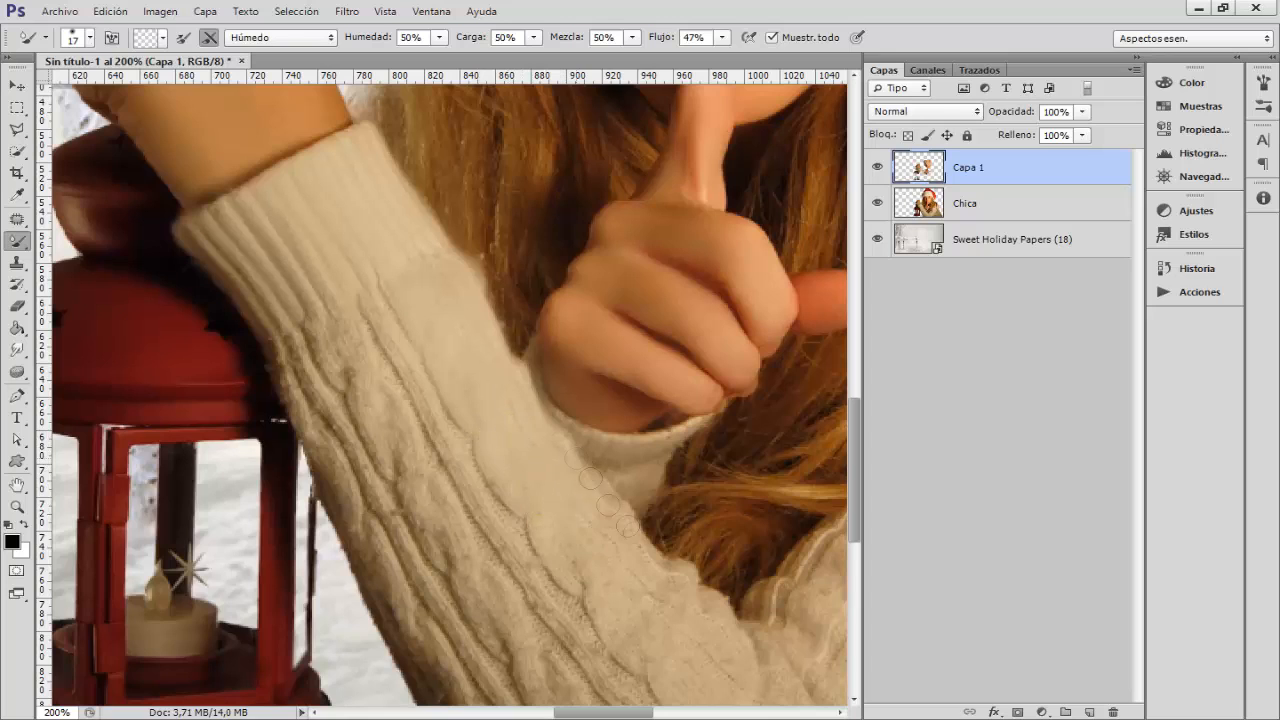
# - Blend the braided knit along the middle and outer side of the sleeve with the 17 px brush, following the folds
pyautogui.scroll(-1, 627, 525)
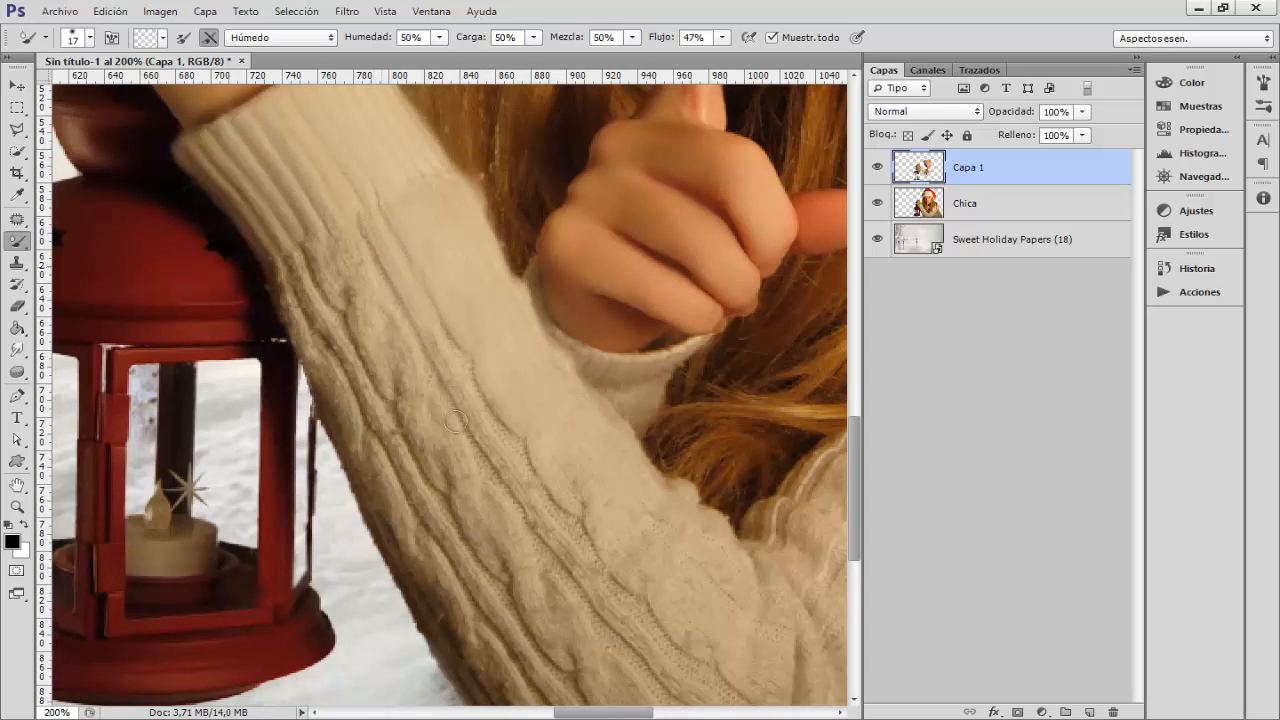
pyautogui.moveTo(446, 362); pyautogui.dragTo(482, 385)
pyautogui.moveTo(441, 336); pyautogui.dragTo(576, 522)
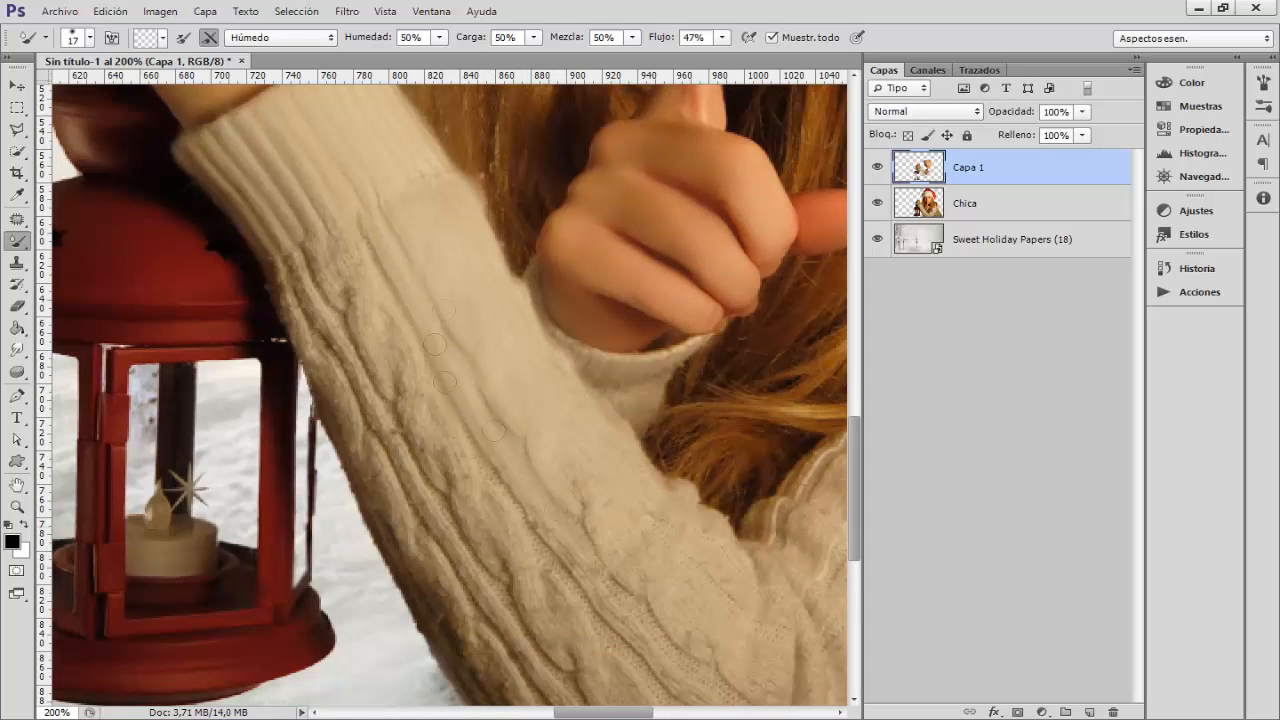
pyautogui.moveTo(365, 250)
pyautogui.mouseDown()
pyautogui.moveTo(329, 248)
pyautogui.moveTo(365, 311)
pyautogui.moveTo(392, 315)
pyautogui.moveTo(412, 410)
pyautogui.moveTo(452, 426)
pyautogui.mouseUp()
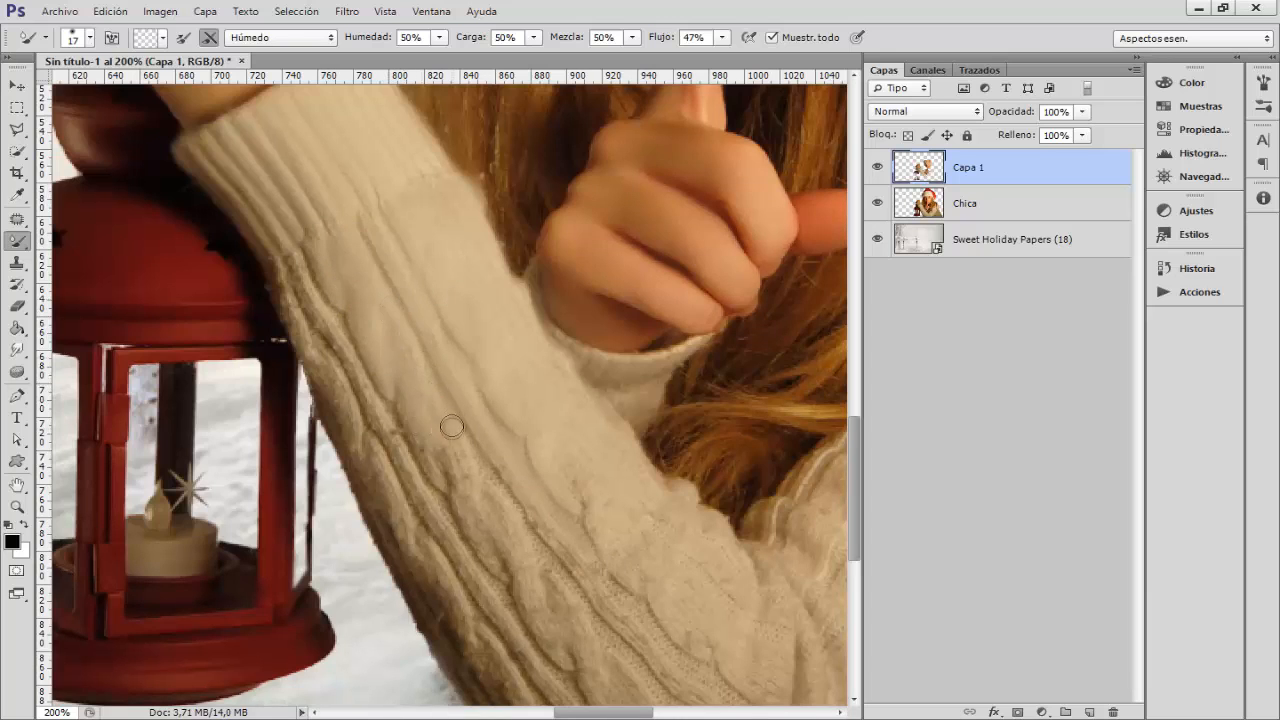
pyautogui.scroll(-1, 451, 426)
pyautogui.moveTo(343, 303)
pyautogui.mouseDown()
pyautogui.moveTo(290, 167)
pyautogui.moveTo(315, 309)
pyautogui.moveTo(342, 365)
pyautogui.moveTo(340, 307)
pyautogui.moveTo(390, 410)
pyautogui.mouseUp()
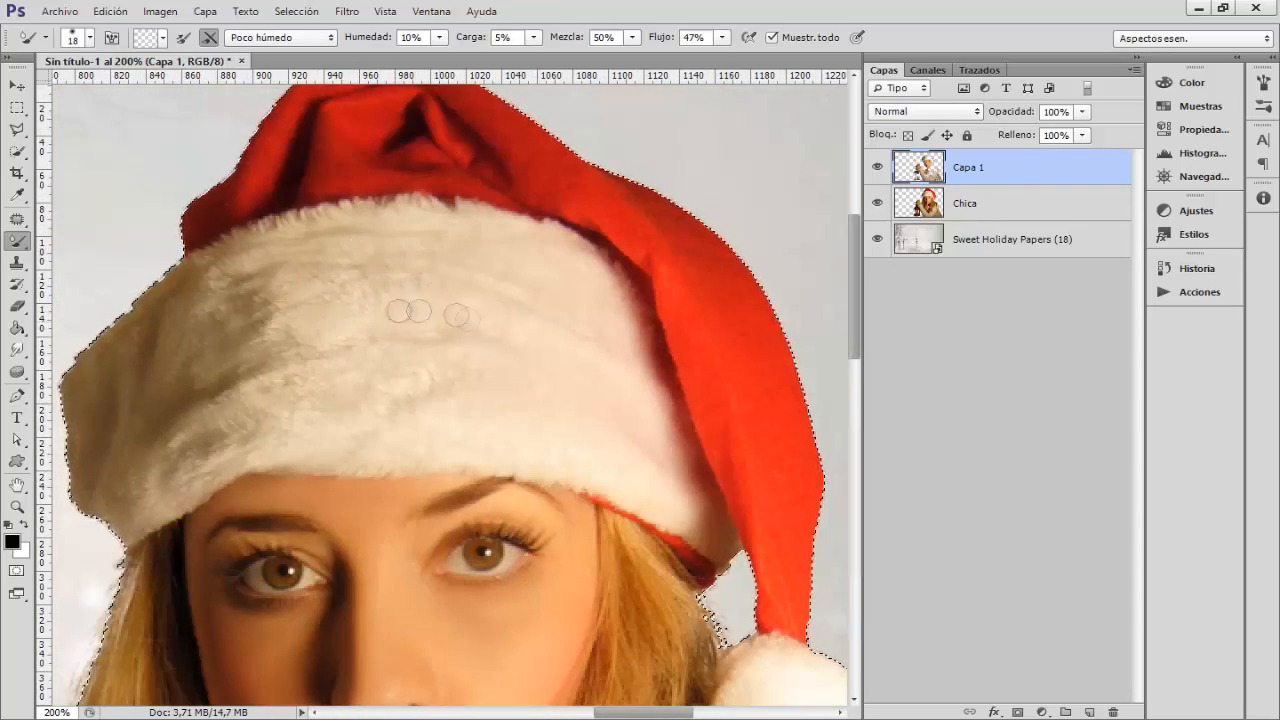
# - Blend the hat's white fur band with the 18 px brush, and choose a textured brush tip sized to 10 px
pyautogui.moveTo(457, 315)
pyautogui.mouseDown()
pyautogui.moveTo(314, 405)
pyautogui.moveTo(325, 432)
pyautogui.moveTo(491, 443)
pyautogui.mouseUp()
pyautogui.press('alt')
pyautogui.rightClick(258, 440)
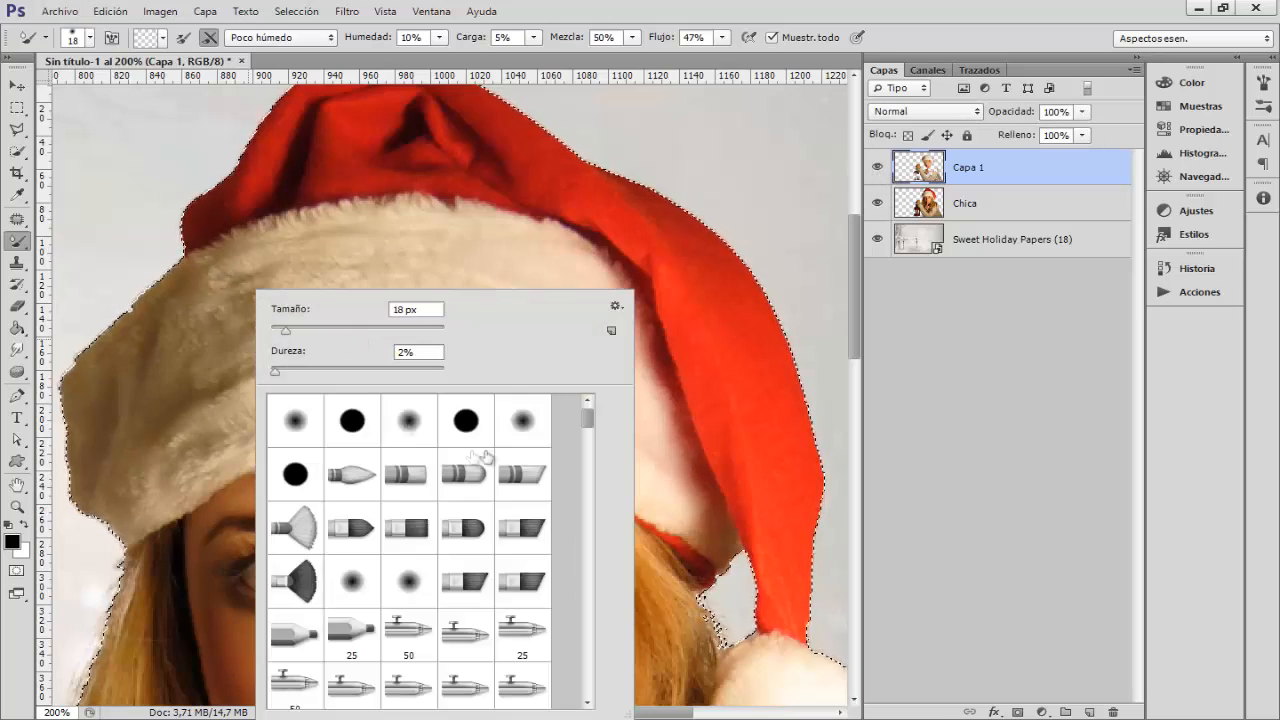
pyautogui.moveTo(588, 417); pyautogui.dragTo(588, 503)
pyautogui.click(414, 466)
pyautogui.keyDown('alt'); pyautogui.rightClick(354, 257); pyautogui.keyUp('alt')
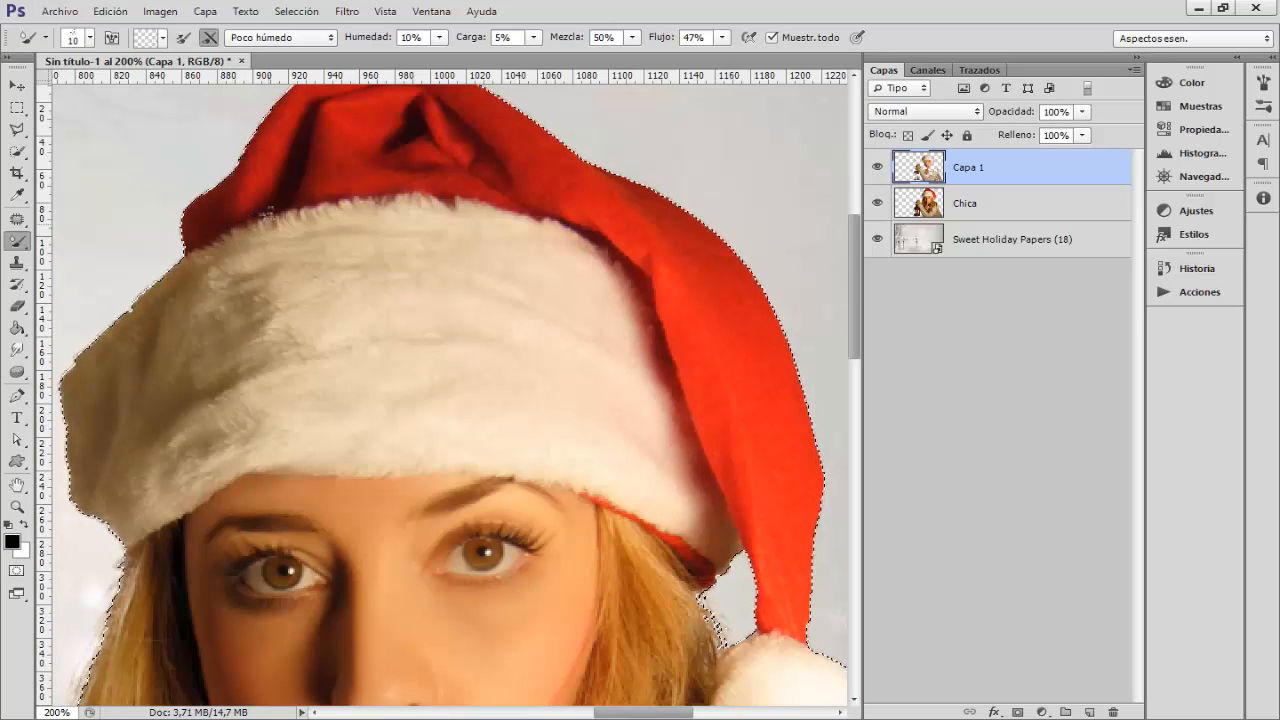
# - Switch to the Húmedo preset and pull out fur along the upper and lower edges of the hat band at 10 to 16 px
pyautogui.click(282, 37)
pyautogui.click(257, 194)
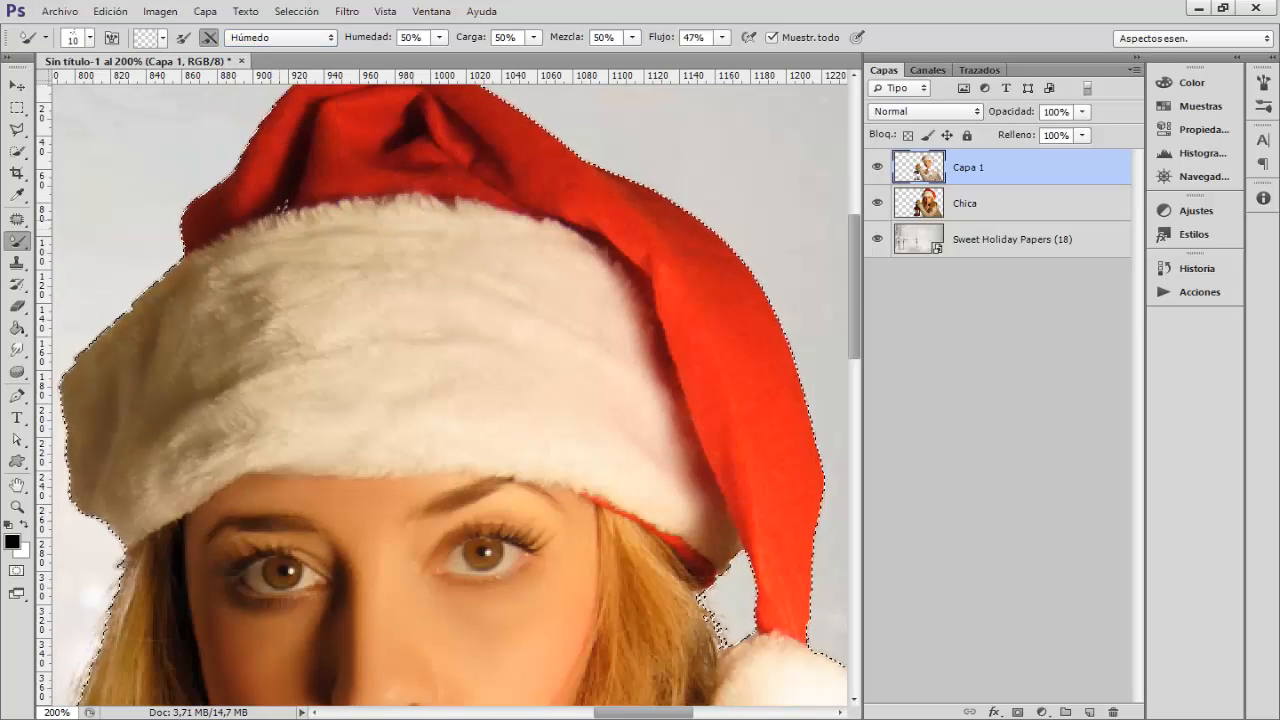
pyautogui.keyDown('alt'); pyautogui.rightClick(187, 476); pyautogui.keyUp('alt')
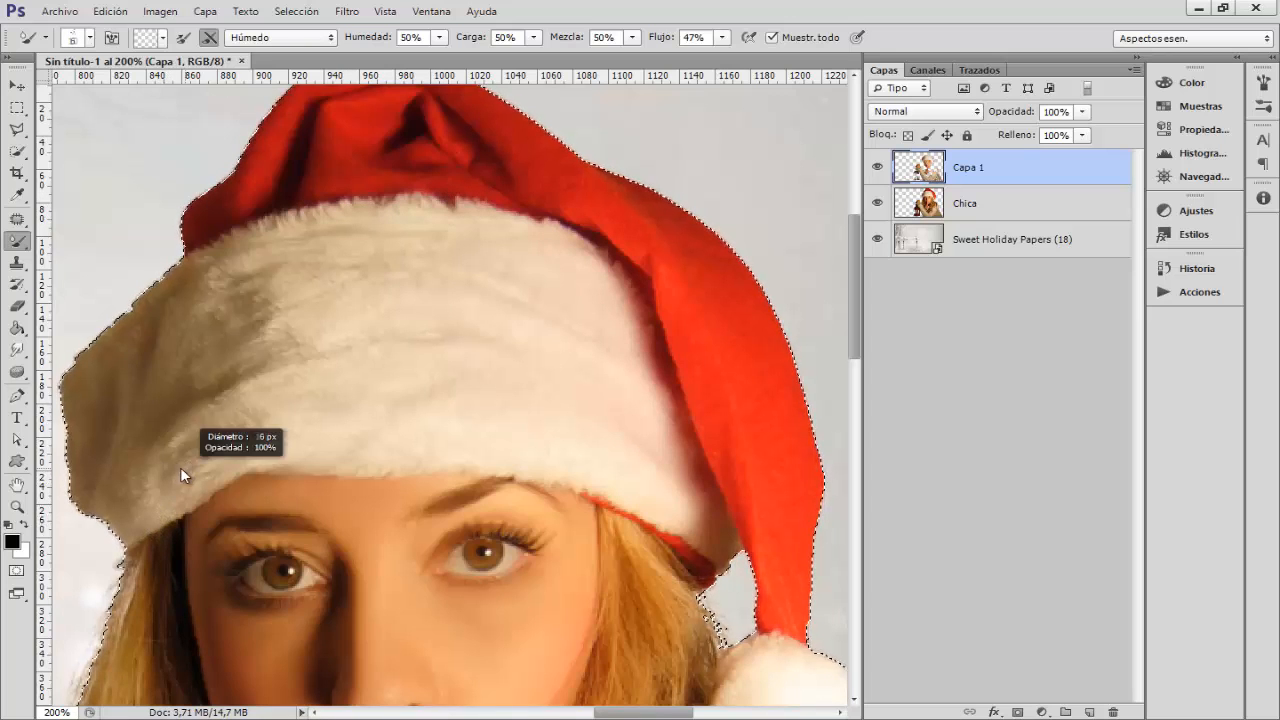
pyautogui.keyDown('alt'); pyautogui.rightClick(288, 464); pyautogui.keyUp('alt')
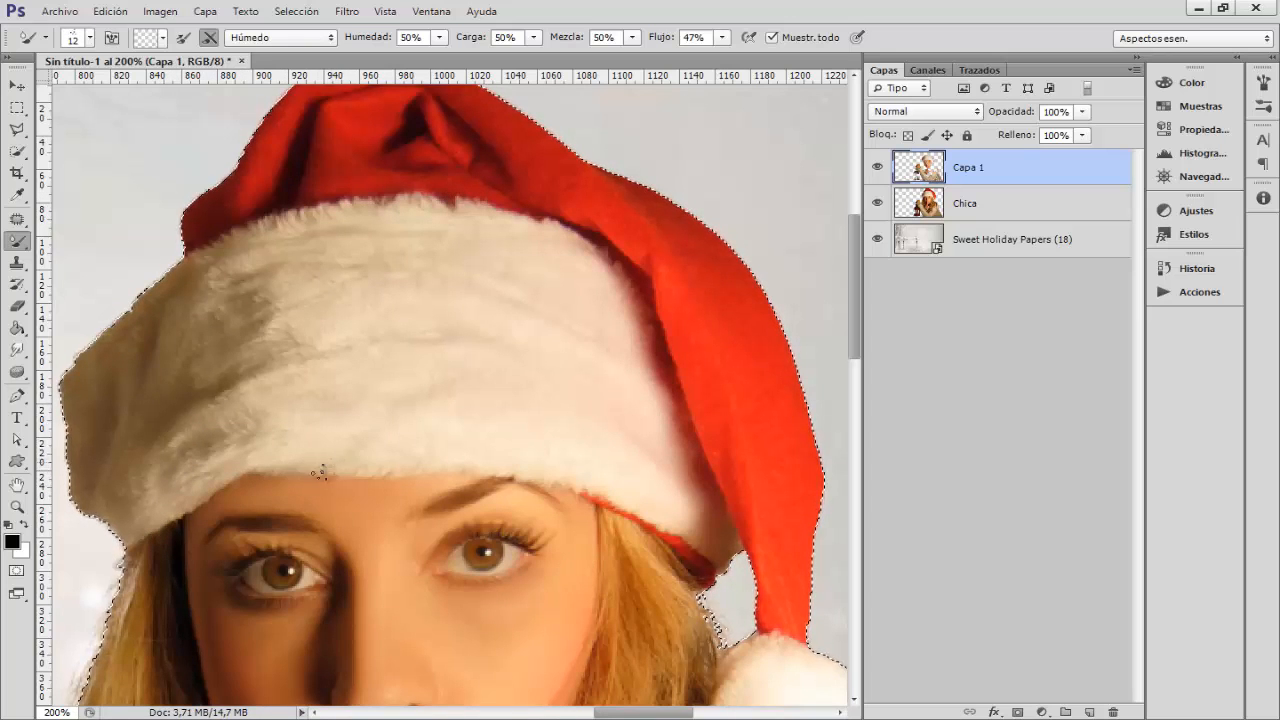
# - Smooth the folds of the hat's red fabric with a round brush at 12 px, enlarging it for the wider areas
pyautogui.scroll(3, 555, 480)
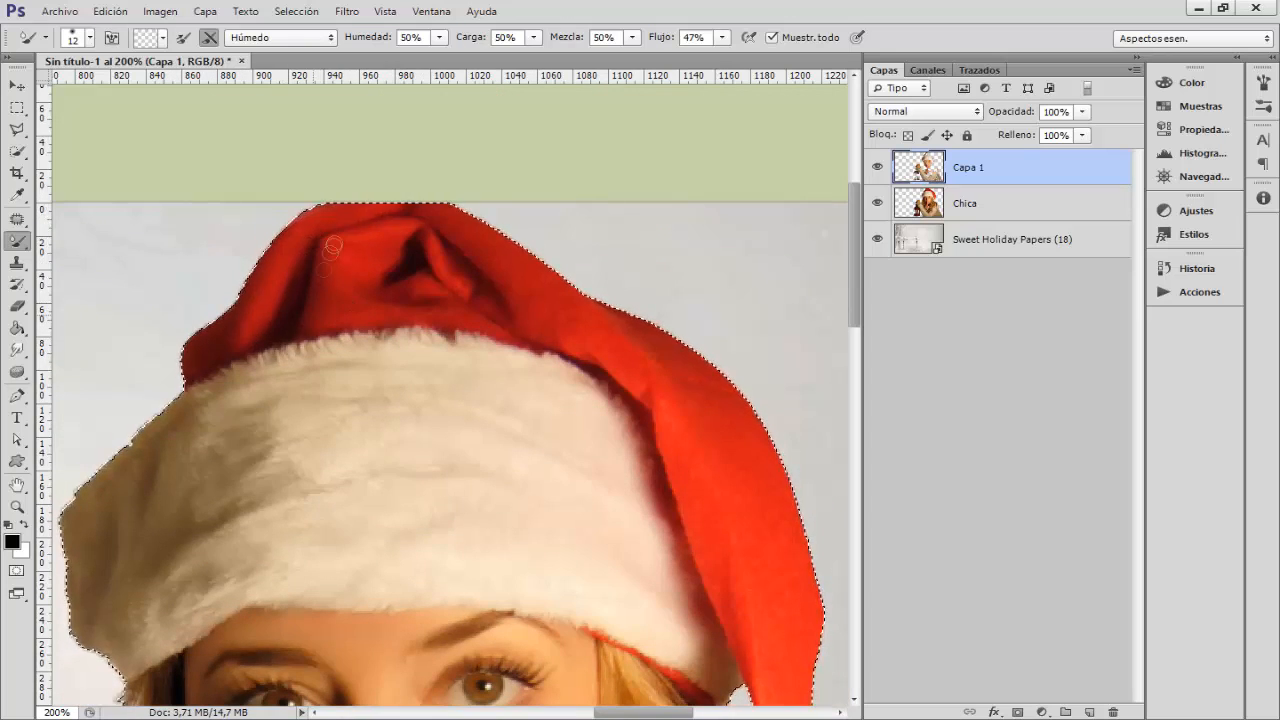
pyautogui.moveTo(435, 254)
pyautogui.mouseDown()
pyautogui.moveTo(463, 276)
pyautogui.moveTo(422, 233)
pyautogui.moveTo(416, 258)
pyautogui.moveTo(372, 244)
pyautogui.moveTo(340, 272)
pyautogui.moveTo(335, 294)
pyautogui.moveTo(405, 309)
pyautogui.mouseUp()
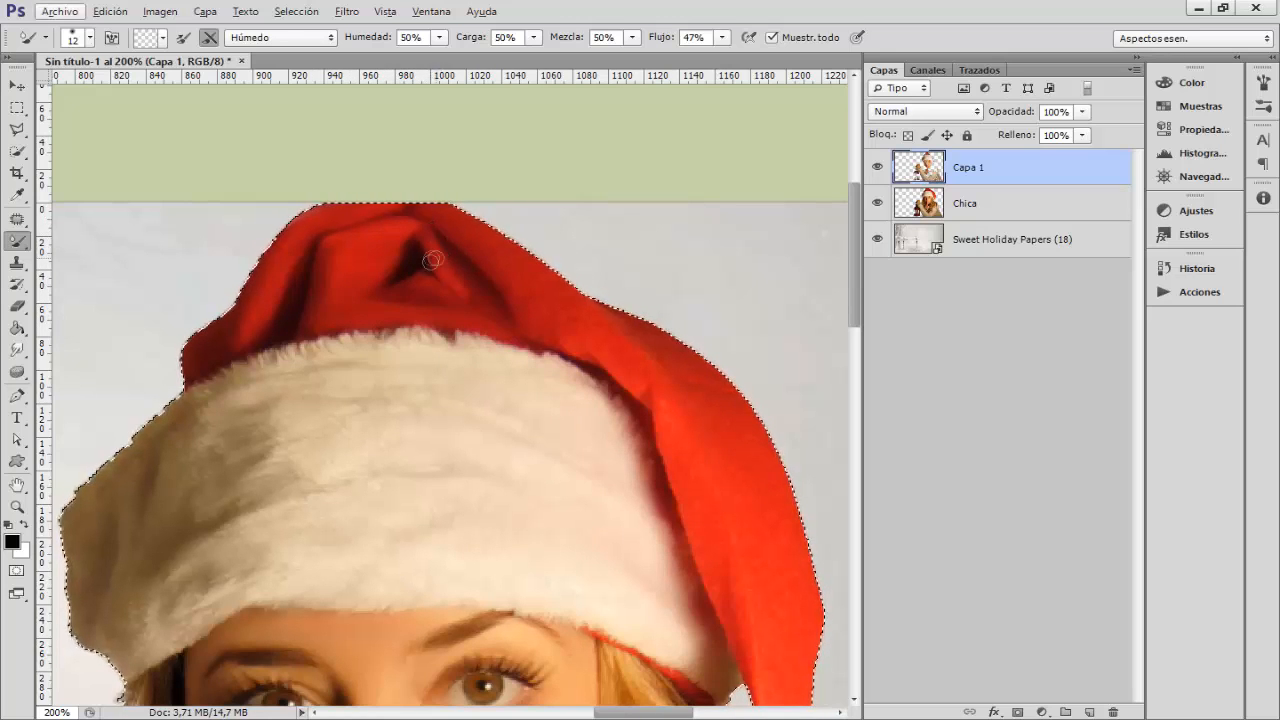
pyautogui.keyDown('alt'); pyautogui.rightClick(452, 218); pyautogui.keyUp('alt')
pyautogui.moveTo(454, 218); pyautogui.dragTo(536, 310)
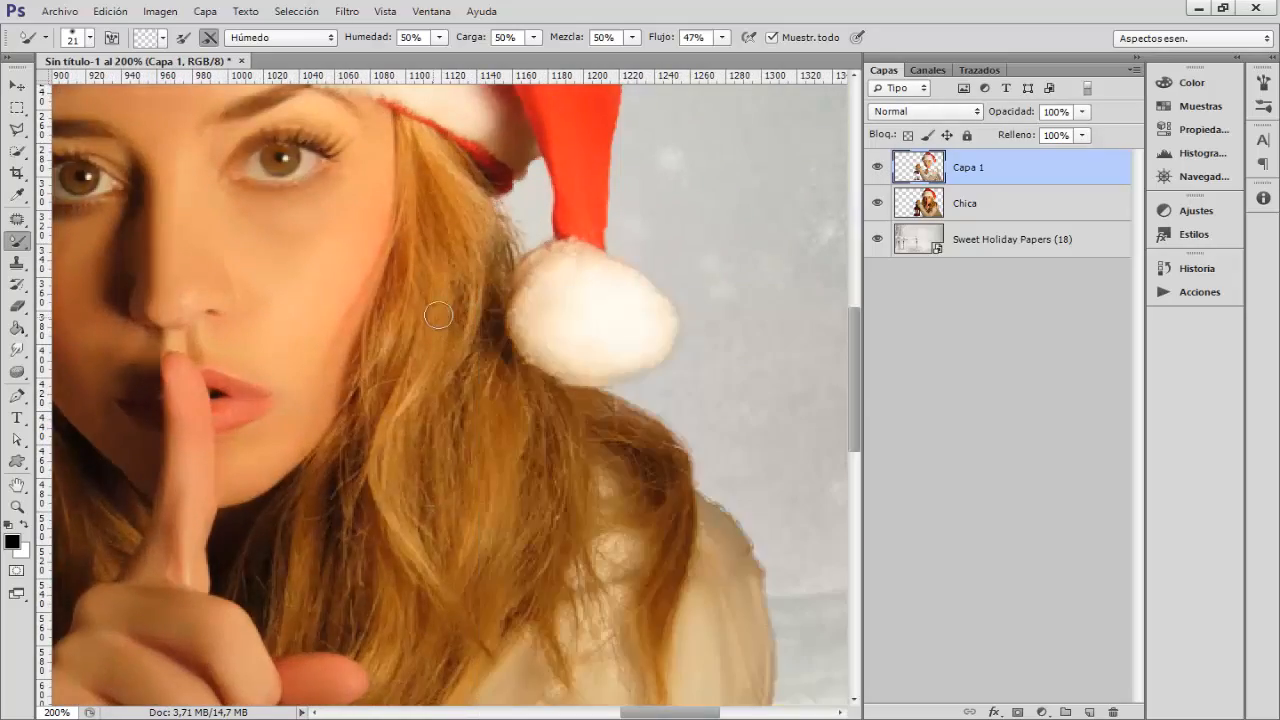
# - Switch to the Húm., mez. suave preset and blend the hair beside the lit cheek along its strands at 21 px
pyautogui.click(281, 37)
pyautogui.click(285, 163)
pyautogui.moveTo(475, 225); pyautogui.dragTo(488, 330)
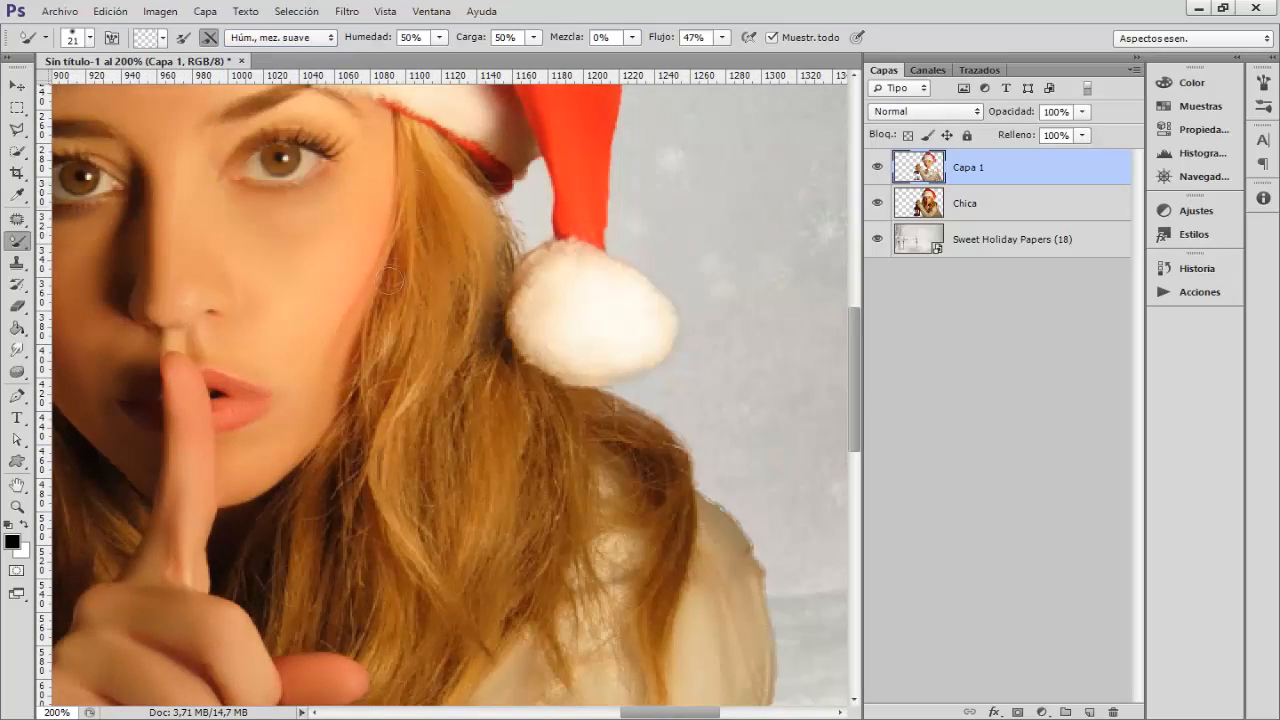
pyautogui.moveTo(392, 270)
pyautogui.mouseDown()
pyautogui.moveTo(350, 450)
pyautogui.moveTo(285, 560)
pyautogui.mouseUp()
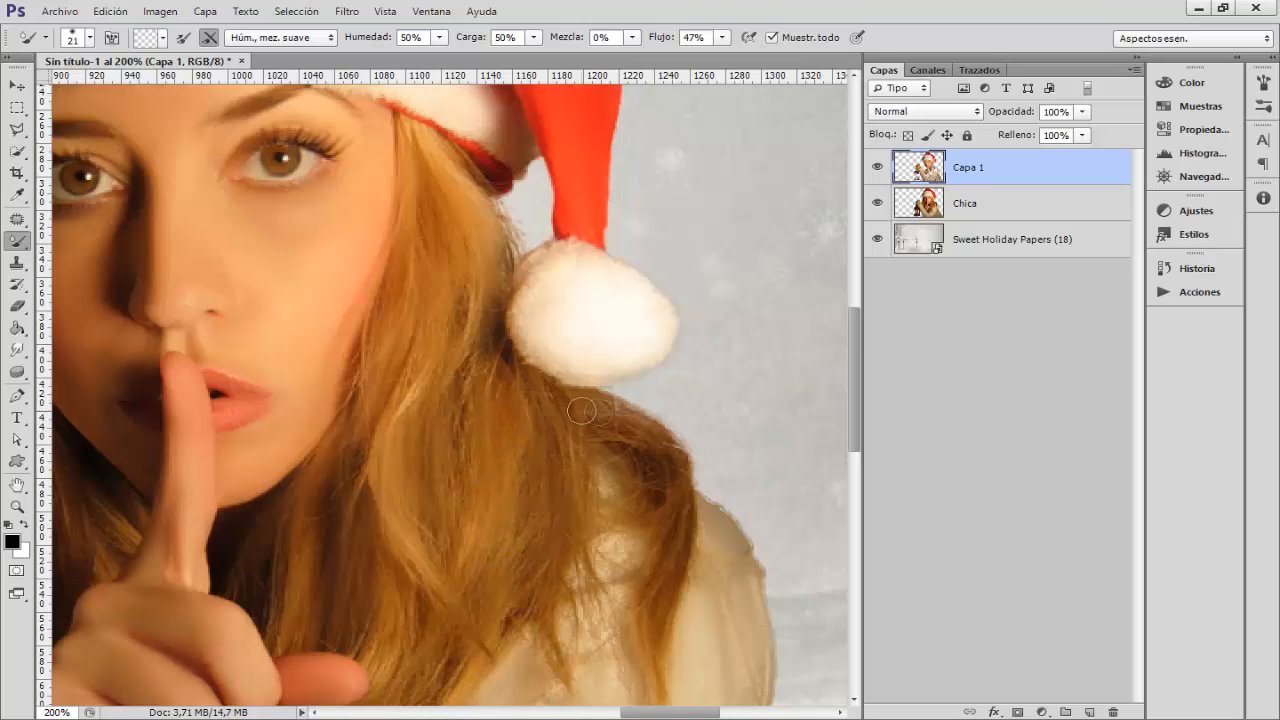
# - Blend the lower hair strands over the sweater and behind the pointing hand with the 21 px brush
pyautogui.scroll(-3, 558, 413)
pyautogui.scroll(-4, 560, 412)
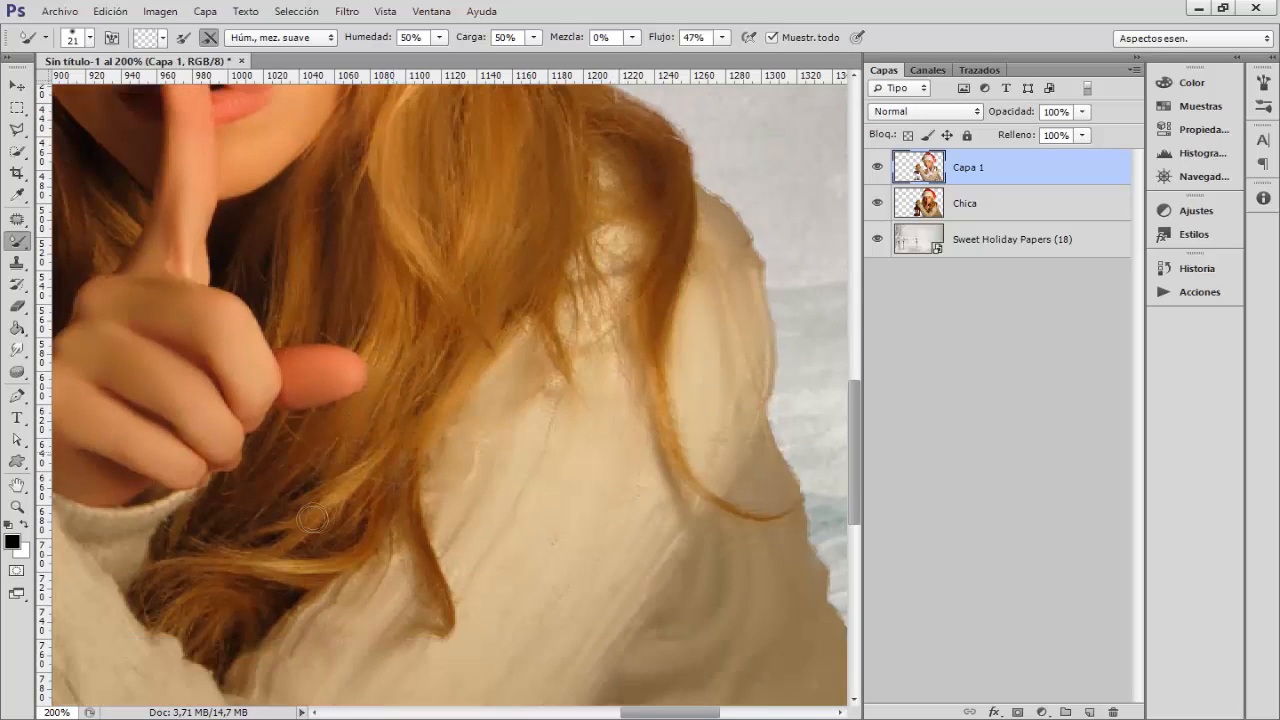
pyautogui.moveTo(255, 475)
pyautogui.mouseDown()
pyautogui.moveTo(655, 555)
pyautogui.moveTo(693, 714)
pyautogui.mouseUp()
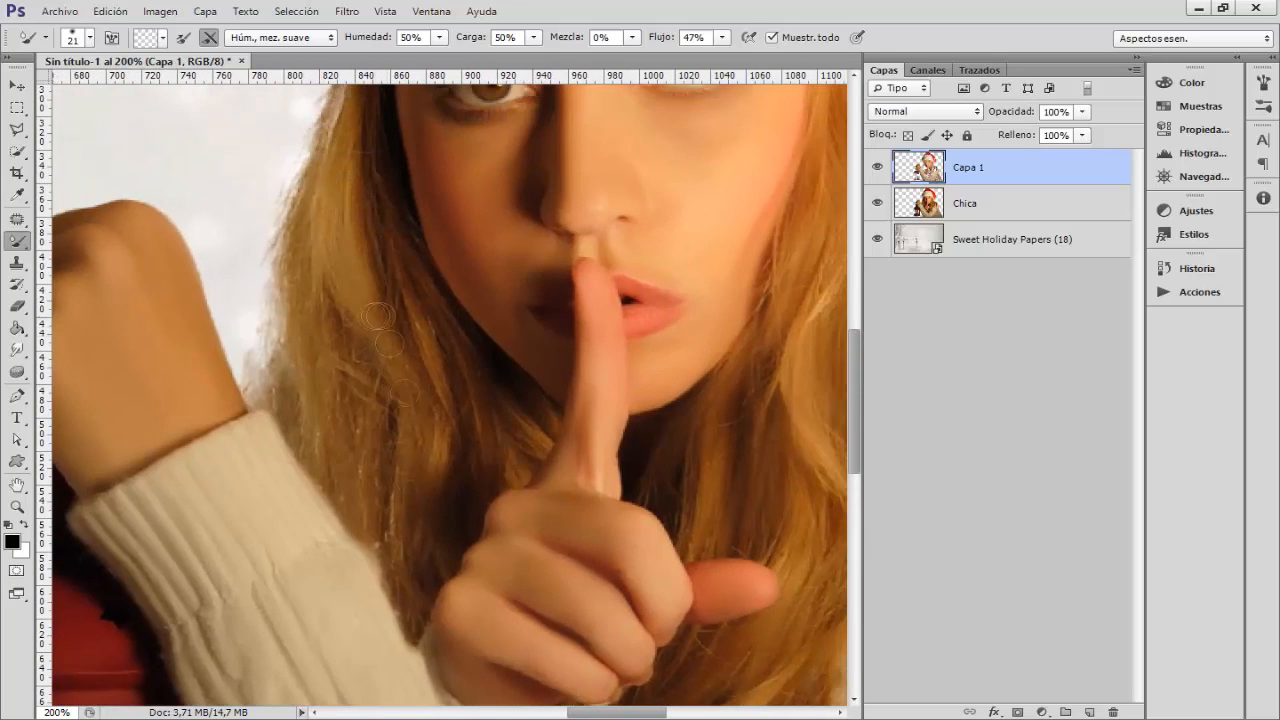
# - Pick the 12 px dotted brush, enlarge it to 13 px, and blend the hair's outer edge below the hat on the raised-fist side
pyautogui.moveTo(369, 97); pyautogui.dragTo(297, 257)
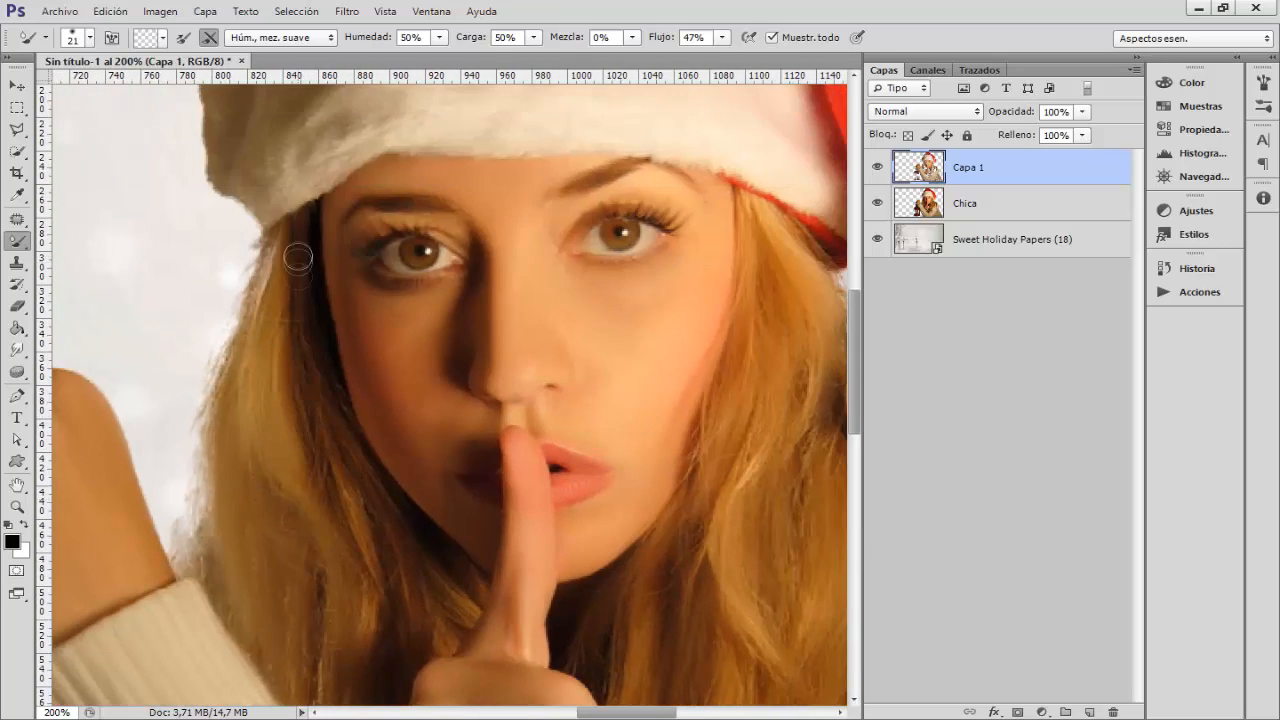
pyautogui.rightClick(420, 370)
pyautogui.moveTo(753, 400); pyautogui.dragTo(757, 493)
pyautogui.click(461, 547)
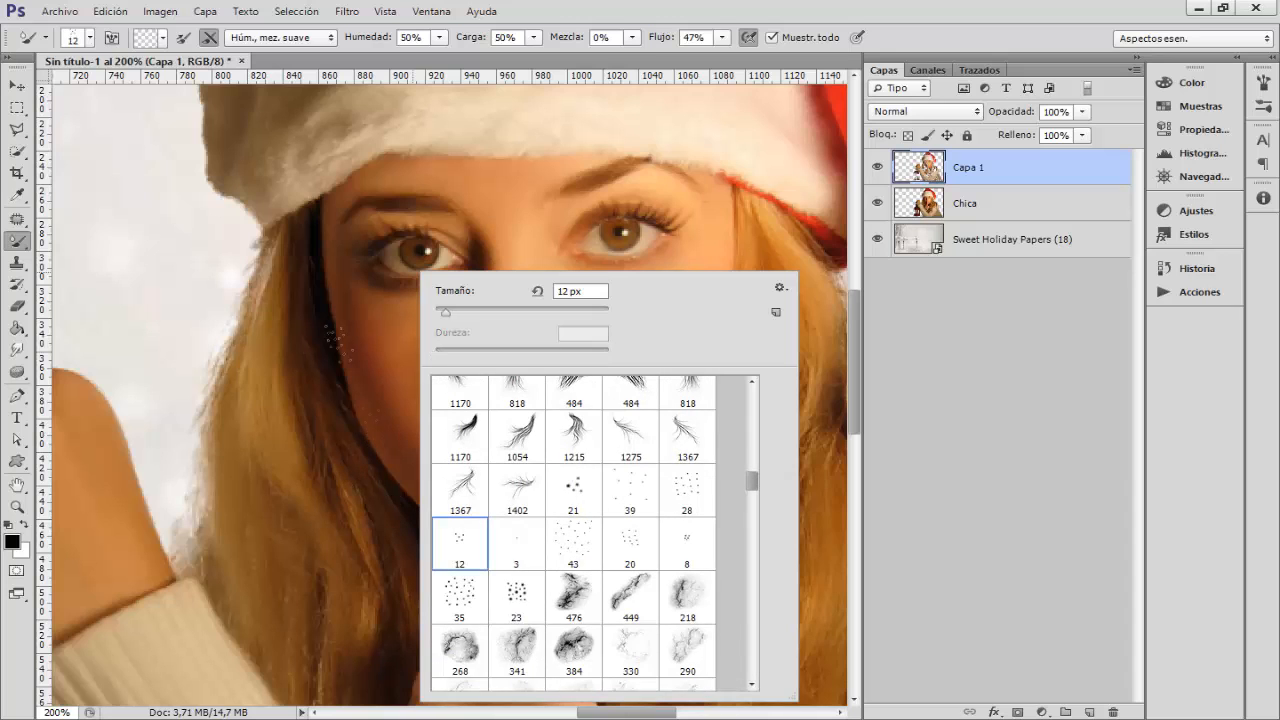
pyautogui.keyDown('alt'); pyautogui.rightClick(264, 321); pyautogui.keyUp('alt')
pyautogui.moveTo(289, 243)
pyautogui.mouseDown()
pyautogui.moveTo(220, 315)
pyautogui.moveTo(255, 308)
pyautogui.moveTo(293, 237)
pyautogui.moveTo(255, 355)
pyautogui.mouseUp()
pyautogui.moveTo(255, 262); pyautogui.dragTo(224, 390)
pyautogui.keyDown('alt'); pyautogui.rightClick(258, 305); pyautogui.keyUp('alt')
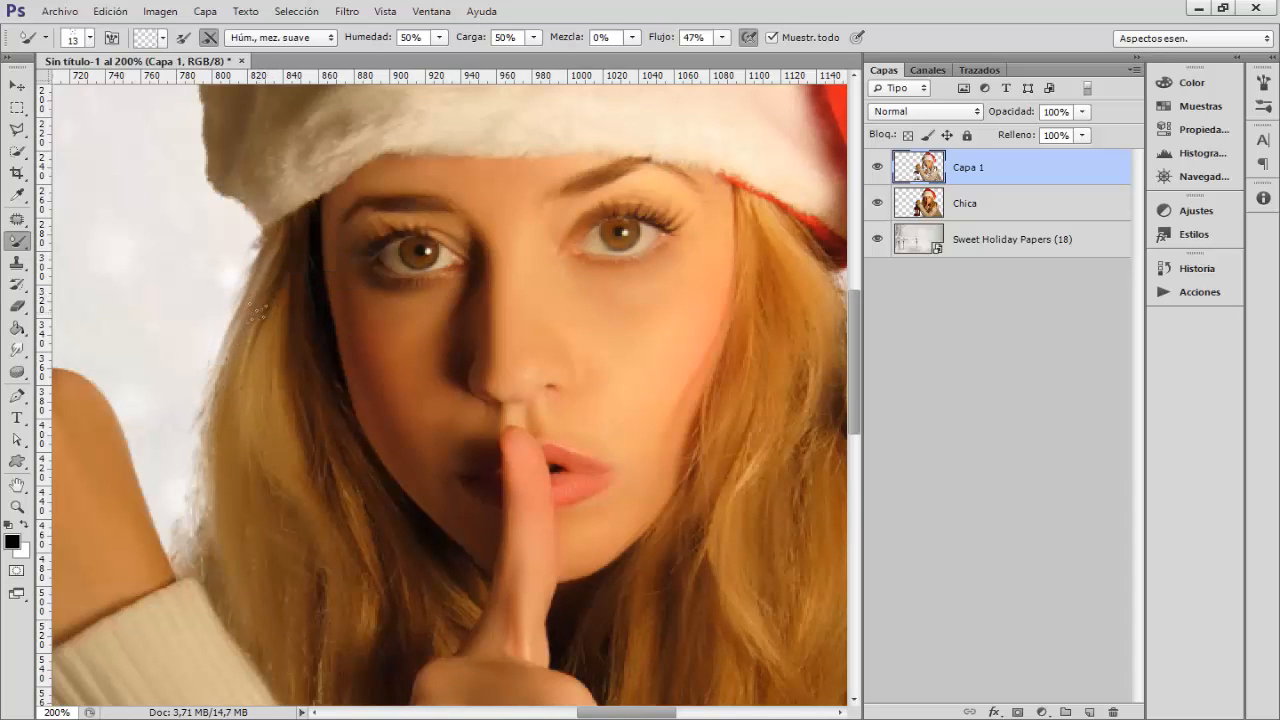
pyautogui.moveTo(300, 312); pyautogui.dragTo(304, 442)
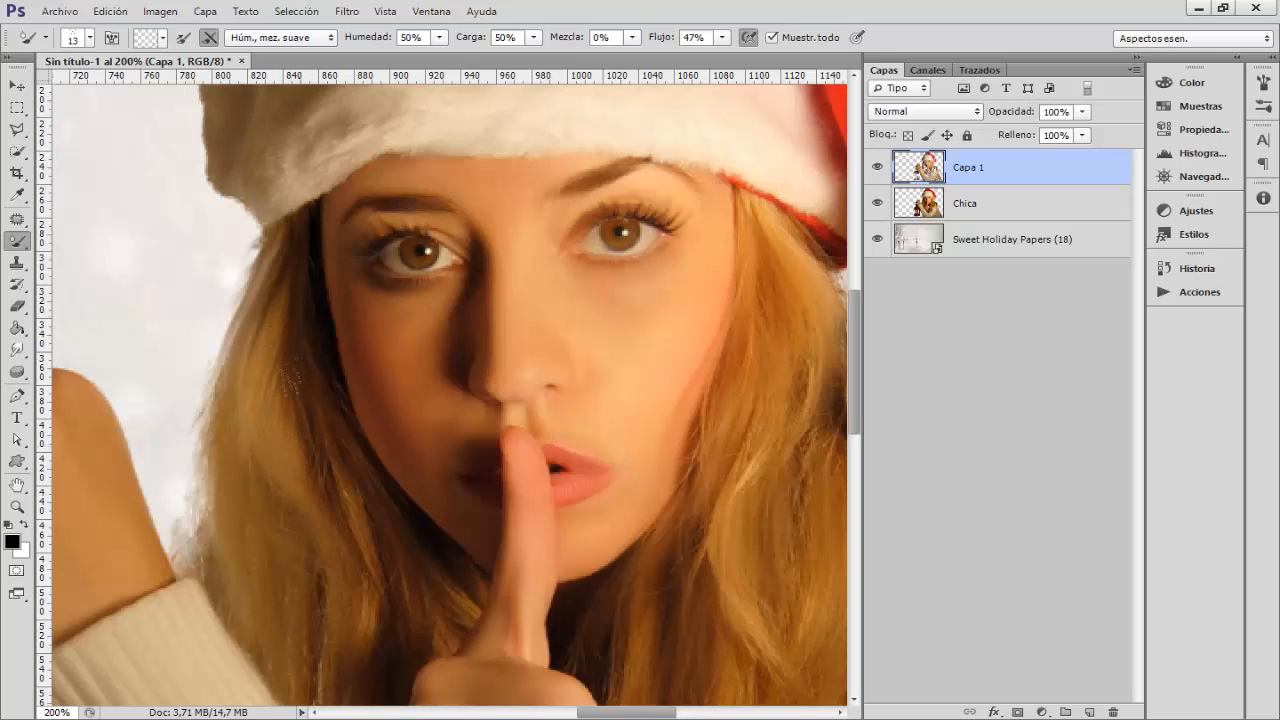
# - Switch to the Húm., mez. elev. preset, hide the Sweet Holiday Papers (18) layer, and smooth the hair on the raised-fist side at 13 px
pyautogui.click(296, 37)
pyautogui.click(280, 222)
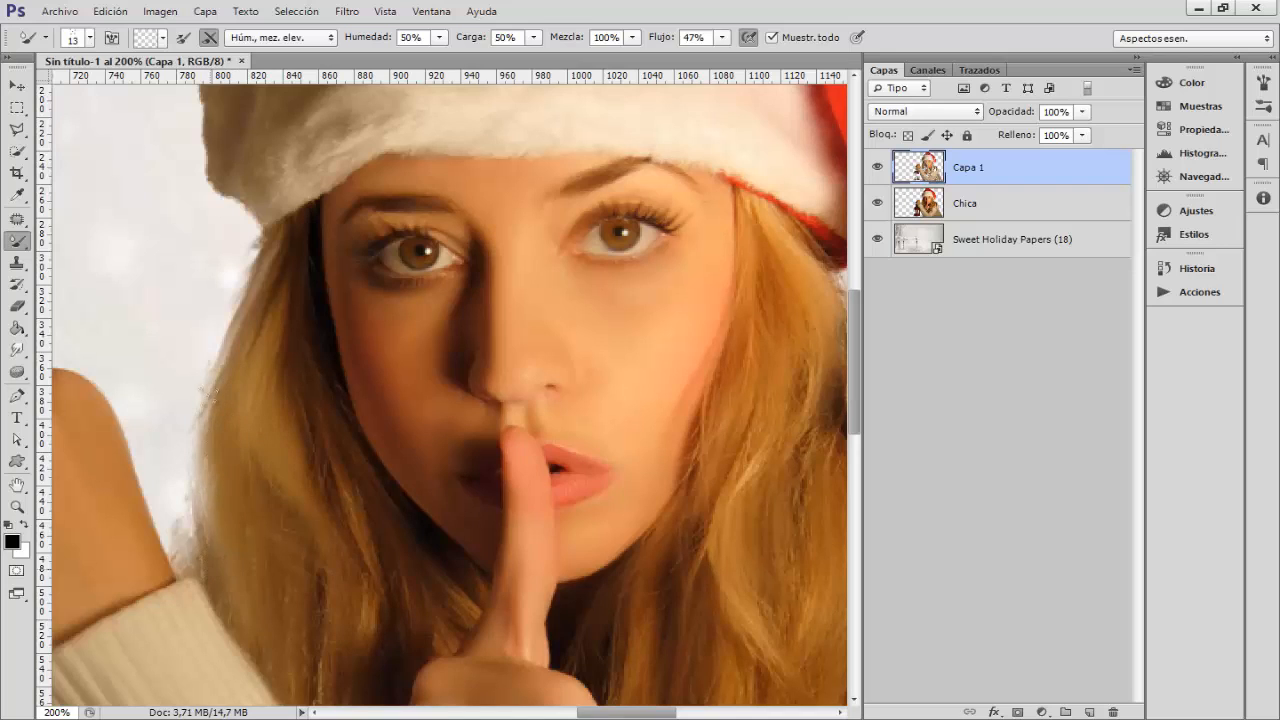
pyautogui.click(877, 239)
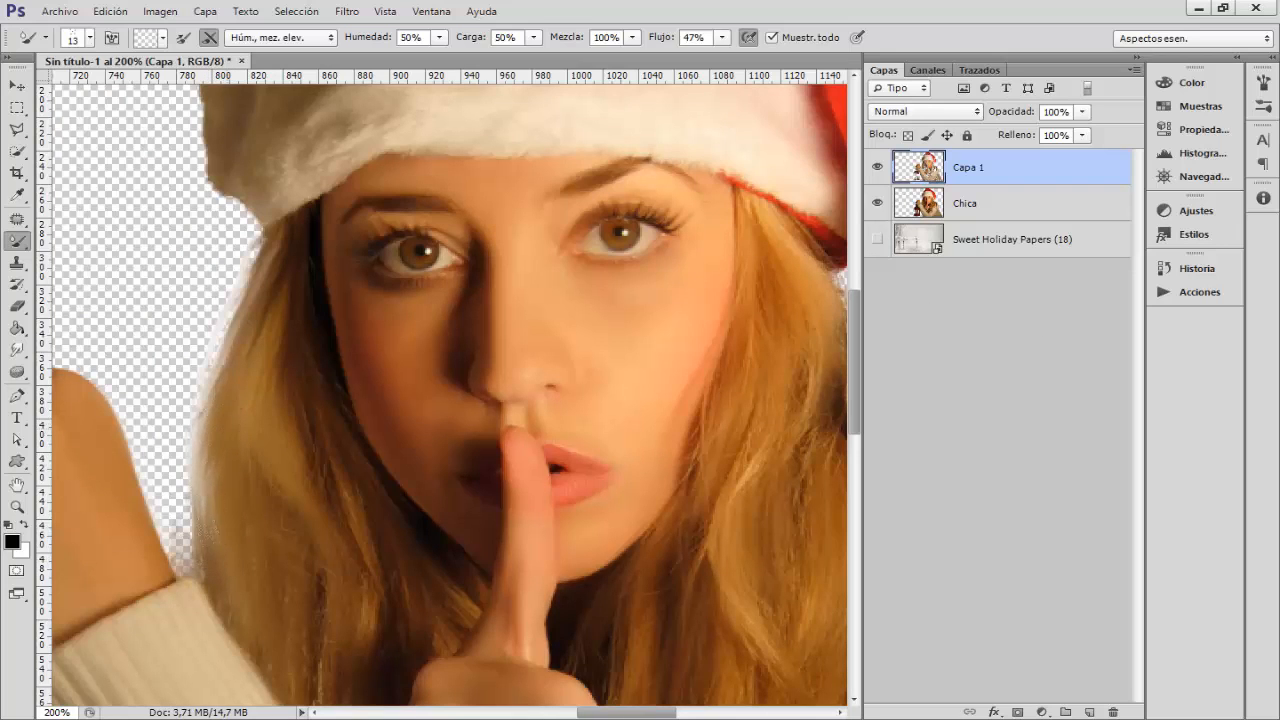
pyautogui.moveTo(283, 235); pyautogui.dragTo(236, 335)
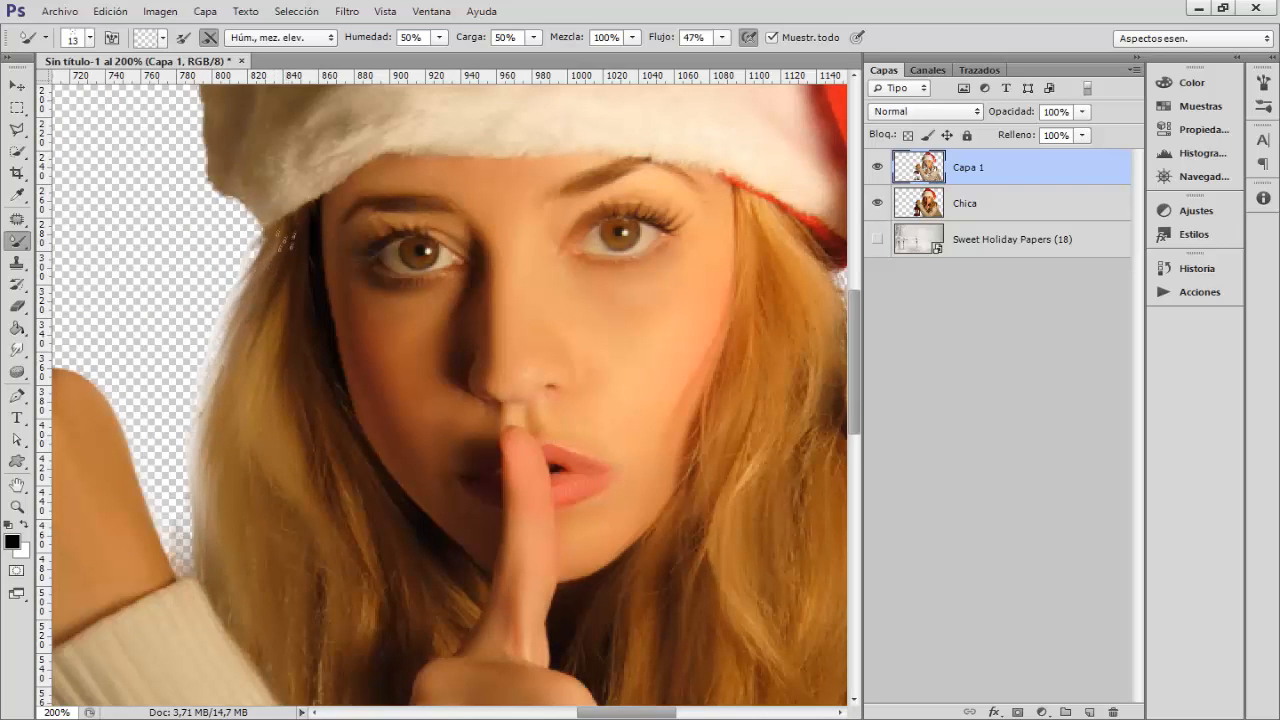
pyautogui.moveTo(286, 240)
pyautogui.mouseDown()
pyautogui.moveTo(236, 310)
pyautogui.moveTo(212, 384)
pyautogui.mouseUp()
pyautogui.moveTo(262, 306); pyautogui.dragTo(204, 390)
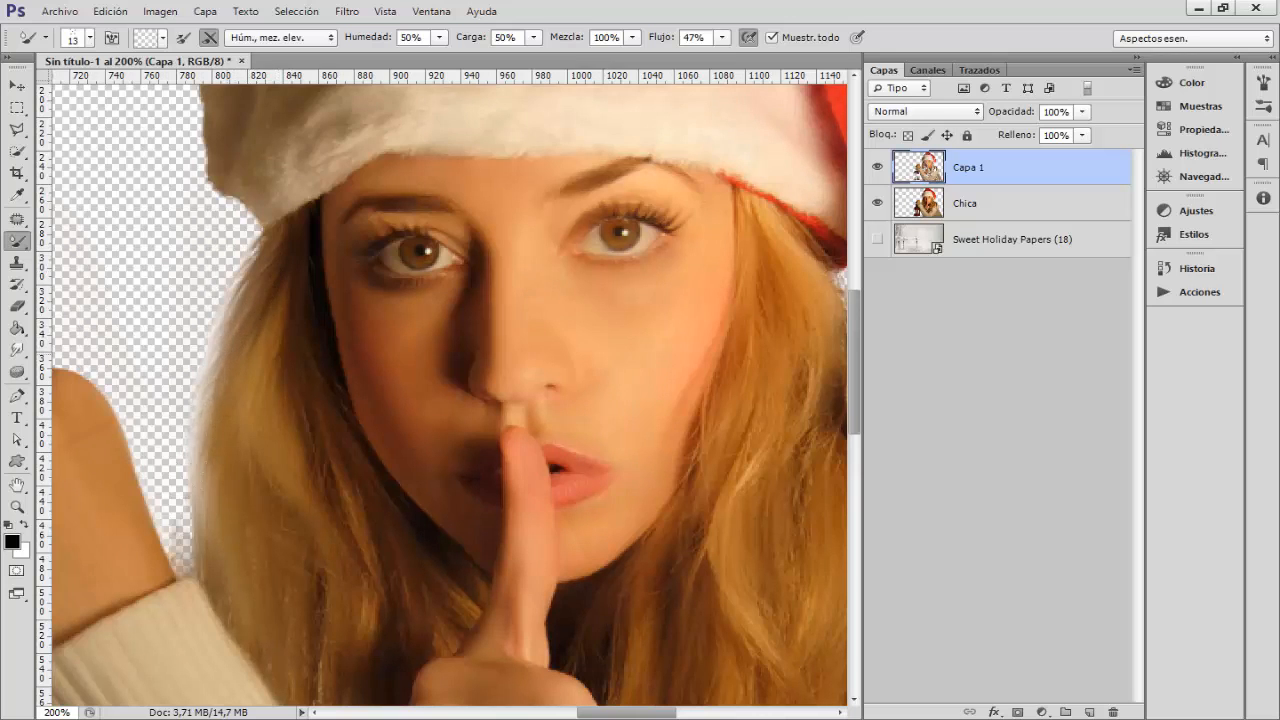
pyautogui.moveTo(324, 503); pyautogui.dragTo(301, 394)
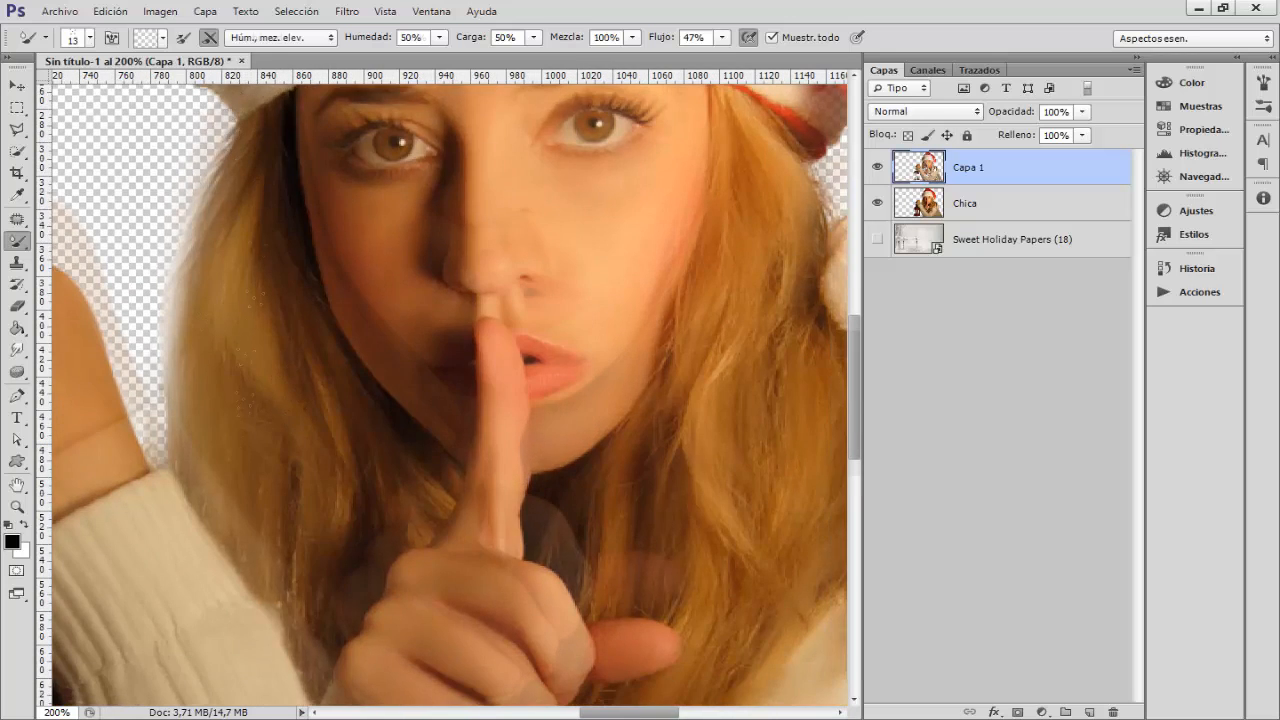
pyautogui.moveTo(331, 456); pyautogui.dragTo(308, 552)
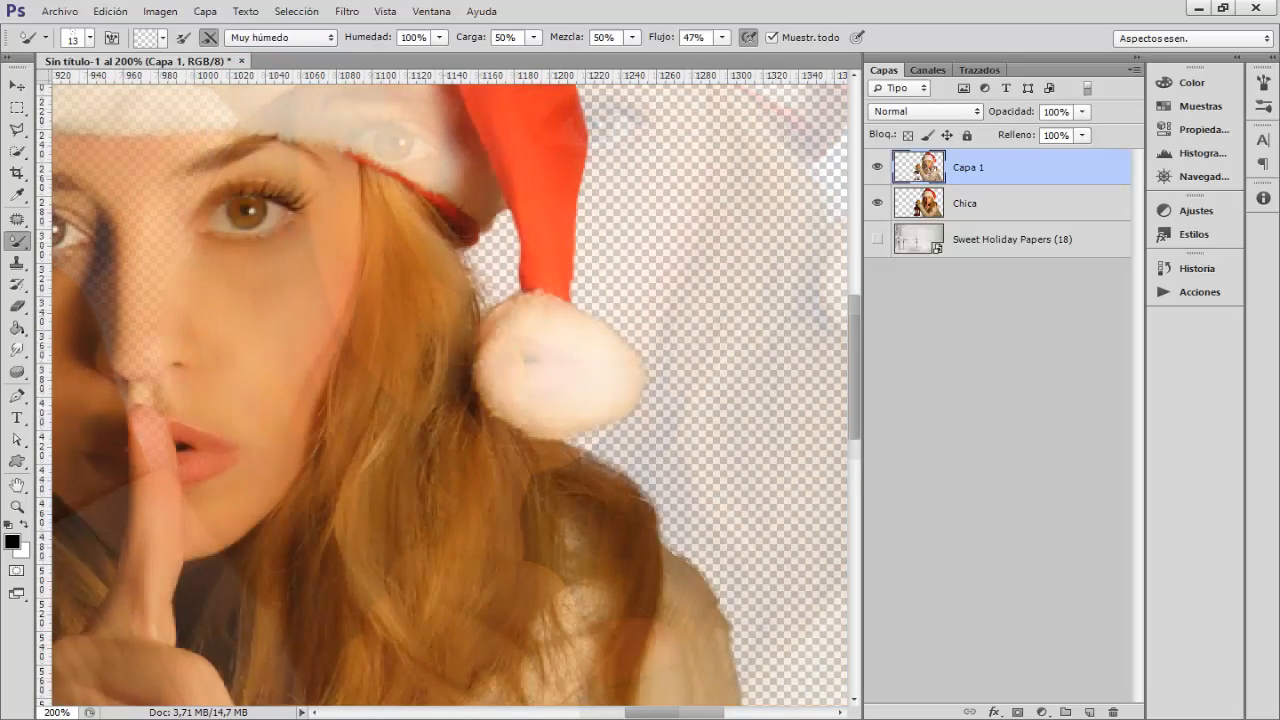
# - Switch to the Muy húmedo preset and blend the hair between the lit cheek and the pom-pom down to the sweater at 13 to 14 px
pyautogui.moveTo(443, 229)
pyautogui.mouseDown()
pyautogui.moveTo(456, 302)
pyautogui.moveTo(470, 303)
pyautogui.moveTo(437, 342)
pyautogui.mouseUp()
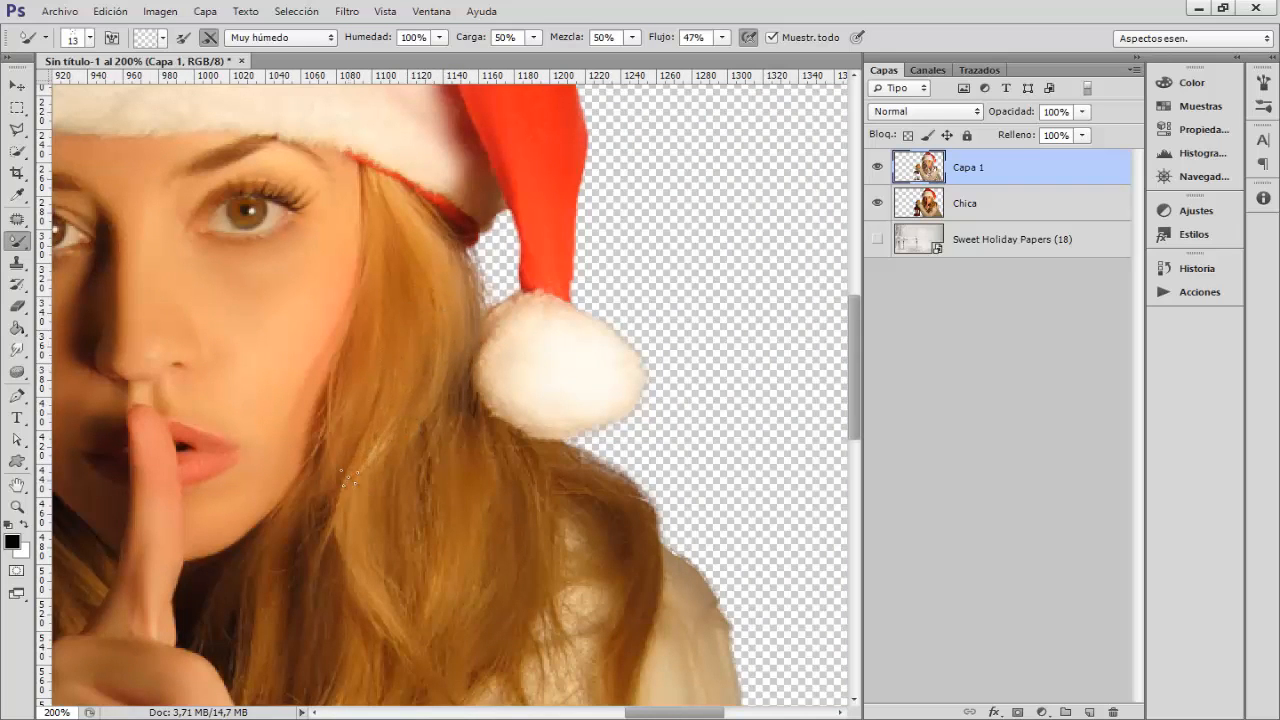
pyautogui.scroll(-2, 347, 478)
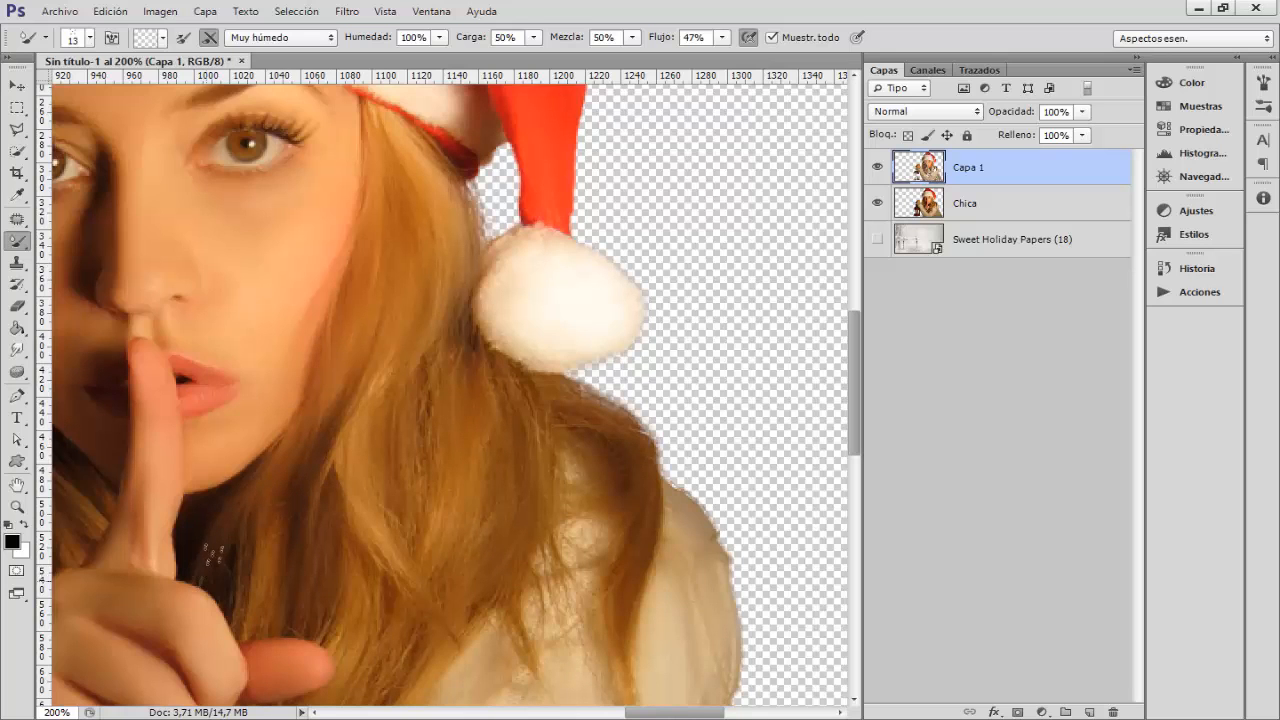
pyautogui.moveTo(293, 542); pyautogui.dragTo(308, 403)
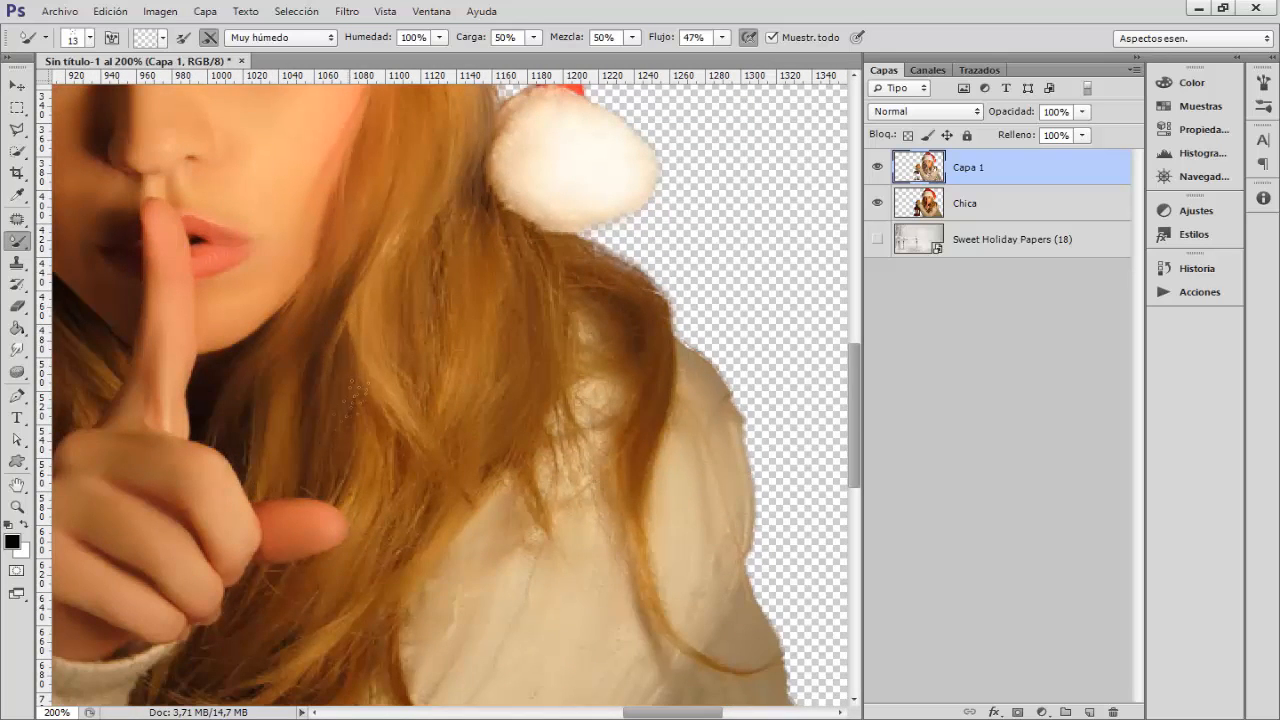
pyautogui.press('[')
pyautogui.press('[')
pyautogui.press('[')
pyautogui.press('[')
pyautogui.press('[')
pyautogui.press('[')
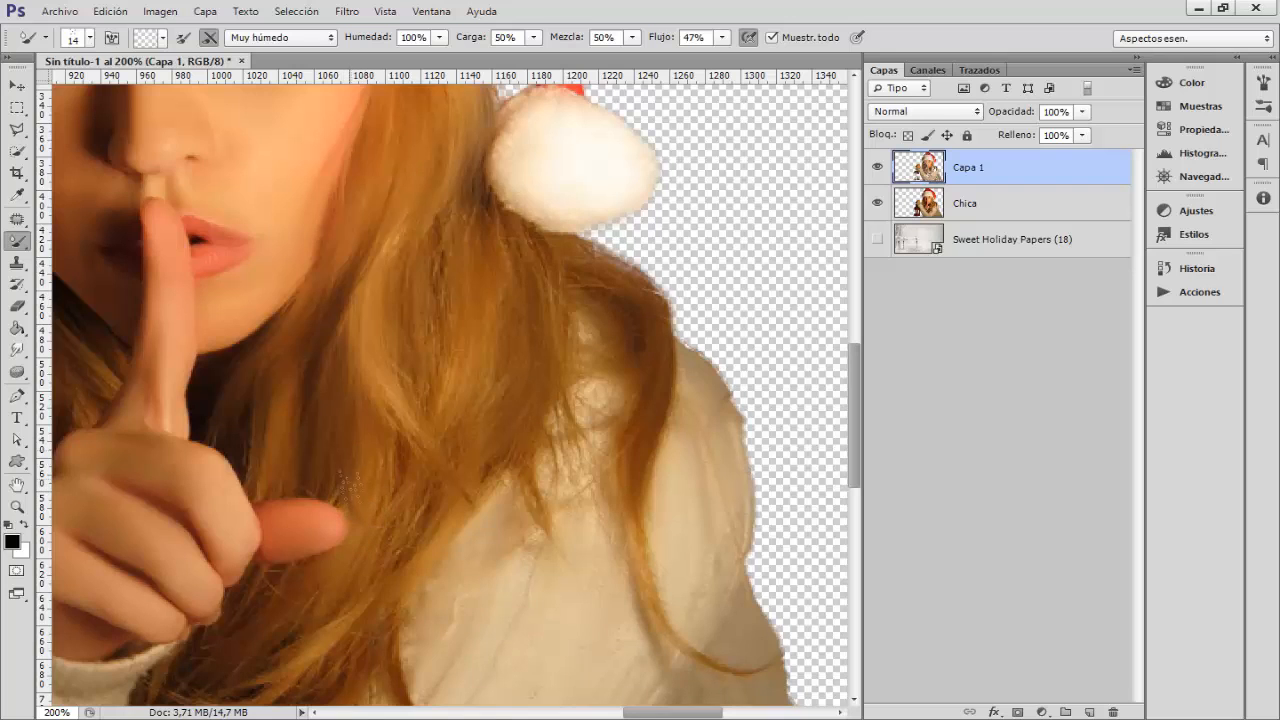
pyautogui.moveTo(456, 284); pyautogui.dragTo(394, 354)
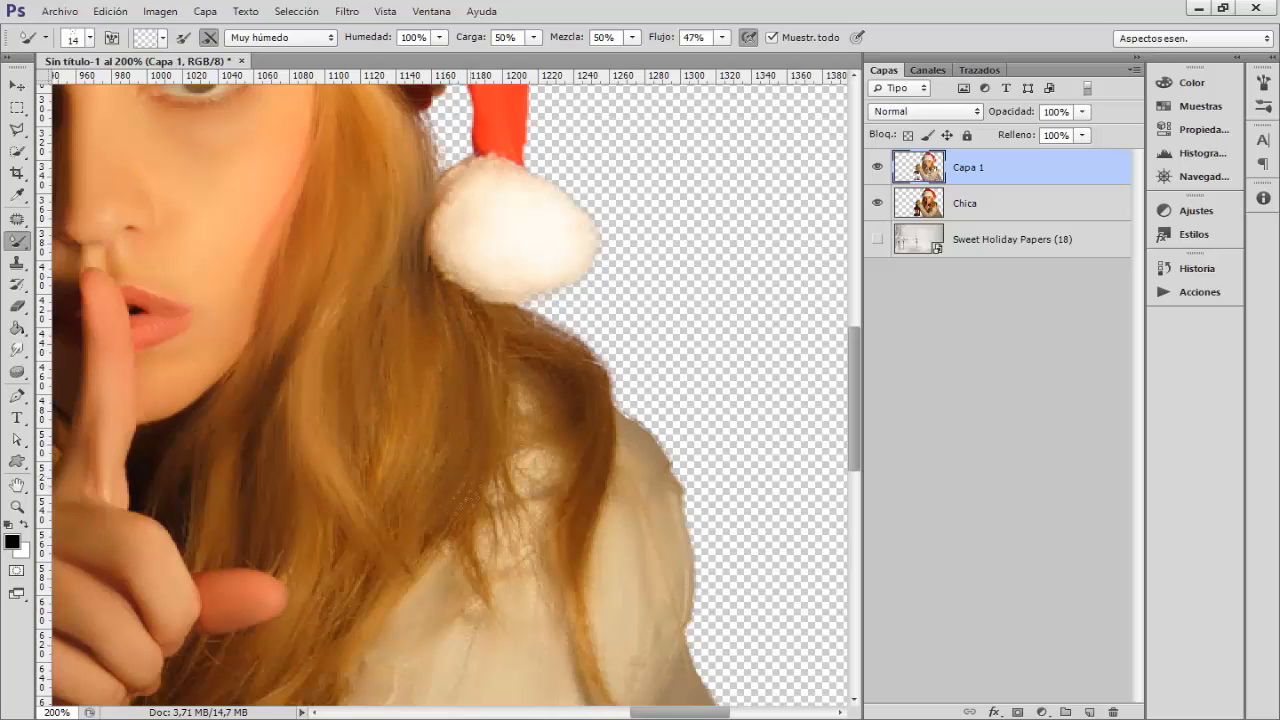
# - Blend the hair below the pom-pom at 19 px, then redo the strands along the shoulder's upper edge at 13 px
pyautogui.keyDown('alt'); pyautogui.rightClick(464, 447); pyautogui.keyUp('alt')
pyautogui.moveTo(492, 374); pyautogui.dragTo(526, 480)
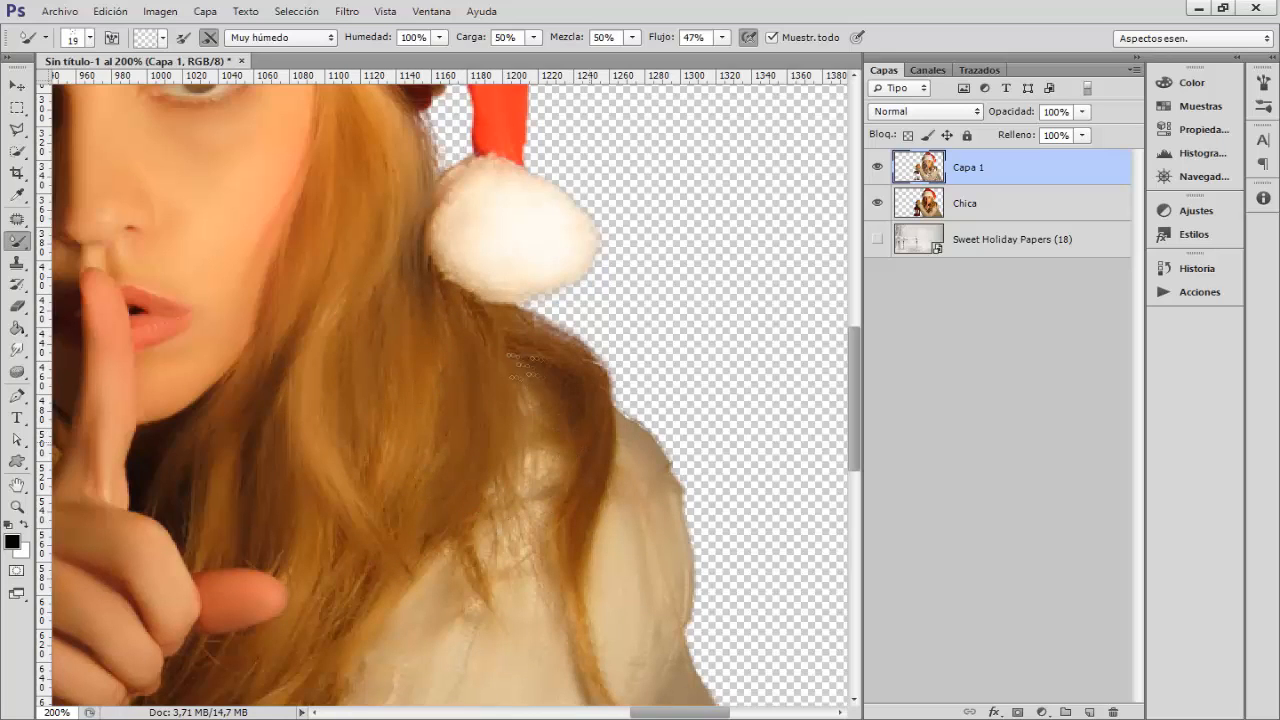
pyautogui.moveTo(517, 322)
pyautogui.mouseDown()
pyautogui.moveTo(595, 390)
pyautogui.moveTo(566, 371)
pyautogui.mouseUp()
pyautogui.keyDown('alt'); pyautogui.rightClick(566, 376); pyautogui.keyUp('alt')
pyautogui.hotkey('ctrl', 'z')
pyautogui.moveTo(524, 312); pyautogui.dragTo(590, 352)
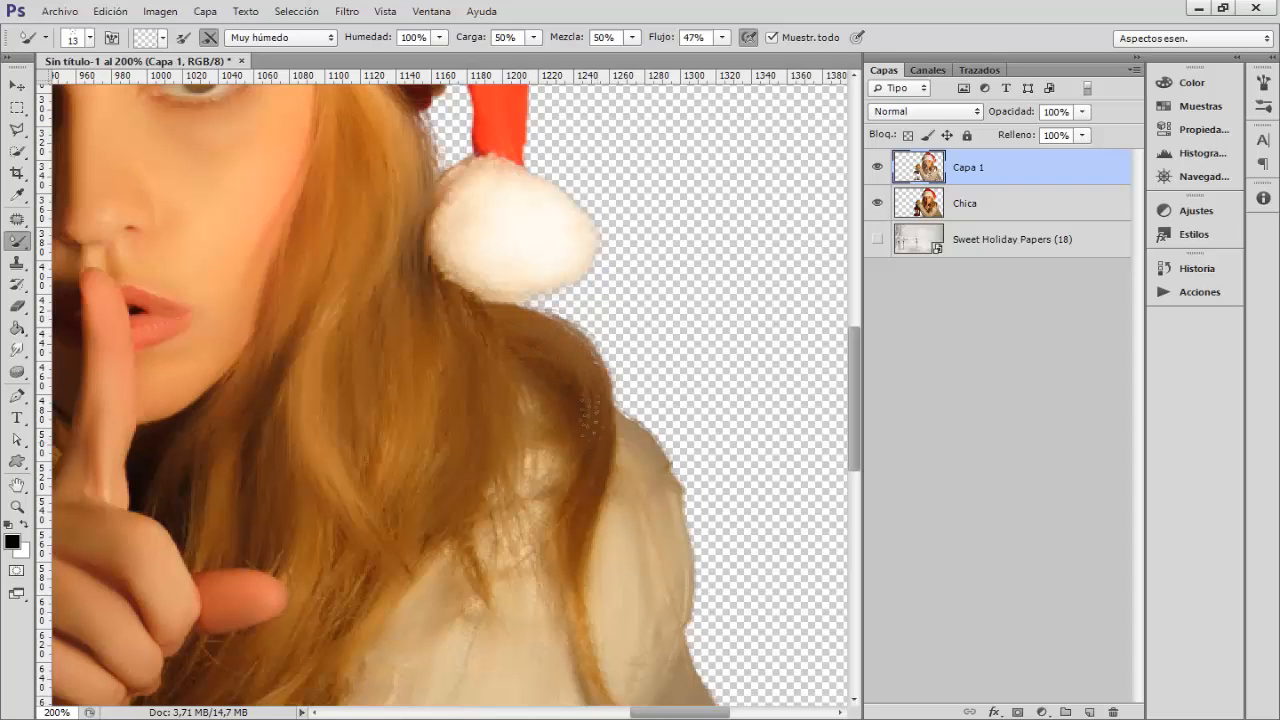
# - Smooth the long curl over the sleeve and the strands inside the shoulder hair at 12 px
pyautogui.scroll(-2, 582, 440)
pyautogui.keyDown('alt'); pyautogui.rightClick(585, 550); pyautogui.keyUp('alt')
pyautogui.scroll(-1, 608, 469)
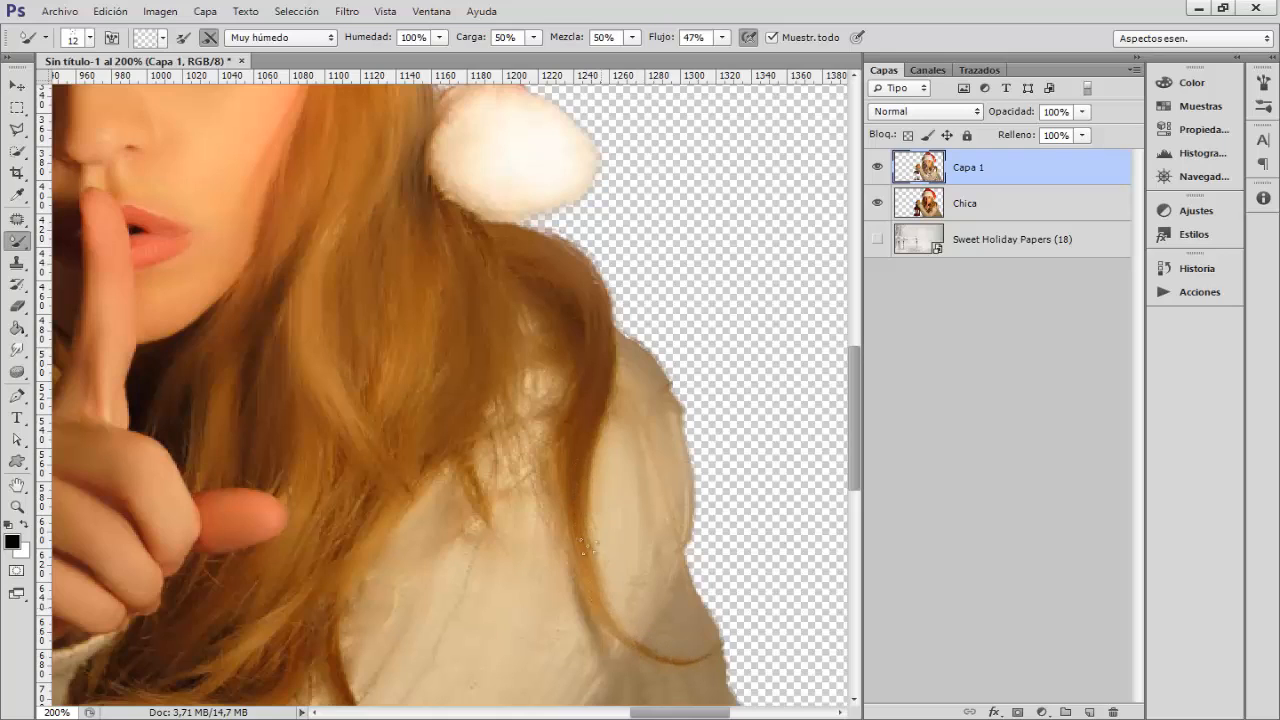
pyautogui.moveTo(562, 335); pyautogui.dragTo(548, 394)
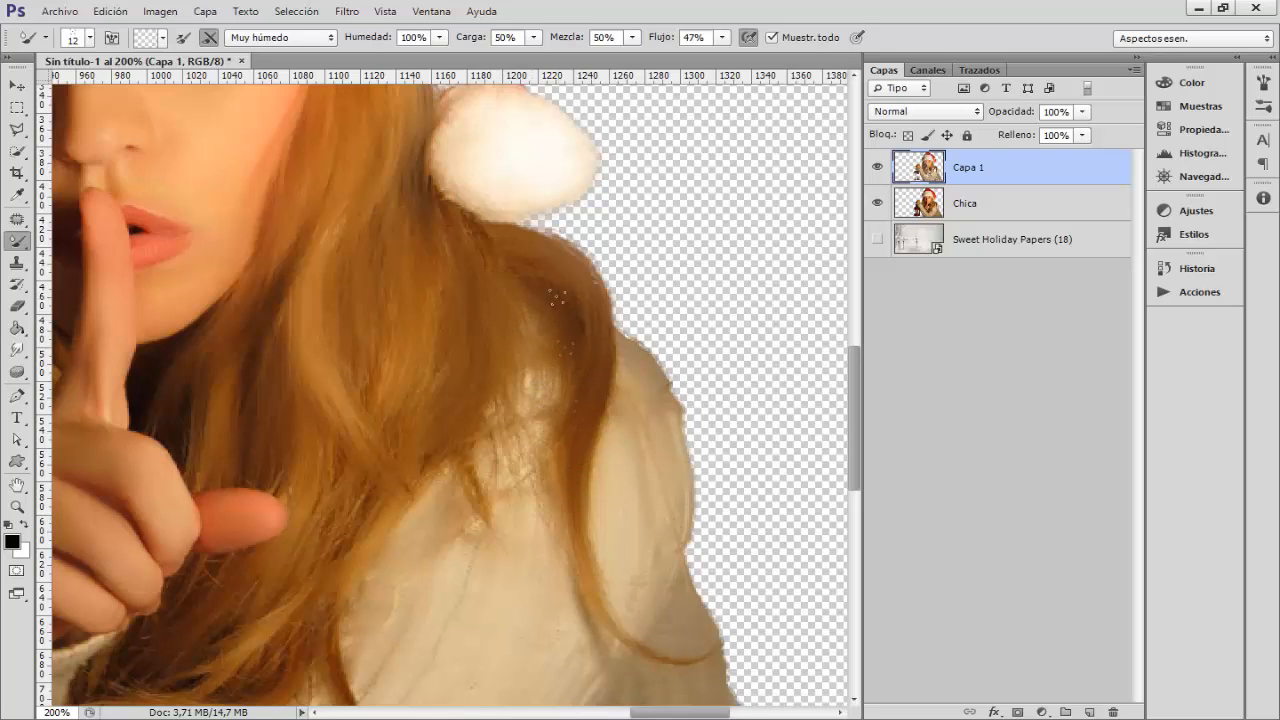
pyautogui.moveTo(562, 306); pyautogui.dragTo(555, 470)
pyautogui.moveTo(530, 368); pyautogui.dragTo(540, 408)
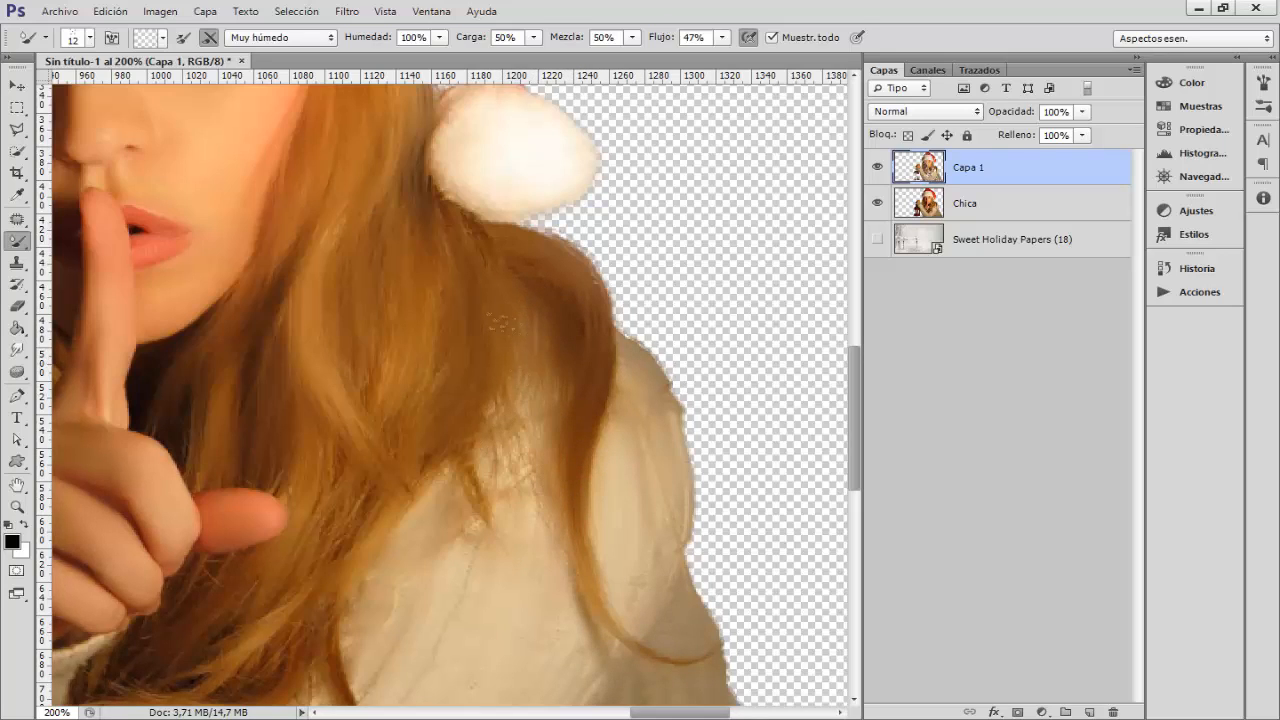
# - Pick the 21 px dotted brush and draw the hair tips down over the sweater below the pom-pom at 18 px and 11 px
pyautogui.rightClick(516, 358)
pyautogui.doubleClick(682, 510)
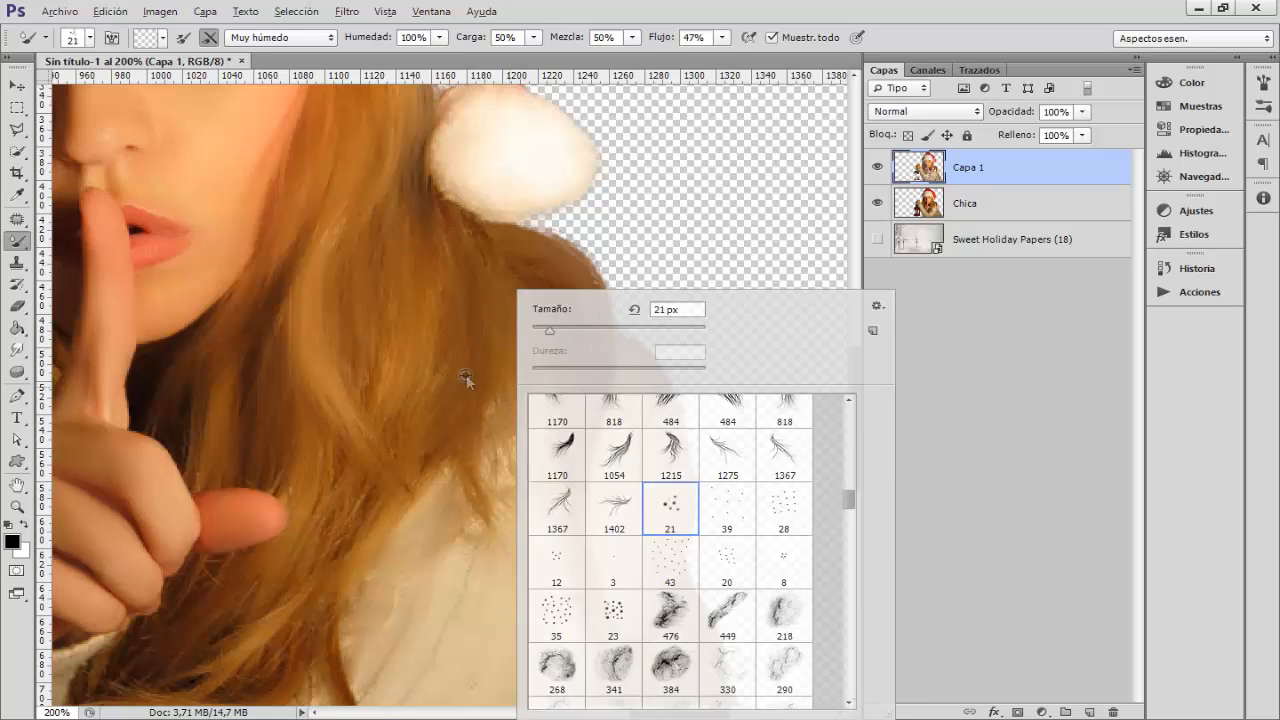
pyautogui.keyDown('alt'); pyautogui.rightClick(476, 356); pyautogui.keyUp('alt')
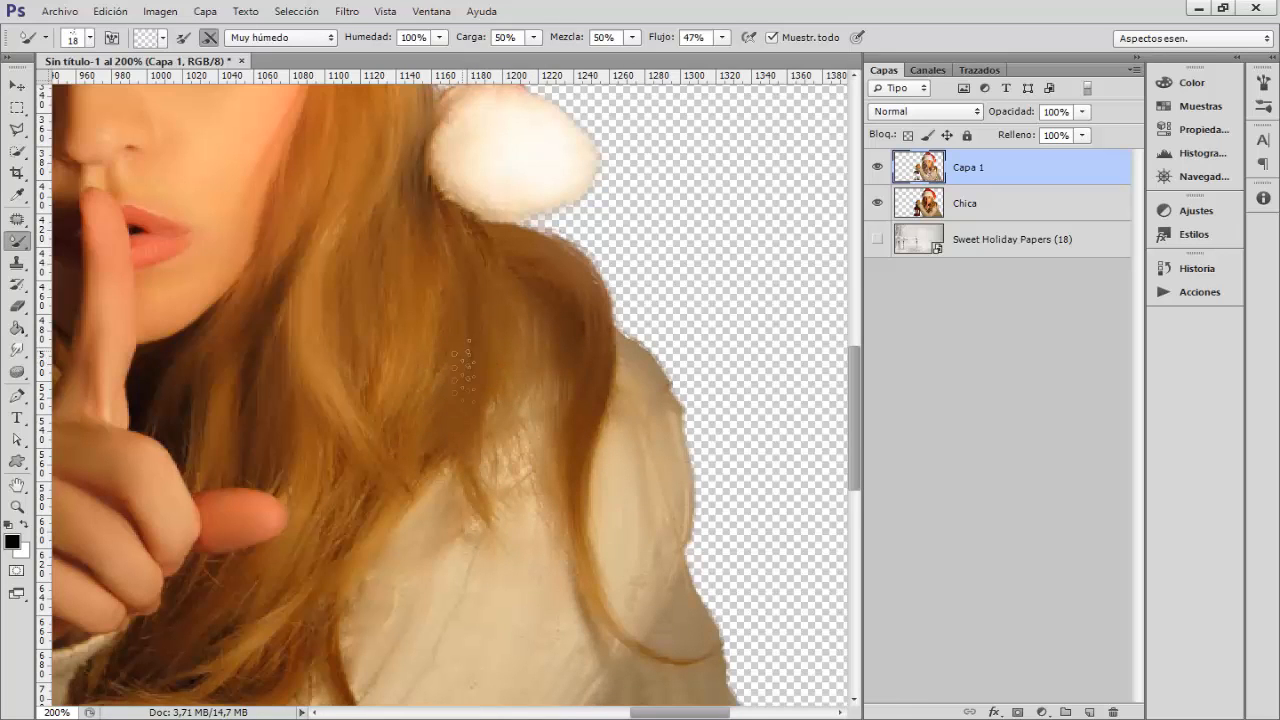
pyautogui.moveTo(470, 440); pyautogui.dragTo(506, 526)
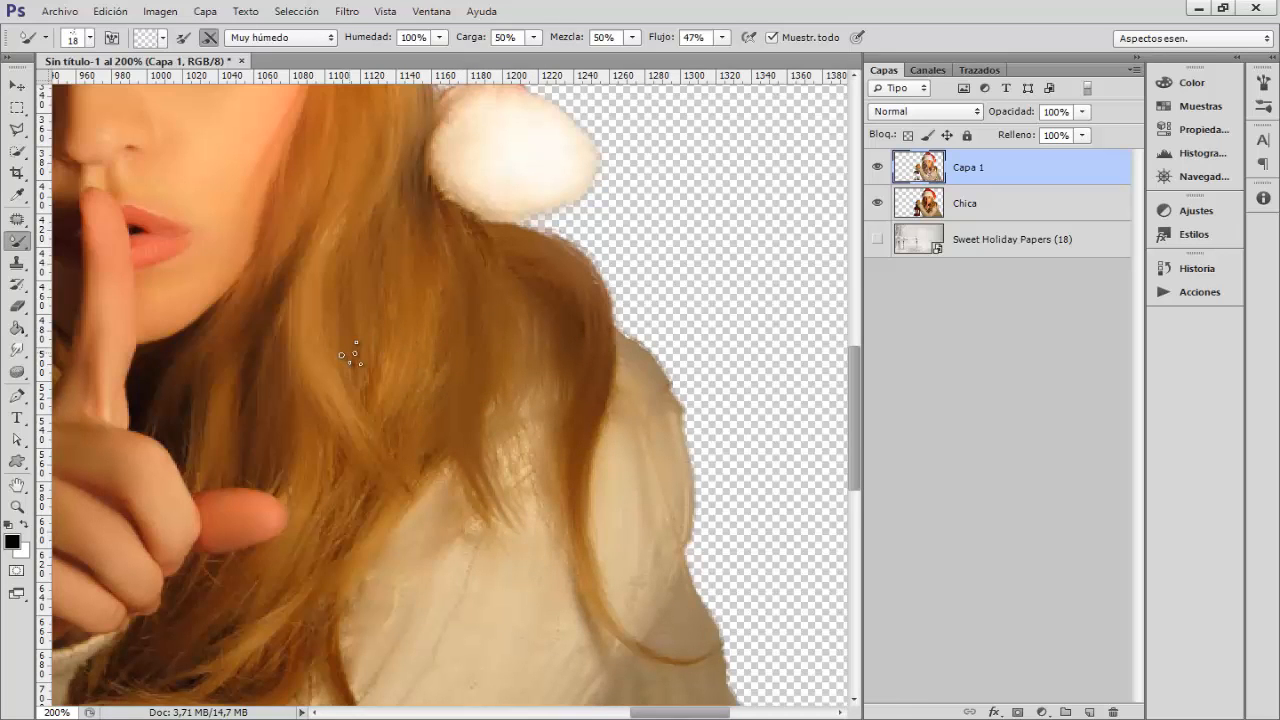
pyautogui.moveTo(464, 458); pyautogui.dragTo(502, 530)
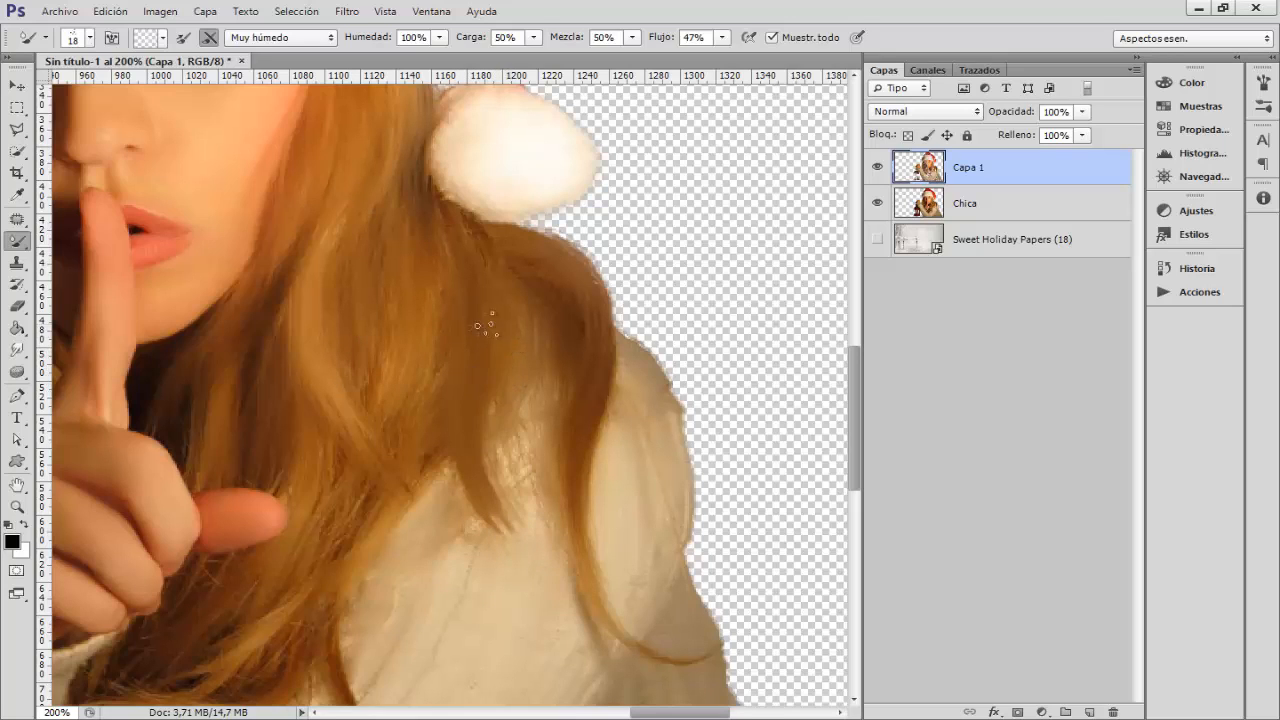
pyautogui.moveTo(499, 398); pyautogui.dragTo(520, 508)
pyautogui.moveTo(498, 436); pyautogui.dragTo(518, 518)
pyautogui.moveTo(524, 380); pyautogui.dragTo(540, 456)
pyautogui.keyDown('alt'); pyautogui.rightClick(515, 305); pyautogui.keyUp('alt')
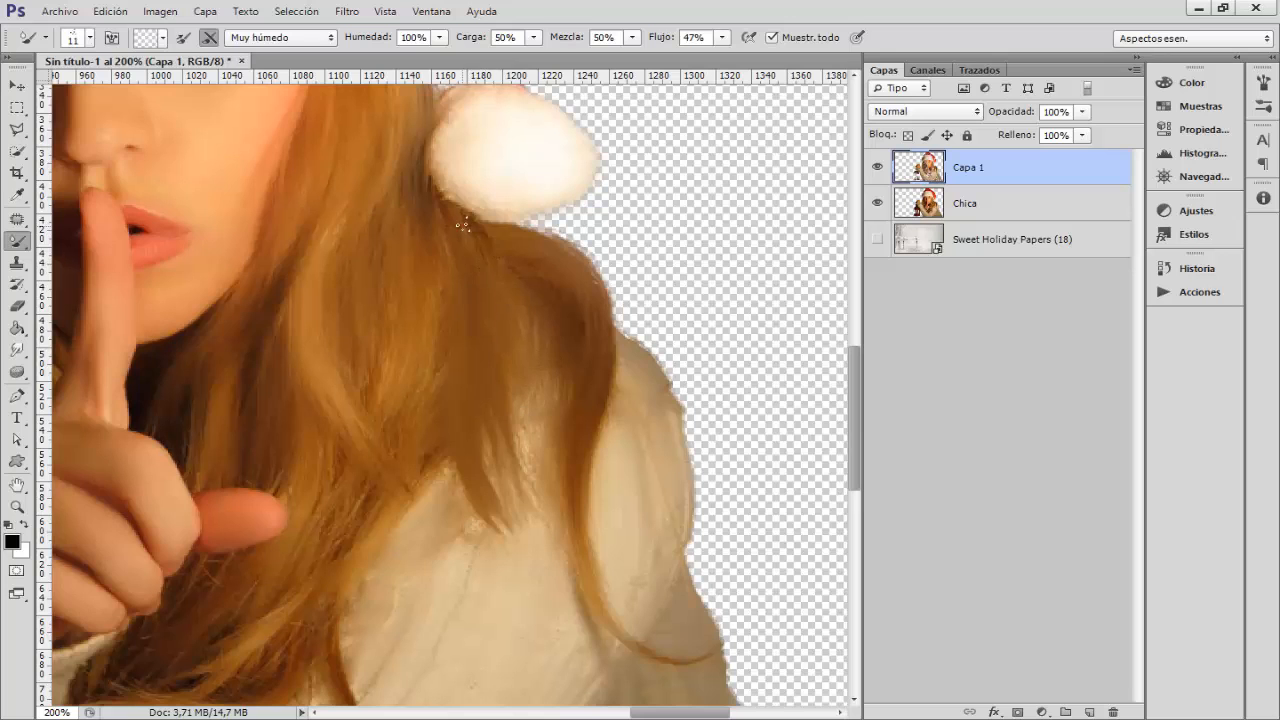
pyautogui.moveTo(519, 398); pyautogui.dragTo(533, 520)
pyautogui.moveTo(526, 406); pyautogui.dragTo(535, 536)
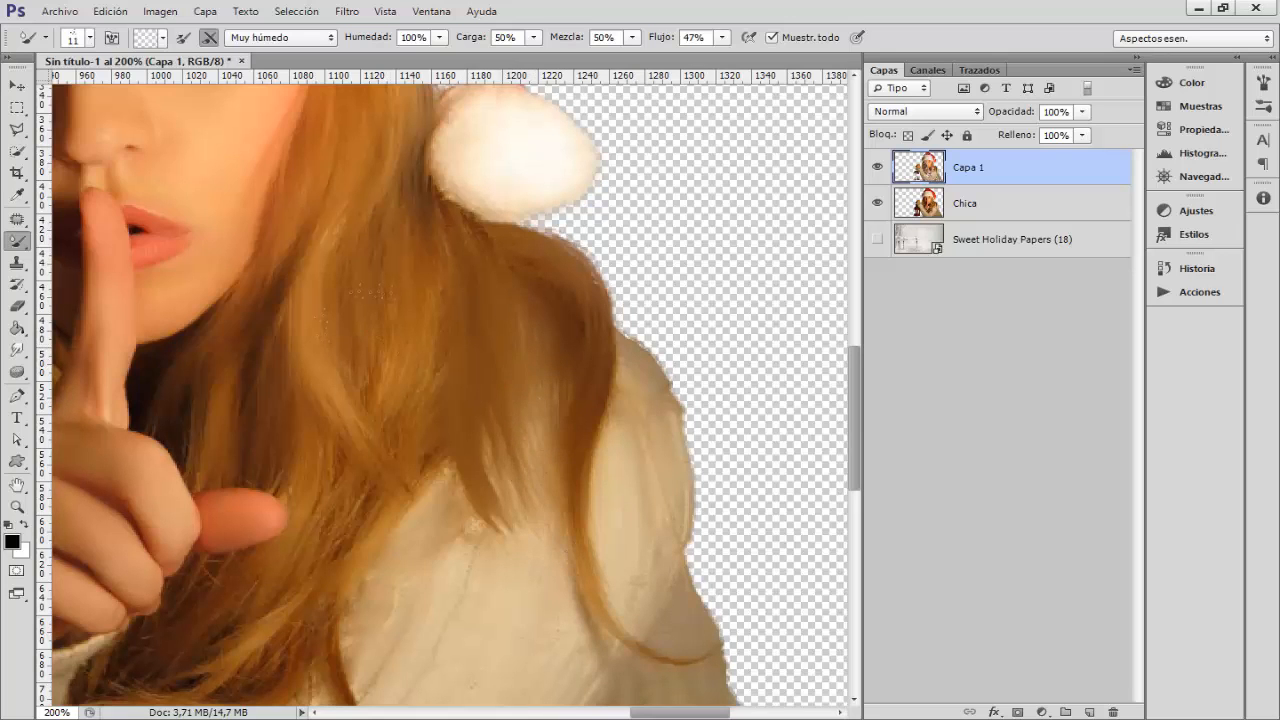
# - Blend the lower hair beside the pointing hand at 16 px and refine its ends above the crossed sleeve at 12 px
pyautogui.moveTo(415, 356); pyautogui.dragTo(567, 295)
pyautogui.scroll(-3, 512, 328)
pyautogui.keyDown('alt'); pyautogui.rightClick(503, 374); pyautogui.keyUp('alt')
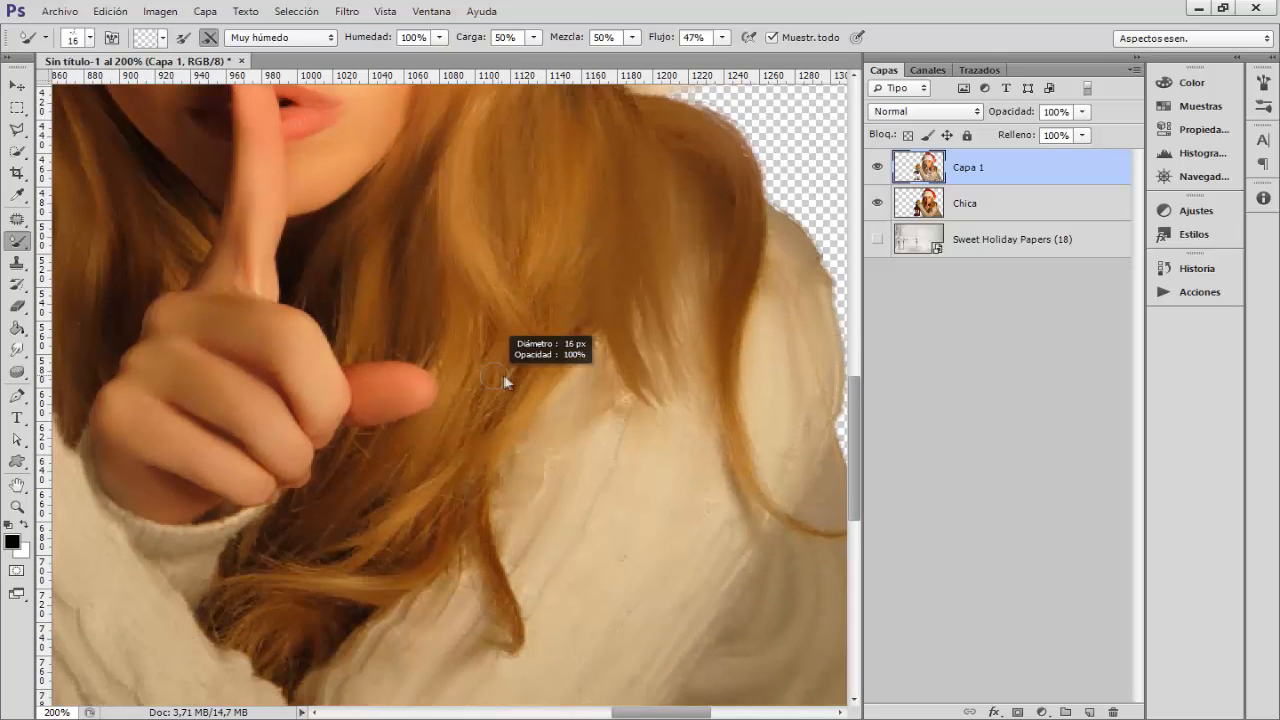
pyautogui.scroll(-3, 480, 390)
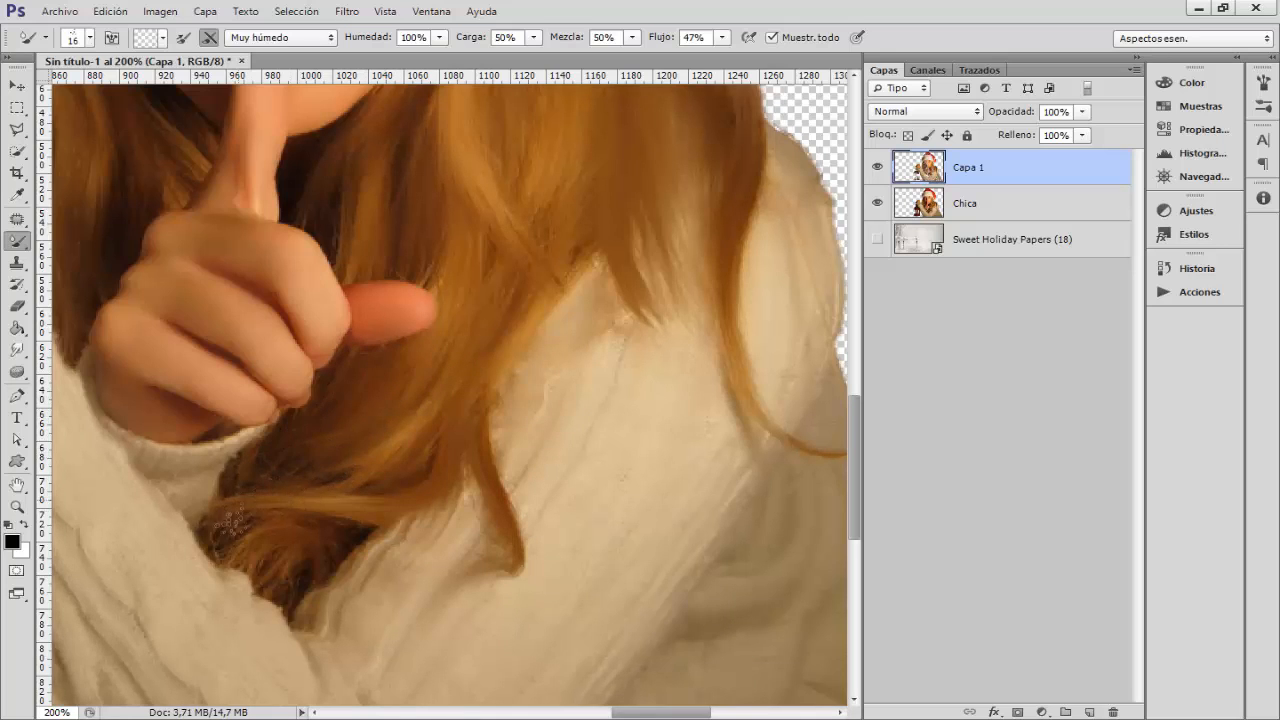
pyautogui.keyDown('alt'); pyautogui.rightClick(323, 565); pyautogui.keyUp('alt')
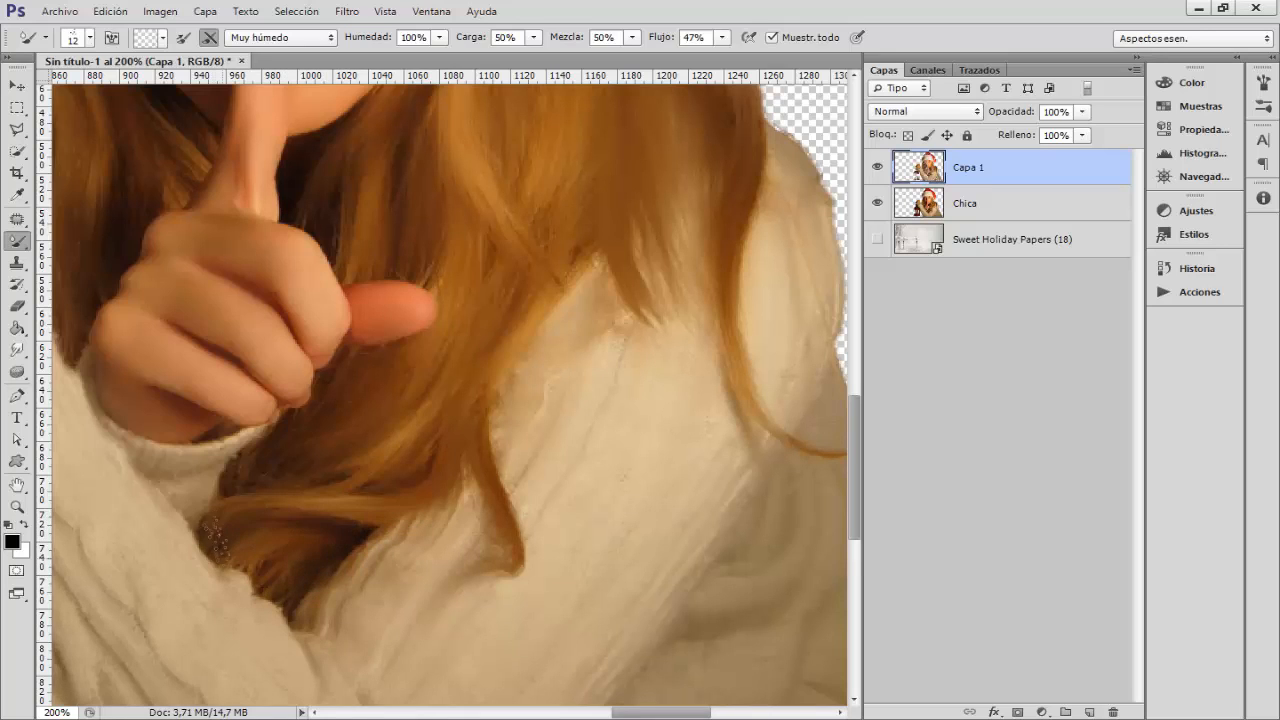
pyautogui.moveTo(236, 564)
pyautogui.mouseDown()
pyautogui.moveTo(278, 557)
pyautogui.moveTo(305, 580)
pyautogui.mouseUp()
# - Toggle Capa 1's visibility to compare the painted result with the original, and show the Sweet Holiday Papers (18) layer again
pyautogui.hotkey('ctrl', '1')
pyautogui.click(878, 167)
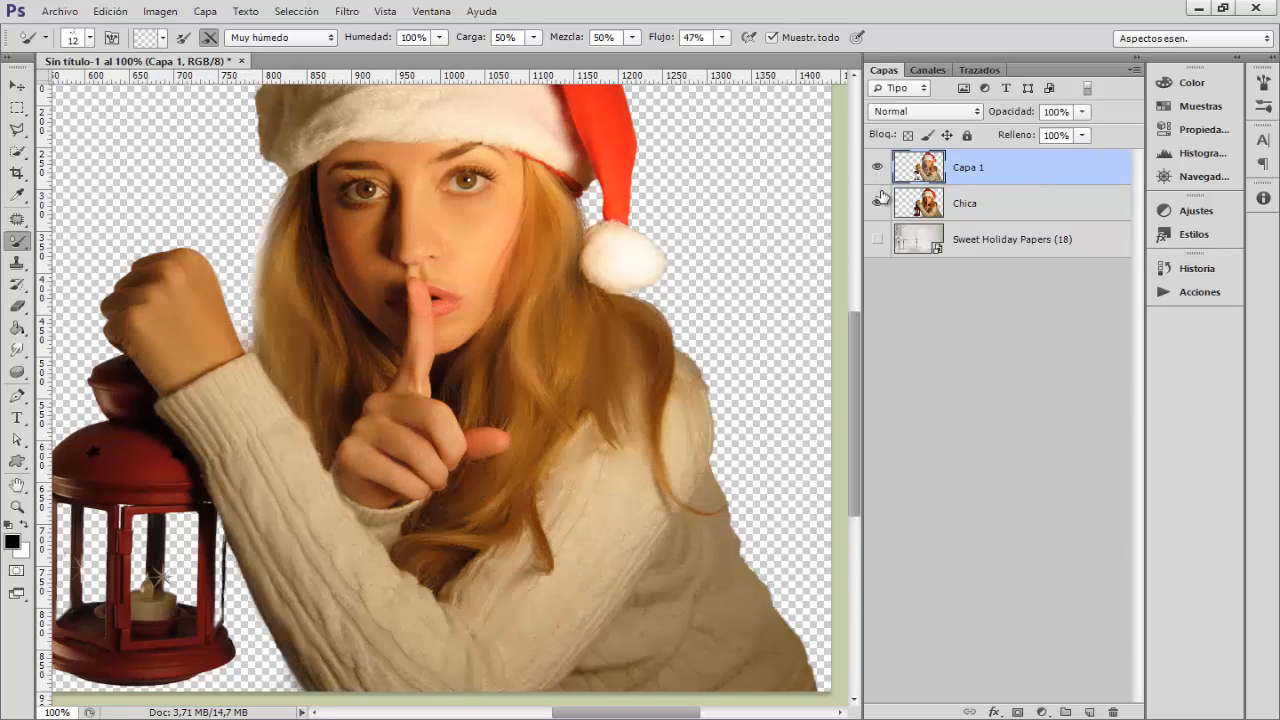
pyautogui.click(877, 239)
pyautogui.hotkey('ctrl', '-')
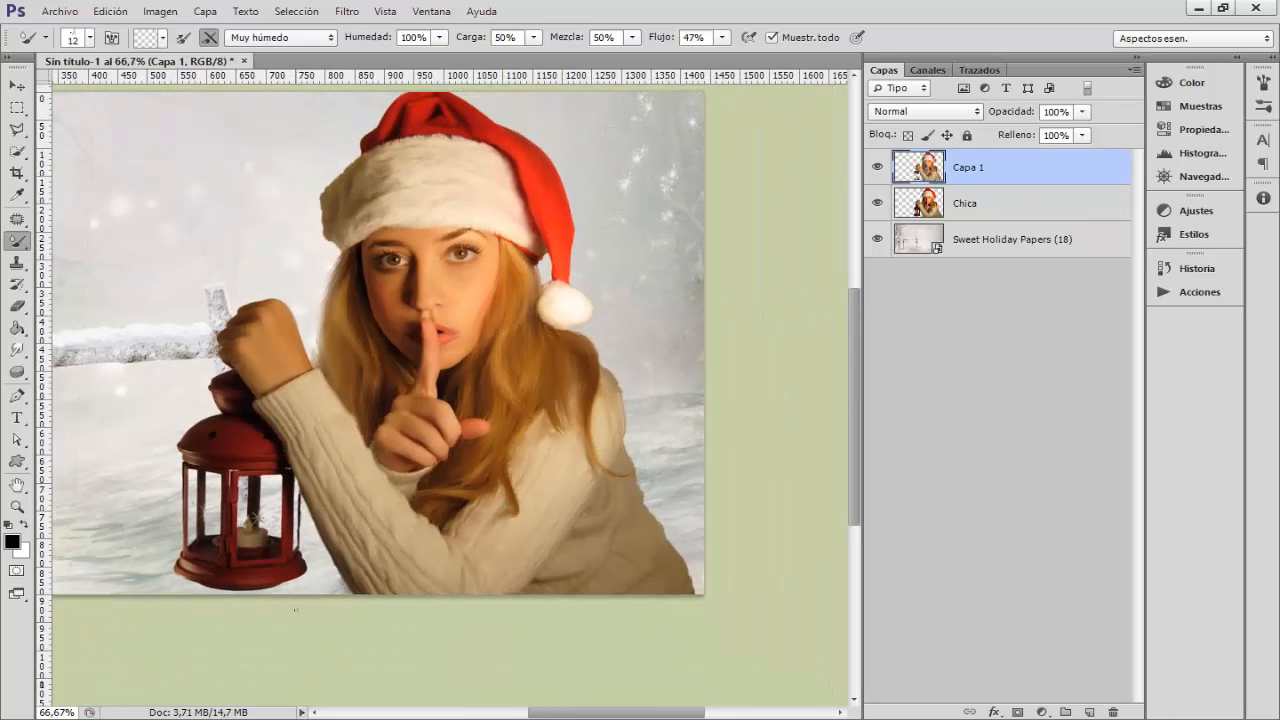
# - Load the model's silhouette as a selection and add a solid color fill layer in 788a9a masked to it above Capa 1
pyautogui.click(1042, 712)
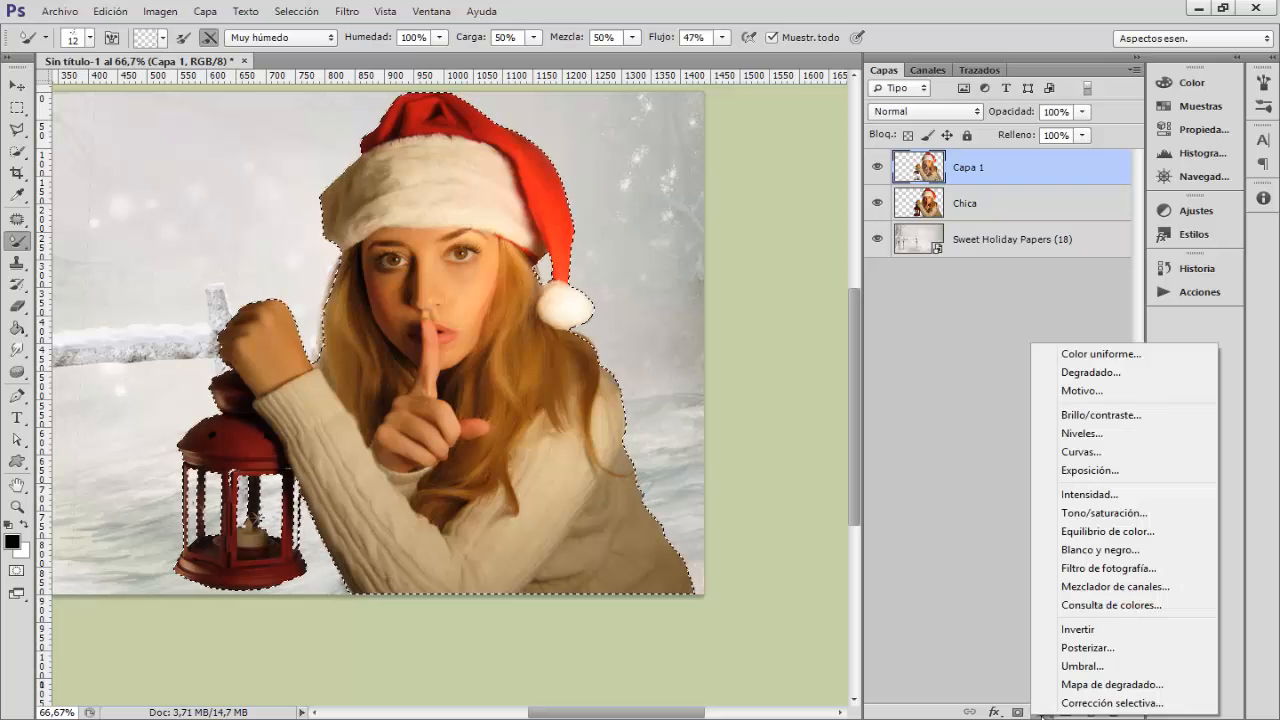
pyautogui.click(1088, 354)
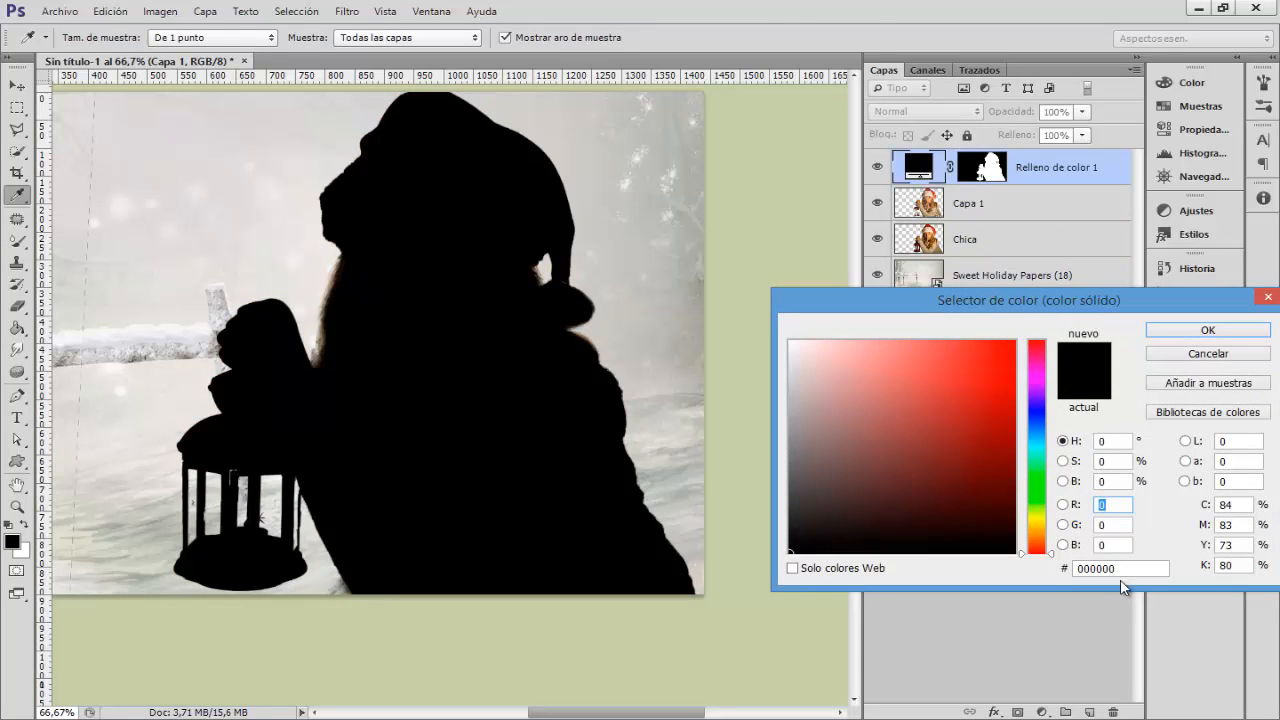
pyautogui.doubleClick(1120, 568)
pyautogui.write('788a9a')
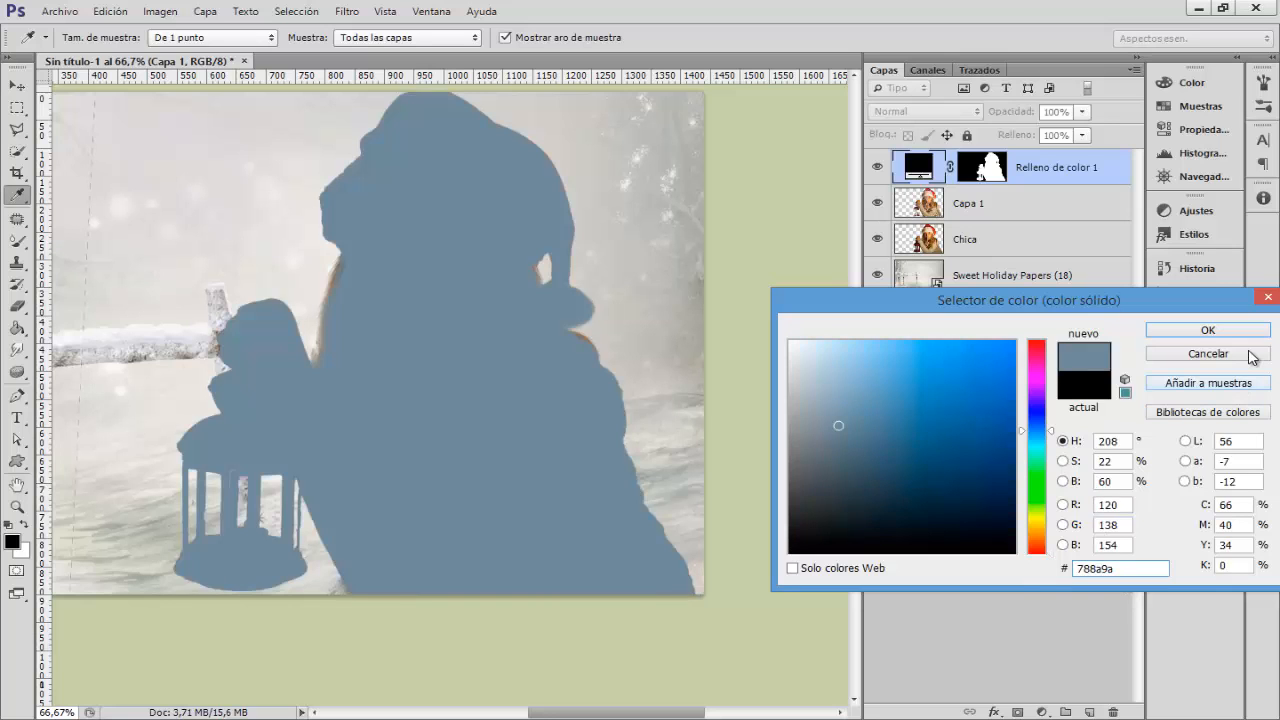
pyautogui.click(1195, 333)
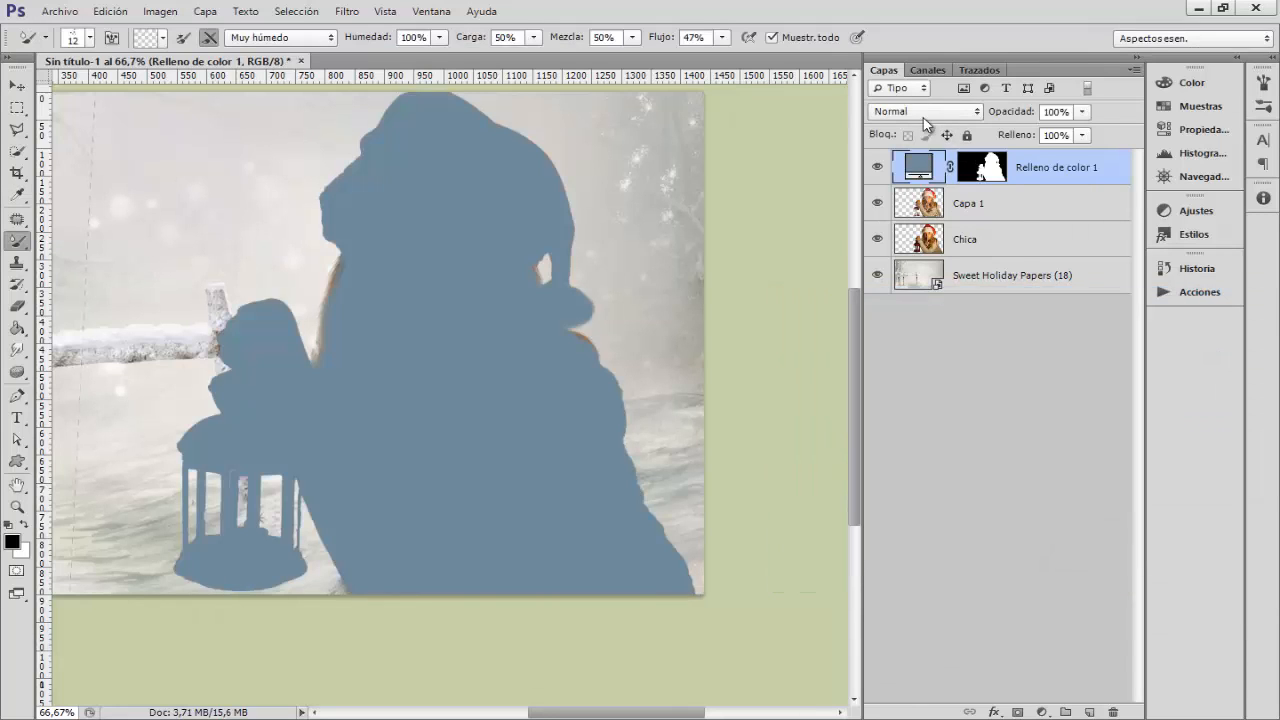
# - Set Relleno de color 1 to the Color blend mode at 57% opacity and toggle its visibility to compare the toning
pyautogui.click(925, 111)
pyautogui.click(910, 528)
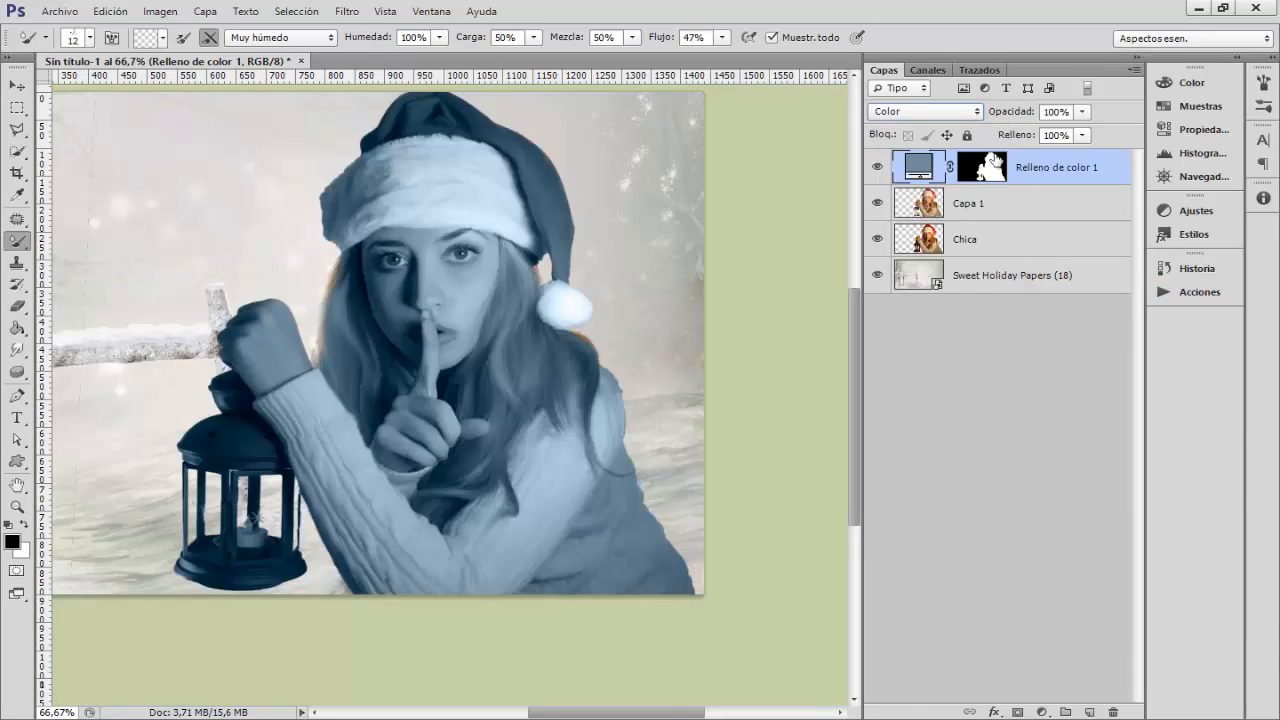
pyautogui.moveTo(1018, 113); pyautogui.dragTo(984, 113)
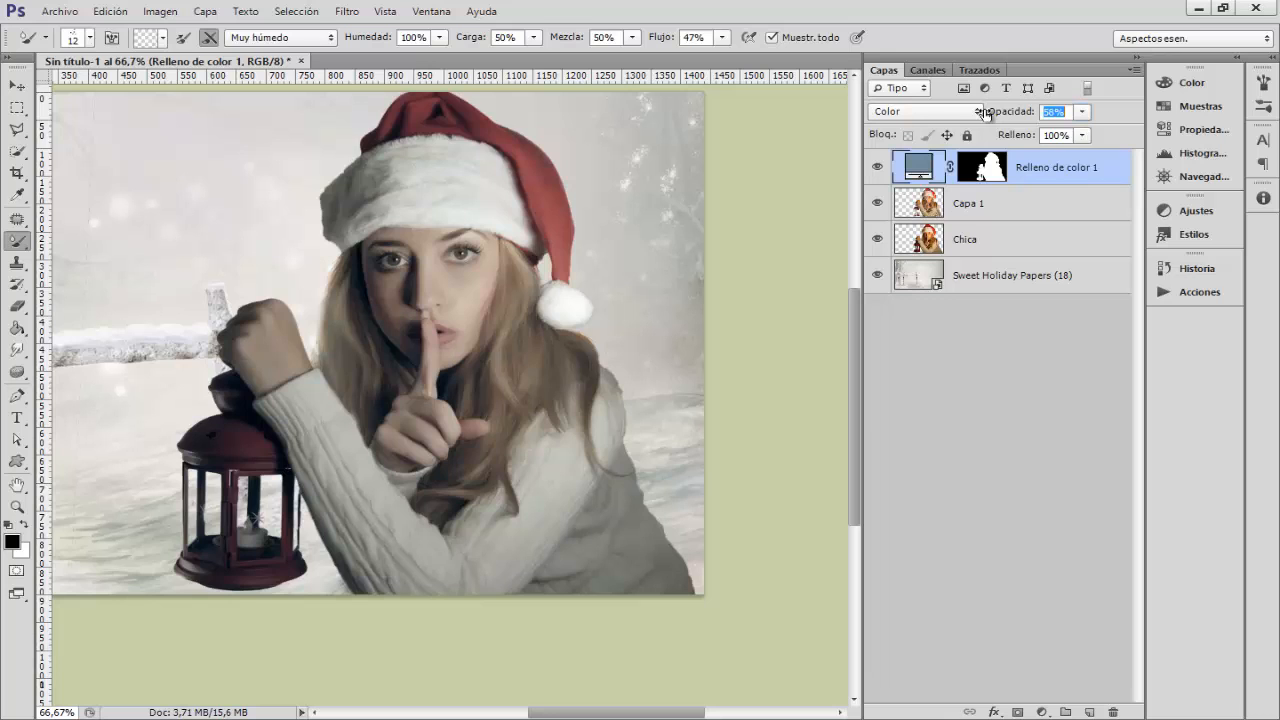
pyautogui.press('Return')
pyautogui.hotkey('ctrl', '-')
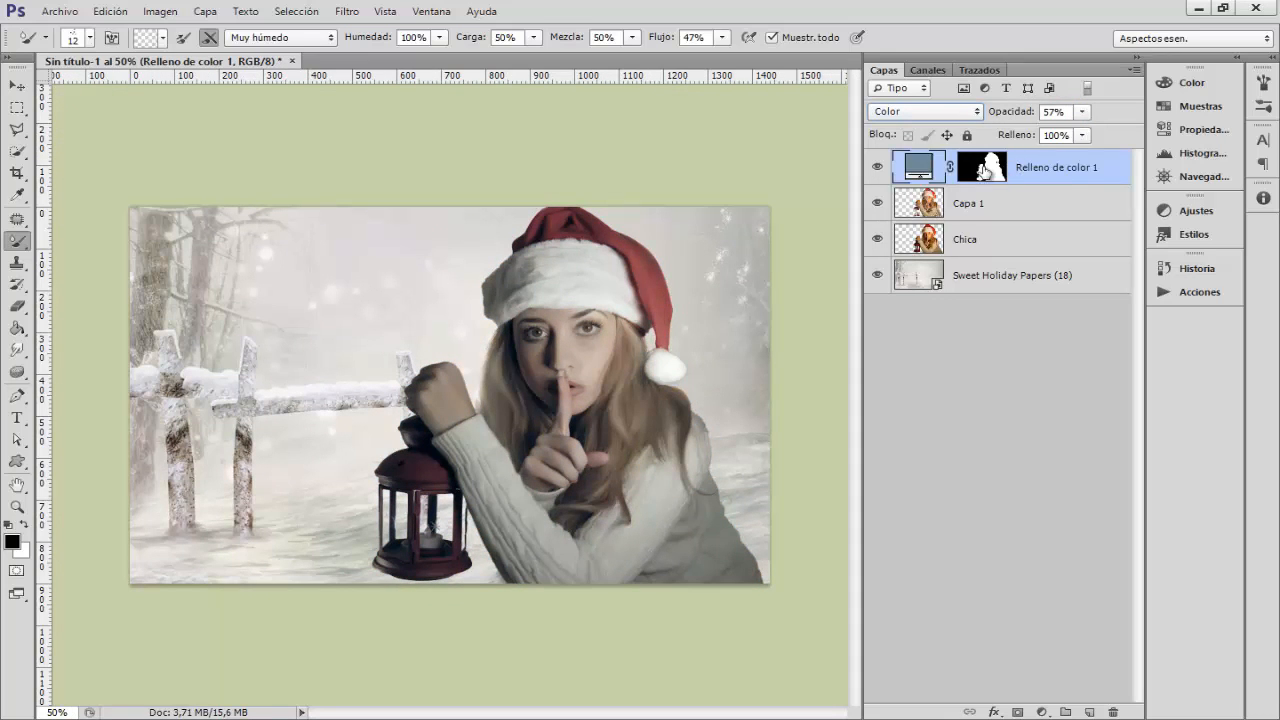
pyautogui.click(985, 170)
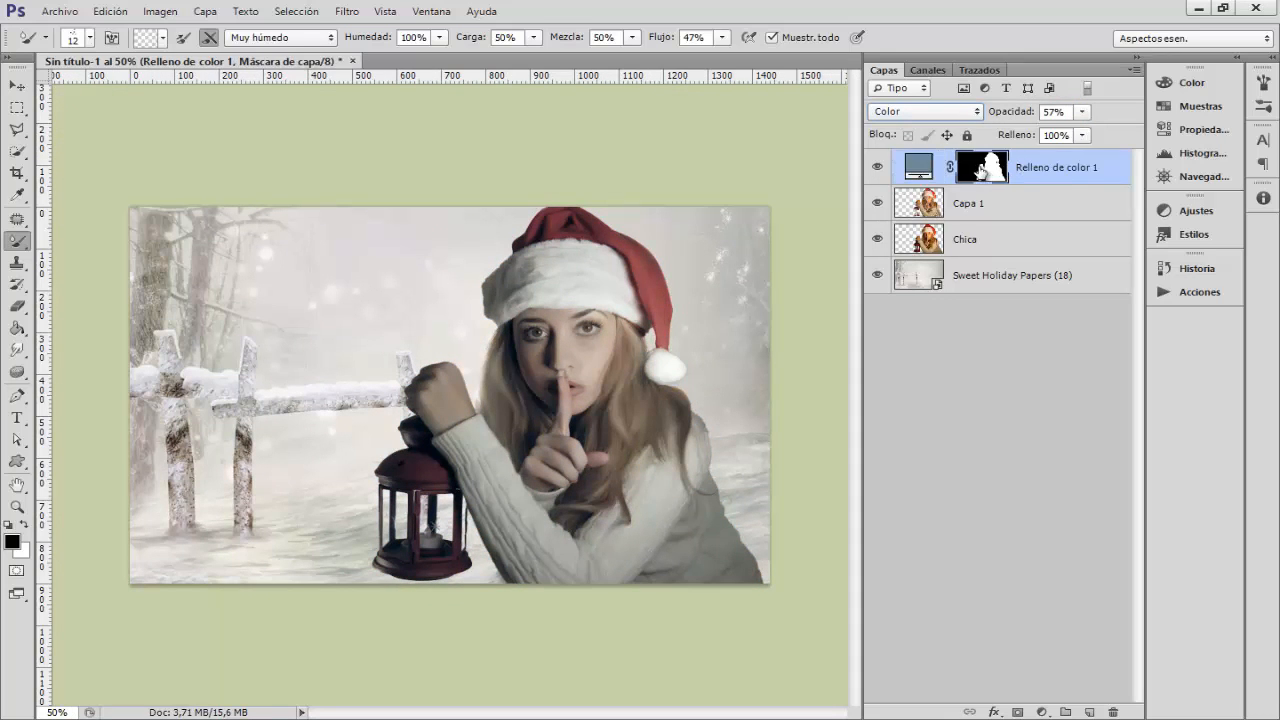
pyautogui.click(877, 170)
pyautogui.click(1030, 168)
# - Hide Relleno de color 1 and add a white solid color fill layer directly above Capa 1
pyautogui.hotkey('ctrl', '1')
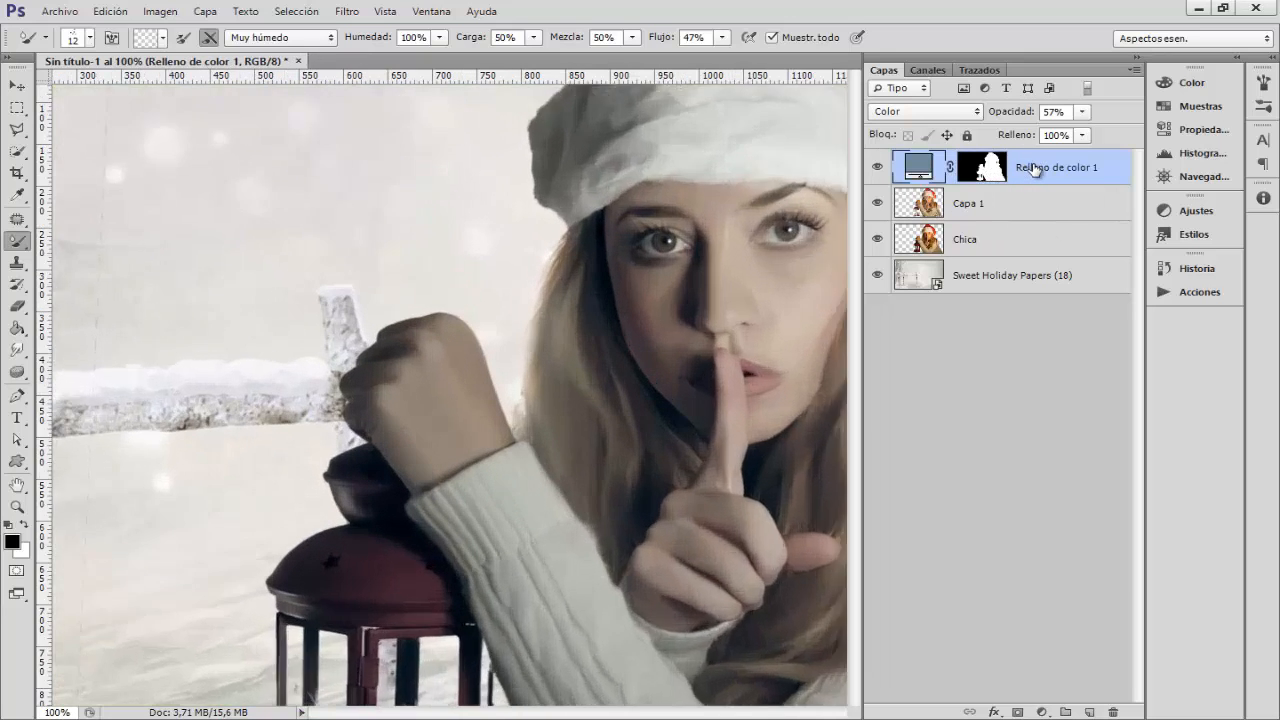
pyautogui.hotkey('ctrl', '+')
pyautogui.moveTo(634, 291); pyautogui.dragTo(300, 380)
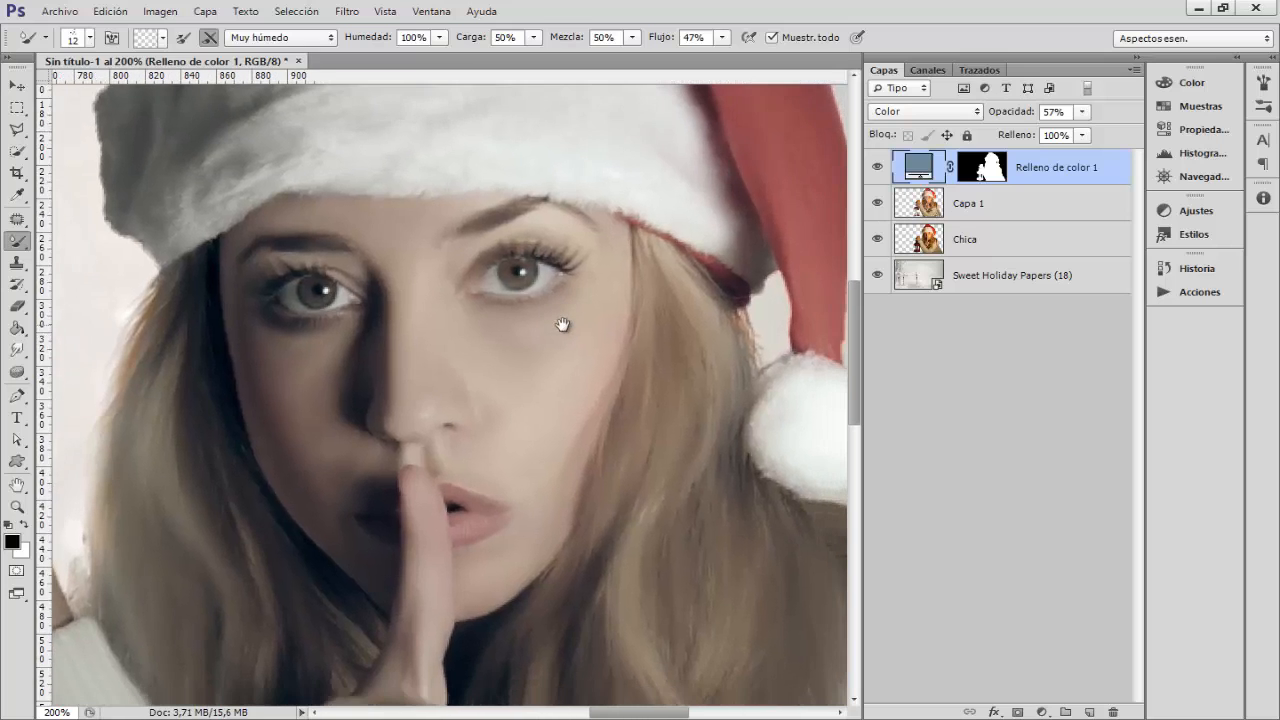
pyautogui.click(1016, 207)
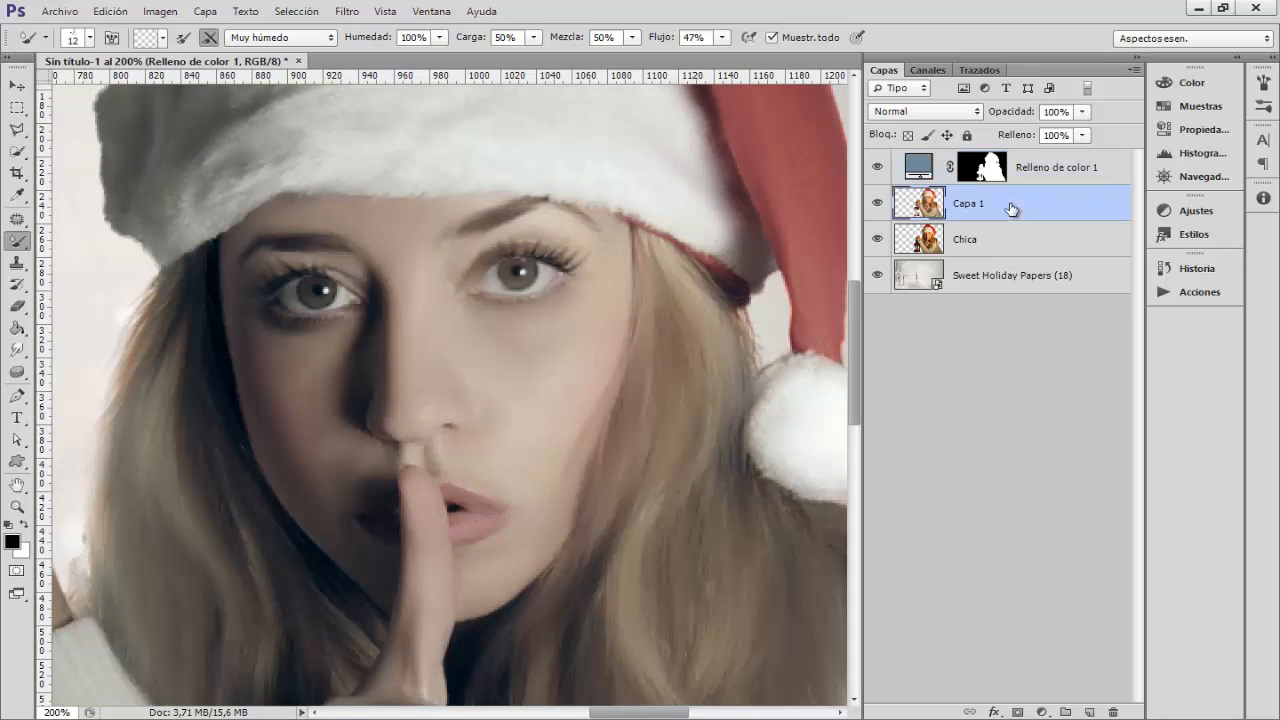
pyautogui.click(877, 167)
pyautogui.click(1042, 712)
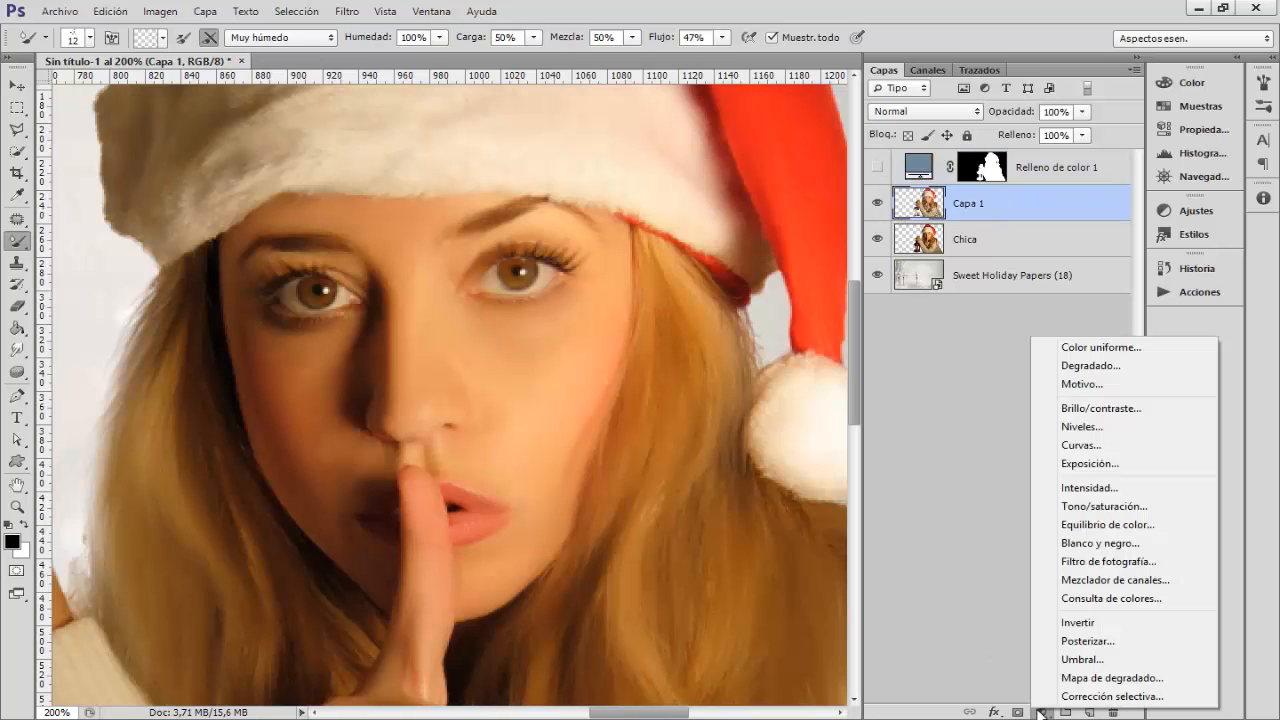
pyautogui.click(1079, 348)
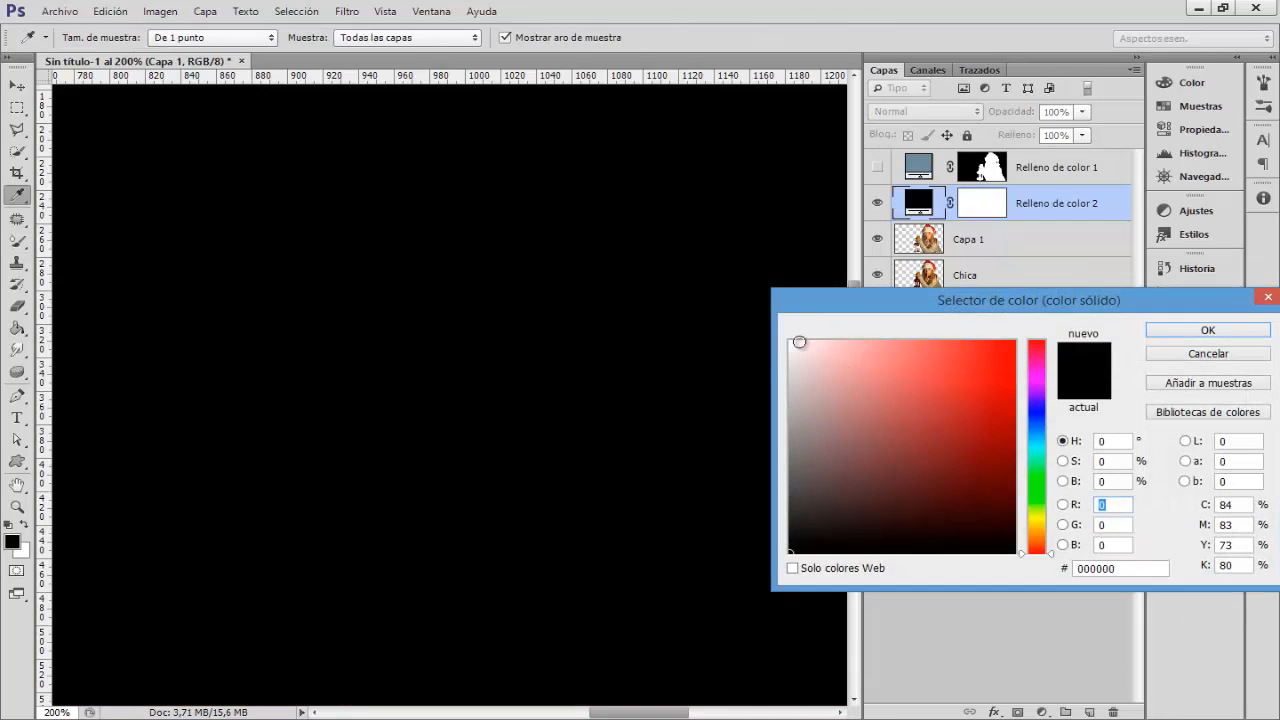
pyautogui.click(793, 343)
pyautogui.click(1195, 332)
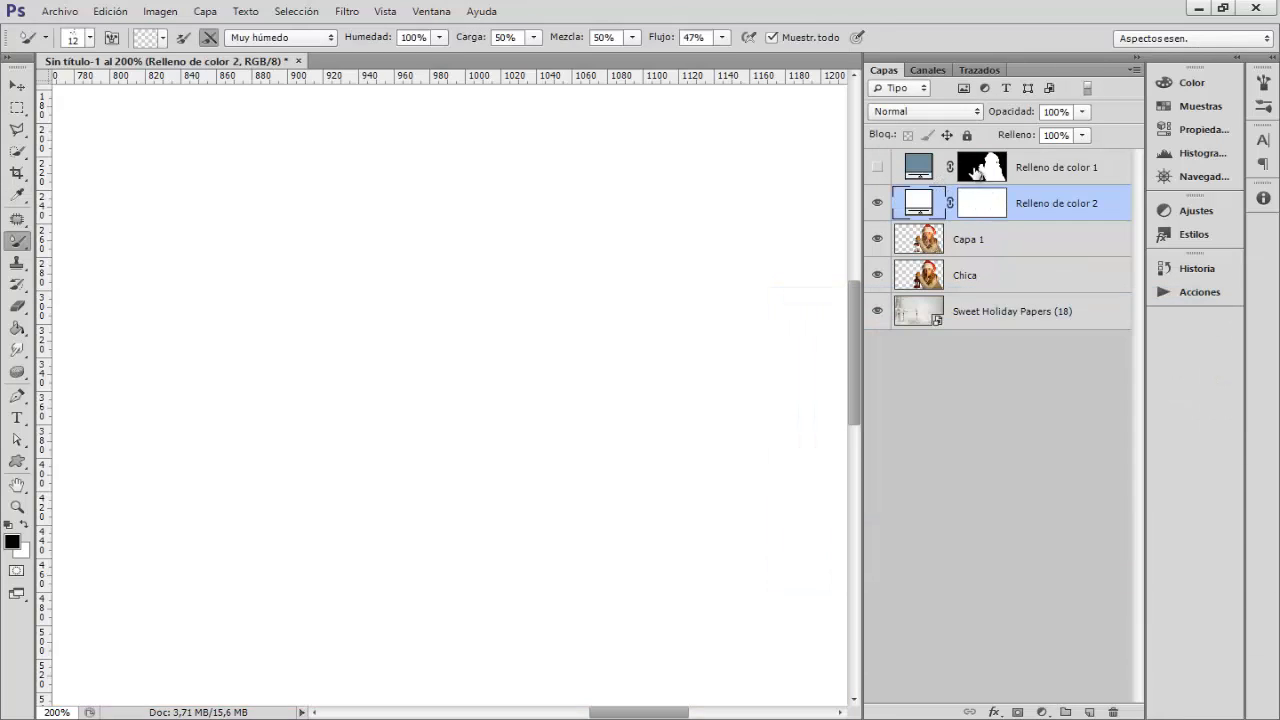
# - Set Relleno de color 2 to the Luz suave blend mode and invert its mask to black
pyautogui.click(928, 112)
pyautogui.click(922, 345)
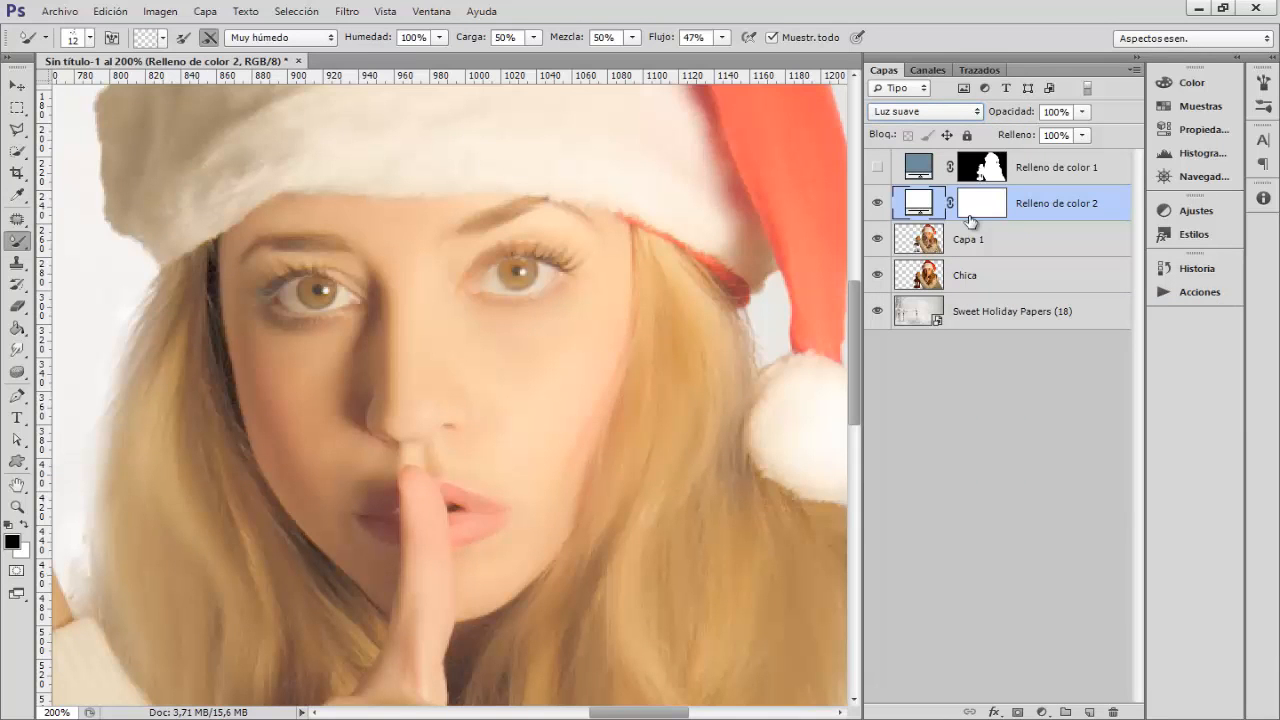
pyautogui.click(978, 208)
pyautogui.hotkey('ctrl', 'i')
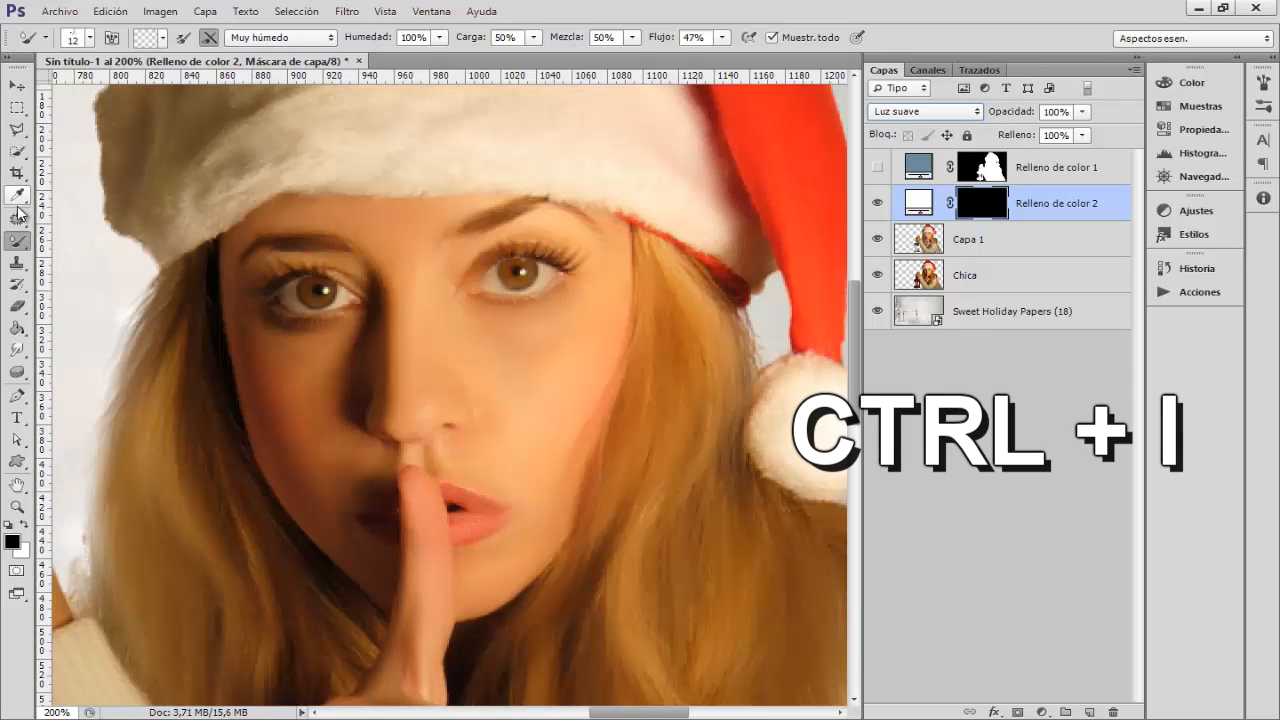
# - With a white 7 px Brush at 13% opacity, paint the better-lit eye on the Relleno de color 2 mask
pyautogui.rightClick(20, 241)
pyautogui.click(83, 240)
pyautogui.press('x')
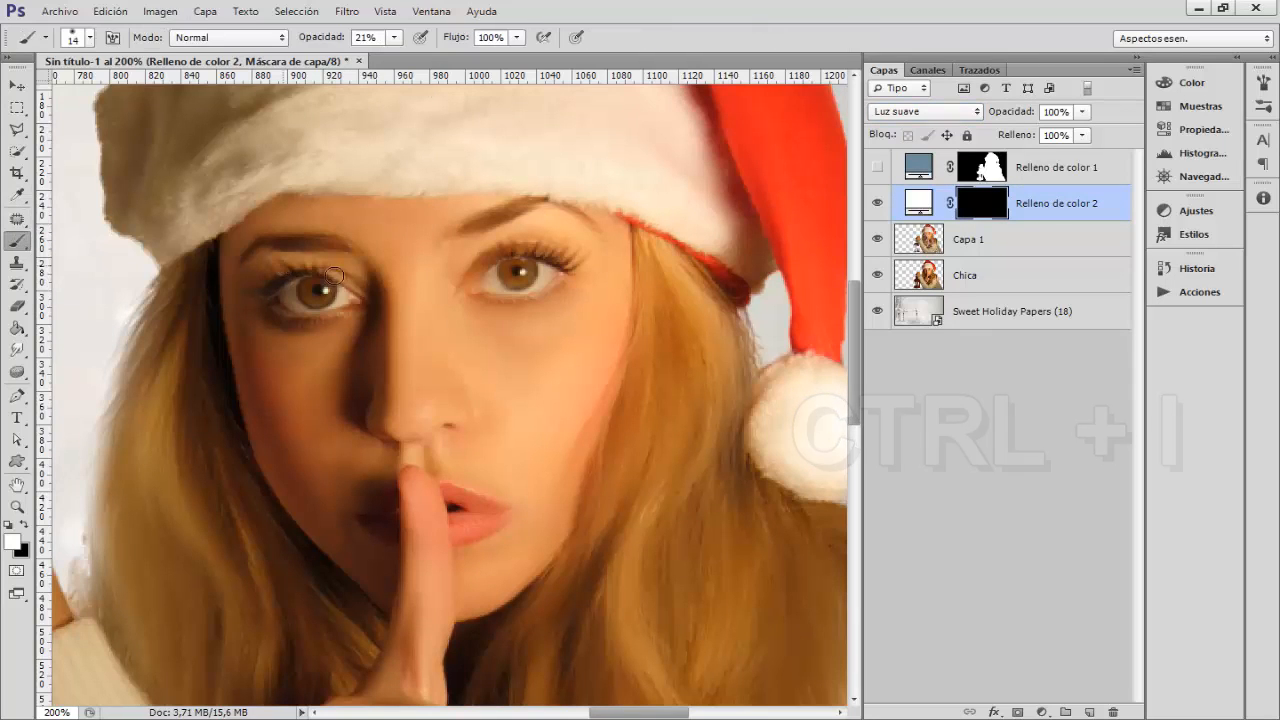
pyautogui.keyDown('alt'); pyautogui.moveTo(457, 279); pyautogui.dragTo(453, 279); pyautogui.keyUp('alt')
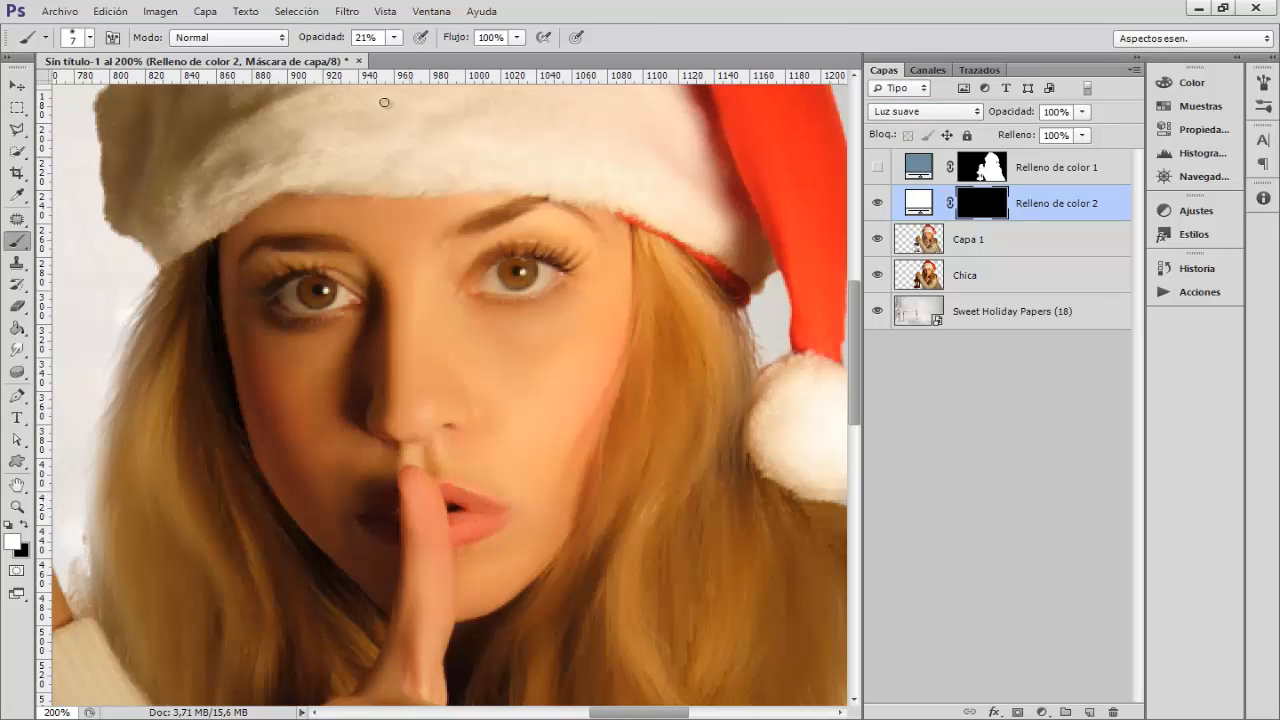
pyautogui.moveTo(338, 37); pyautogui.dragTo(330, 37)
pyautogui.moveTo(486, 286)
pyautogui.mouseDown()
pyautogui.moveTo(522, 291)
pyautogui.moveTo(544, 272)
pyautogui.mouseUp()
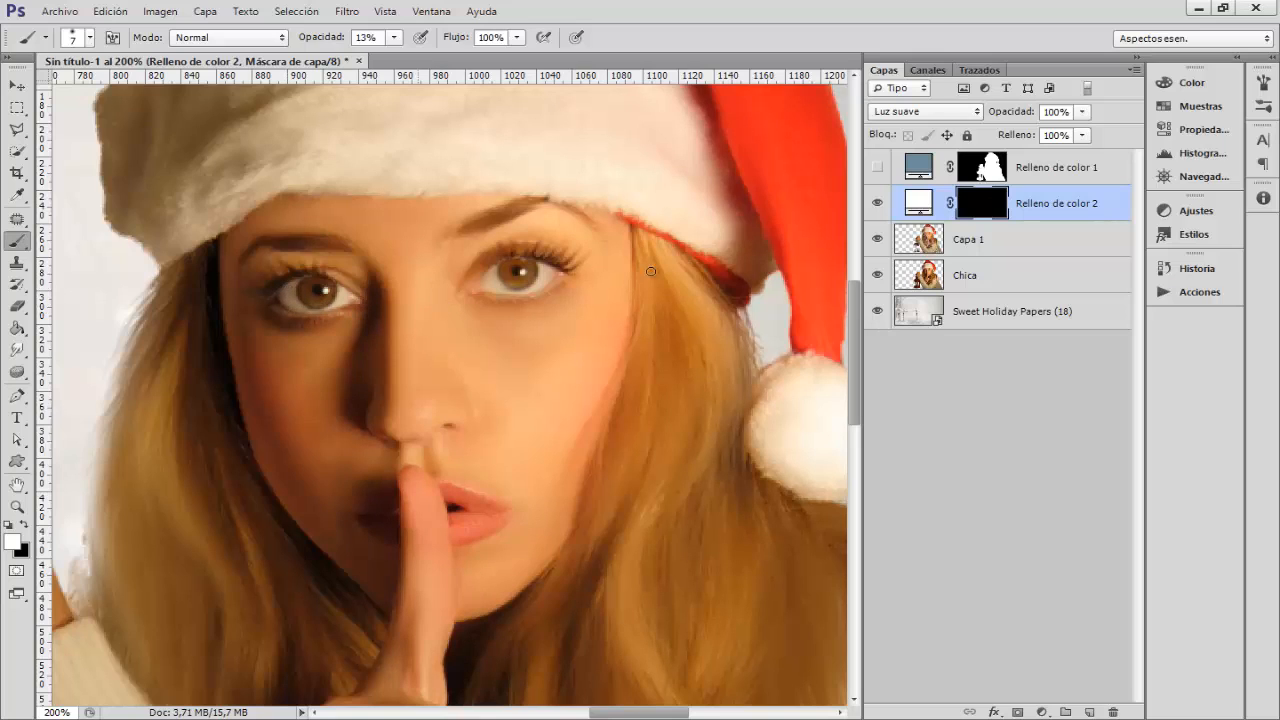
# - Toggle Relleno de color 2 to check the eye and paint its iris again with a 5 px brush
pyautogui.click(877, 205)
pyautogui.press('x')
pyautogui.press('x')
pyautogui.hotkey('ctrl', '+')
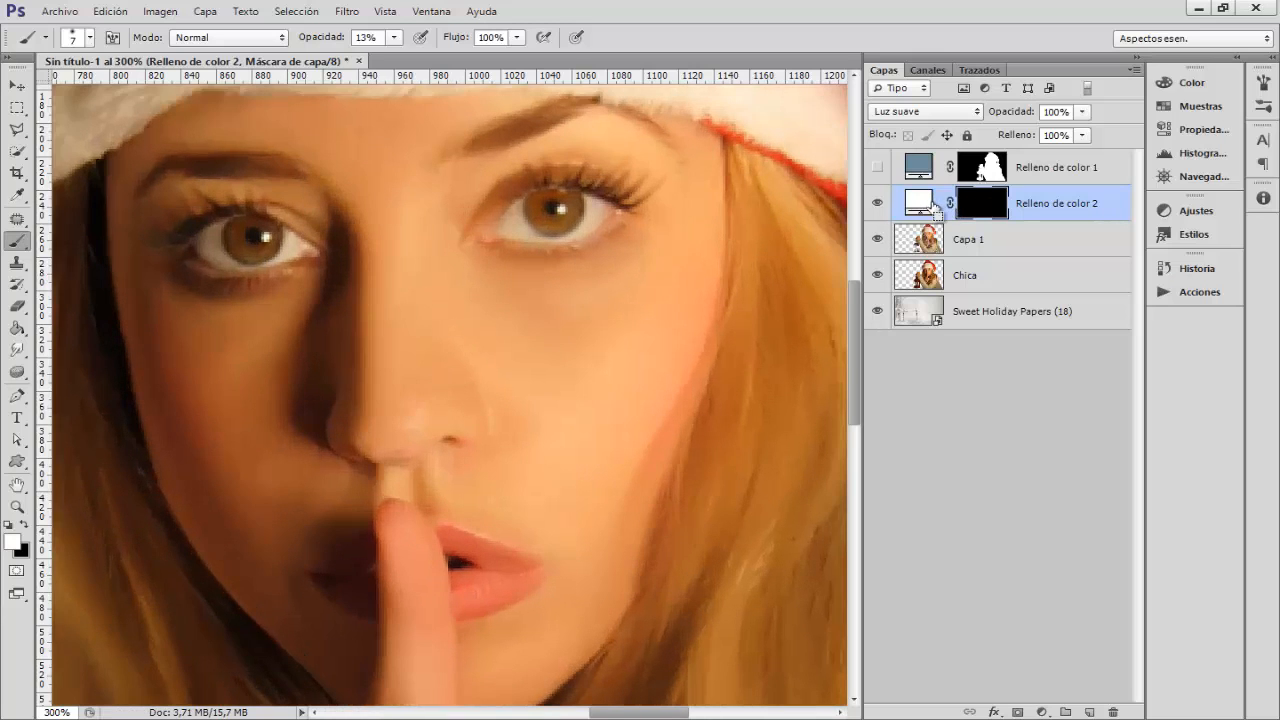
pyautogui.keyDown('alt'); pyautogui.rightClick(556, 215); pyautogui.keyUp('alt')
pyautogui.moveTo(551, 217); pyautogui.dragTo(555, 217)
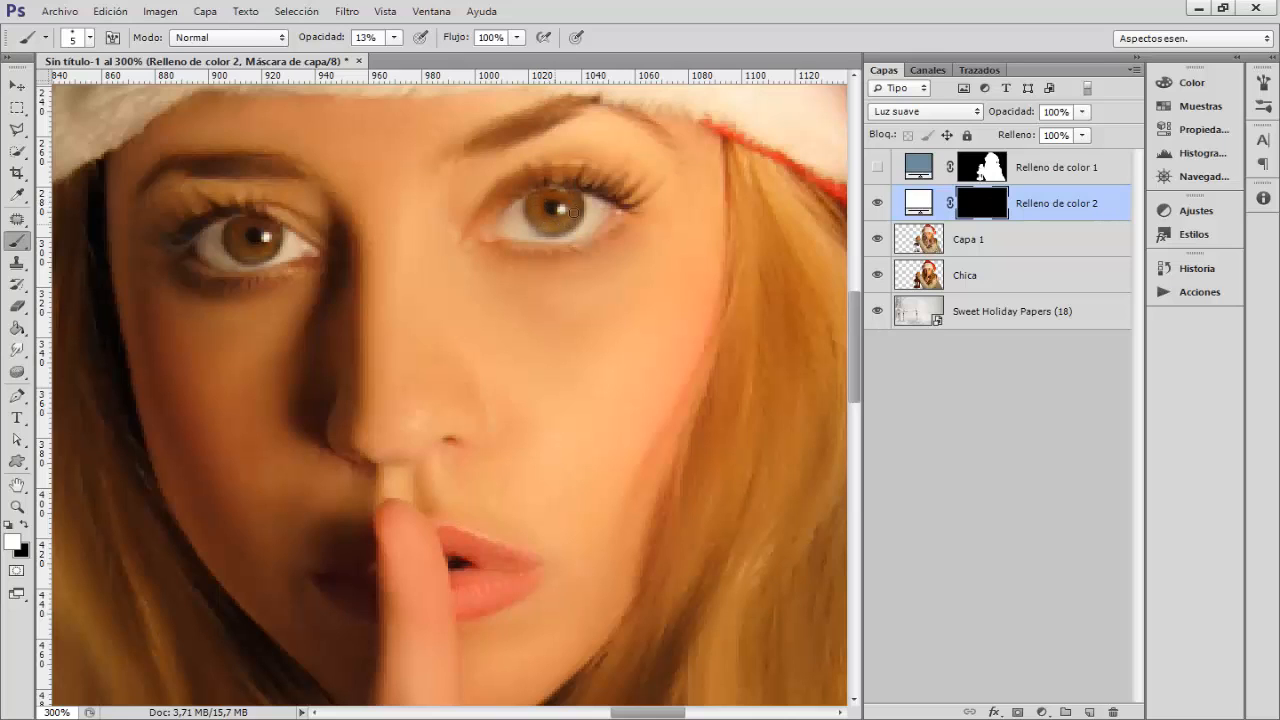
# - Change Relleno de color 2 to Superponer and brighten both irises at 31% brush opacity, reducing the brush to 2 px
pyautogui.click(905, 112)
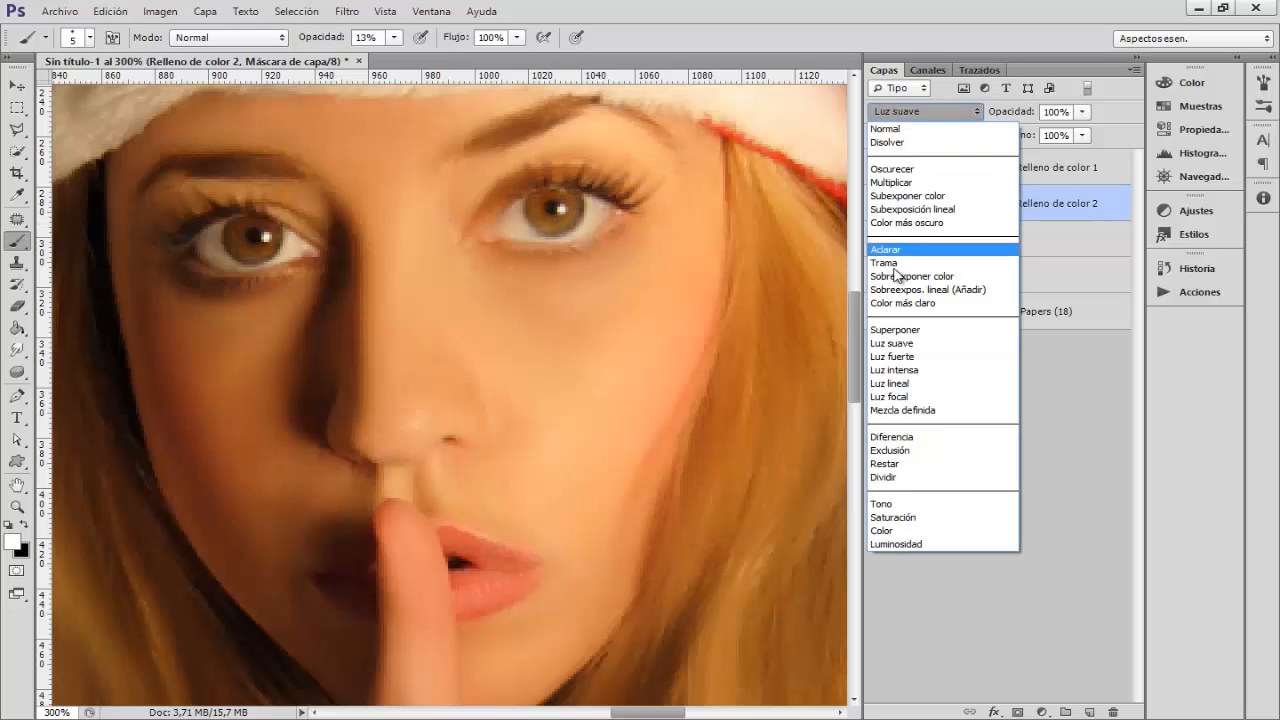
pyautogui.click(898, 331)
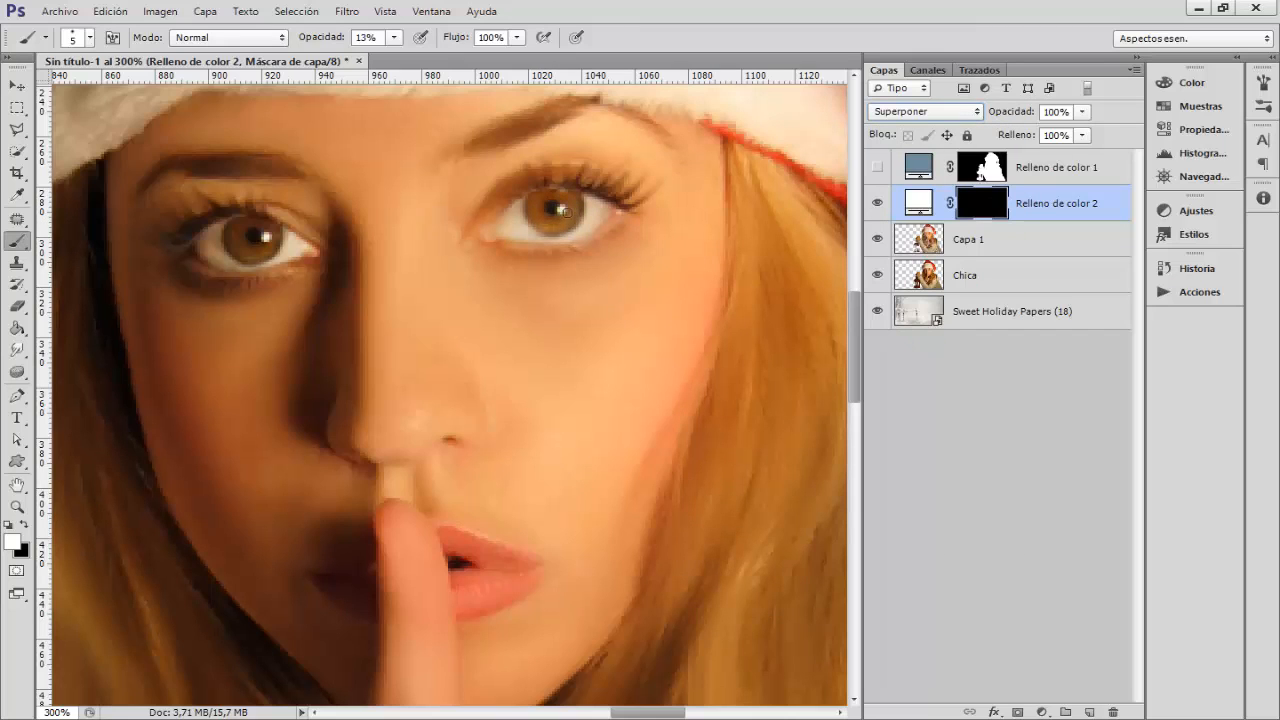
pyautogui.moveTo(331, 40); pyautogui.dragTo(349, 40)
pyautogui.moveTo(541, 203)
pyautogui.mouseDown()
pyautogui.moveTo(558, 218)
pyautogui.moveTo(571, 205)
pyautogui.moveTo(556, 222)
pyautogui.moveTo(538, 208)
pyautogui.mouseUp()
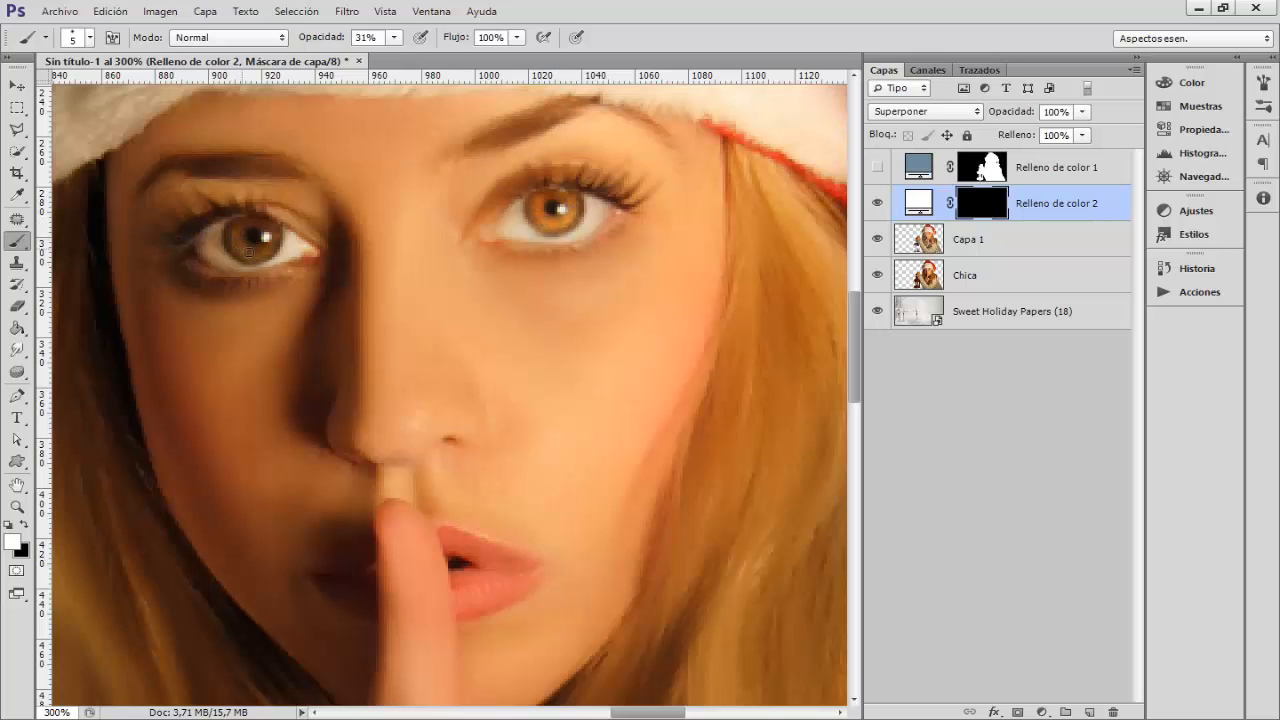
pyautogui.moveTo(249, 252); pyautogui.dragTo(266, 238)
pyautogui.keyDown('alt'); pyautogui.rightClick(323, 243); pyautogui.keyUp('alt')
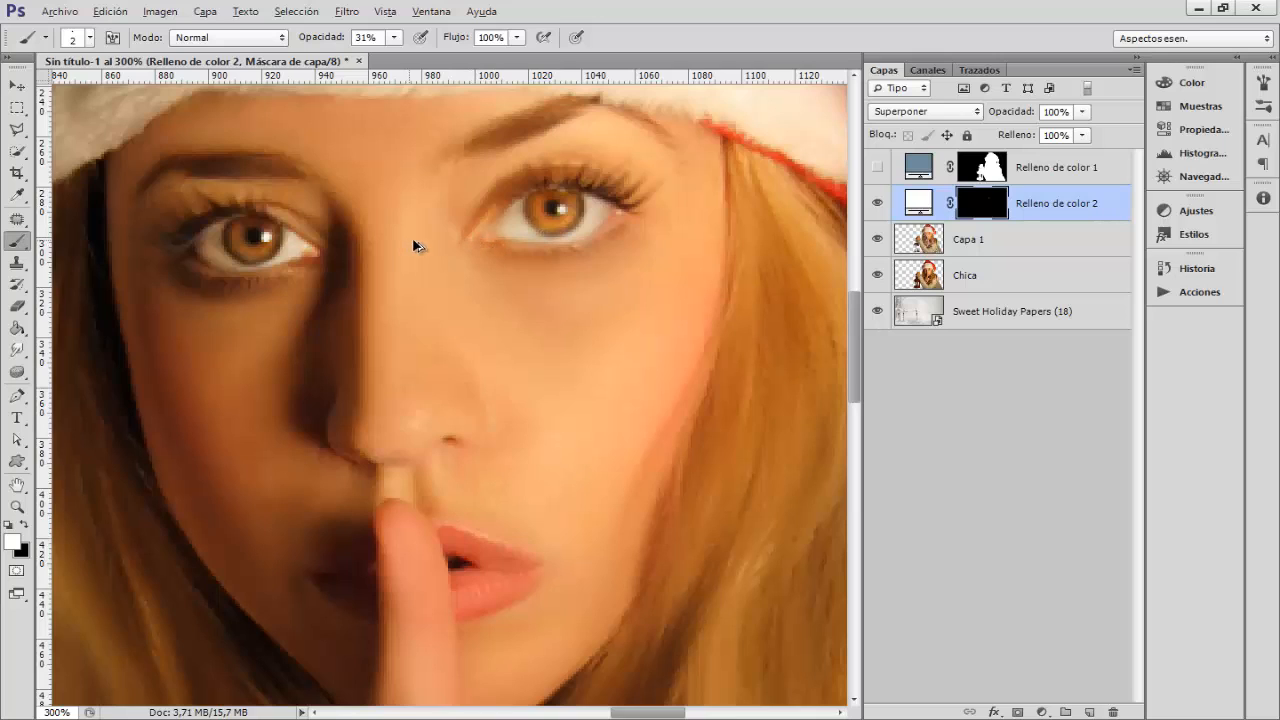
# - Lower the brush opacity to 20% and highlight the edge of the nostril and the nose tip at 4 px
pyautogui.moveTo(316, 38); pyautogui.dragTo(305, 38)
pyautogui.moveTo(389, 360); pyautogui.dragTo(394, 361)
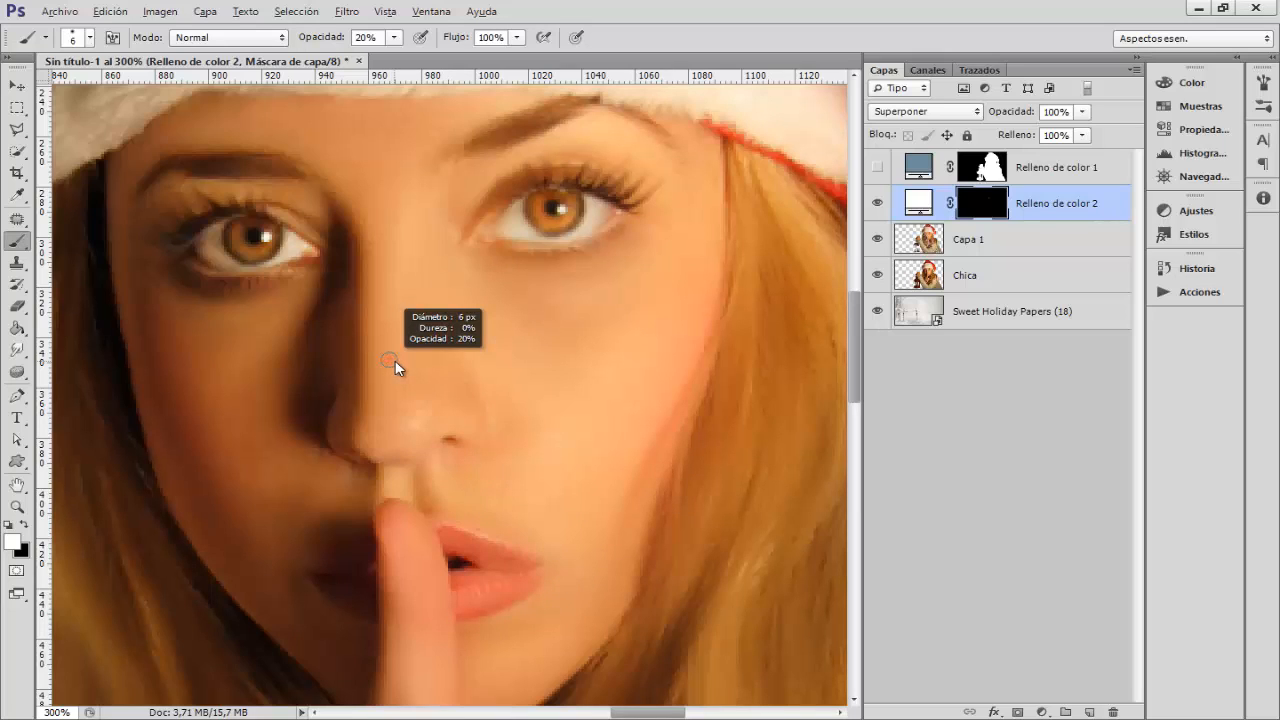
pyautogui.moveTo(396, 362); pyautogui.dragTo(397, 363)
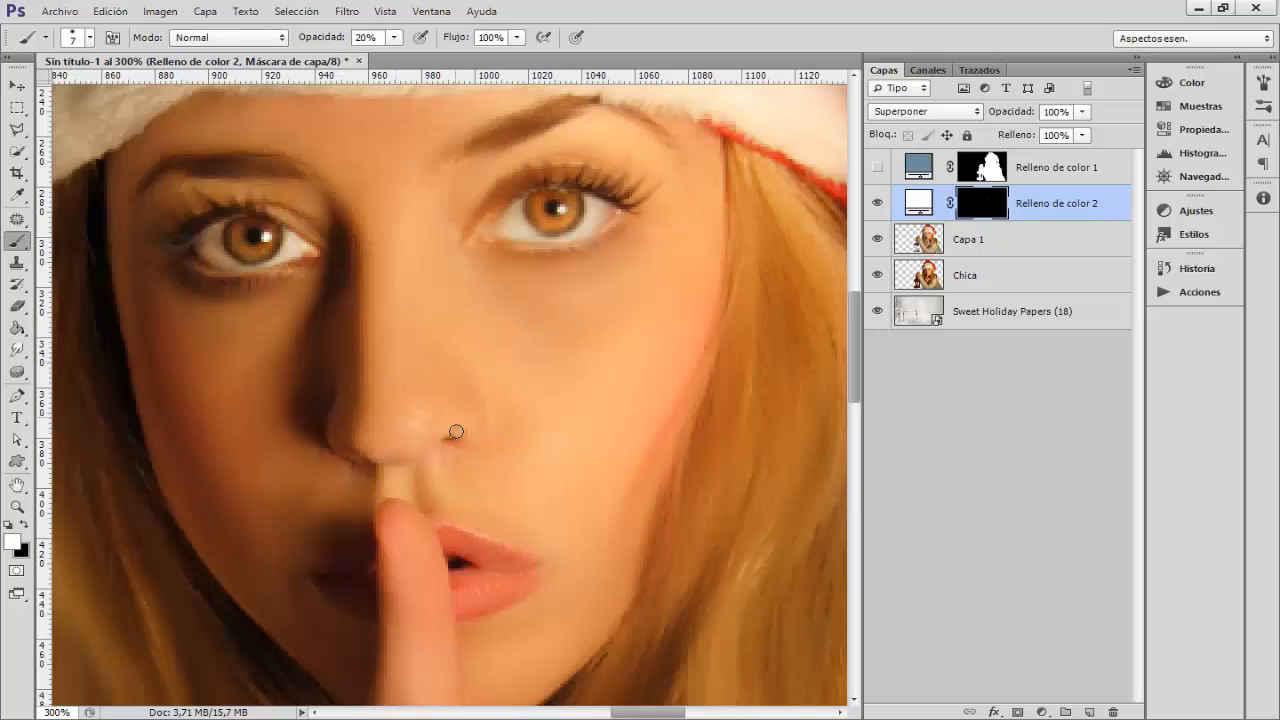
pyautogui.moveTo(465, 441)
pyautogui.mouseDown()
pyautogui.moveTo(373, 457)
pyautogui.moveTo(400, 457)
pyautogui.moveTo(351, 443)
pyautogui.moveTo(473, 443)
pyautogui.moveTo(487, 402)
pyautogui.mouseUp()
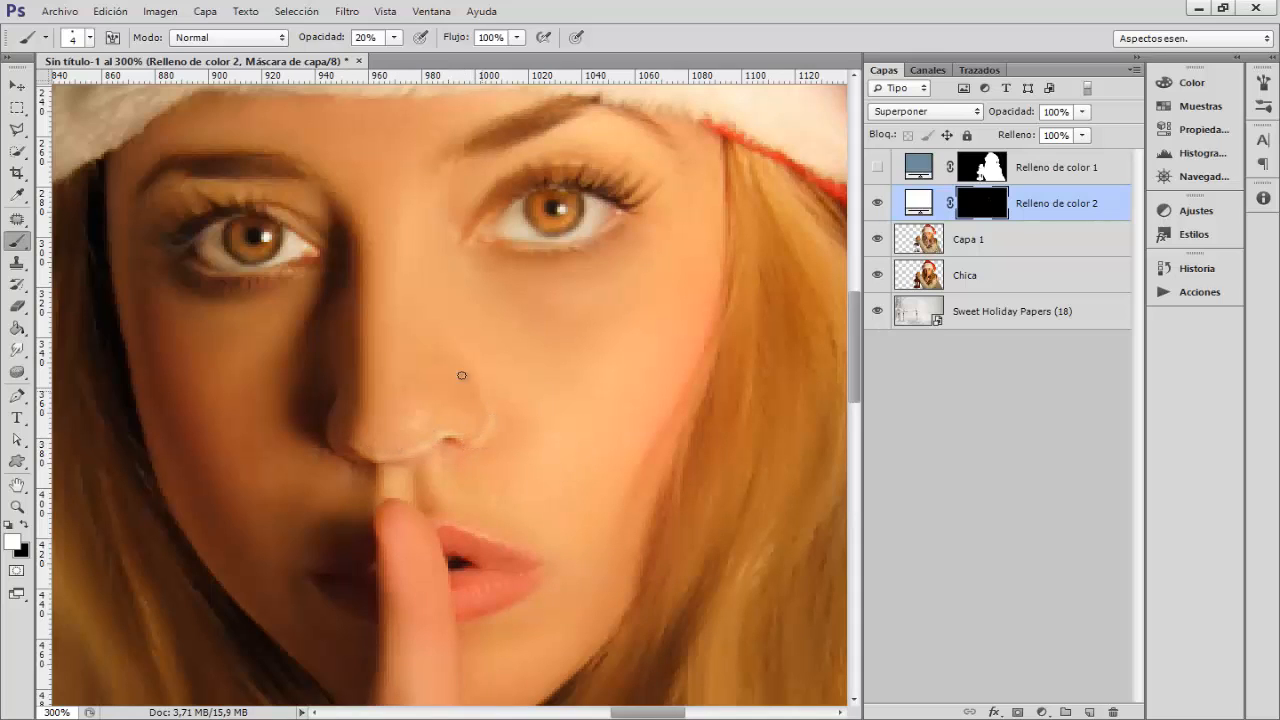
pyautogui.click(414, 425)
# - Brighten the nose bridge with a 15 px brush at 9% opacity and toggle Relleno de color 2 to compare
pyautogui.keyDown('alt'); pyautogui.rightClick(405, 389); pyautogui.keyUp('alt')
pyautogui.moveTo(333, 38); pyautogui.dragTo(322, 44)
pyautogui.moveTo(389, 408); pyautogui.dragTo(378, 290)
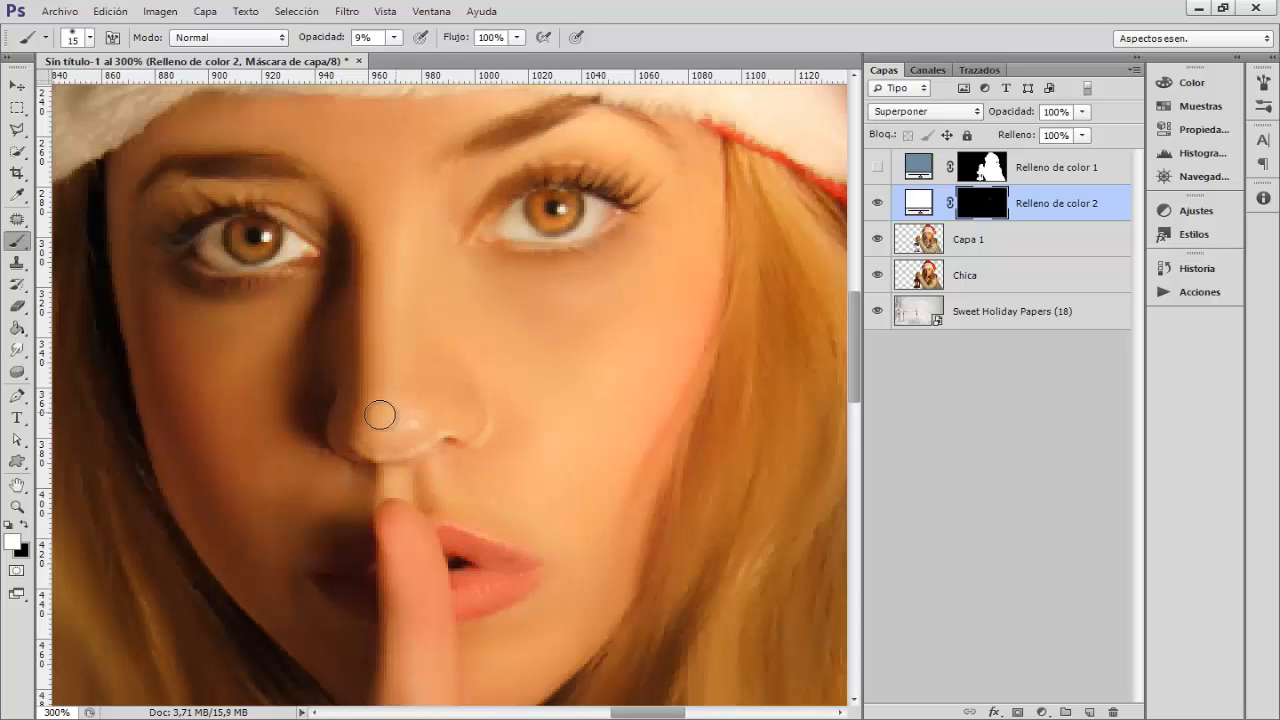
pyautogui.hotkey('ctrl', '-')
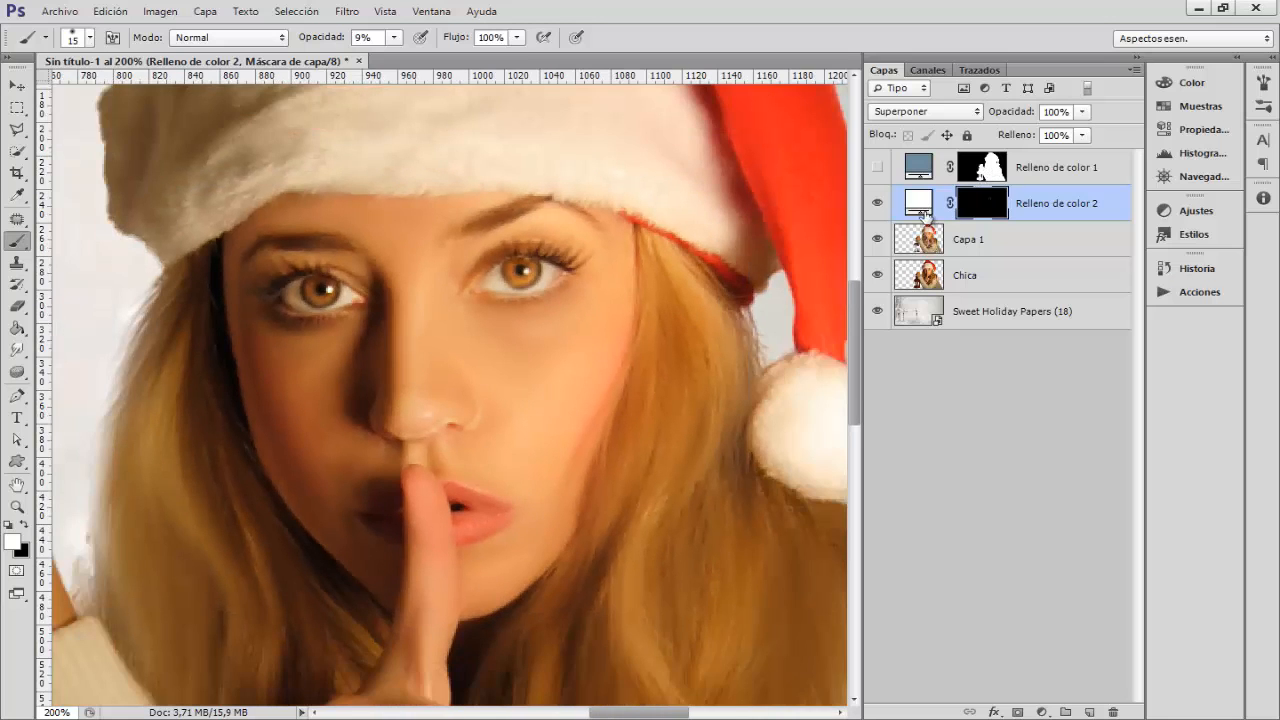
pyautogui.click(877, 203)
pyautogui.click(877, 203)
pyautogui.click(877, 203)
pyautogui.click(877, 203)
# - Highlight the upper lip's edge on the mask with a 4 px brush at 14% opacity
pyautogui.hotkey('ctrl', '+')
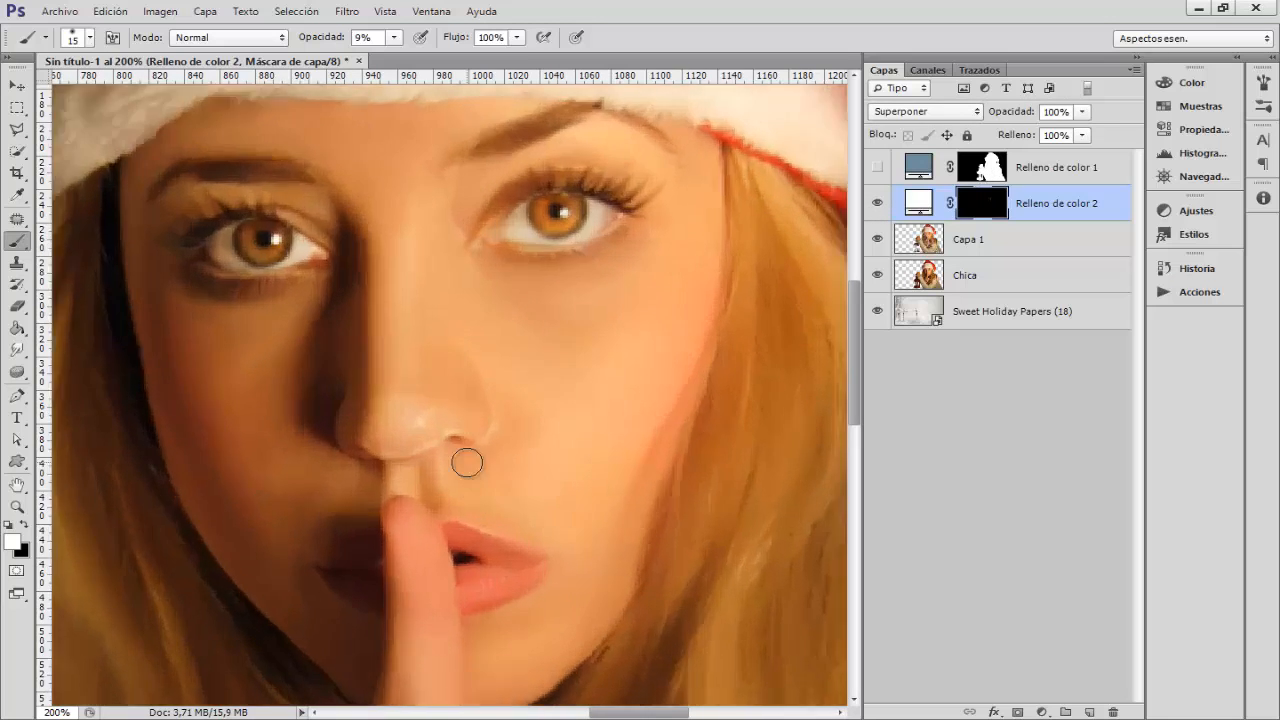
pyautogui.keyDown('alt'); pyautogui.moveTo(488, 517); pyautogui.dragTo(477, 484); pyautogui.keyUp('alt')
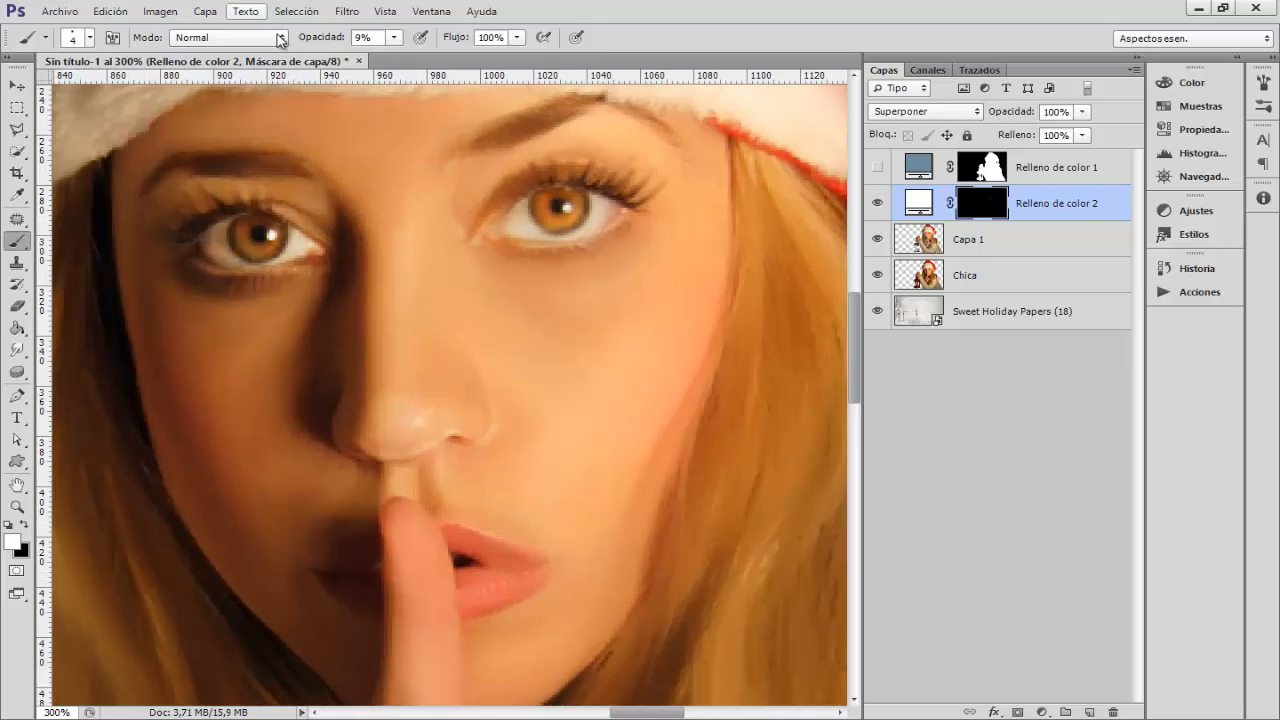
pyautogui.moveTo(316, 39); pyautogui.dragTo(322, 39)
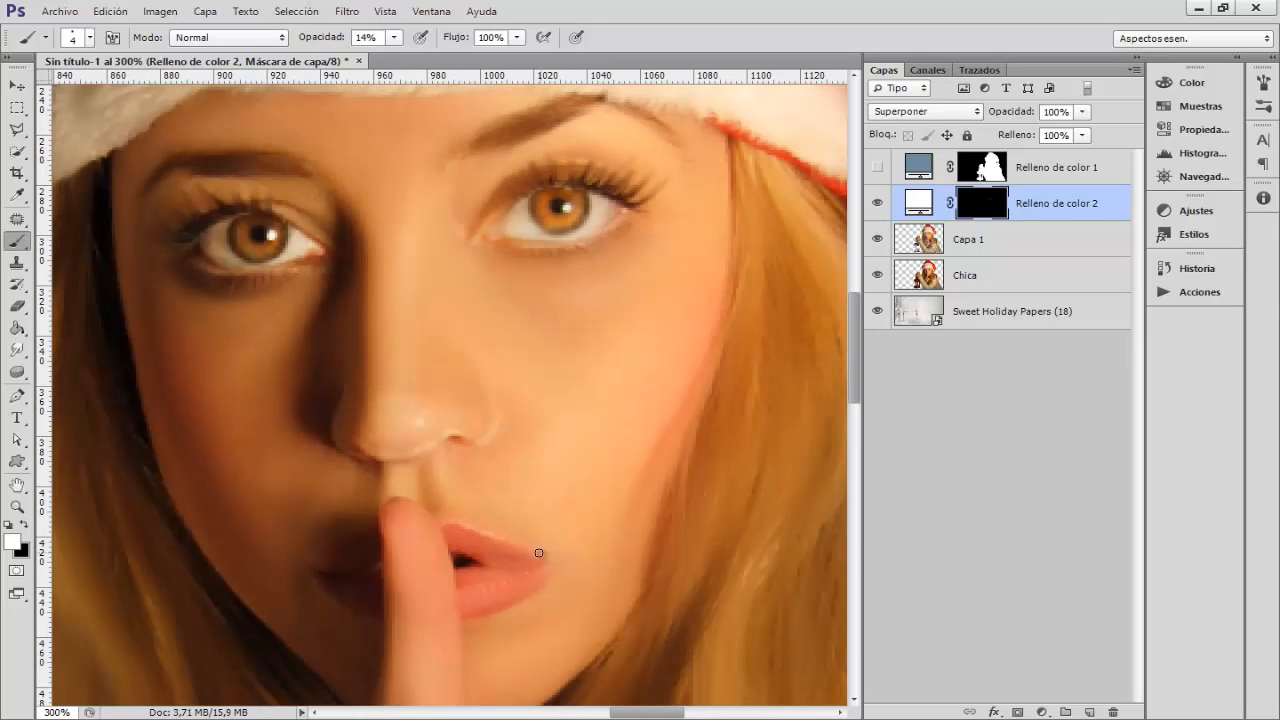
pyautogui.moveTo(533, 549); pyautogui.dragTo(464, 525)
# - Refine the lip highlights with the brush reduced to 3 px and toggle Relleno de color 2 to compare
pyautogui.hotkey('ctrl', '+')
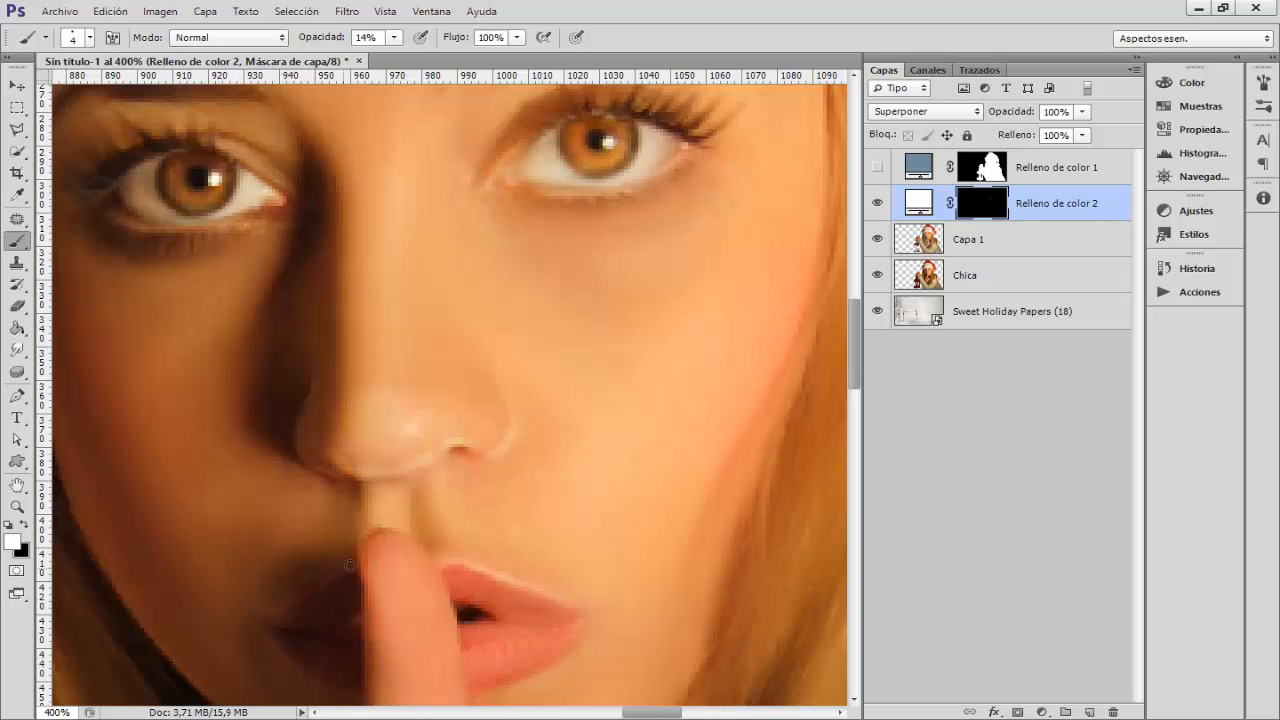
pyautogui.scroll(-3, 350, 565)
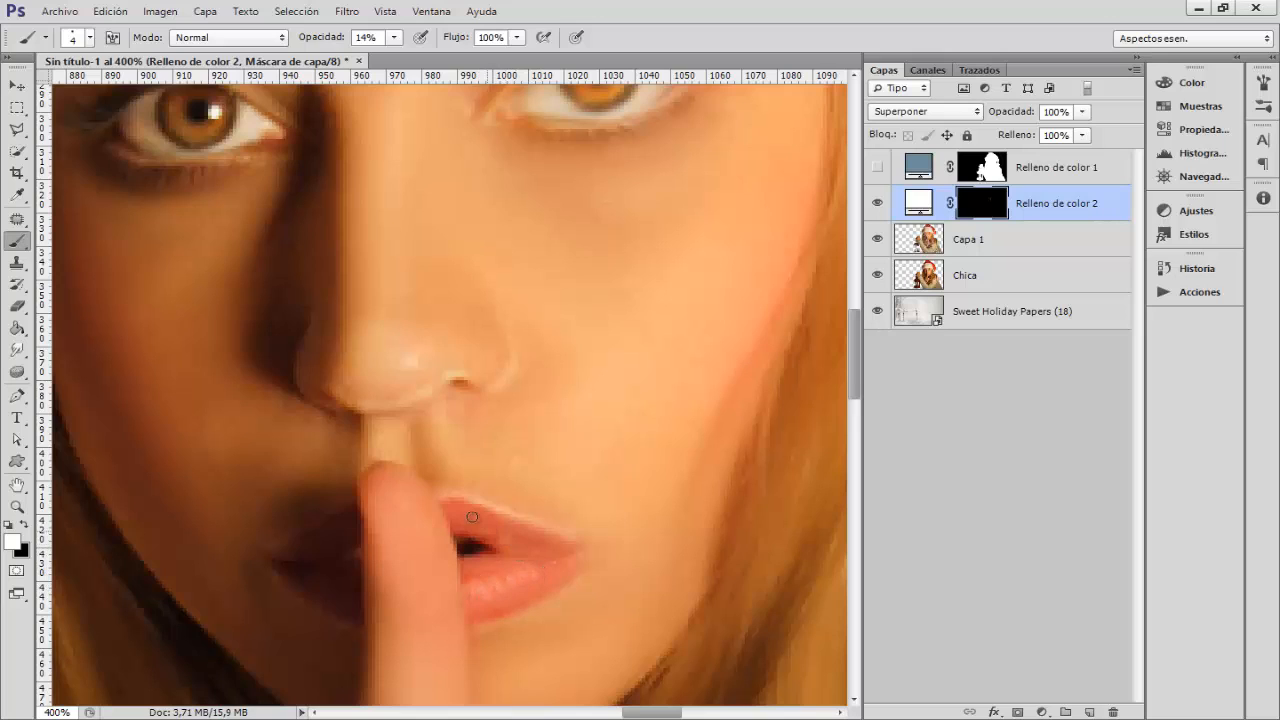
pyautogui.keyDown('alt'); pyautogui.rightClick(499, 583); pyautogui.keyUp('alt')
pyautogui.scroll(-2, 418, 539)
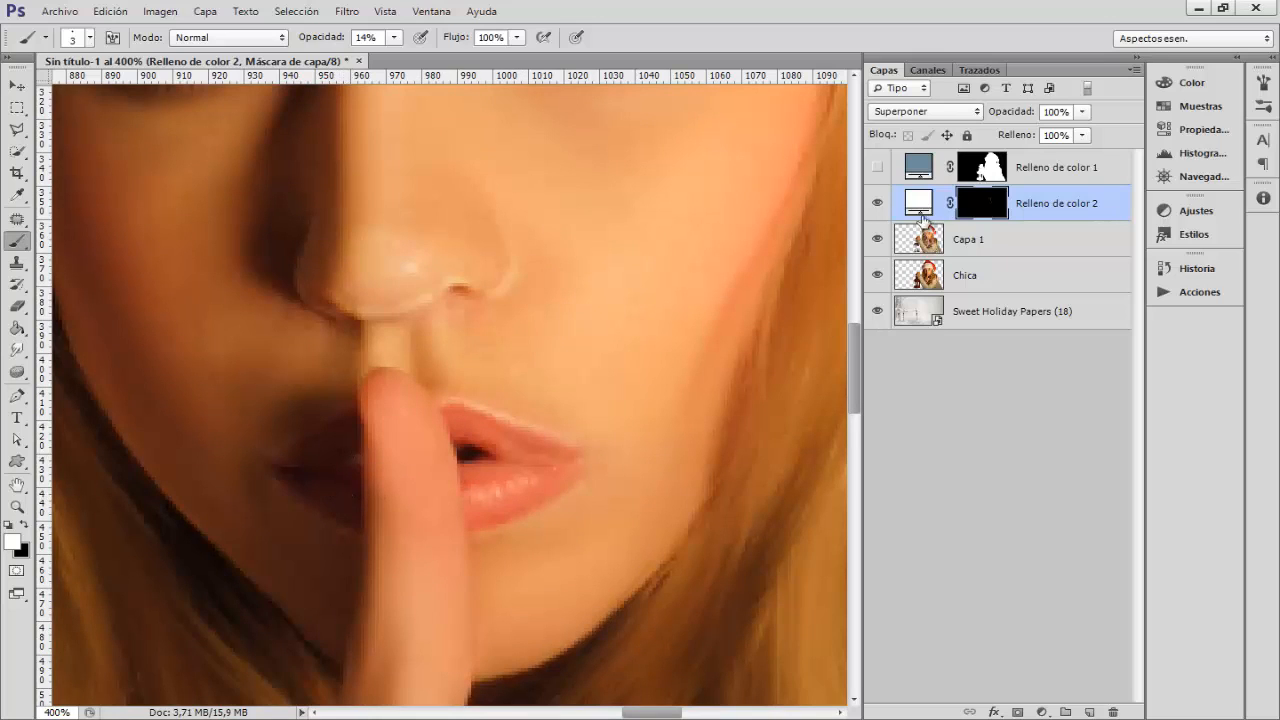
pyautogui.click(878, 204)
pyautogui.click(878, 204)
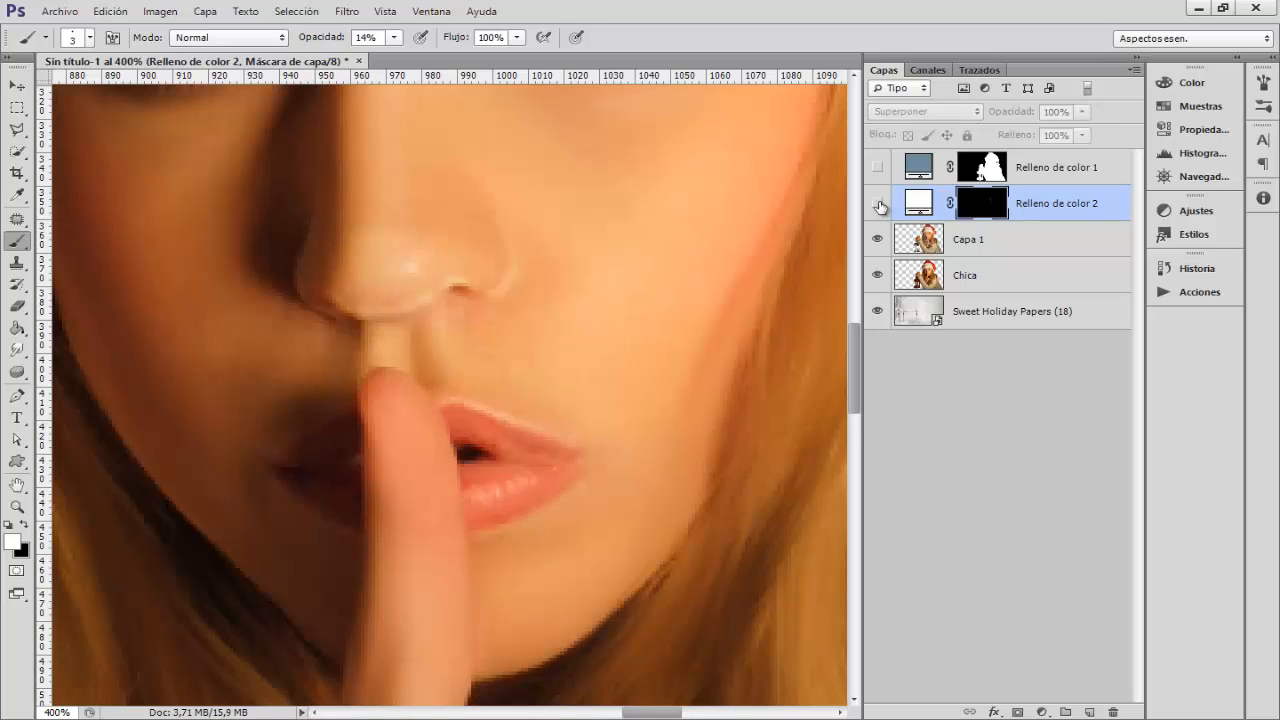
pyautogui.click(878, 204)
pyautogui.click(878, 204)
# - Brighten the skin between the nose and upper lip with a 6 px brush at 7% opacity
pyautogui.keyDown('alt'); pyautogui.rightClick(431, 344); pyautogui.keyUp('alt')
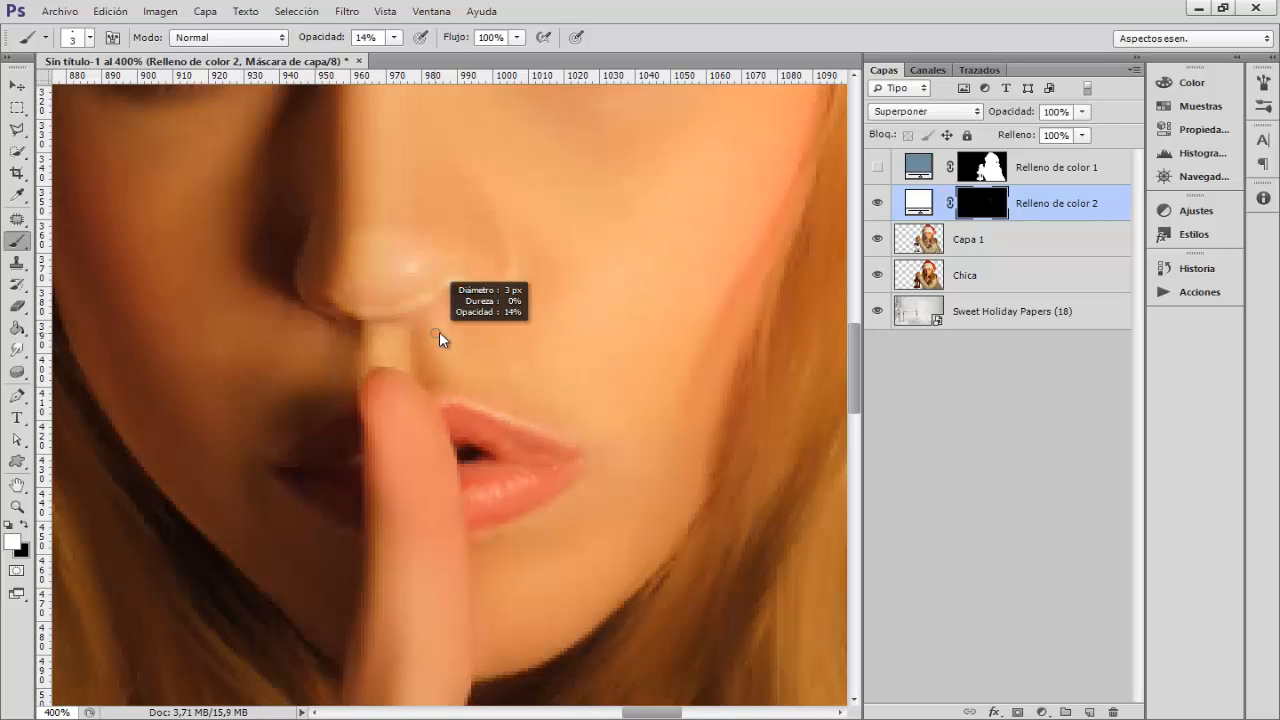
pyautogui.moveTo(331, 40); pyautogui.dragTo(322, 40)
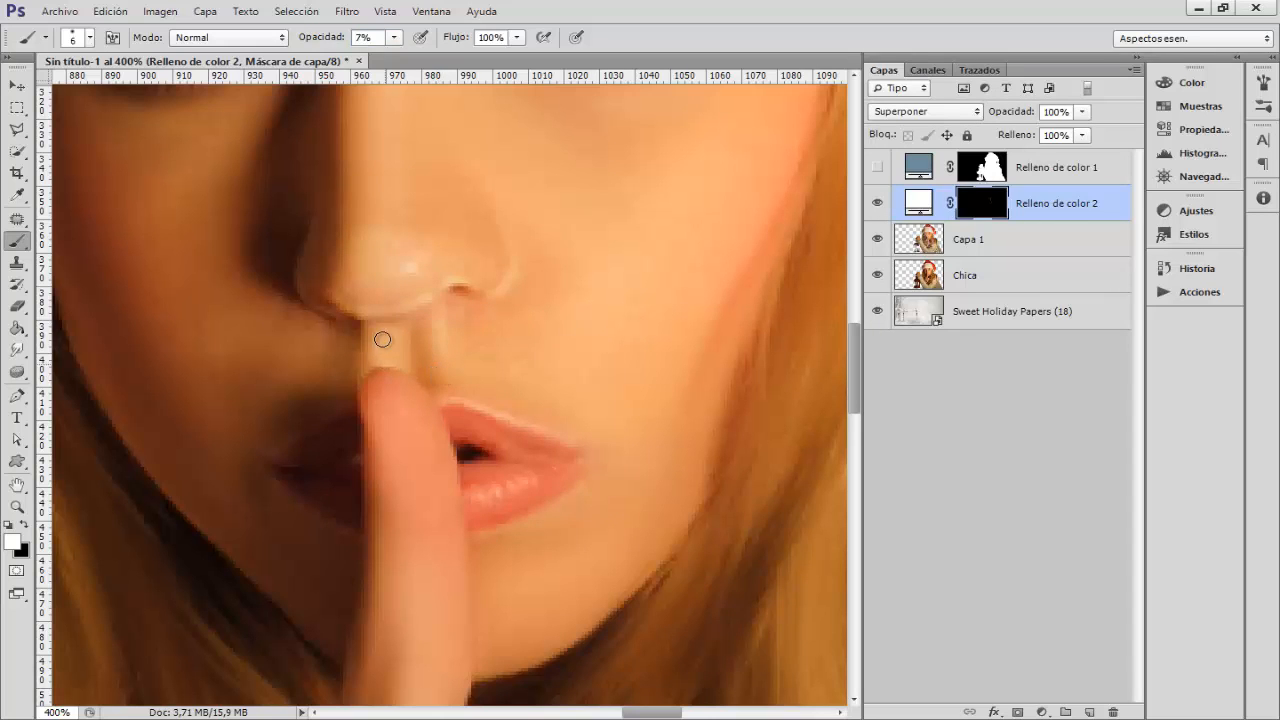
pyautogui.scroll(-2, 560, 345)
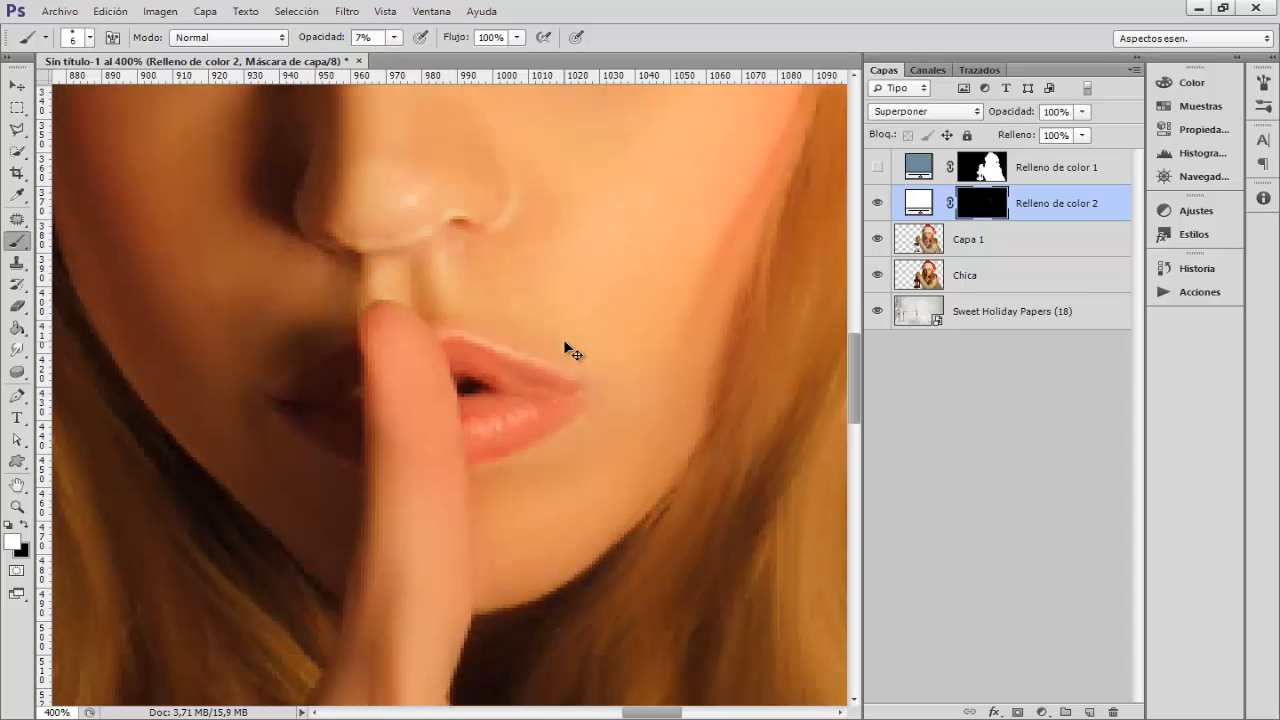
pyautogui.hotkey('ctrl', '-')
pyautogui.hotkey('ctrl', '-')
pyautogui.hotkey('ctrl', '-')
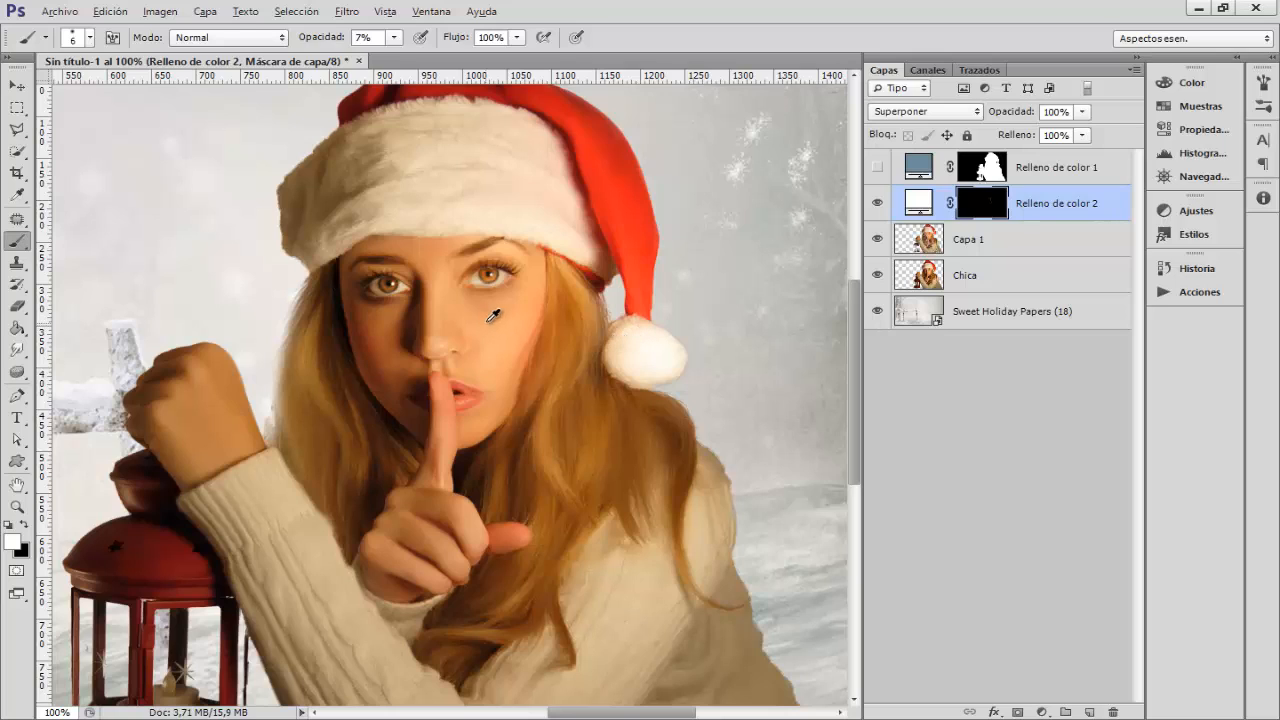
# - Enlarge the brush to 34 px and softly brighten the broader areas of the face at 7% opacity
pyautogui.moveTo(486, 322)
pyautogui.mouseDown()
pyautogui.moveTo(544, 288)
pyautogui.moveTo(491, 319)
pyautogui.mouseUp()
pyautogui.moveTo(390, 299)
pyautogui.mouseDown()
pyautogui.moveTo(388, 328)
pyautogui.moveTo(375, 318)
pyautogui.mouseUp()
pyautogui.hotkey('ctrl', '+')
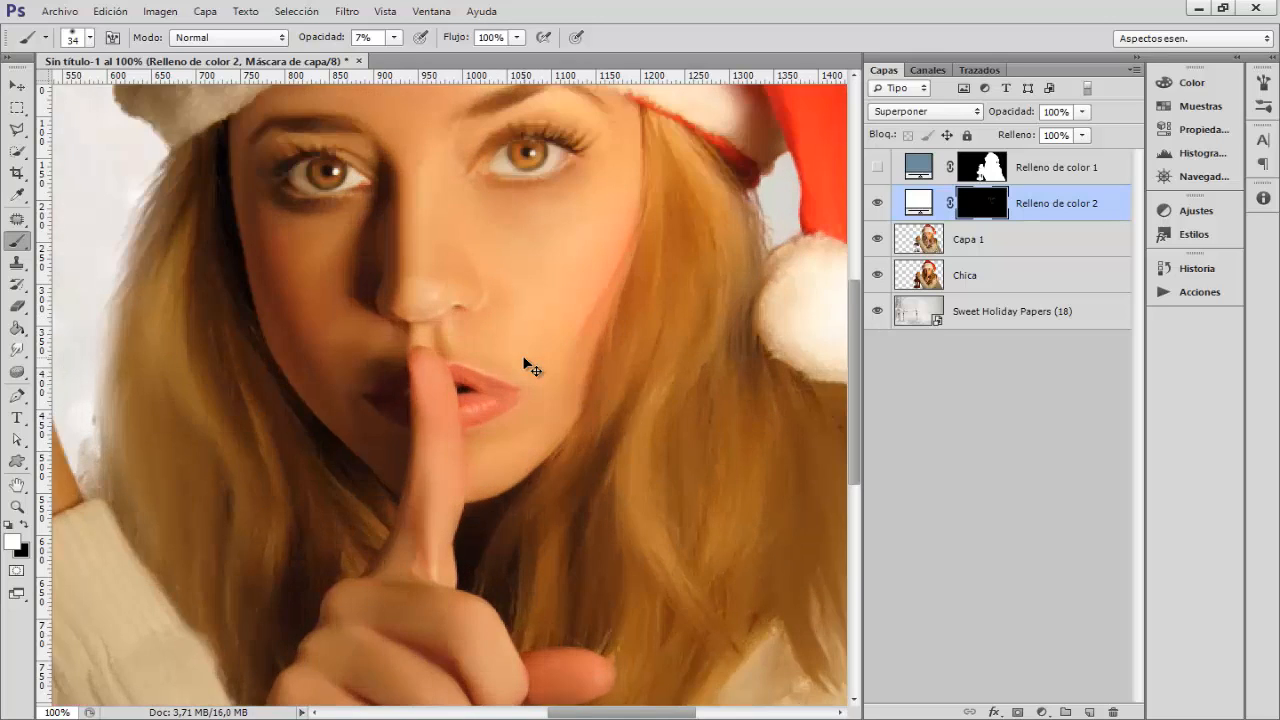
# - Paint soft highlights on the fingers of the raised hand with a 16 px brush at 7% opacity
pyautogui.scroll(-2, 482, 438)
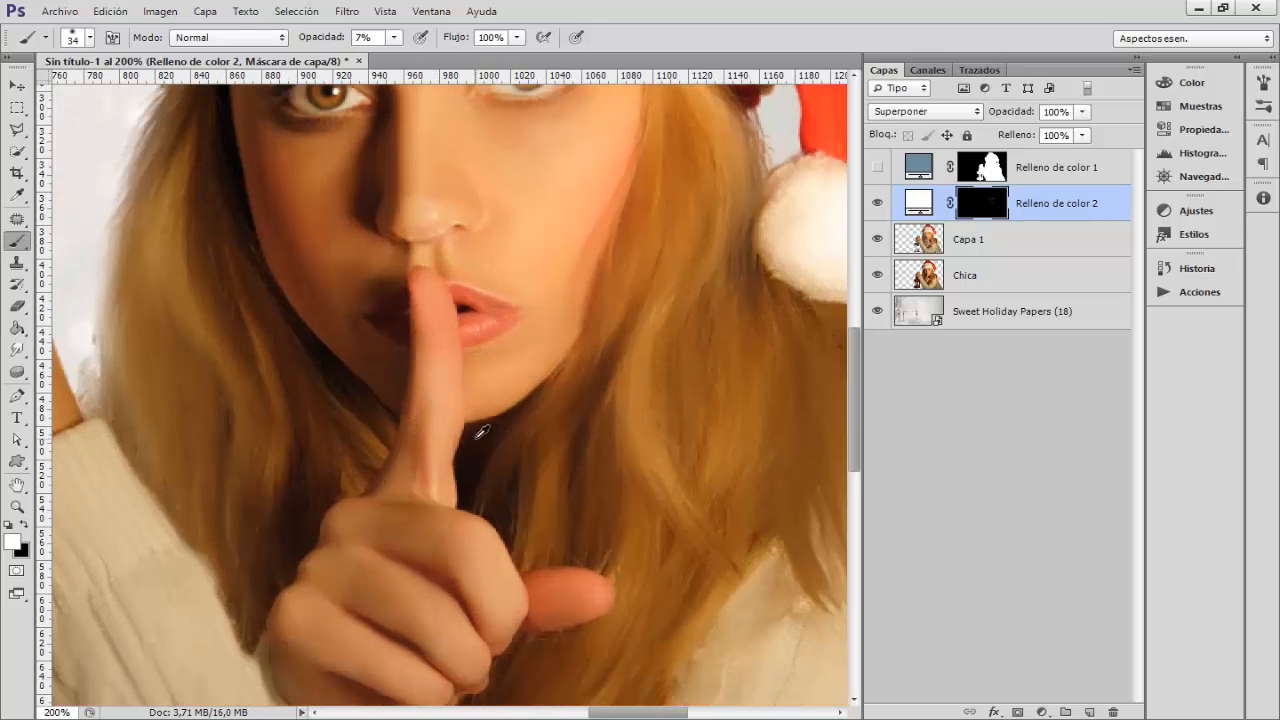
pyautogui.moveTo(478, 436)
pyautogui.mouseDown()
pyautogui.moveTo(456, 434)
pyautogui.moveTo(478, 490)
pyautogui.mouseUp()
pyautogui.scroll(-3, 457, 545)
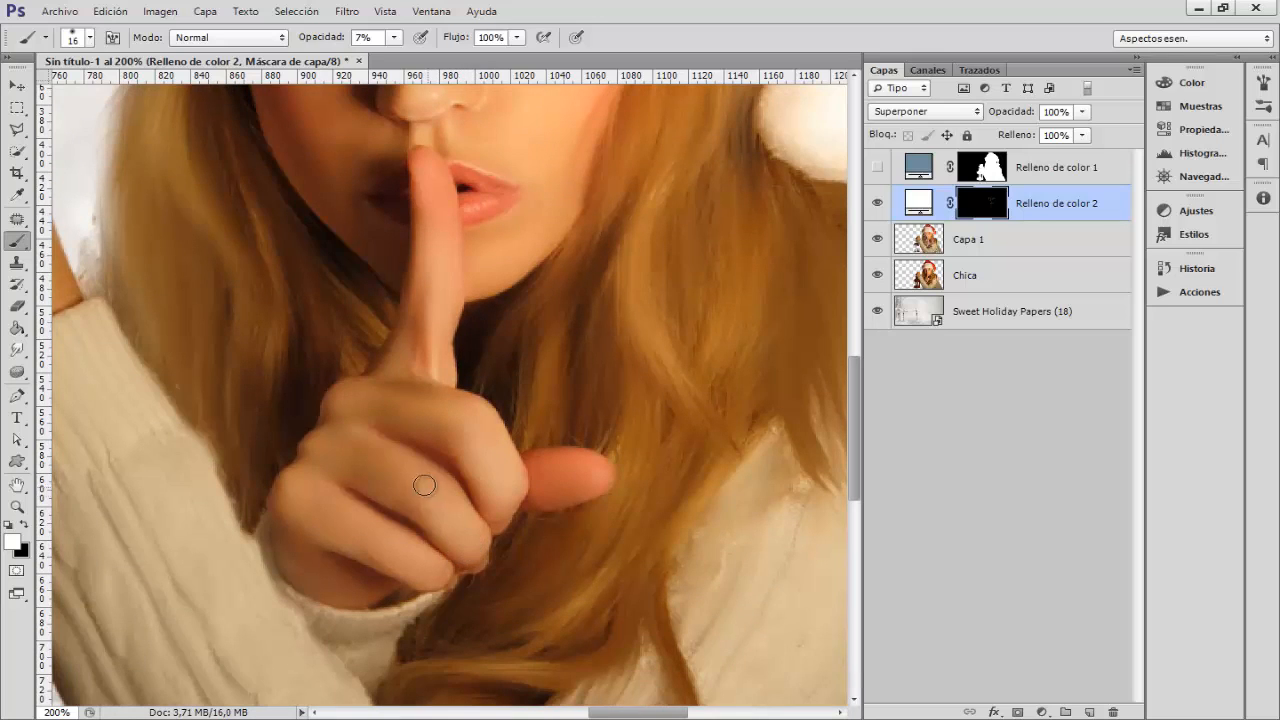
pyautogui.scroll(-2, 382, 503)
pyautogui.scroll(-1, 382, 503)
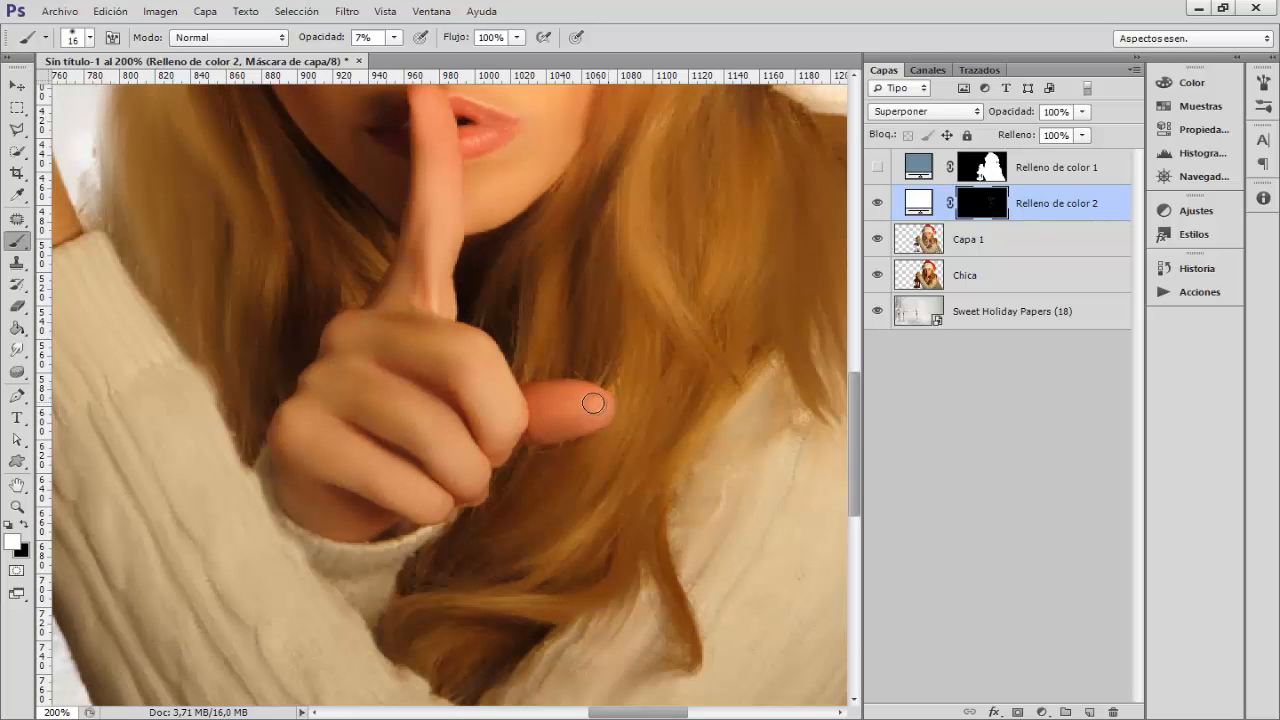
pyautogui.scroll(4, 594, 408)
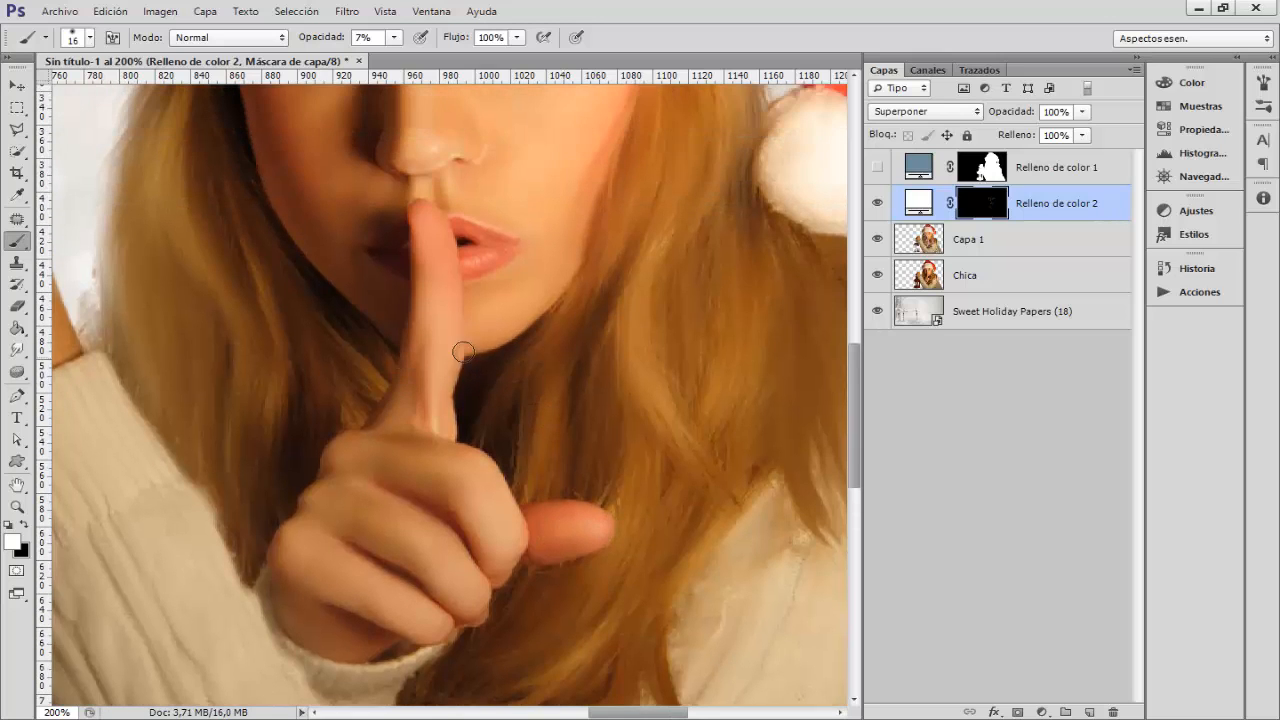
pyautogui.scroll(1, 425, 344)
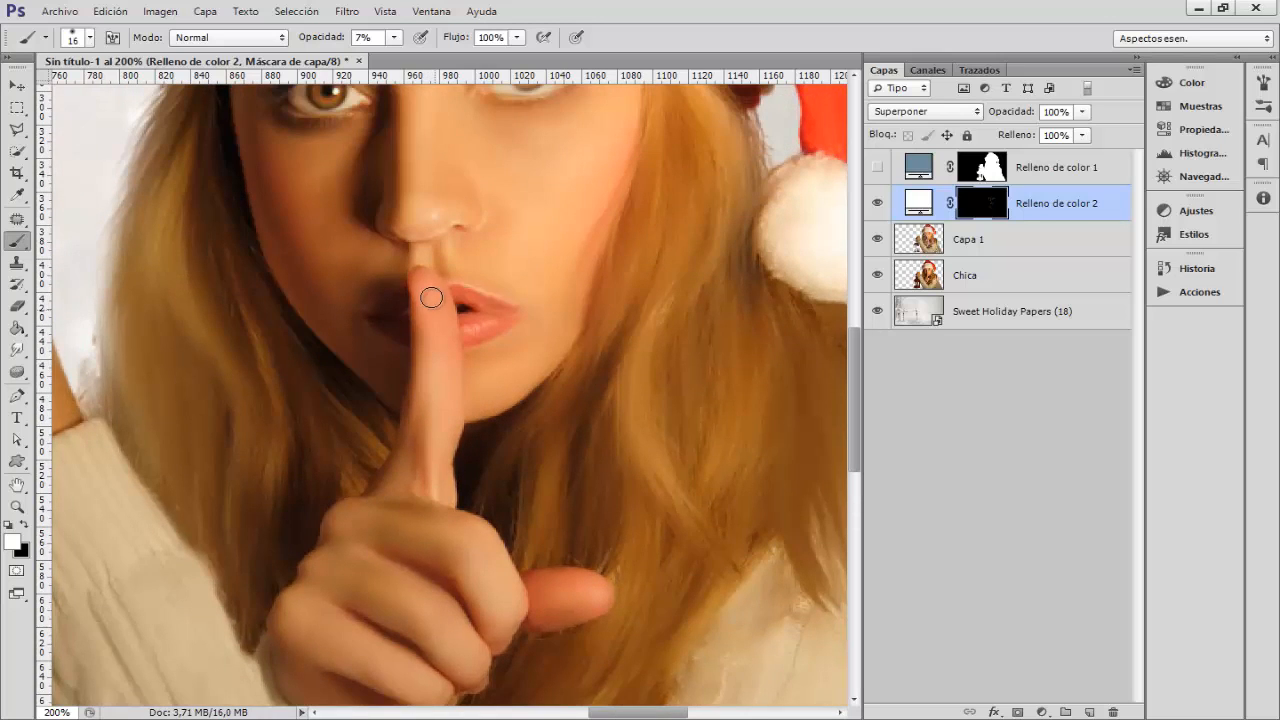
pyautogui.scroll(1, 423, 294)
pyautogui.scroll(1, 470, 325)
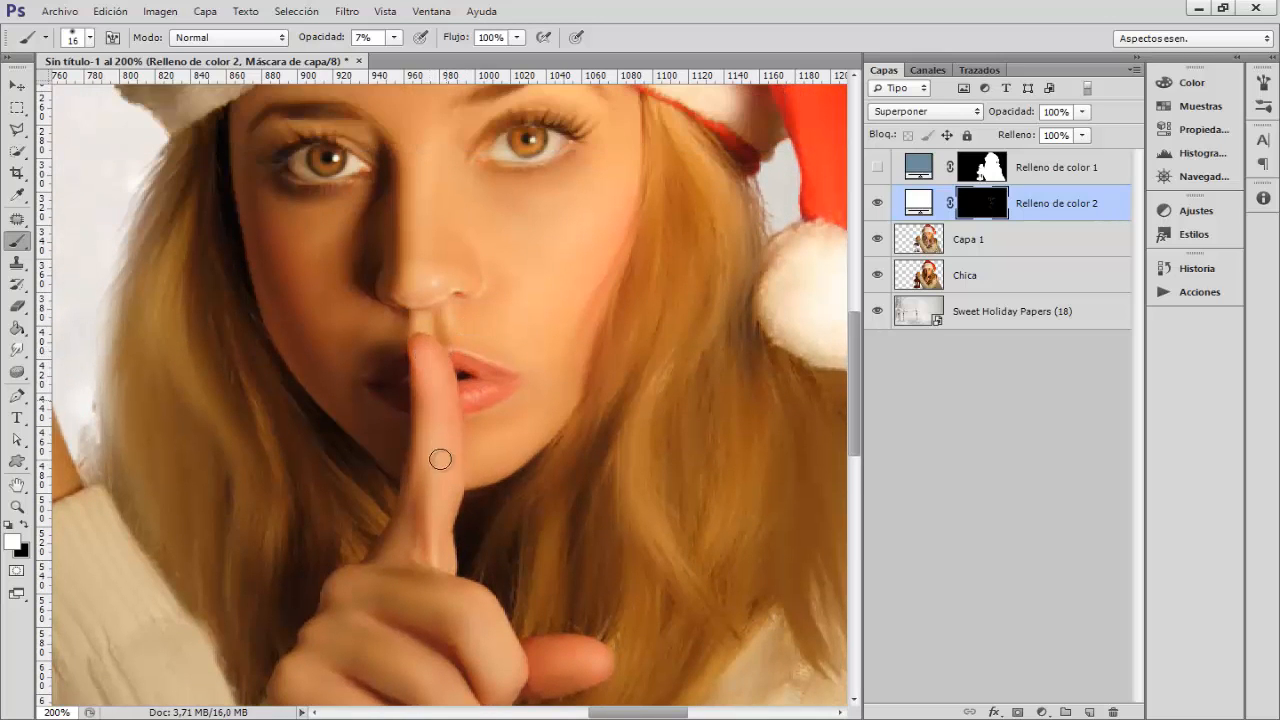
# - Refine the facial highlights with a 10 px brush at 7% opacity and toggle Relleno de color 2 to compare
pyautogui.scroll(2, 510, 420)
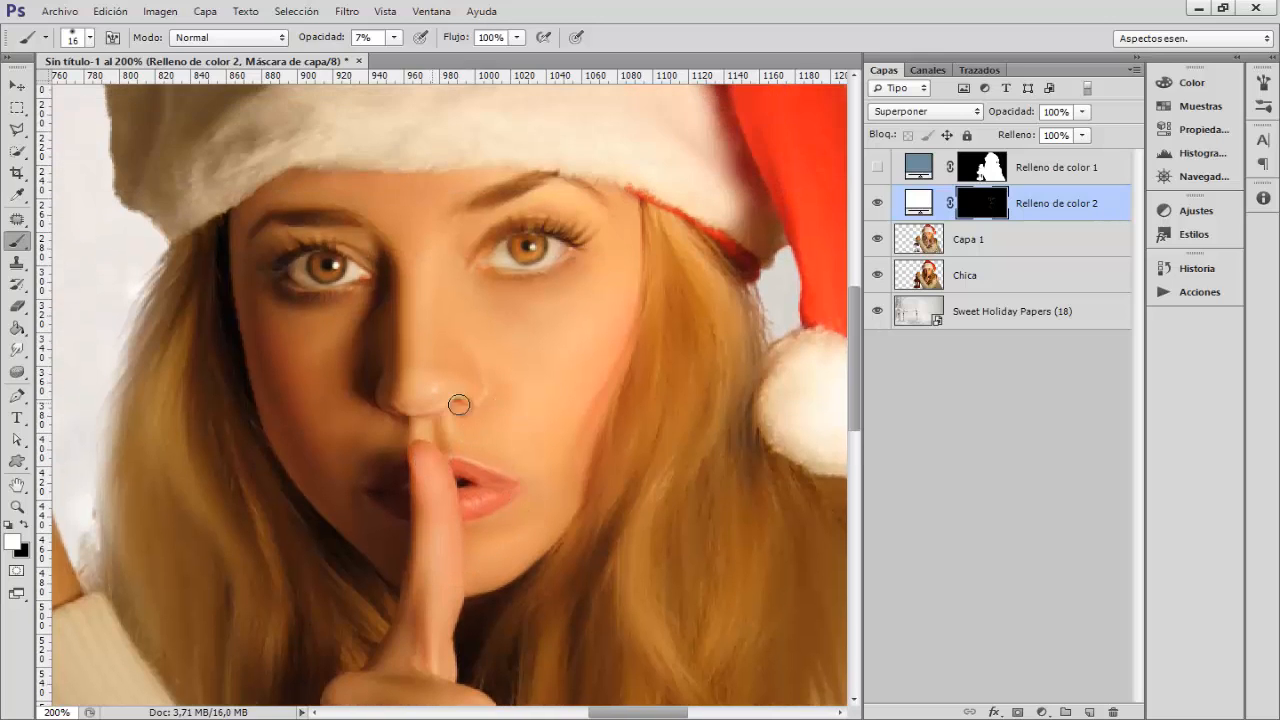
pyautogui.keyDown('alt'); pyautogui.rightClick(540, 311); pyautogui.keyUp('alt')
pyautogui.scroll(-3, 431, 353)
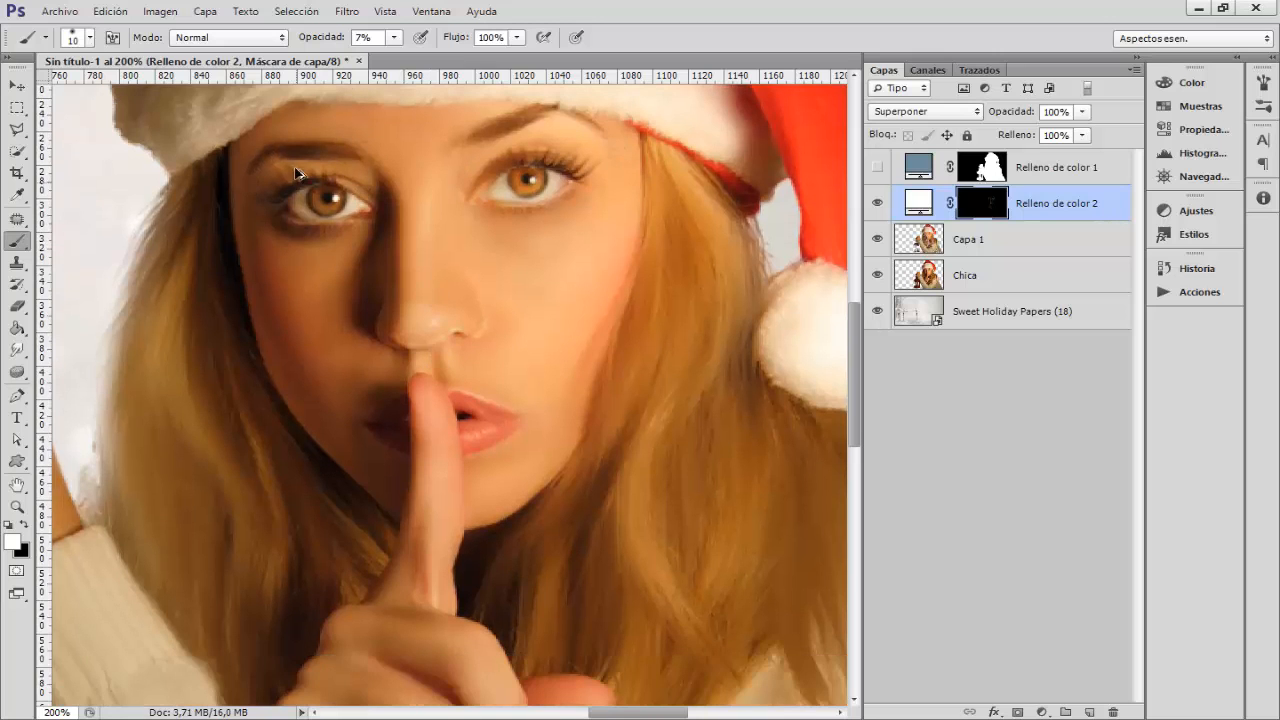
pyautogui.scroll(-5, 405, 250)
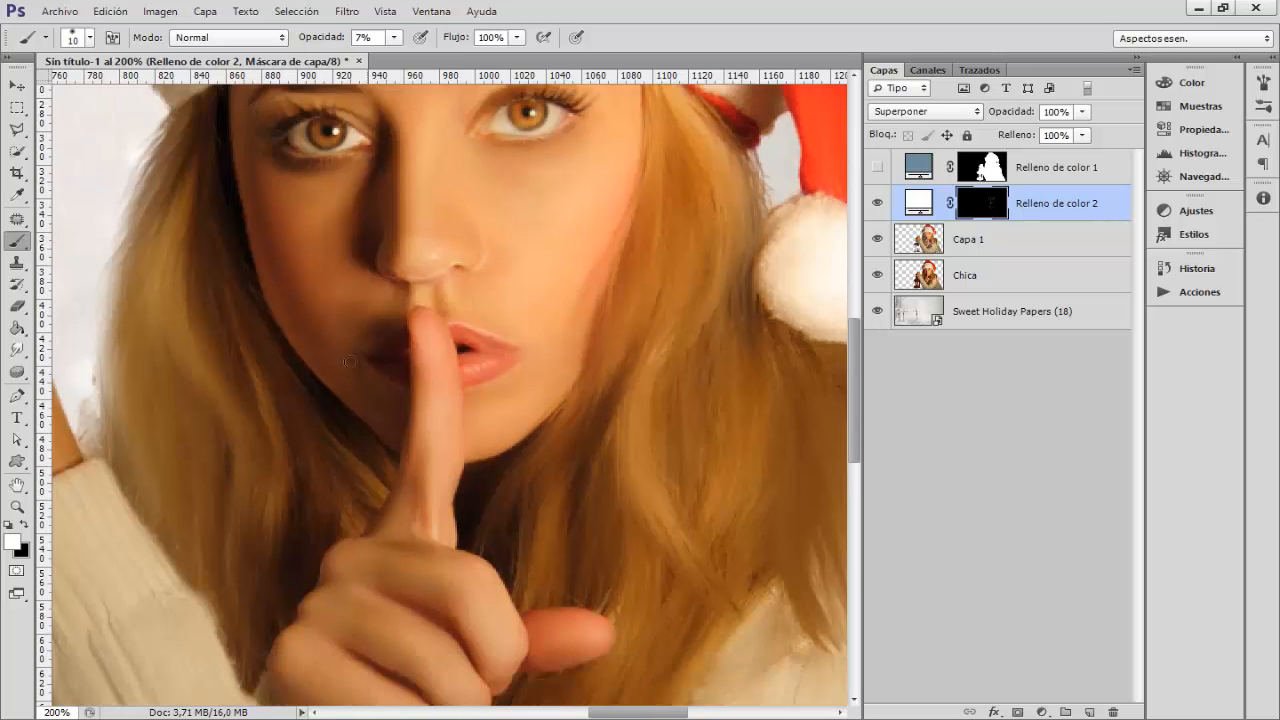
pyautogui.hotkey('ctrl', '-')
pyautogui.hotkey('ctrl', '-')
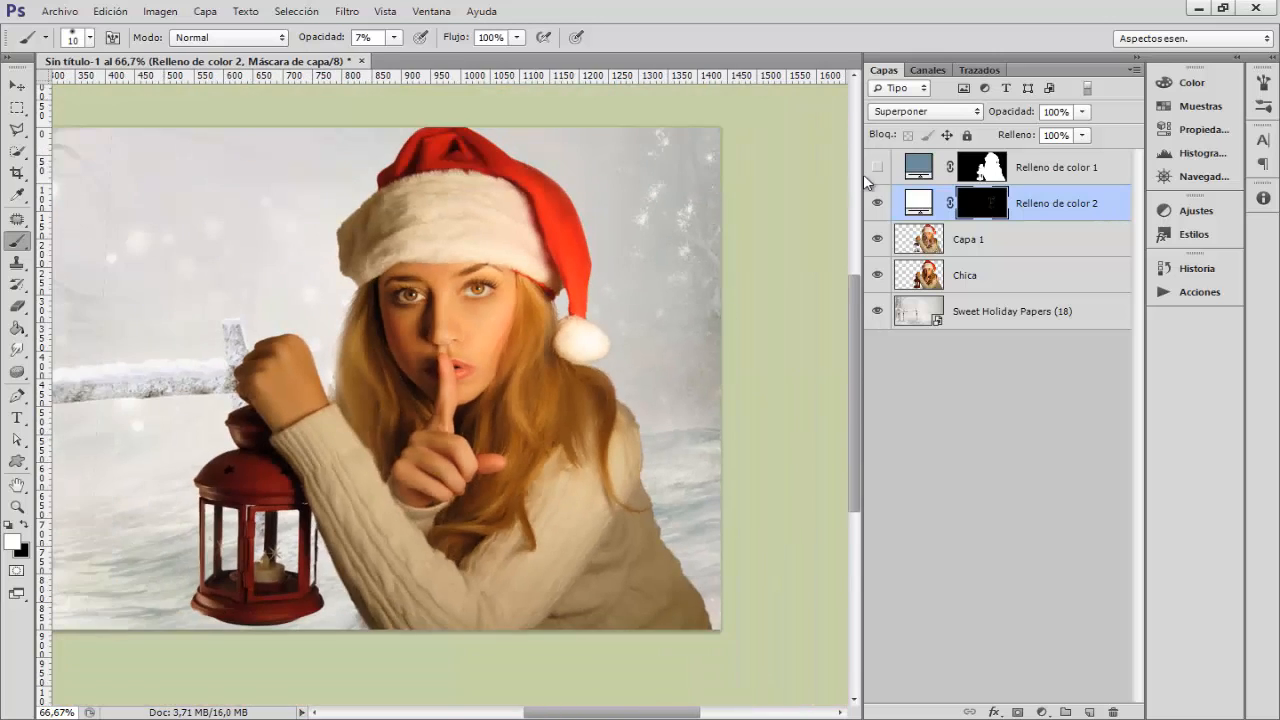
pyautogui.click(878, 204)
# - Highlight the back of the fist above the lantern with a 17 px brush at 7% opacity
pyautogui.hotkey('ctrl', '+')
pyautogui.hotkey('ctrl', '+')
pyautogui.moveTo(231, 443)
pyautogui.mouseDown()
pyautogui.moveTo(483, 449)
pyautogui.moveTo(565, 484)
pyautogui.moveTo(605, 469)
pyautogui.mouseUp()
pyautogui.keyDown('alt'); pyautogui.rightClick(318, 432); pyautogui.keyUp('alt')
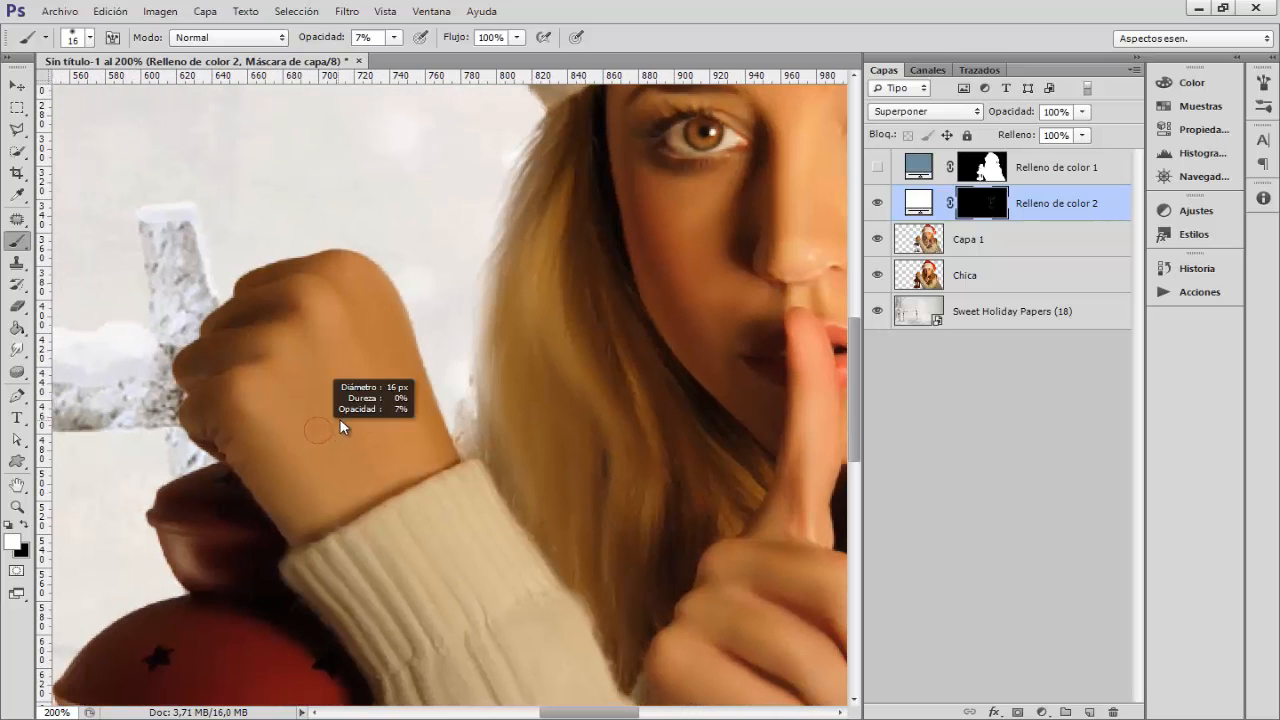
pyautogui.moveTo(243, 391)
pyautogui.mouseDown()
pyautogui.moveTo(309, 460)
pyautogui.moveTo(260, 394)
pyautogui.moveTo(326, 490)
pyautogui.mouseUp()
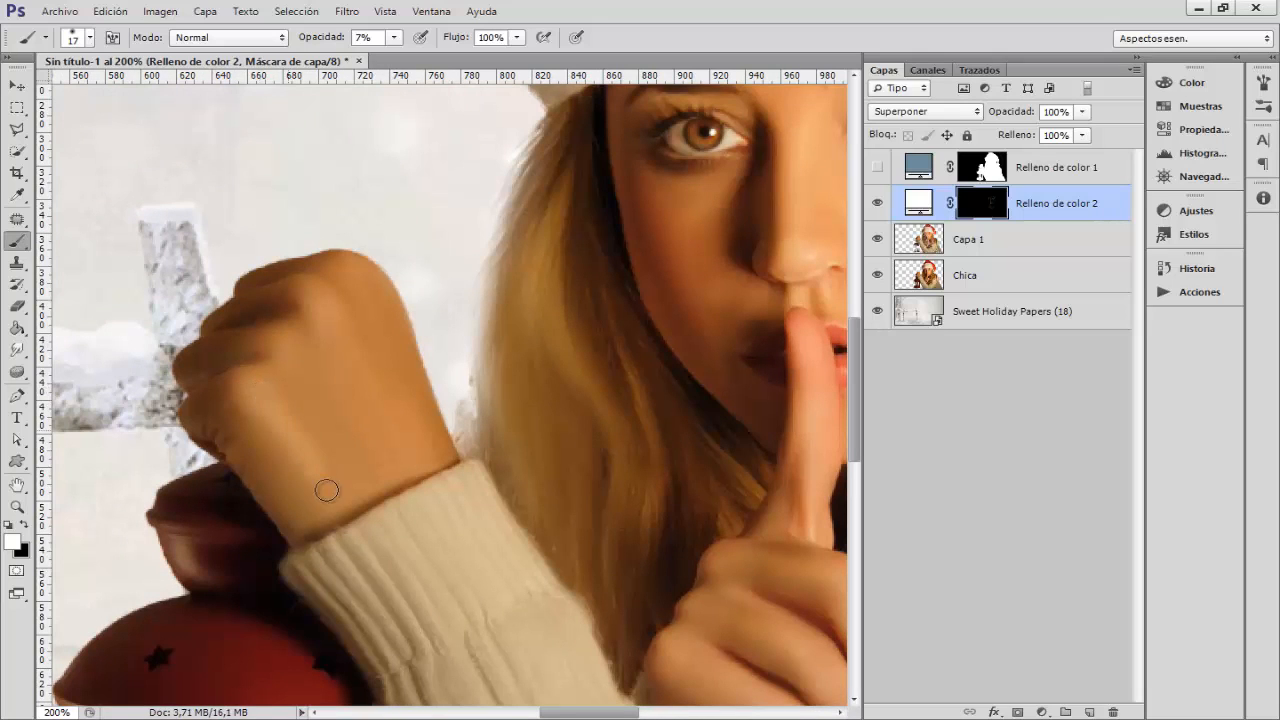
pyautogui.click(346, 440)
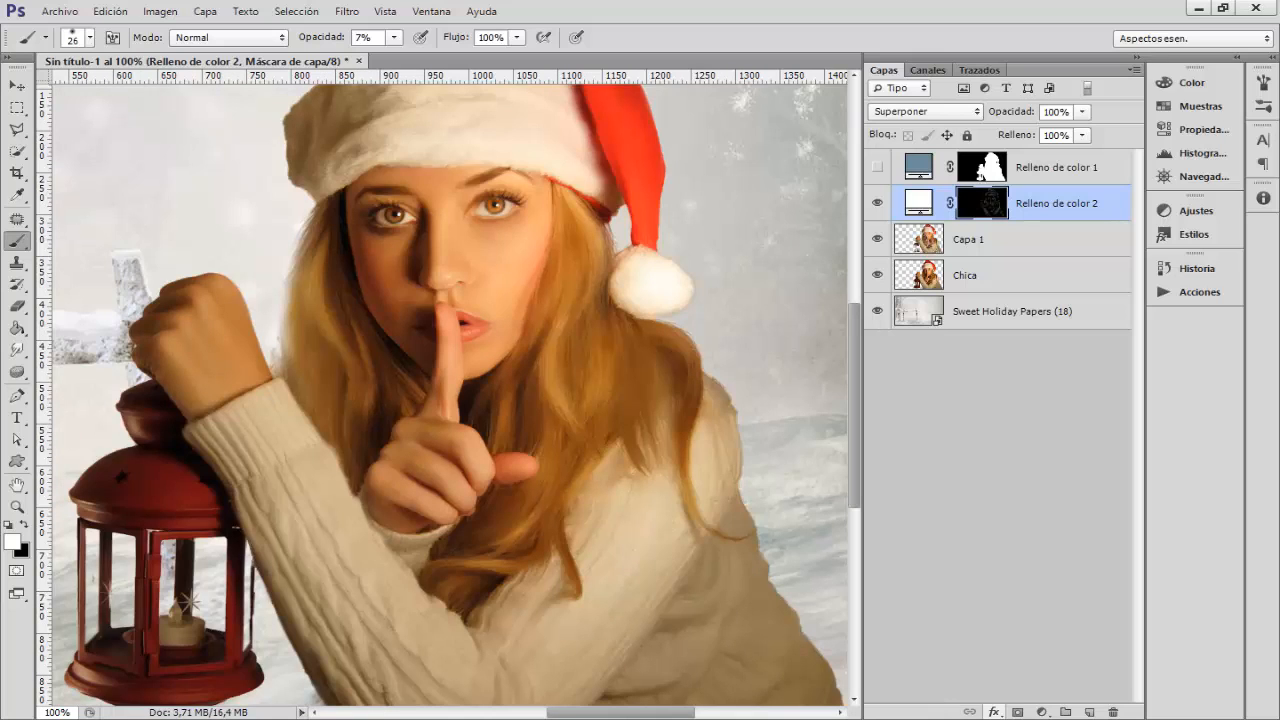
# - Add a solid colour fill layer in dark brown 61390a above Relleno de color 2
pyautogui.click(1040, 712)
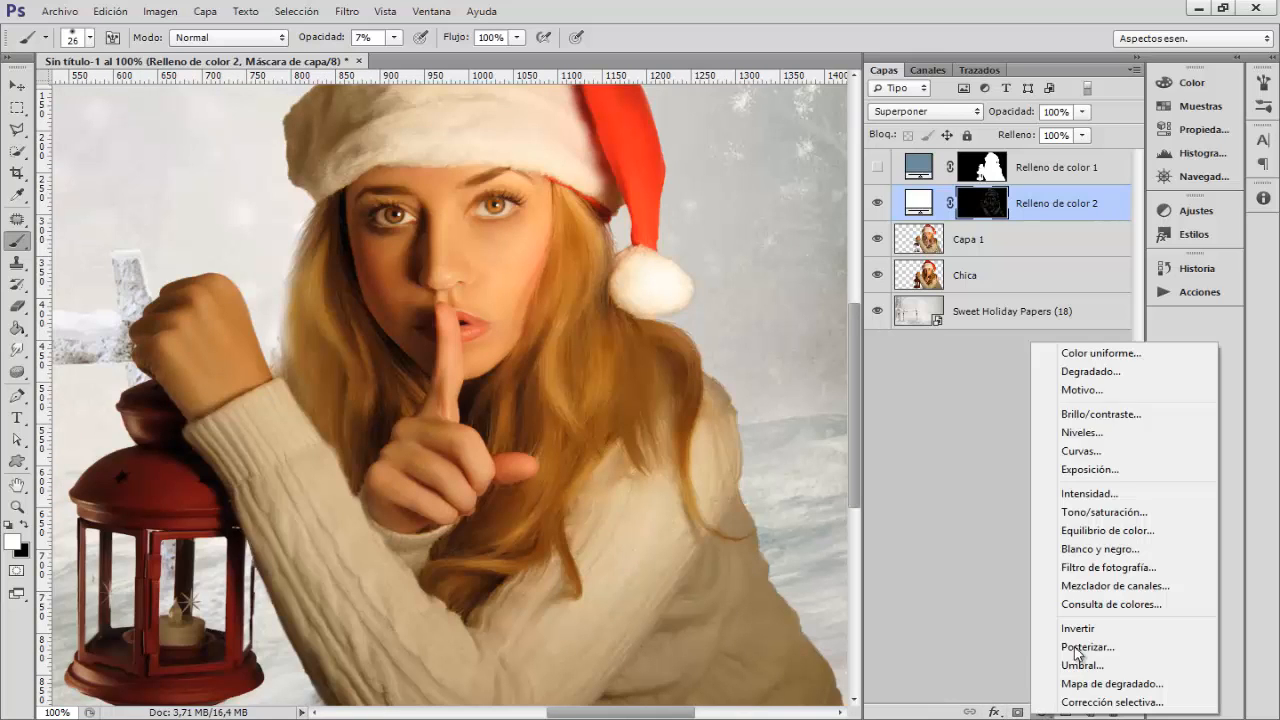
pyautogui.click(1060, 356)
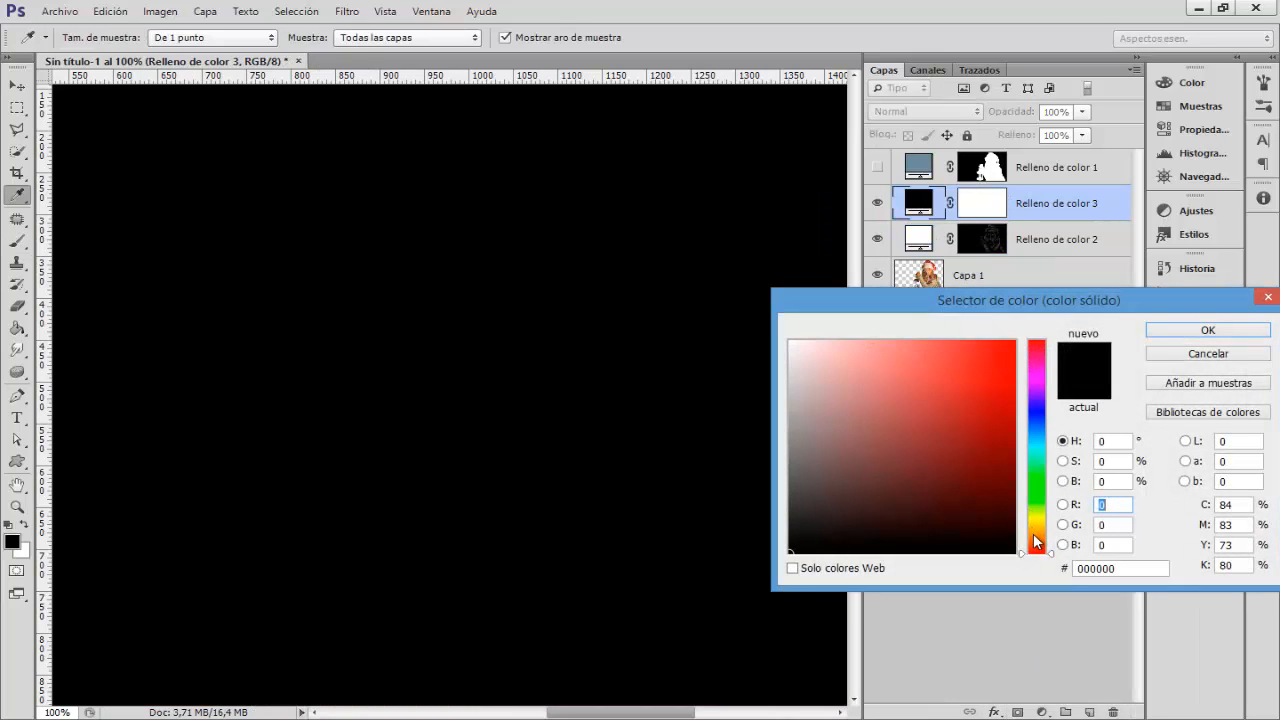
pyautogui.click(1034, 535)
pyautogui.click(991, 472)
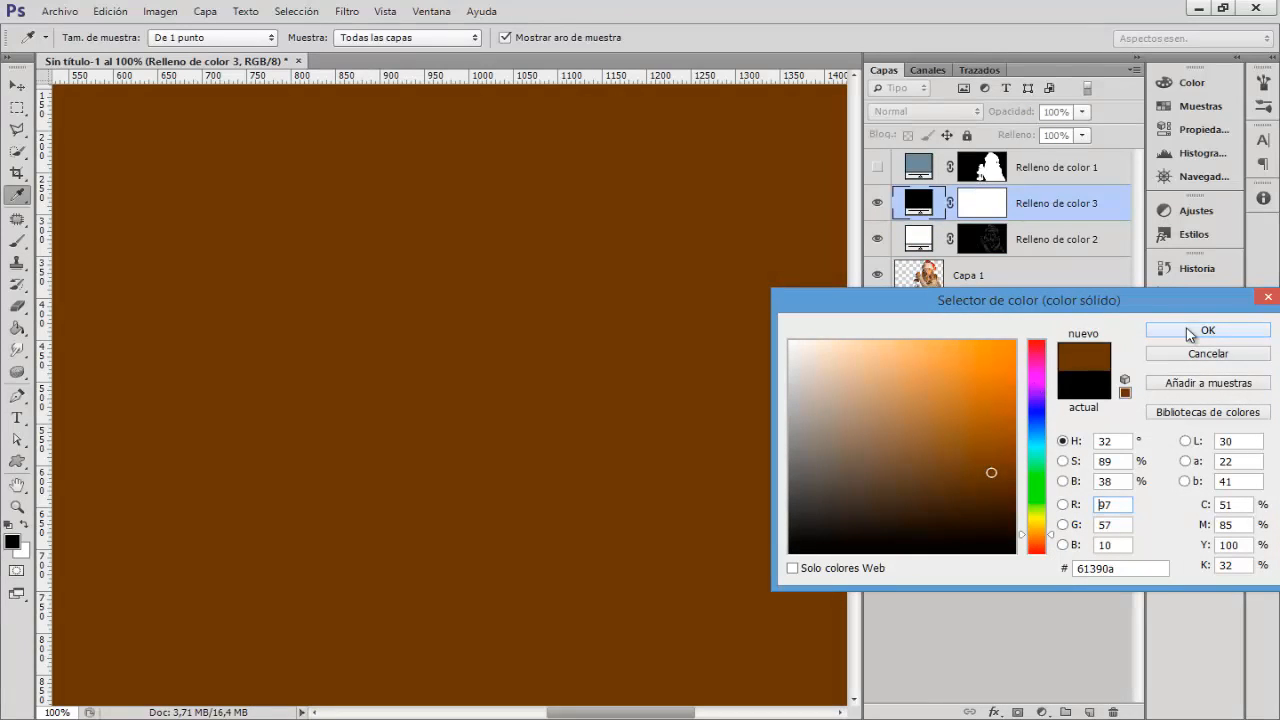
pyautogui.click(1186, 332)
# - Set the brown fill layer's blend mode to Multiplicar and toggle its visibility to compare
pyautogui.click(931, 112)
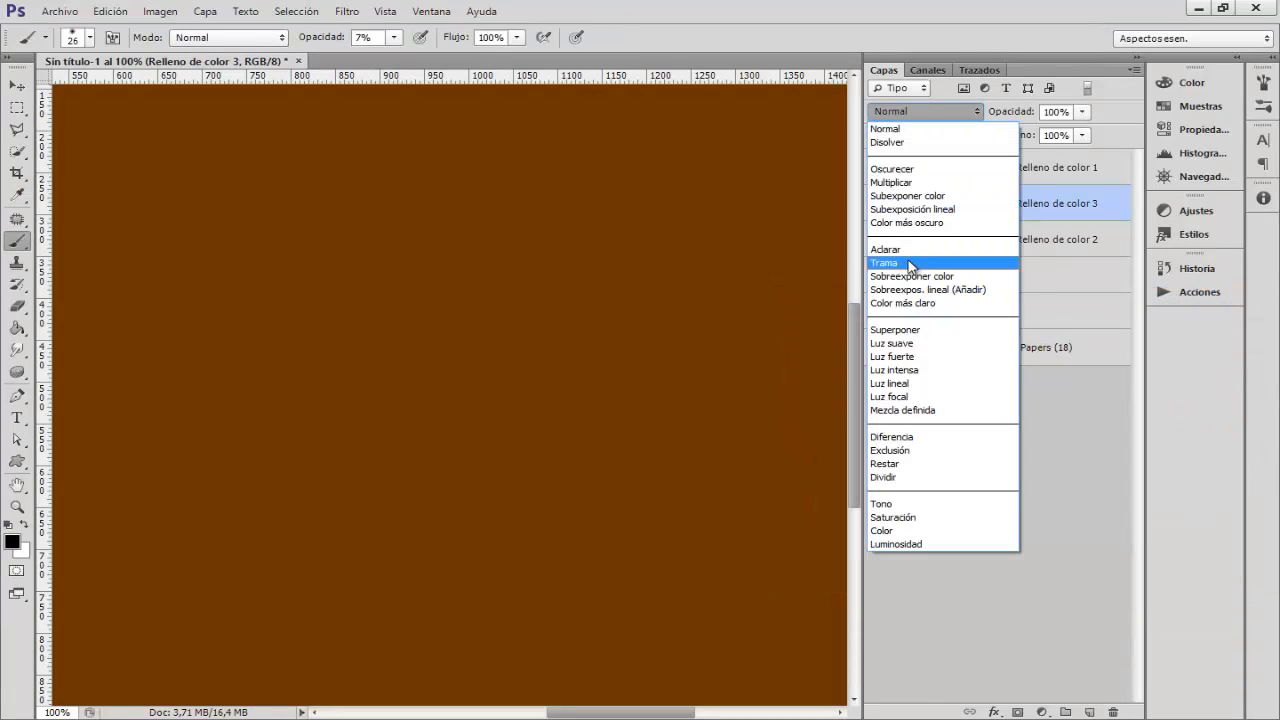
pyautogui.click(891, 183)
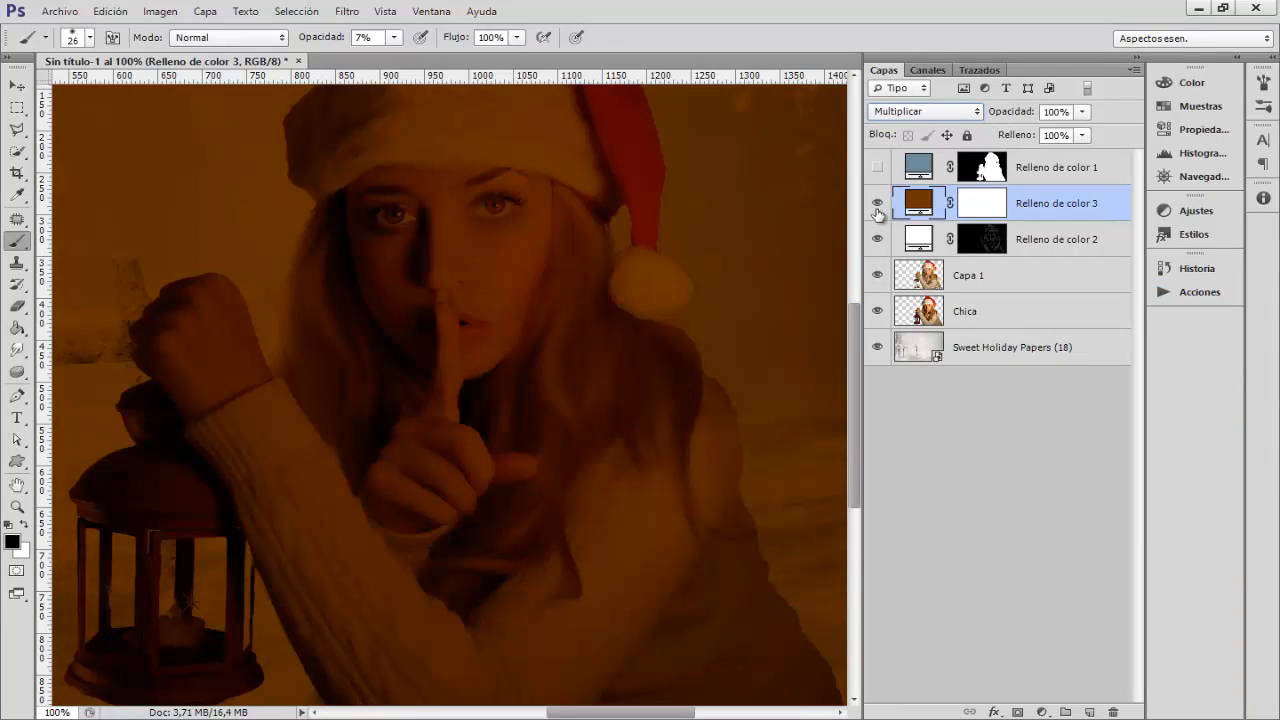
pyautogui.click(877, 203)
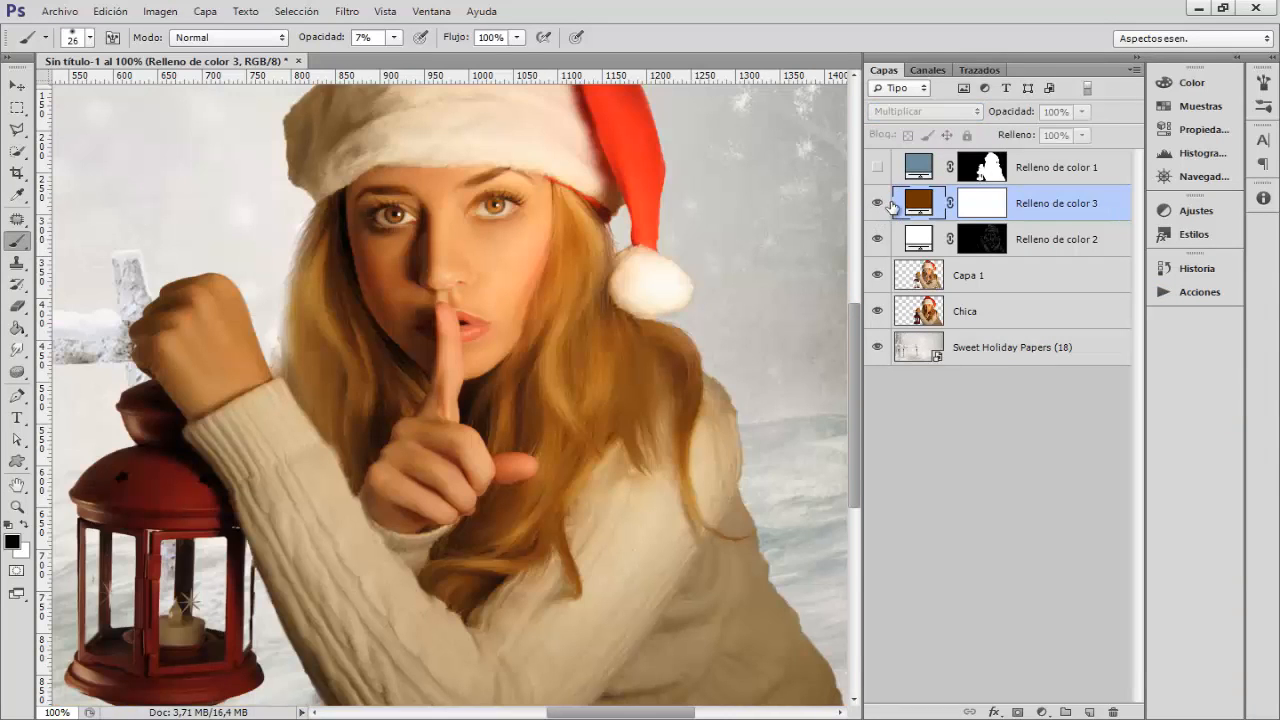
pyautogui.click(877, 203)
# - Change the colour of Relleno de color 3 to the lighter brown 916129
pyautogui.doubleClick(918, 201)
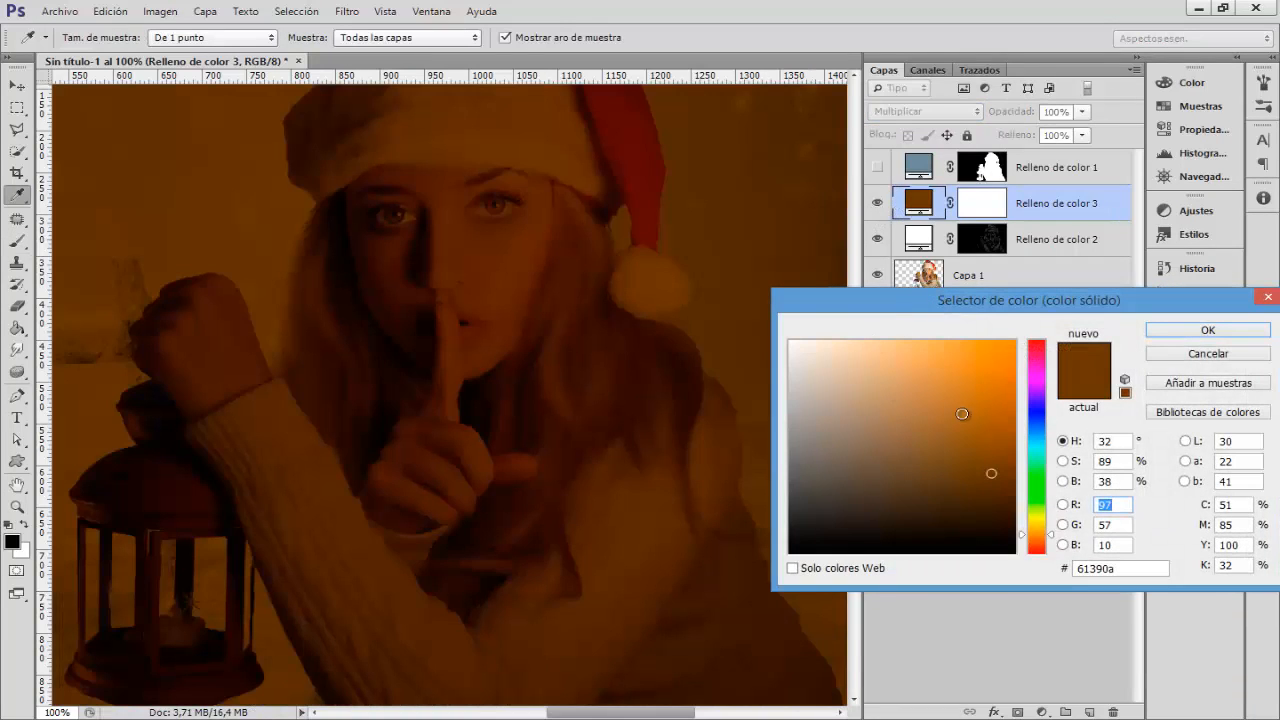
pyautogui.click(975, 450)
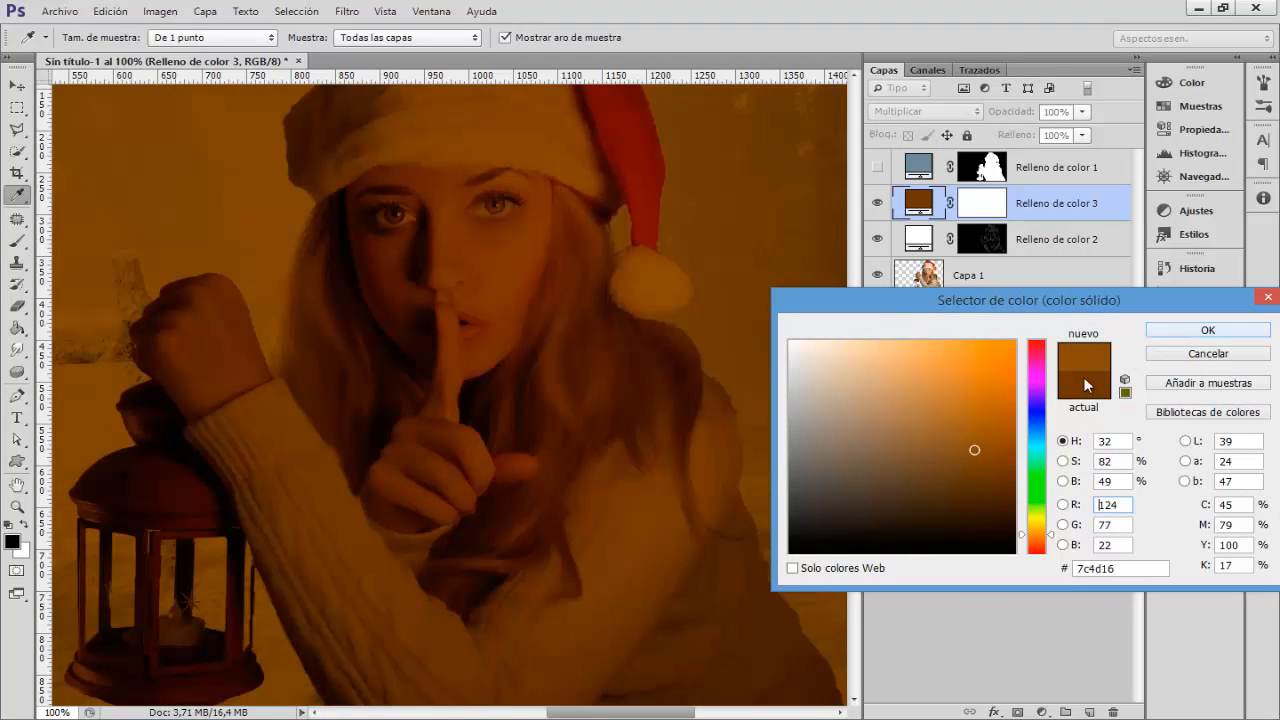
pyautogui.click(969, 416)
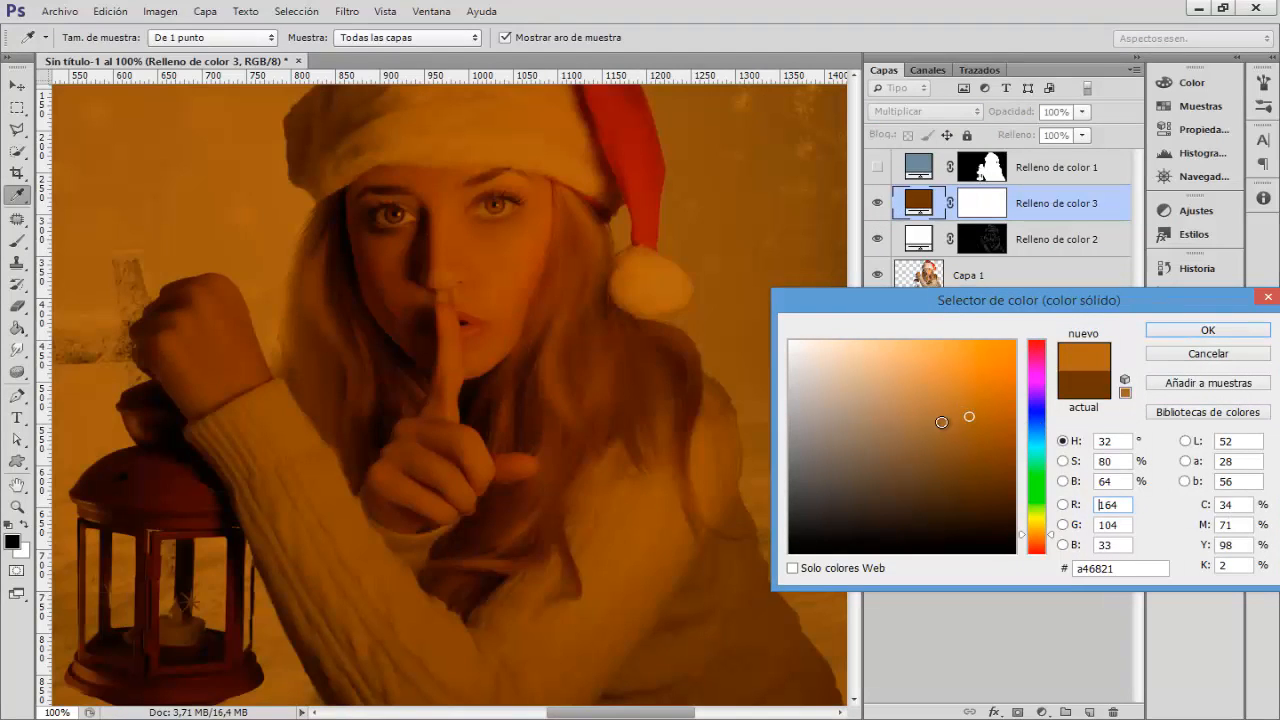
pyautogui.click(951, 432)
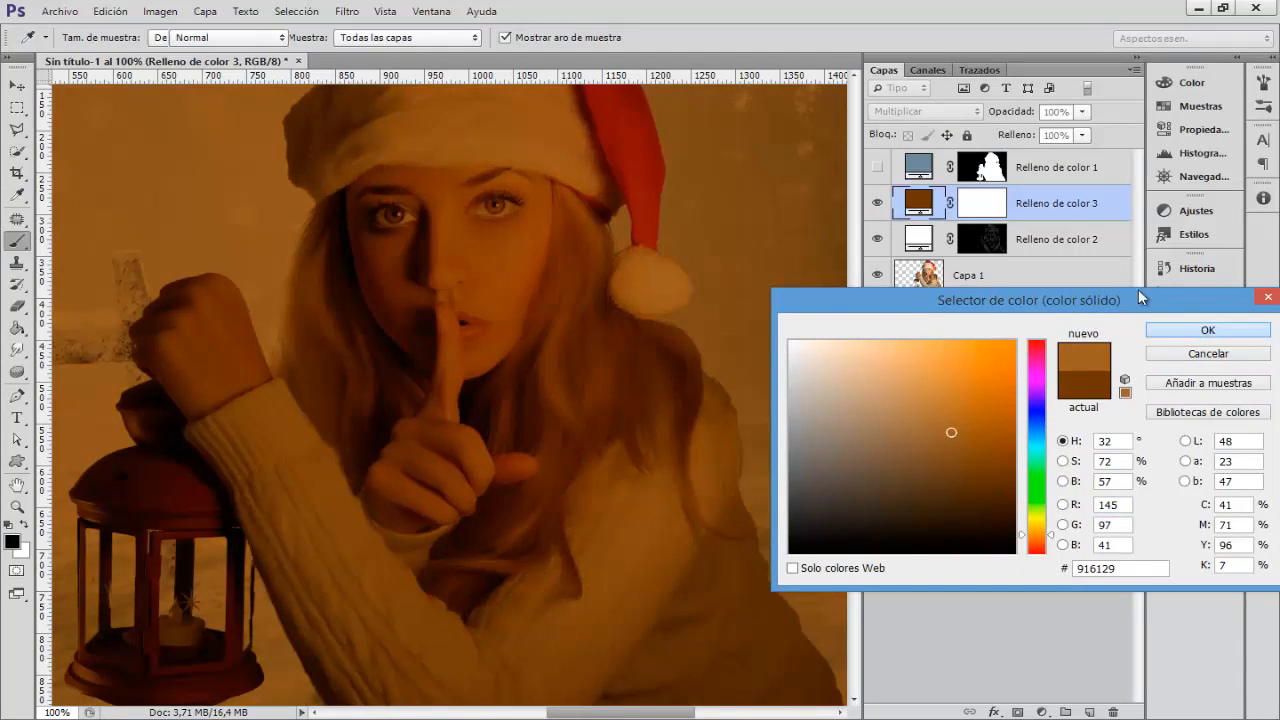
pyautogui.click(1208, 330)
# - Invert the mask of Relleno de color 3 to hide the brown and set the brush opacity to 3%
pyautogui.click(985, 205)
pyautogui.hotkey('ctrl', 'i')
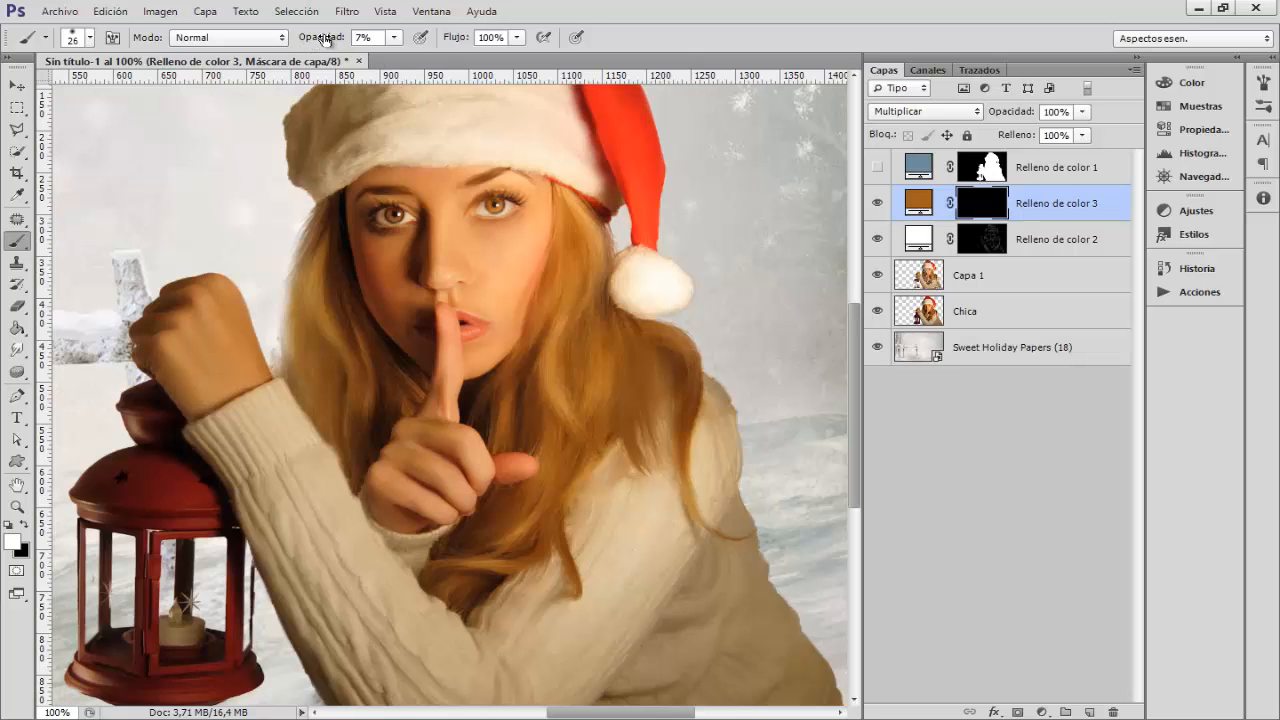
pyautogui.press('Return')
# - Shade around the eyes on the brown fill's mask with a 3 px brush at 8% opacity
pyautogui.scroll(3, 470, 265)
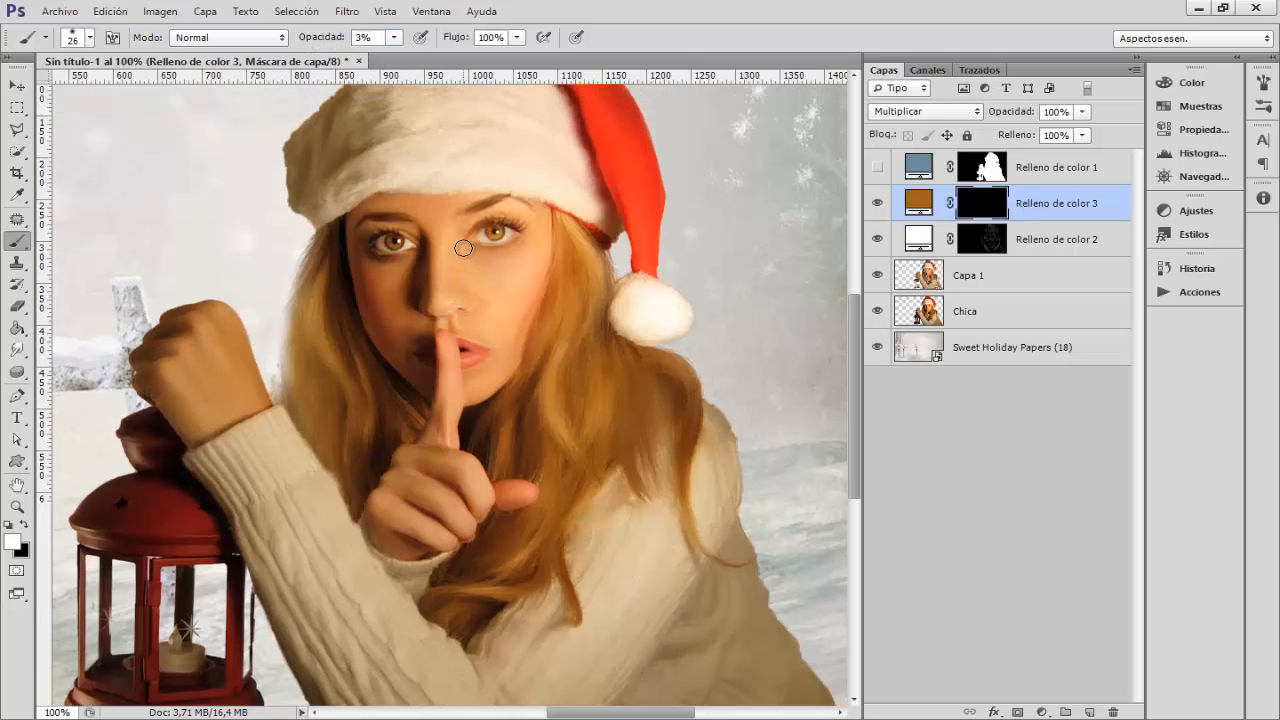
pyautogui.hotkey('ctrl', '+')
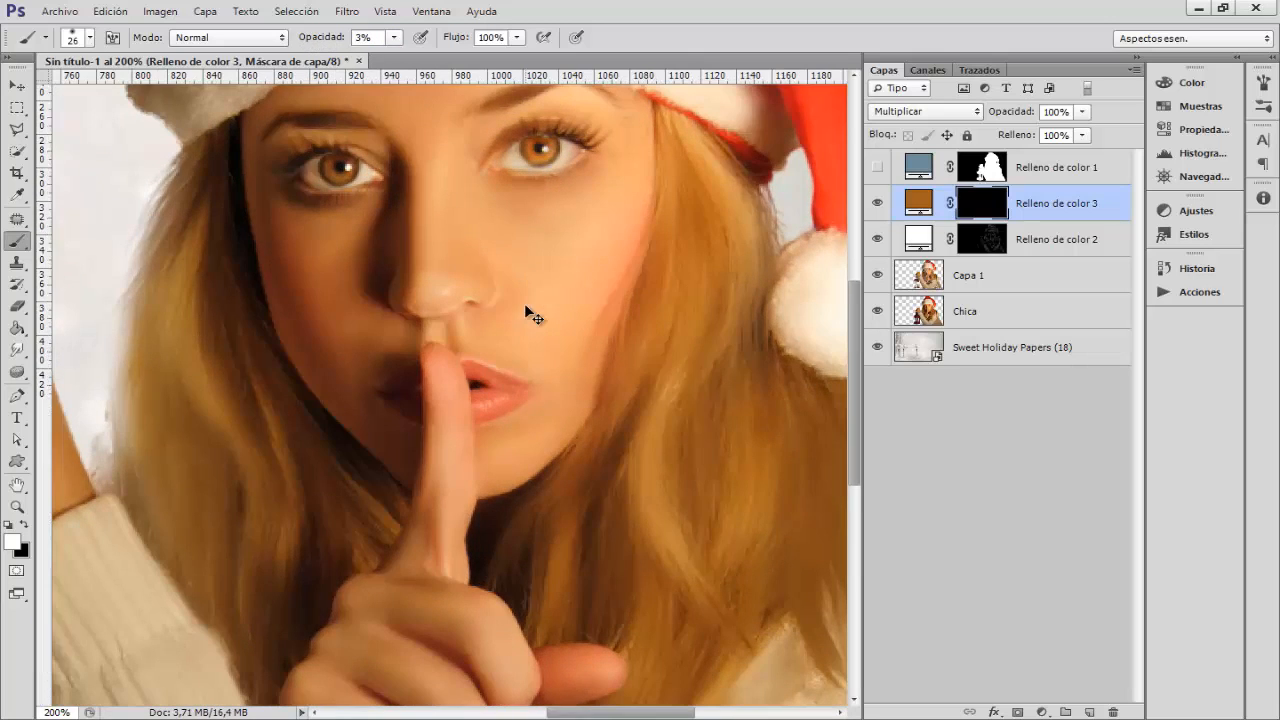
pyautogui.moveTo(535, 315); pyautogui.dragTo(507, 456)
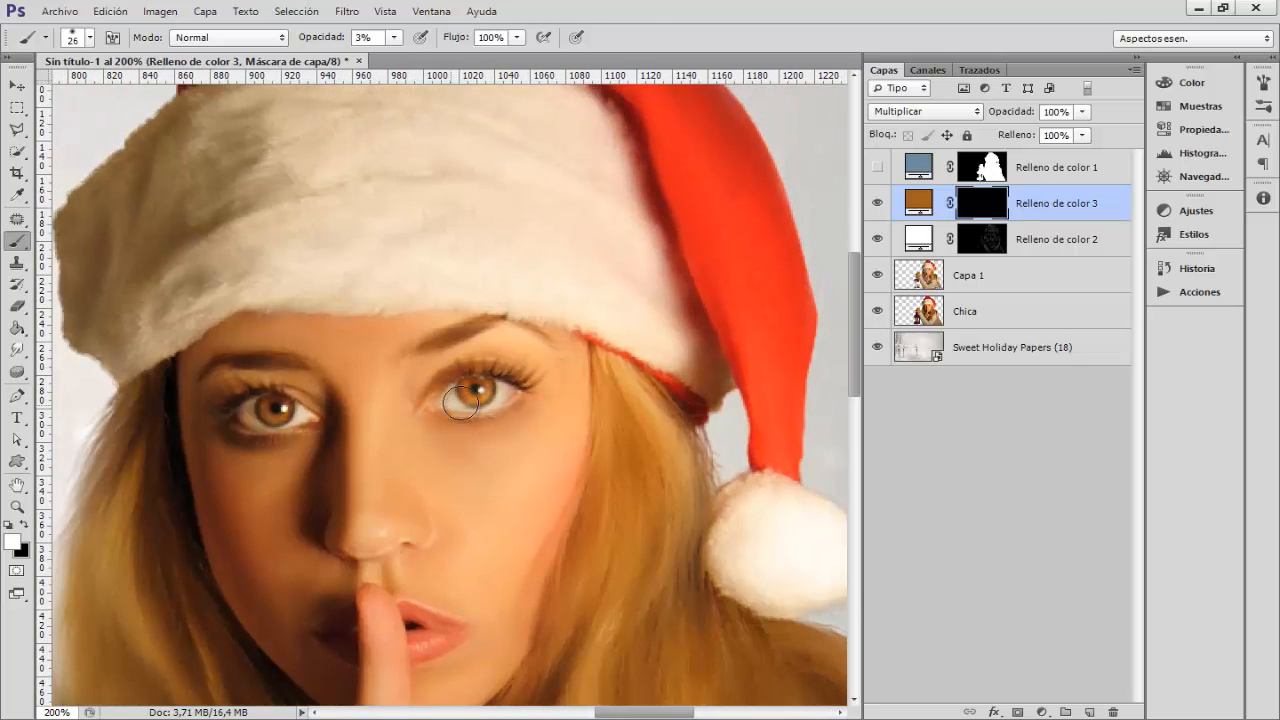
pyautogui.moveTo(464, 381); pyautogui.dragTo(446, 381)
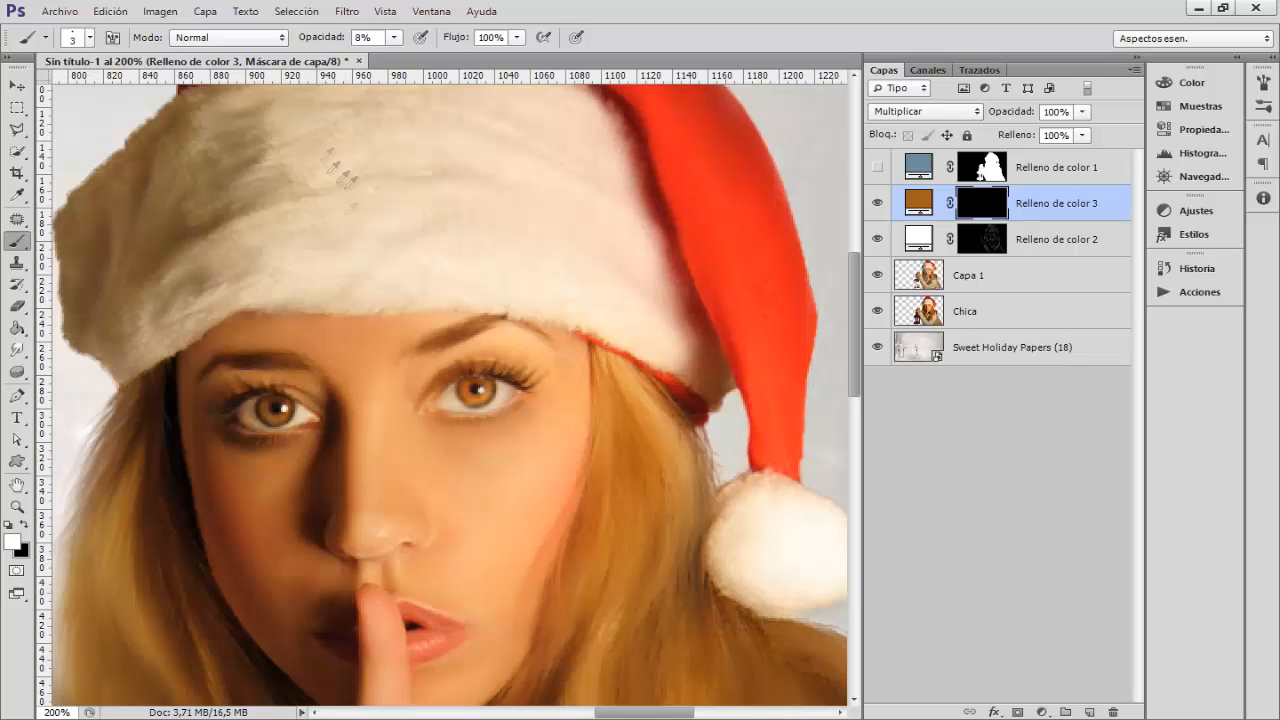
# - Set the brush opacity to 10% and shade the side of the face and cheek on the brown fill's mask with a 29 px brush
pyautogui.moveTo(320, 43); pyautogui.dragTo(323, 43)
pyautogui.moveTo(338, 388); pyautogui.dragTo(342, 388)
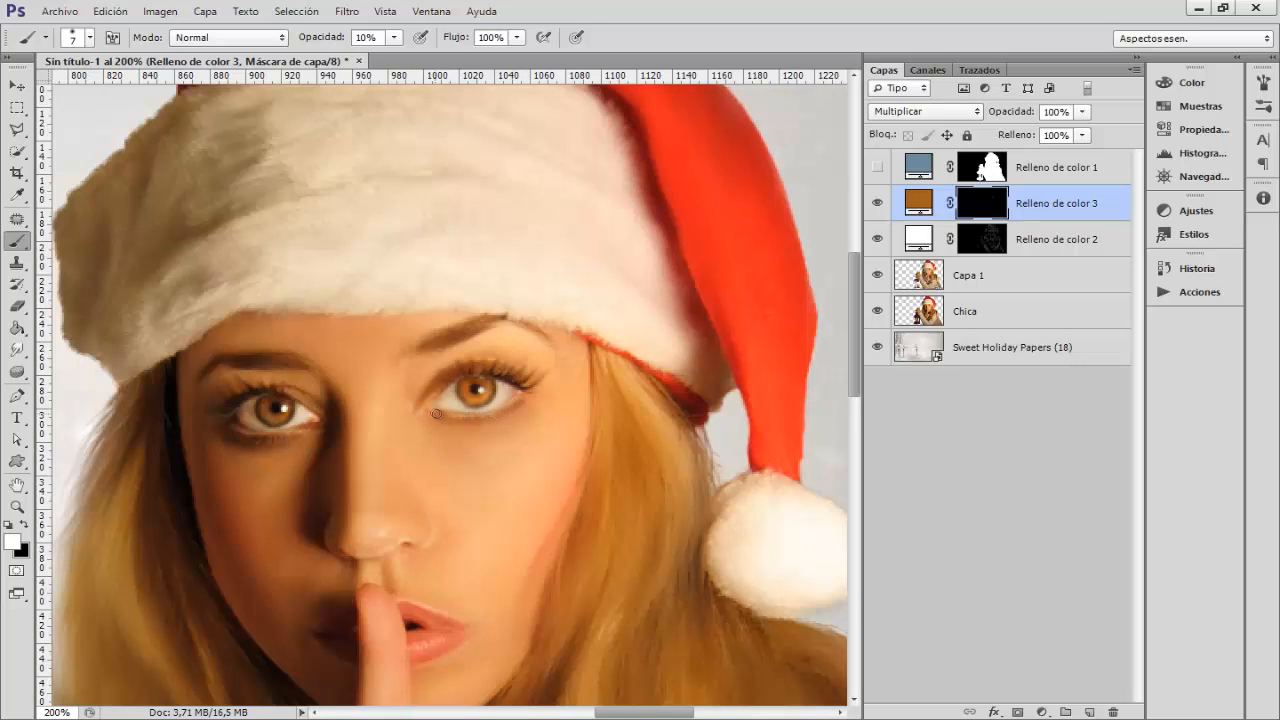
pyautogui.moveTo(400, 531); pyautogui.dragTo(396, 531)
pyautogui.moveTo(228, 431); pyautogui.dragTo(248, 431)
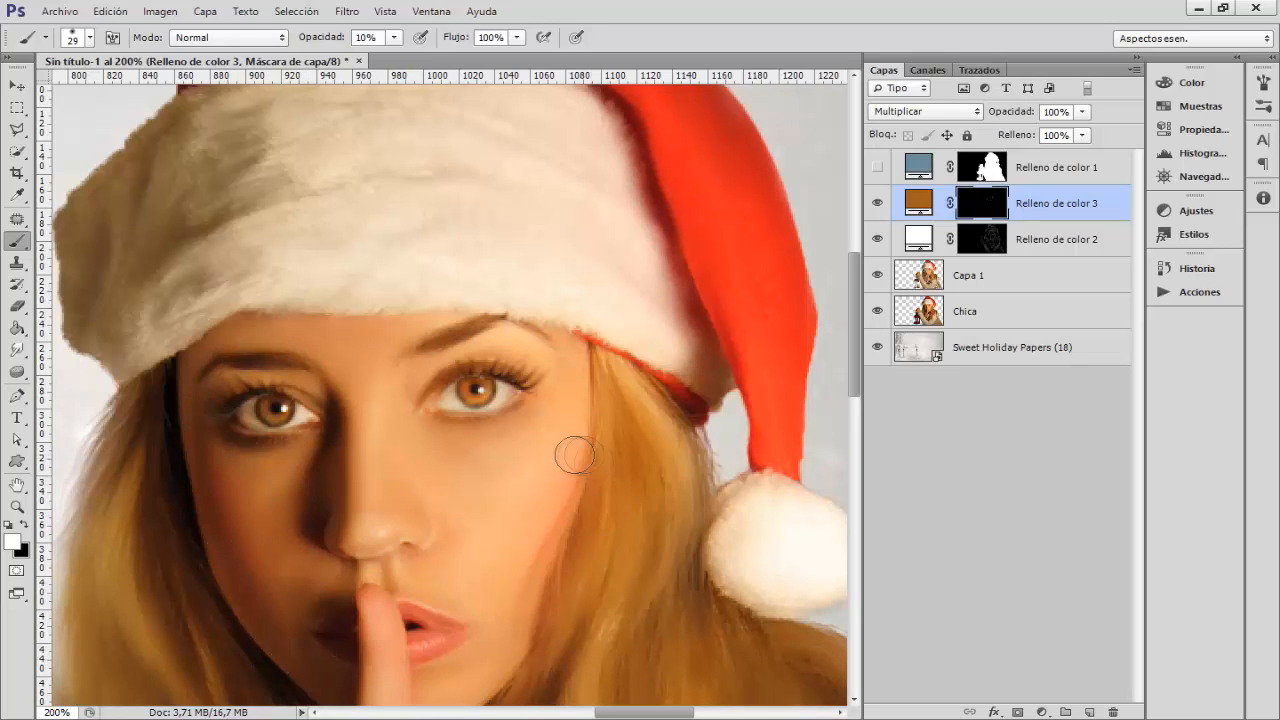
pyautogui.scroll(-3, 610, 500)
pyautogui.scroll(-3, 601, 504)
pyautogui.moveTo(580, 232); pyautogui.dragTo(540, 430)
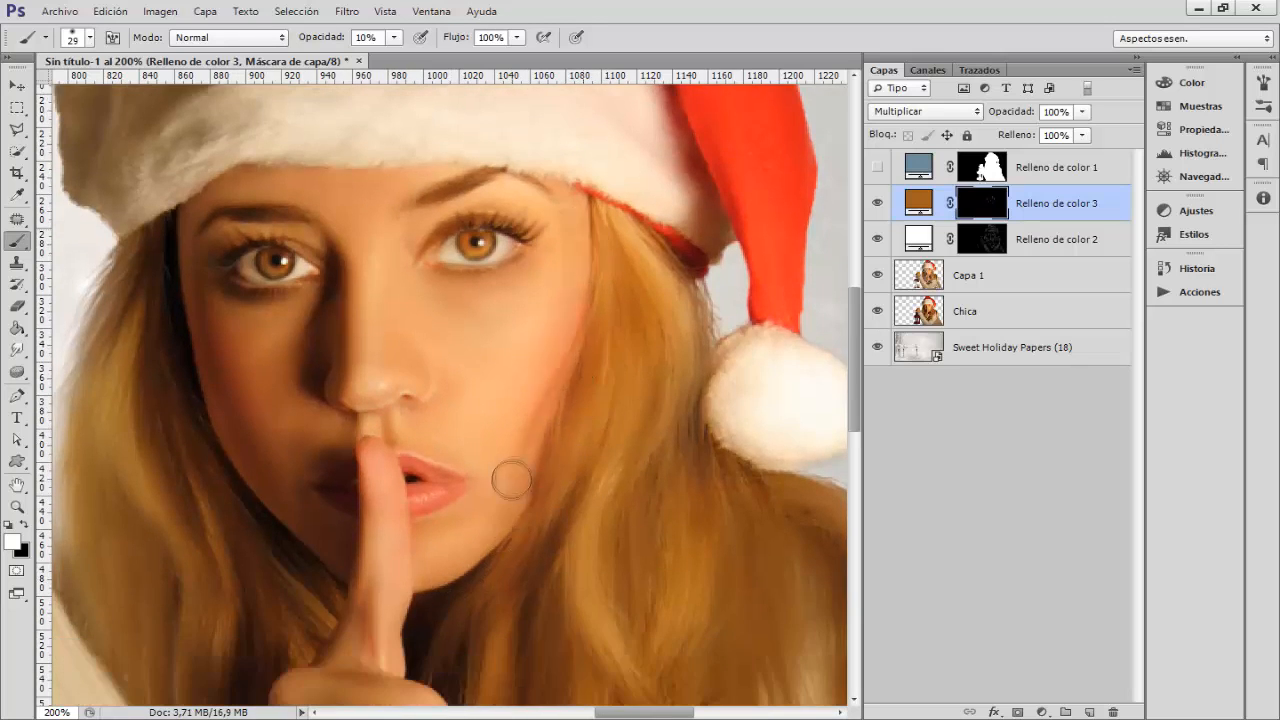
# - Toggle the brown fill's visibility to compare, and shade the fingers on its mask with a 12 px brush at 7% opacity
pyautogui.hotkey('ctrl', '-')
pyautogui.click(877, 203)
pyautogui.click(877, 203)
pyautogui.hotkey('ctrl', '+')
pyautogui.moveTo(432, 407); pyautogui.dragTo(424, 407)
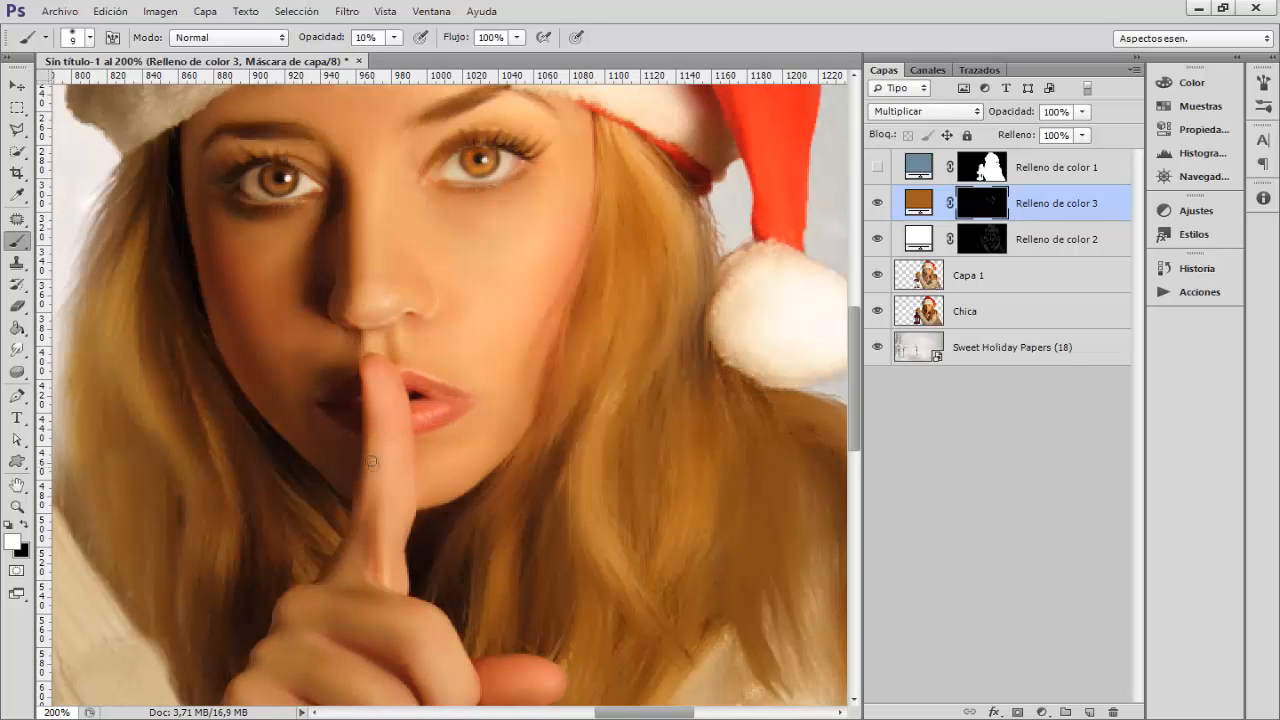
pyautogui.moveTo(319, 39); pyautogui.dragTo(315, 39)
pyautogui.moveTo(460, 350); pyautogui.dragTo(463, 350)
pyautogui.scroll(-3, 371, 422)
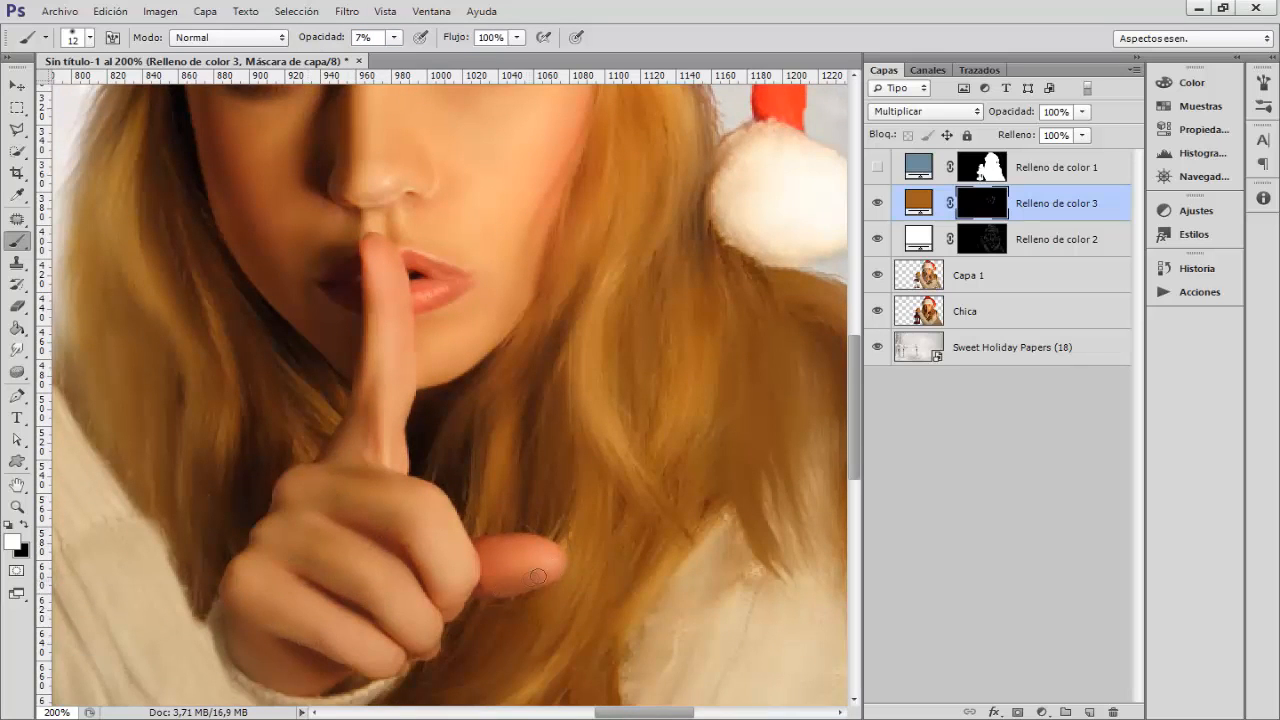
# - Compare the image without the brown fill and shade the raised hand on its mask with a 15 px brush at 7% opacity
pyautogui.hotkey('ctrl', '+')
pyautogui.hotkey('ctrl', '-')
pyautogui.hotkey('ctrl', '-')
pyautogui.hotkey('ctrl', '-')
pyautogui.click(879, 204)
pyautogui.keyDown('alt'); pyautogui.rightClick(300, 395); pyautogui.keyUp('alt')
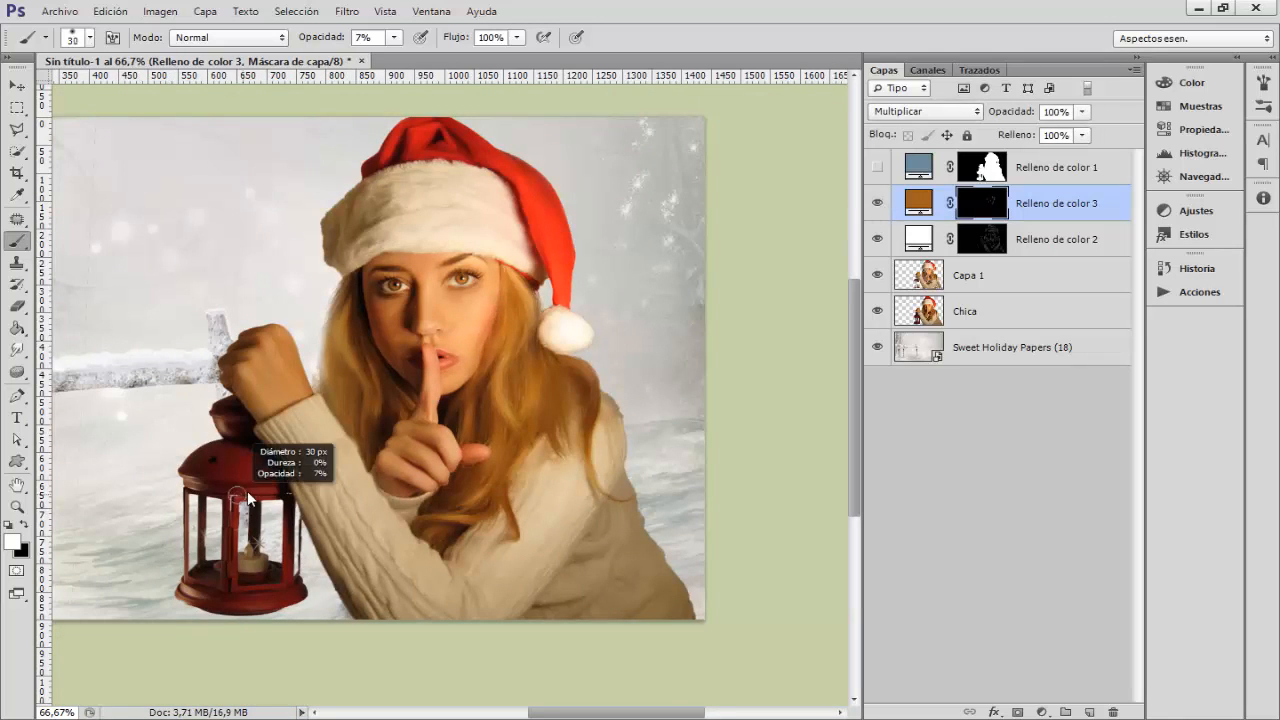
pyautogui.keyDown('alt'); pyautogui.rightClick(280, 371); pyautogui.keyUp('alt')
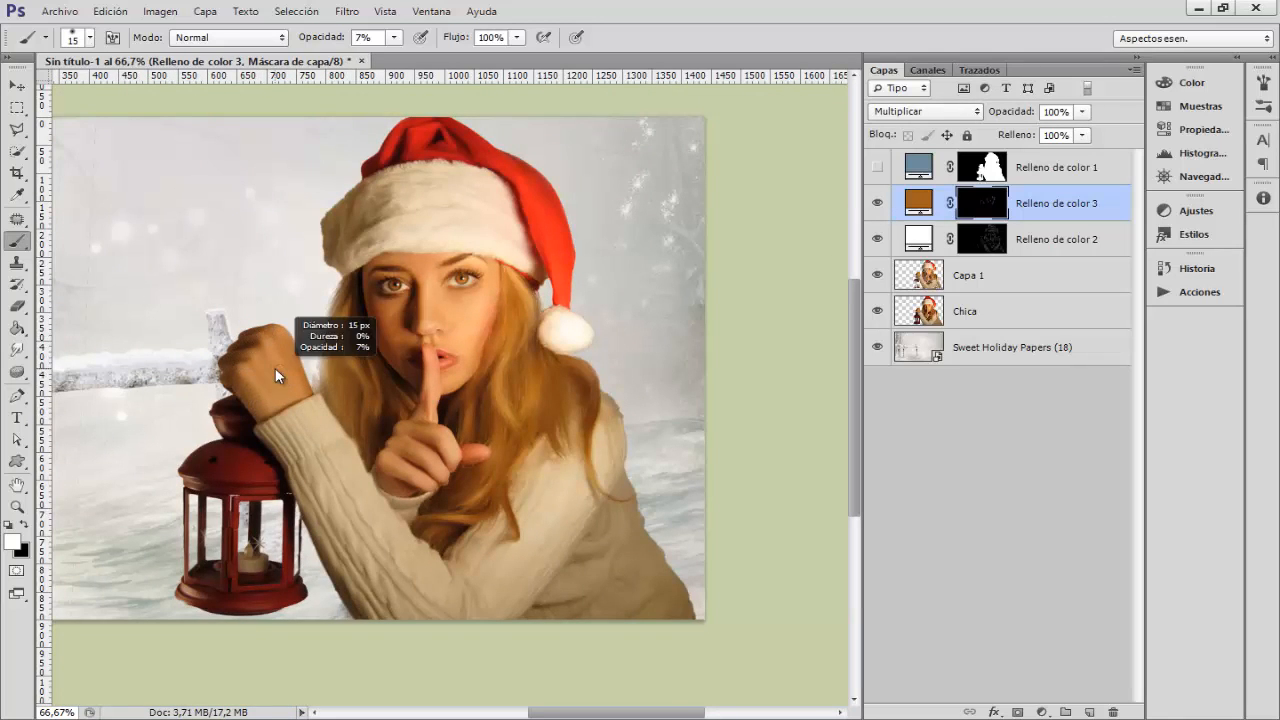
pyautogui.hotkey('ctrl', '+')
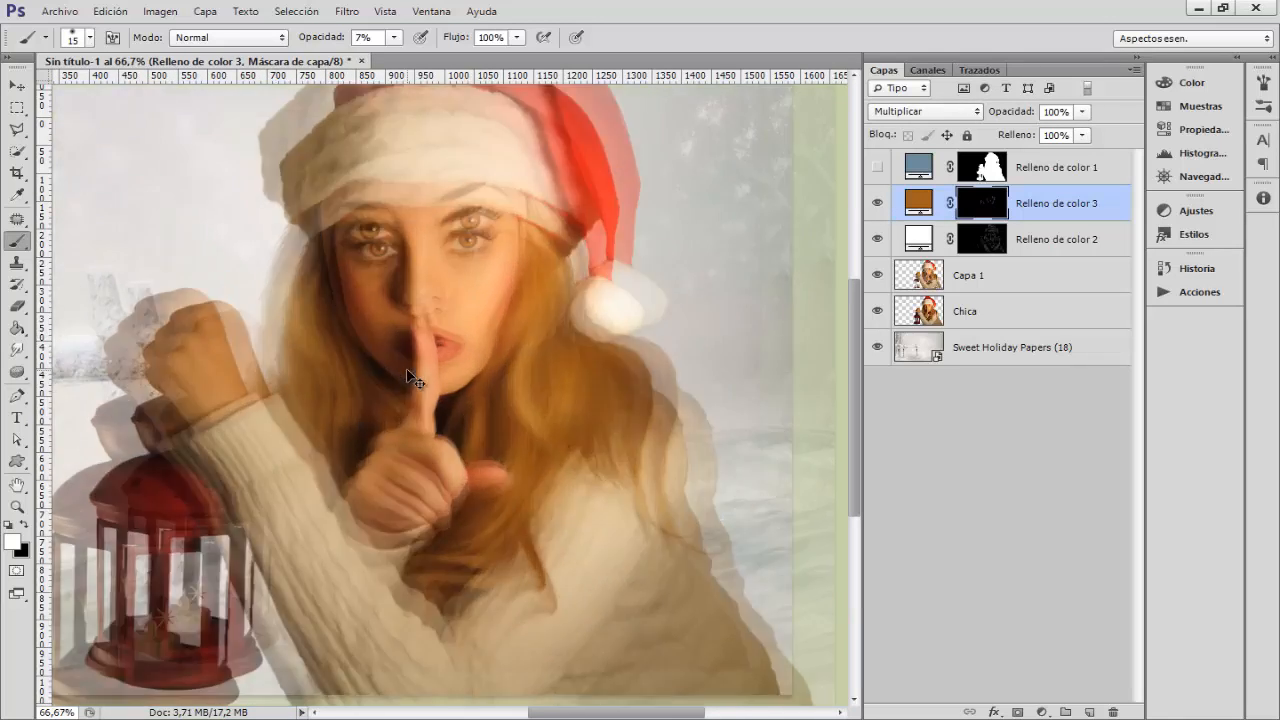
# - Raise the brush opacity to 10% and shade the lantern and sweater on the brown fill's mask with a brush up to 36 px
pyautogui.press('0')
pyautogui.press('3')
pyautogui.press('1')
pyautogui.hotkey('ctrl', '-')
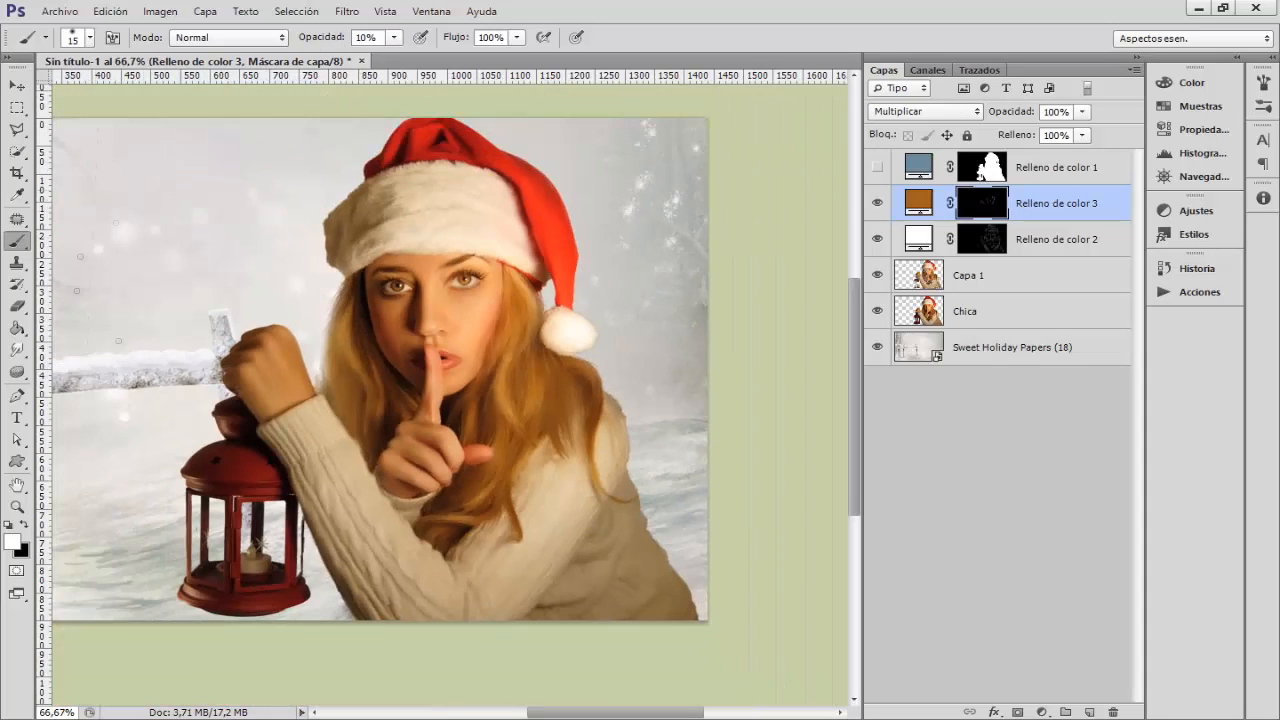
pyautogui.keyDown('alt'); pyautogui.rightClick(238, 476); pyautogui.keyUp('alt')
pyautogui.keyDown('alt'); pyautogui.rightClick(546, 543); pyautogui.keyUp('alt')
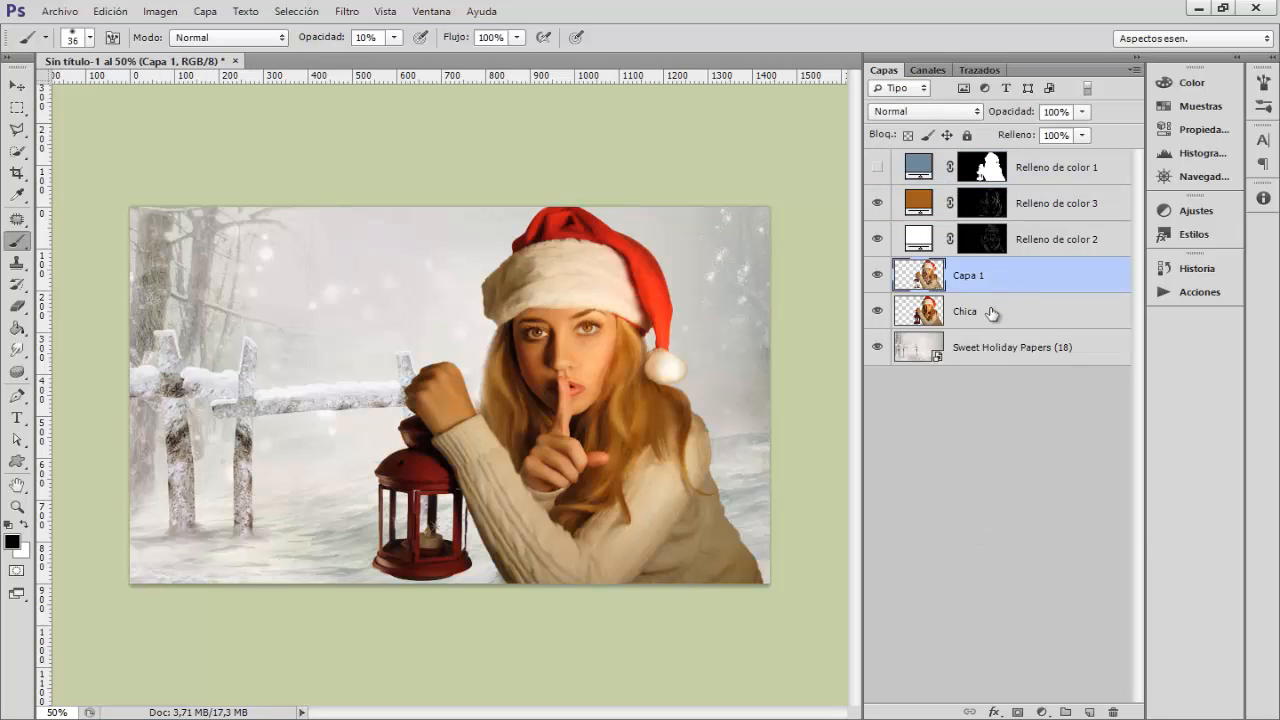
# - Add a layer above Capa 1 and lighten the candle and its flame with a white 11 px brush at 23% opacity
pyautogui.click(1089, 712)
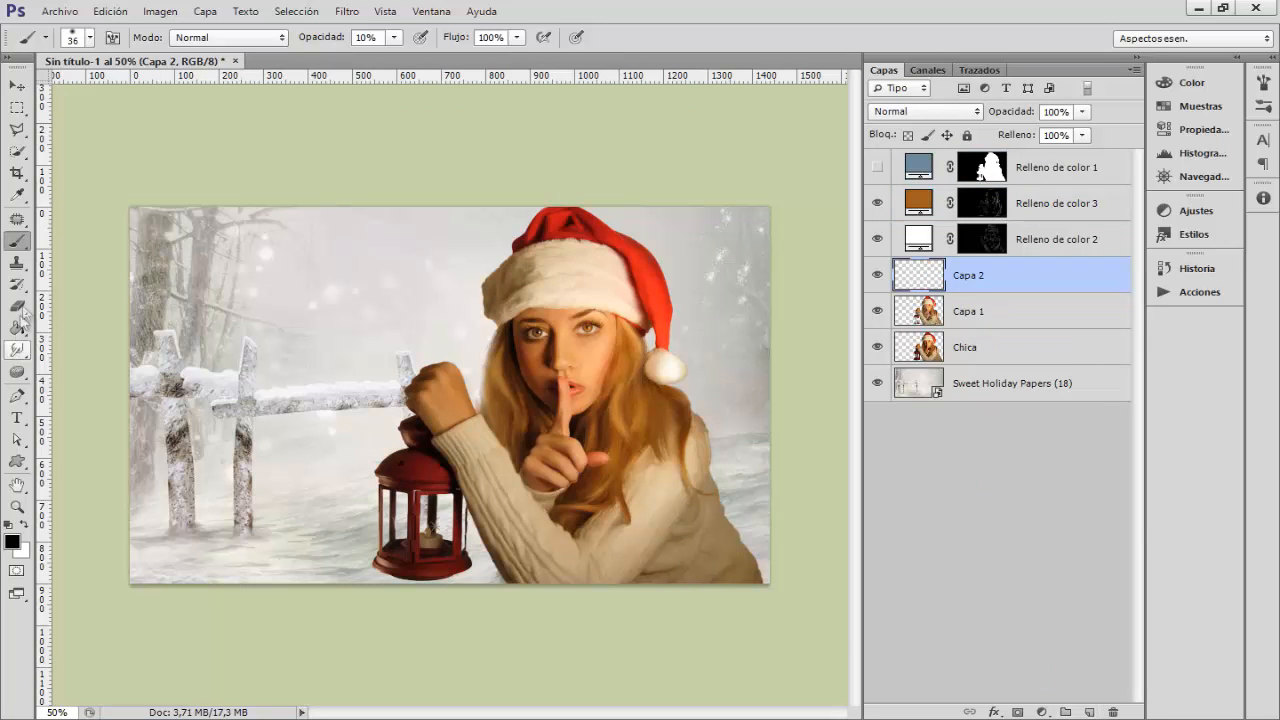
pyautogui.press('x')
pyautogui.hotkey('ctrl', '+')
pyautogui.hotkey('ctrl', '+')
pyautogui.hotkey('ctrl', '+')
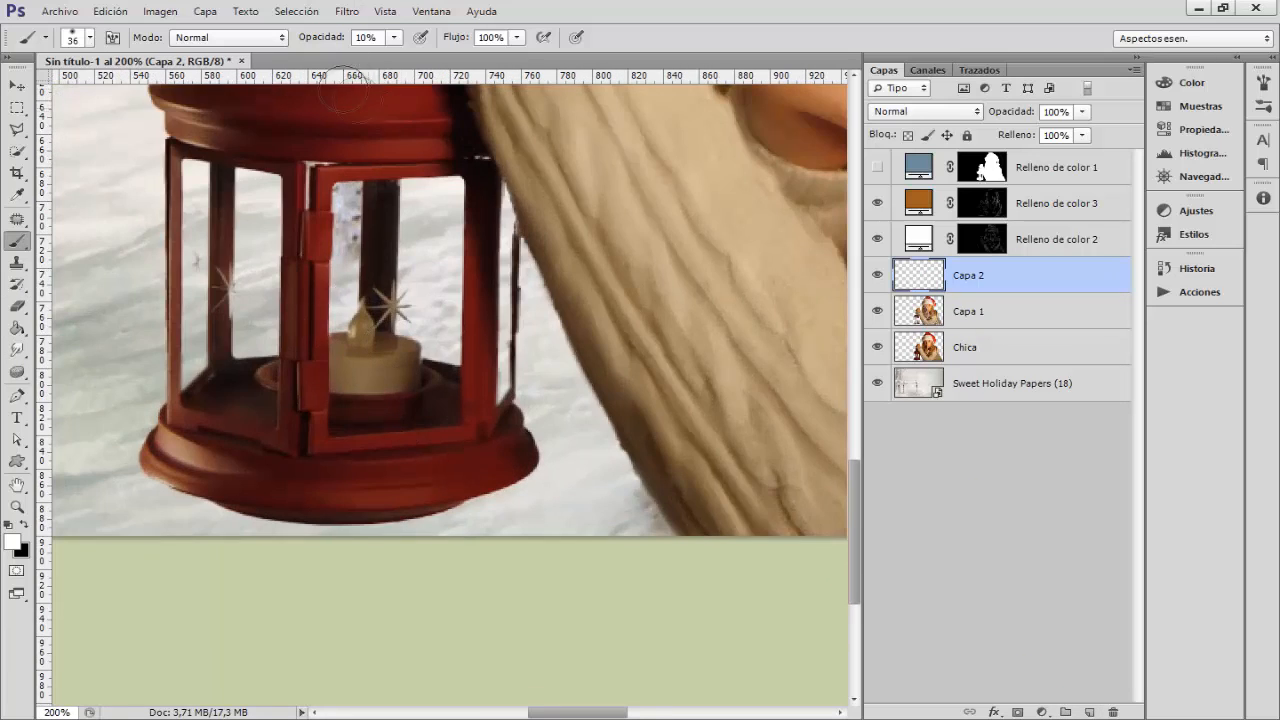
pyautogui.moveTo(323, 39); pyautogui.dragTo(336, 39)
pyautogui.keyDown('alt'); pyautogui.rightClick(394, 362); pyautogui.keyUp('alt')
pyautogui.moveTo(361, 341)
pyautogui.mouseDown()
pyautogui.moveTo(397, 353)
pyautogui.moveTo(346, 359)
pyautogui.moveTo(346, 380)
pyautogui.moveTo(396, 385)
pyautogui.moveTo(407, 367)
pyautogui.moveTo(359, 373)
pyautogui.mouseUp()
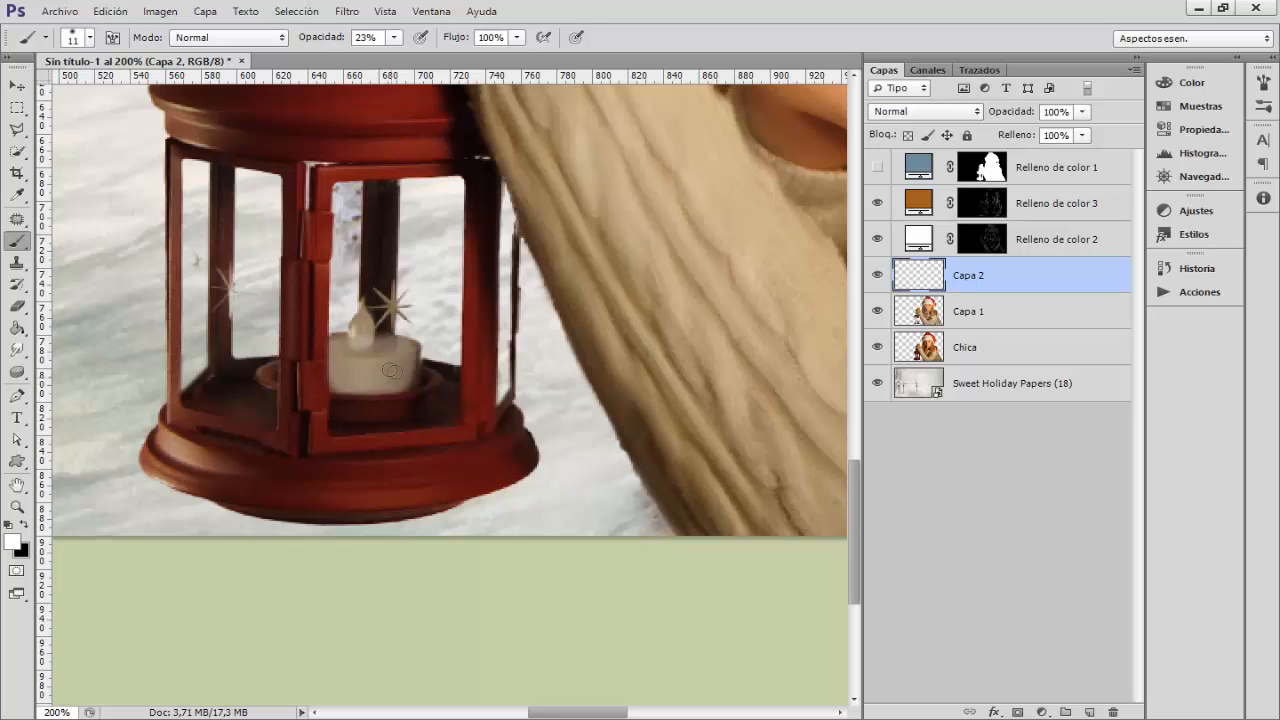
pyautogui.moveTo(364, 339); pyautogui.dragTo(363, 314)
# - Add another layer above the candle highlights and set the foreground colour to a bright orange
pyautogui.click(1088, 712)
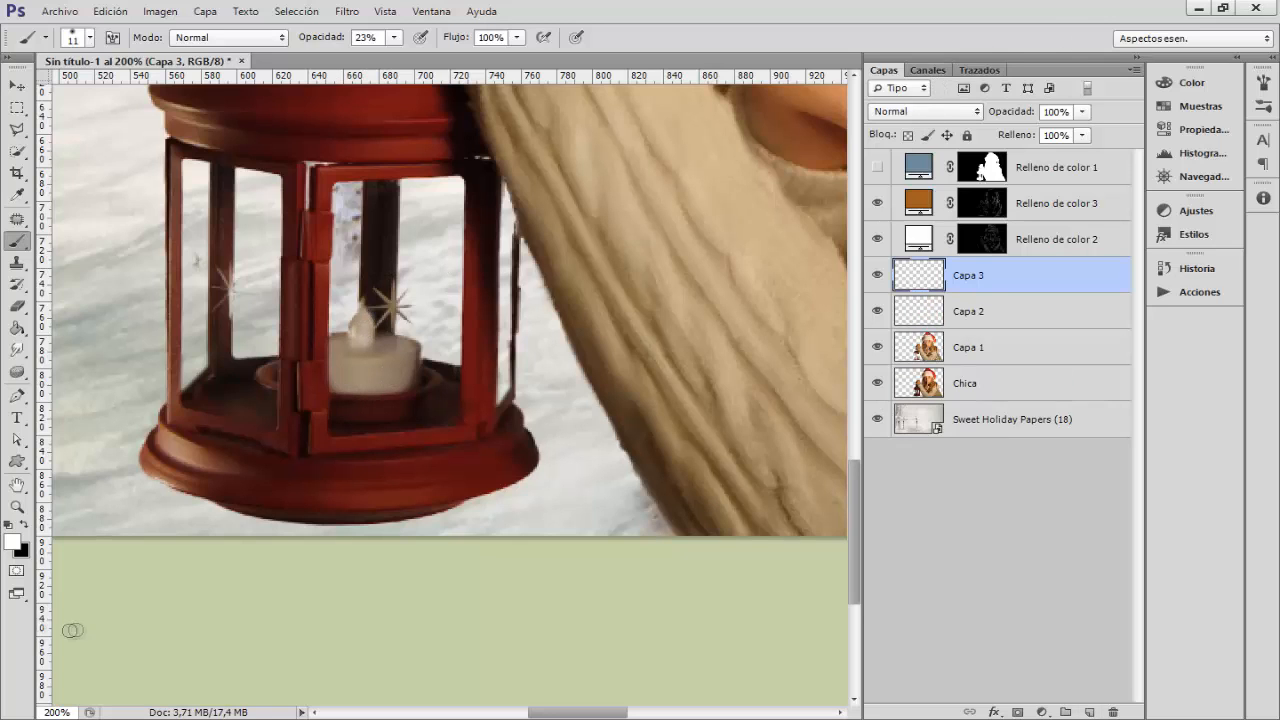
pyautogui.click(12, 541)
pyautogui.click(1036, 529)
pyautogui.moveTo(986, 391); pyautogui.dragTo(987, 362)
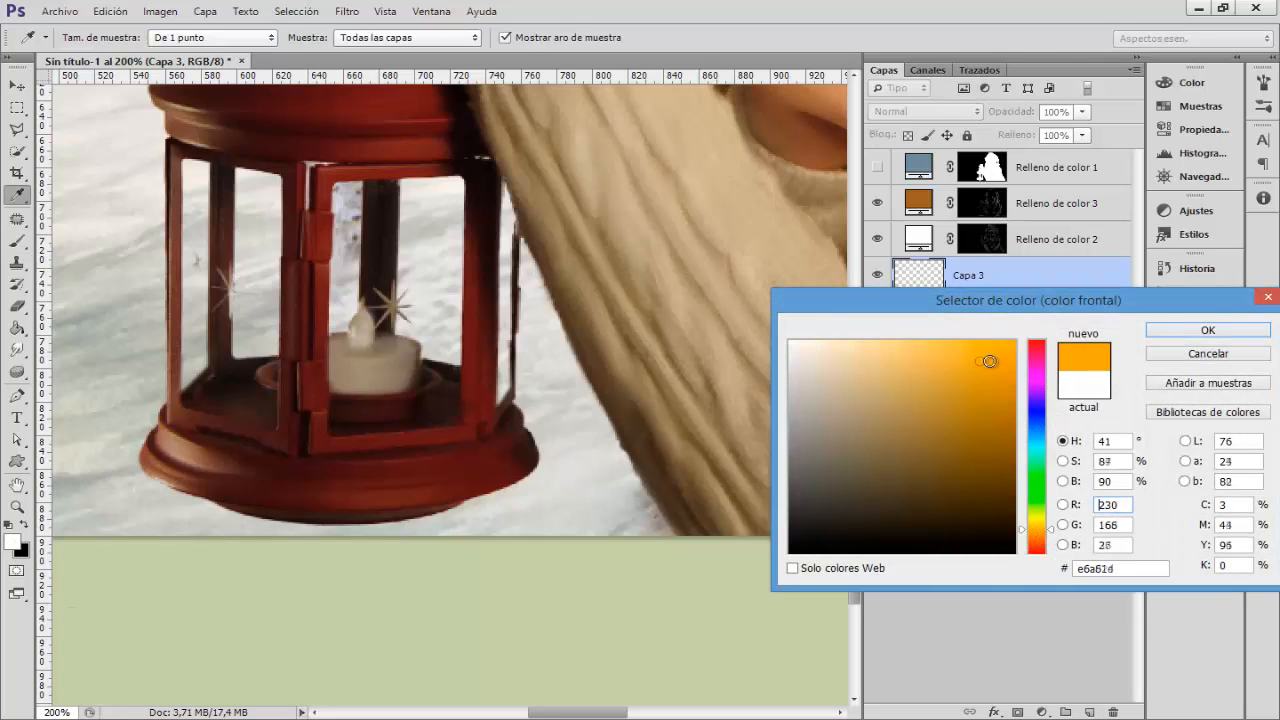
pyautogui.click(1200, 331)
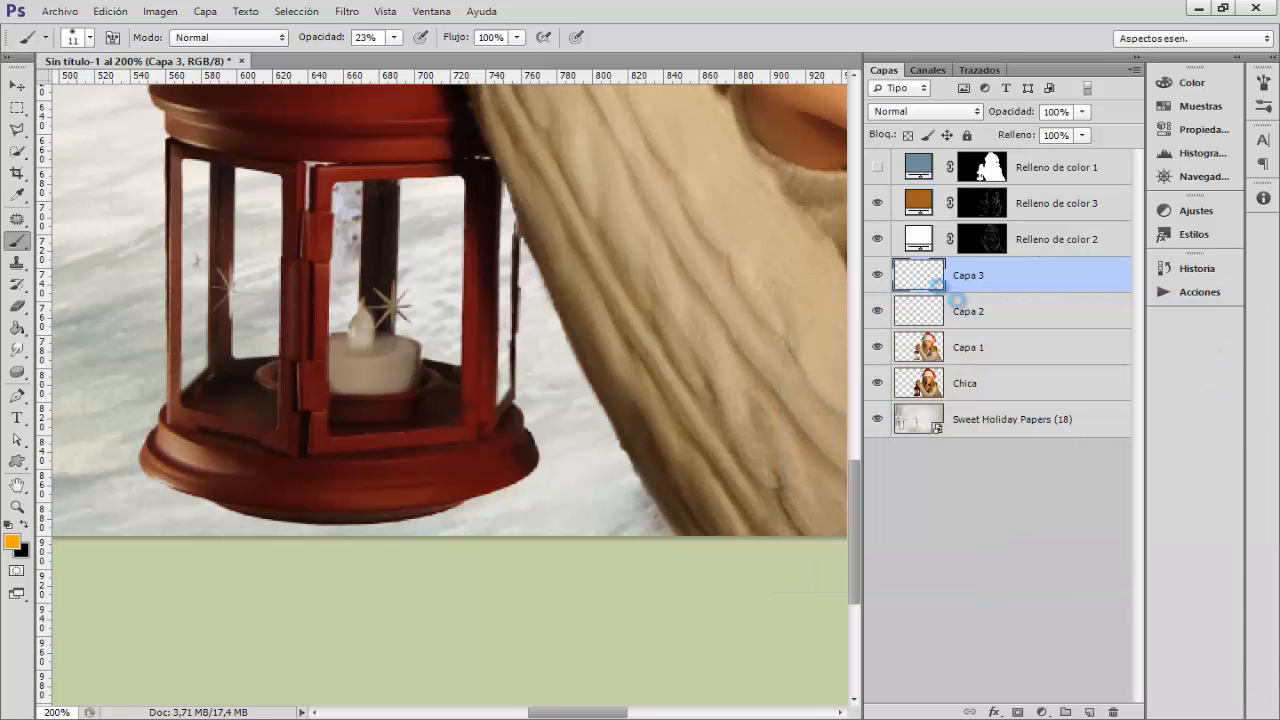
# - Paint orange over the candle on Capa 3 with a 30 px brush and set the layer's blend mode to Trama
pyautogui.keyDown('ctrl'); pyautogui.click(918, 276); pyautogui.keyUp('ctrl')
pyautogui.click(574, 283)
pyautogui.keyDown('alt'); pyautogui.rightClick(360, 338); pyautogui.keyUp('alt')
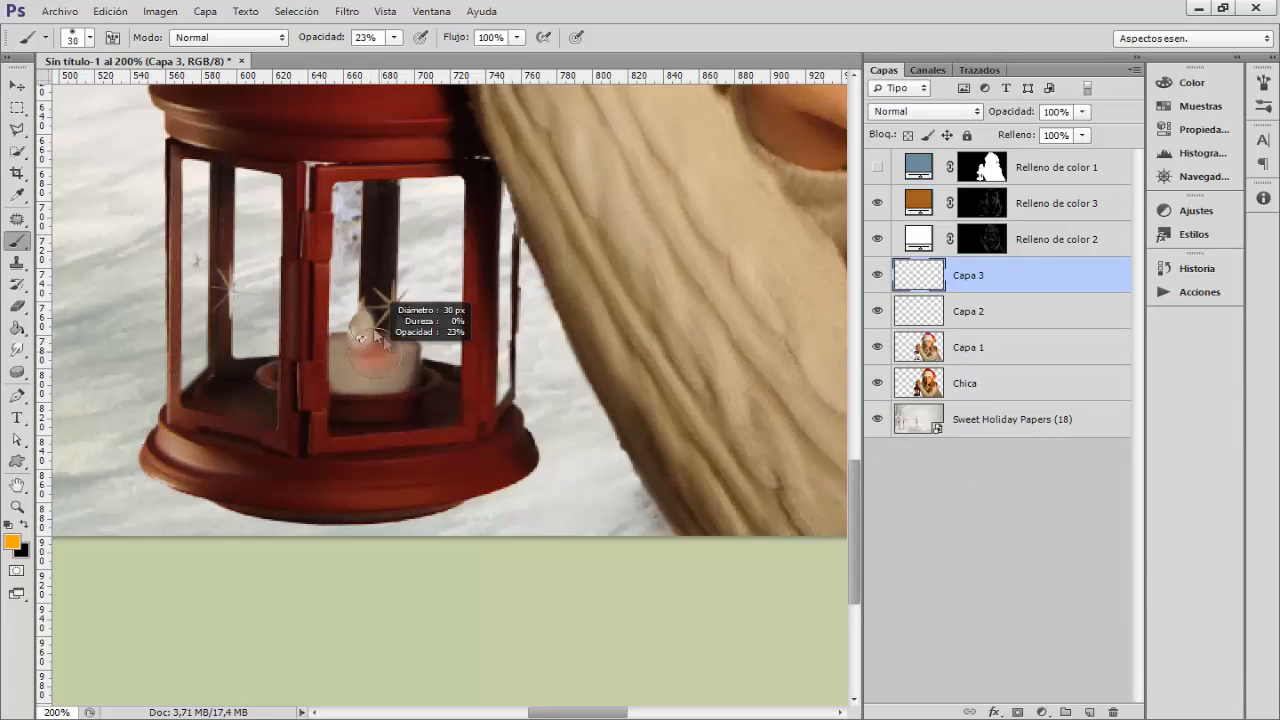
pyautogui.moveTo(372, 345); pyautogui.dragTo(368, 360)
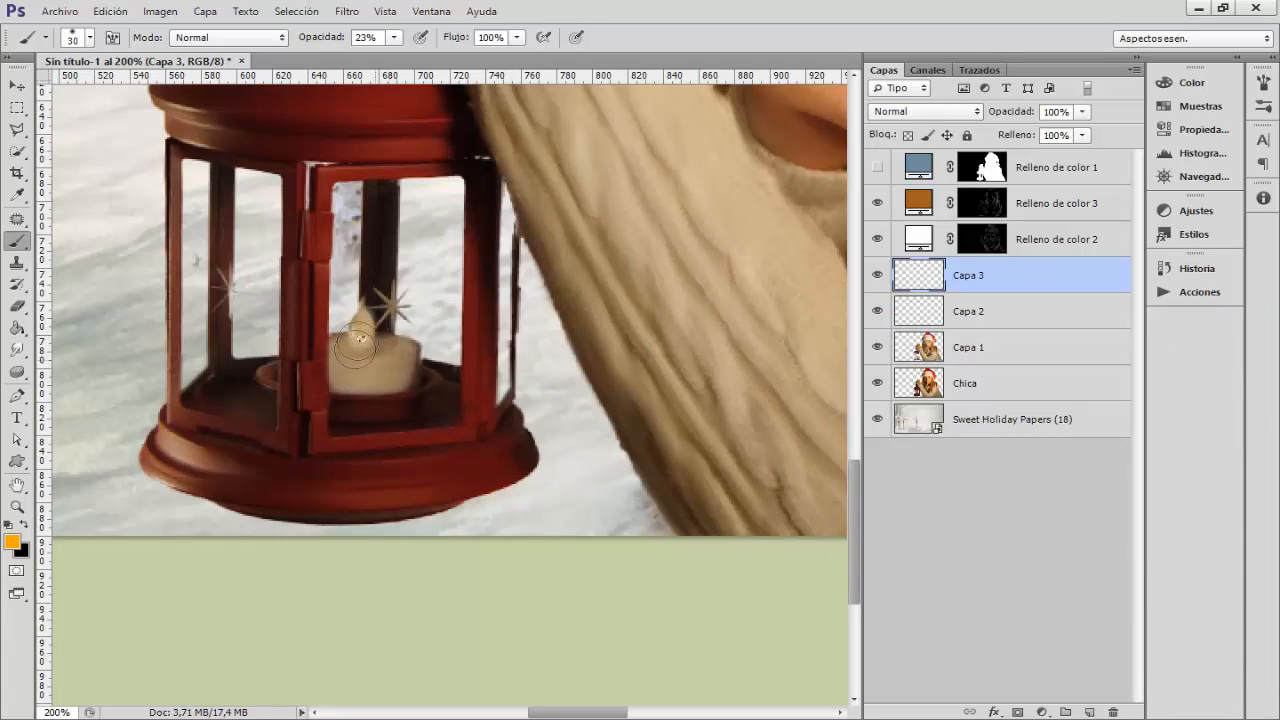
pyautogui.click(918, 111)
pyautogui.click(909, 264)
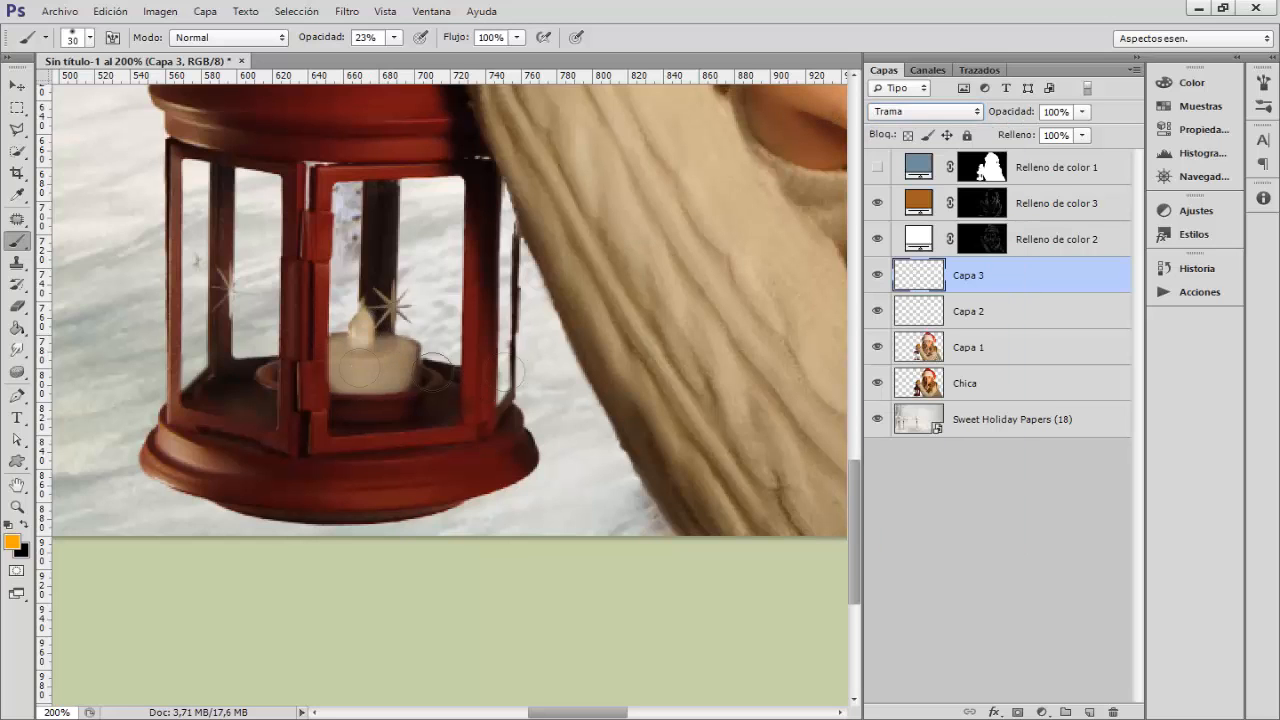
# - Add a layer, dab an orange glow around the candle with a 138 px brush, and set its blend mode to Luz suave
pyautogui.click(1089, 711)
pyautogui.keyDown('alt'); pyautogui.rightClick(369, 338); pyautogui.keyUp('alt')
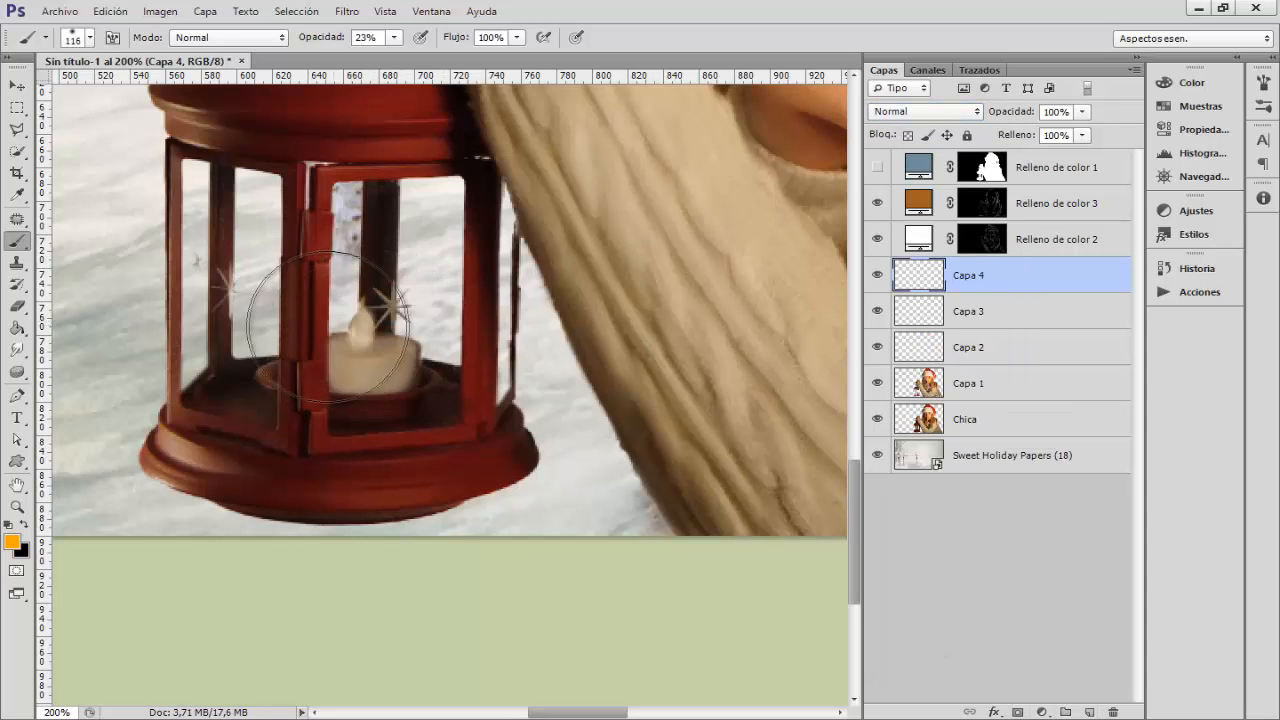
pyautogui.keyDown('alt'); pyautogui.rightClick(327, 323); pyautogui.keyUp('alt')
pyautogui.keyDown('alt'); pyautogui.rightClick(365, 303); pyautogui.keyUp('alt')
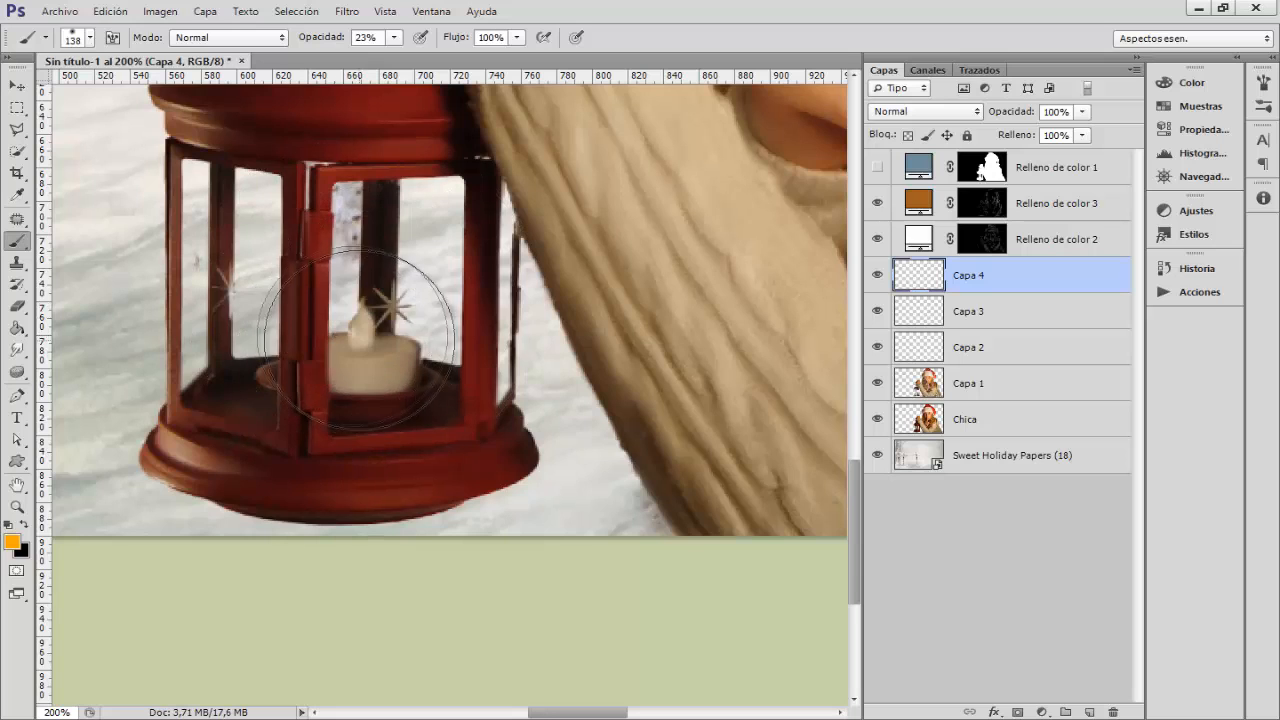
pyautogui.click(364, 318)
pyautogui.click(364, 321)
pyautogui.click(364, 321)
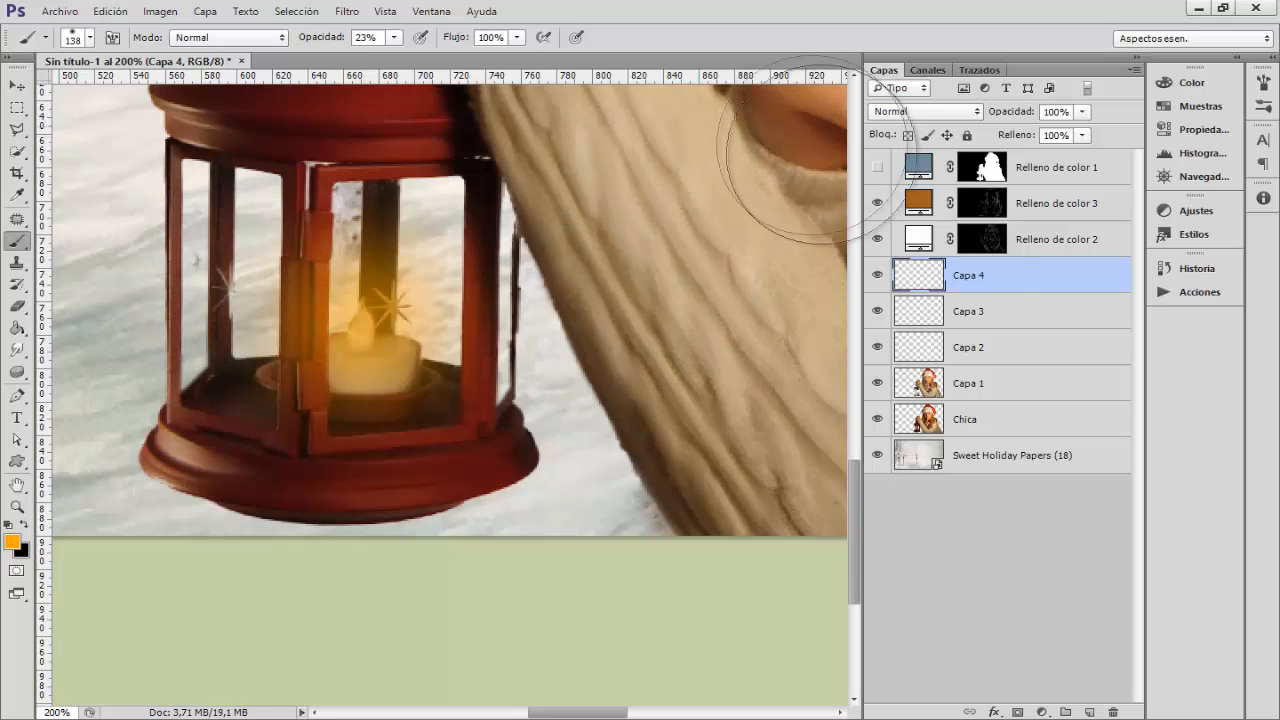
pyautogui.click(925, 111)
pyautogui.click(925, 333)
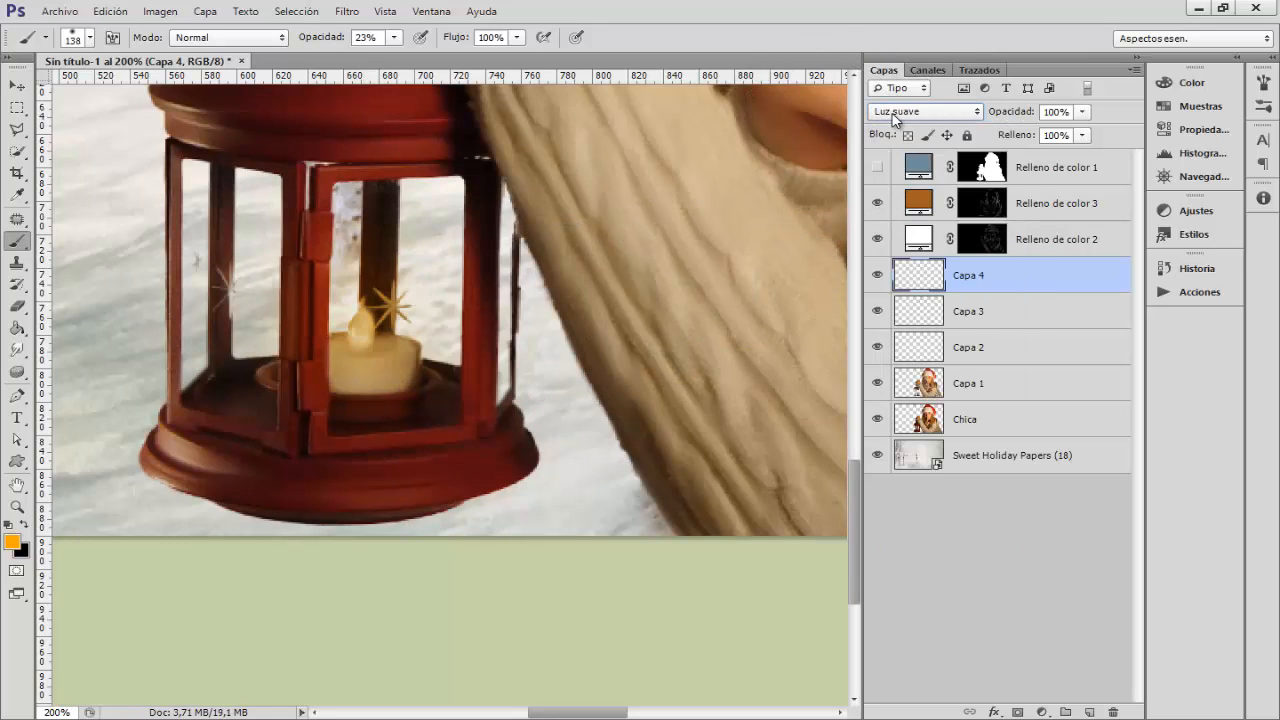
# - Add a layer and dab a large orange glow over the whole lantern with soft 338 px and 272 px brushes
pyautogui.click(1089, 712)
pyautogui.hotkey('ctrl', '-')
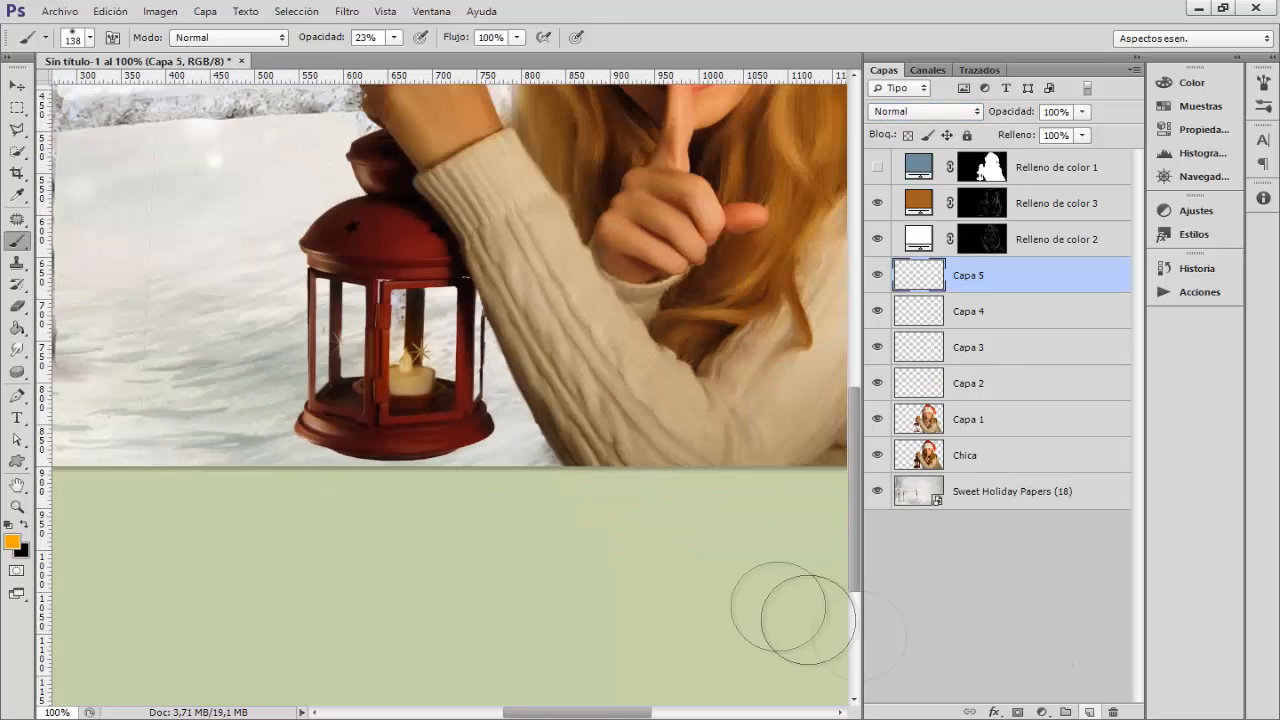
pyautogui.moveTo(378, 335); pyautogui.dragTo(478, 335)
pyautogui.click(397, 337)
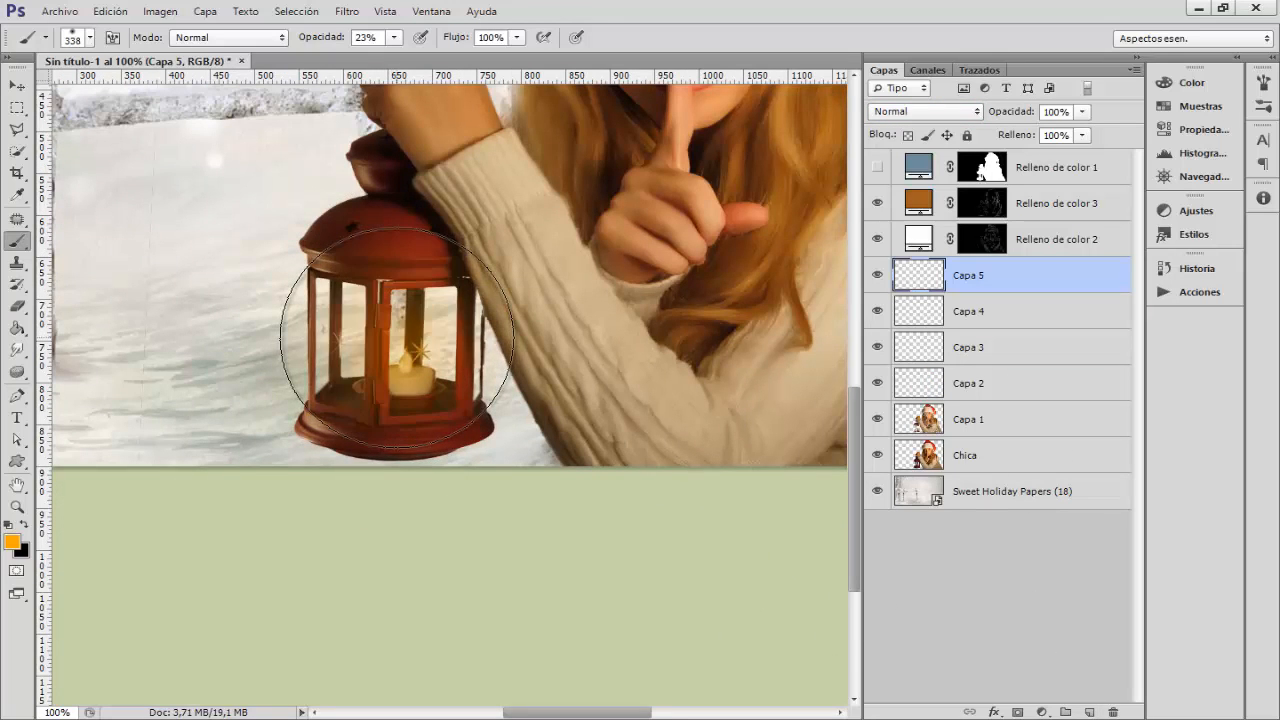
pyautogui.click(397, 337)
pyautogui.moveTo(419, 358); pyautogui.dragTo(388, 358)
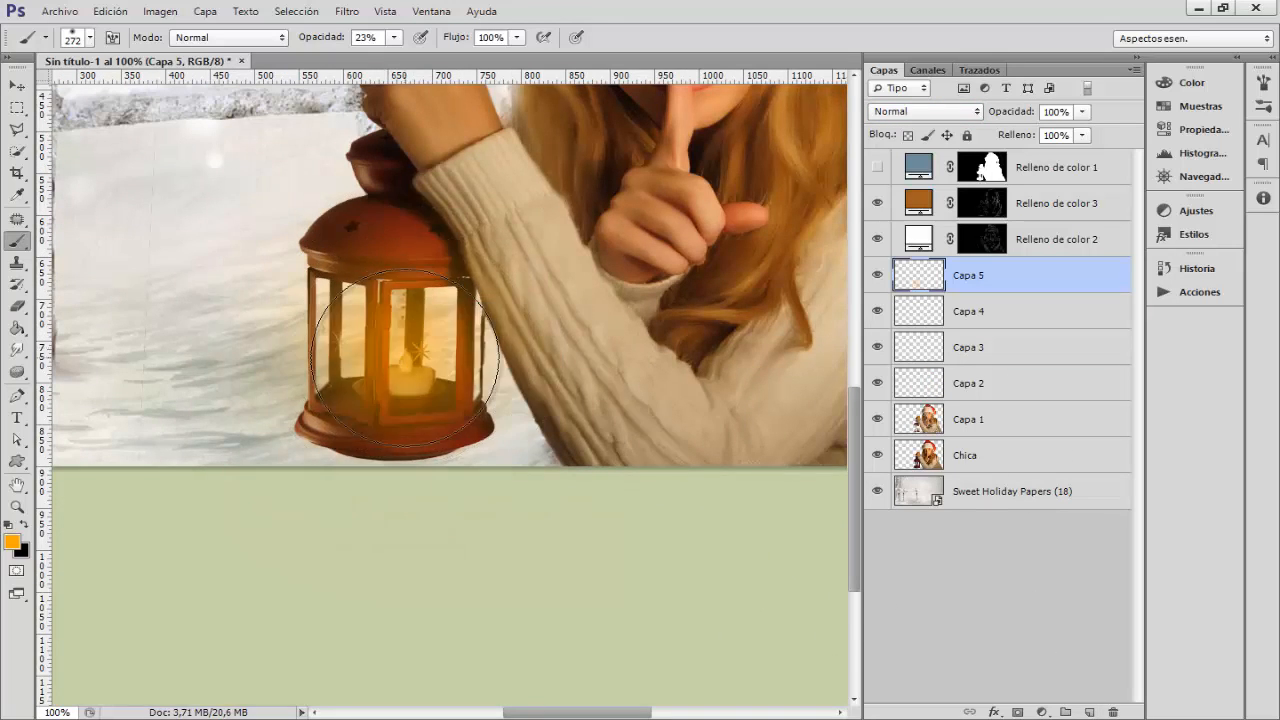
pyautogui.click(404, 357)
# - Try several blend modes on Capa 5, such as Superponer and Luz intensa, and set it to Trama
pyautogui.click(894, 110)
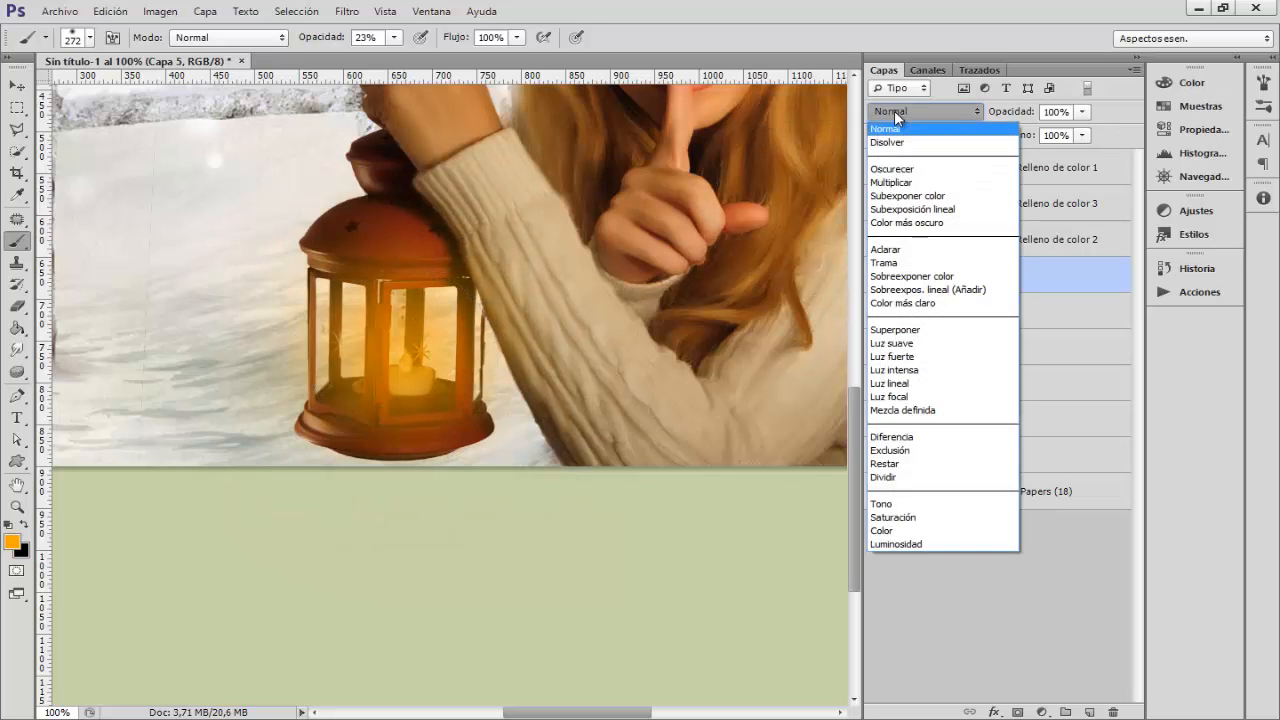
pyautogui.click(915, 244)
pyautogui.press('Down')
pyautogui.press('Down')
pyautogui.press('Down')
pyautogui.press('Down')
pyautogui.press('Down')
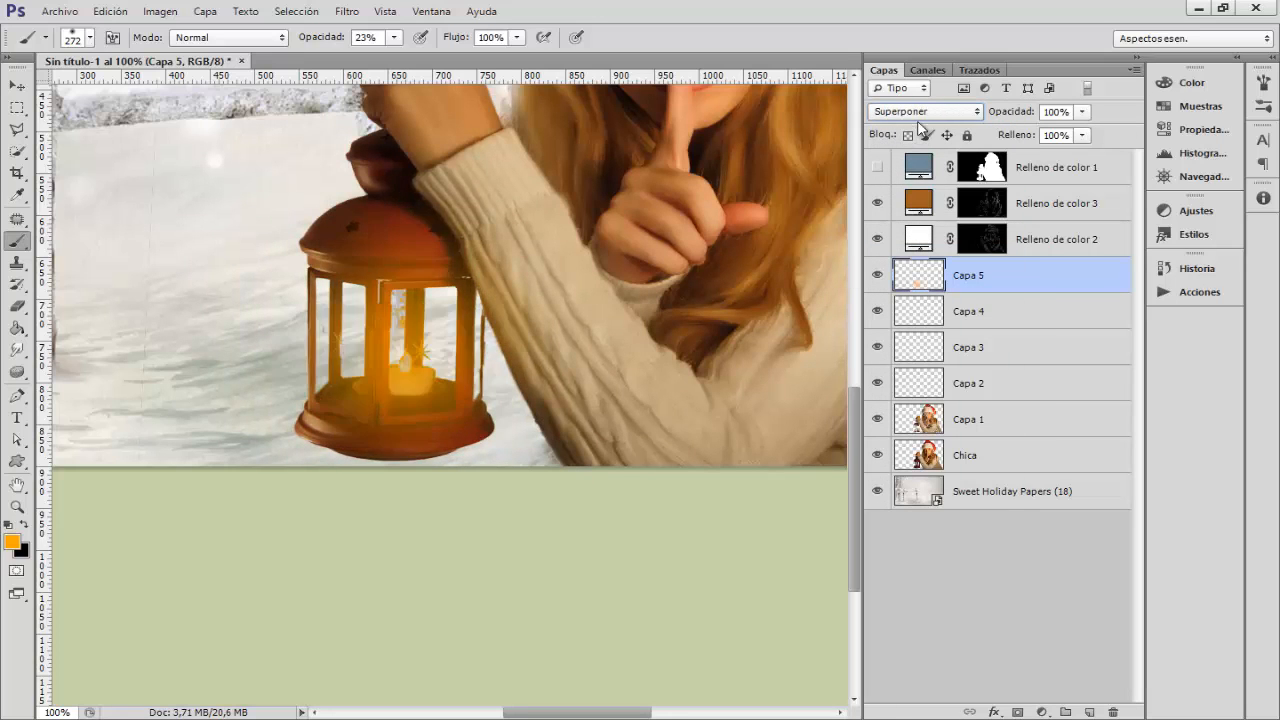
pyautogui.press('Down')
pyautogui.press('Down')
pyautogui.press('Down')
pyautogui.click(927, 114)
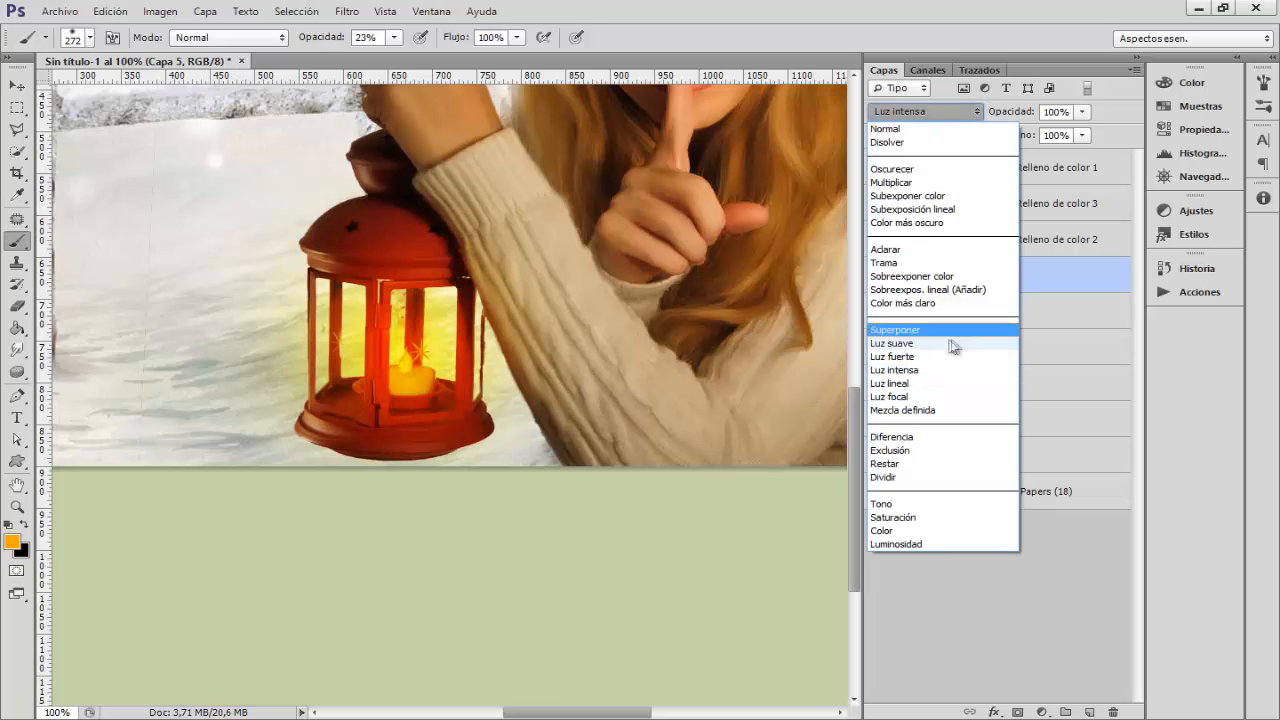
pyautogui.click(925, 262)
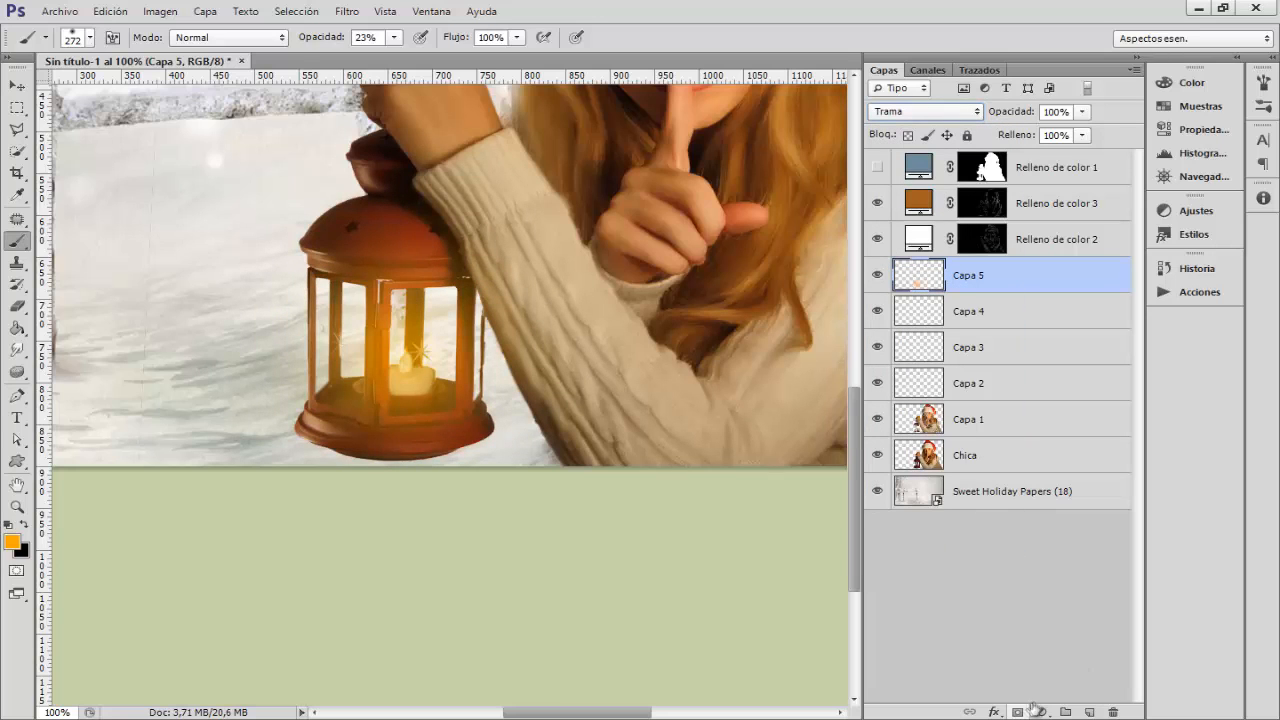
# - Add a mask to Capa 5 and soften the glow on the lantern's frame with a black 32 px brush at 23% opacity
pyautogui.moveTo(437, 346); pyautogui.dragTo(316, 362)
pyautogui.press('x')
pyautogui.moveTo(377, 416)
pyautogui.mouseDown()
pyautogui.moveTo(384, 271)
pyautogui.moveTo(387, 414)
pyautogui.moveTo(314, 417)
pyautogui.moveTo(460, 427)
pyautogui.mouseUp()
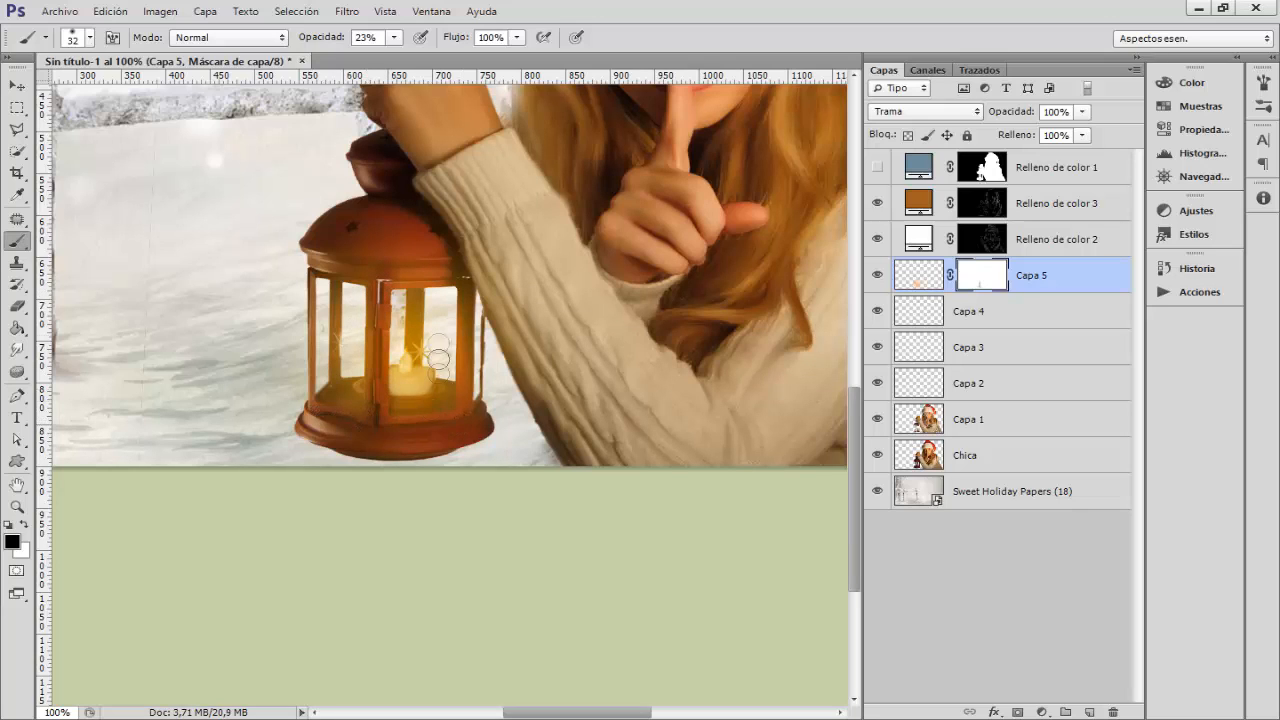
pyautogui.moveTo(463, 303); pyautogui.dragTo(465, 412)
pyautogui.moveTo(318, 262); pyautogui.dragTo(472, 274)
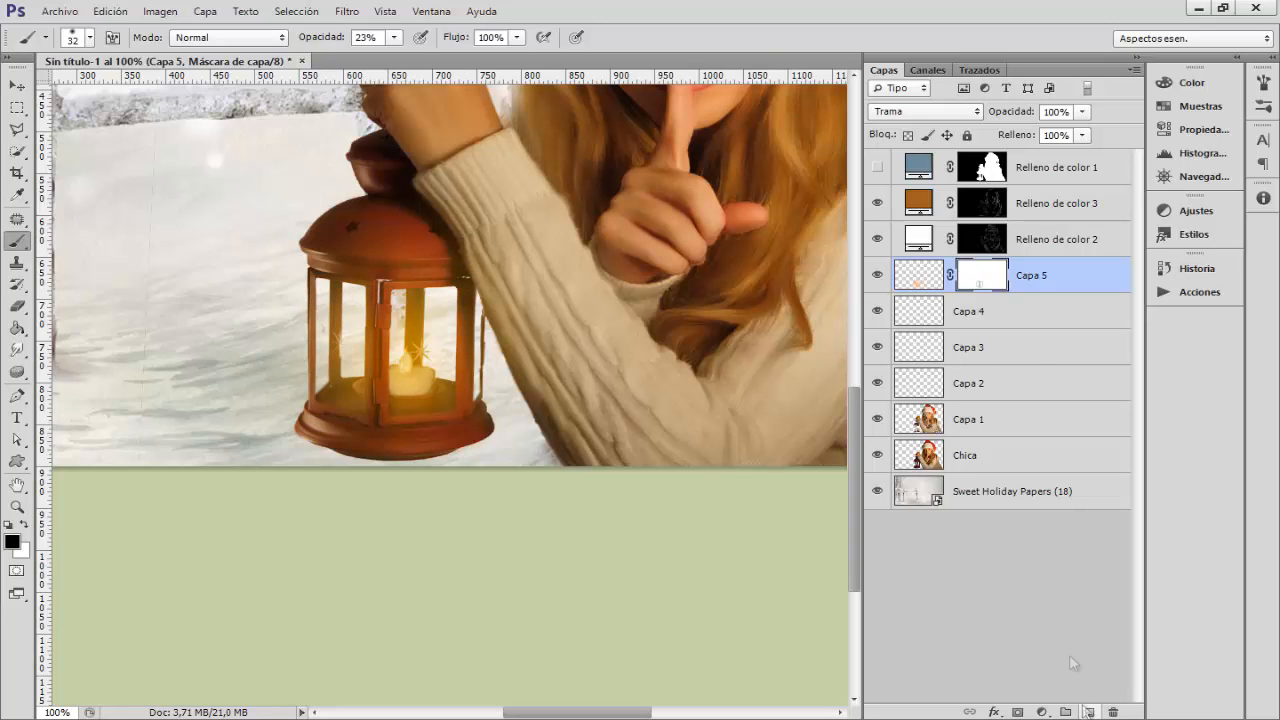
# - Add a layer directly above the snowy background and dab a soft black shadow behind the lantern with a 398 px brush
pyautogui.click(1006, 491)
pyautogui.click(1089, 712)
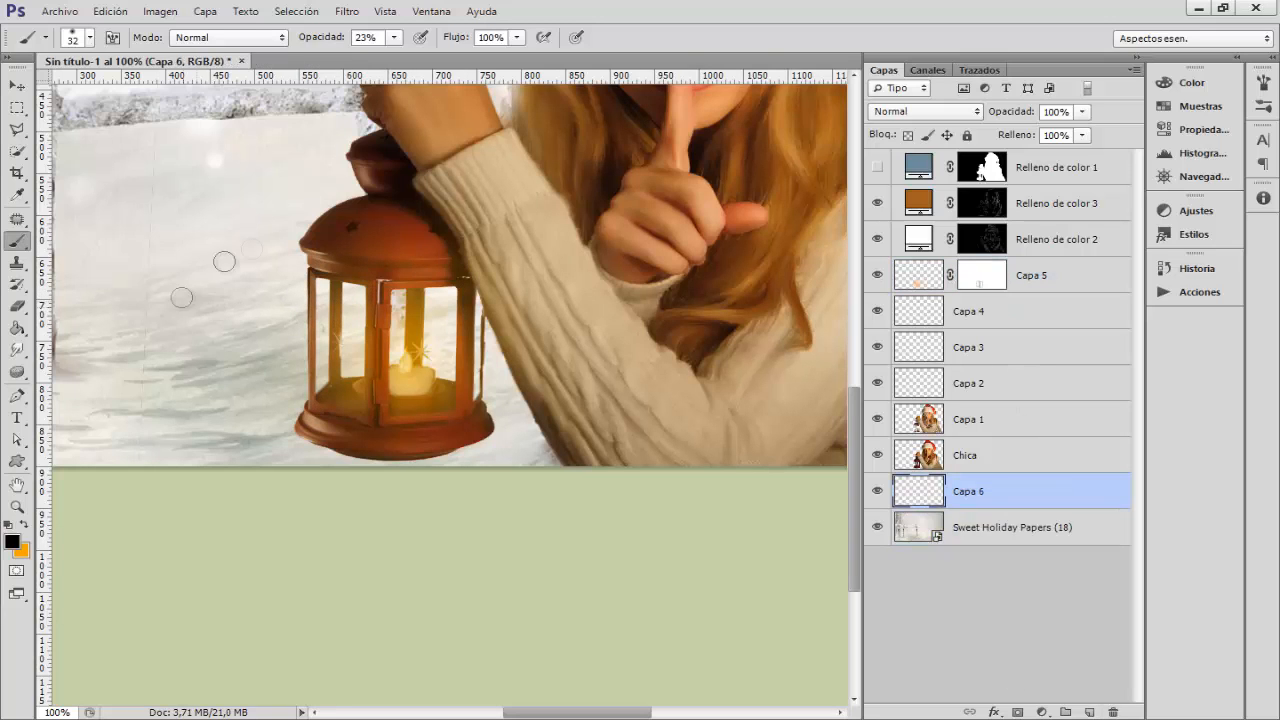
pyautogui.moveTo(334, 319); pyautogui.dragTo(514, 312)
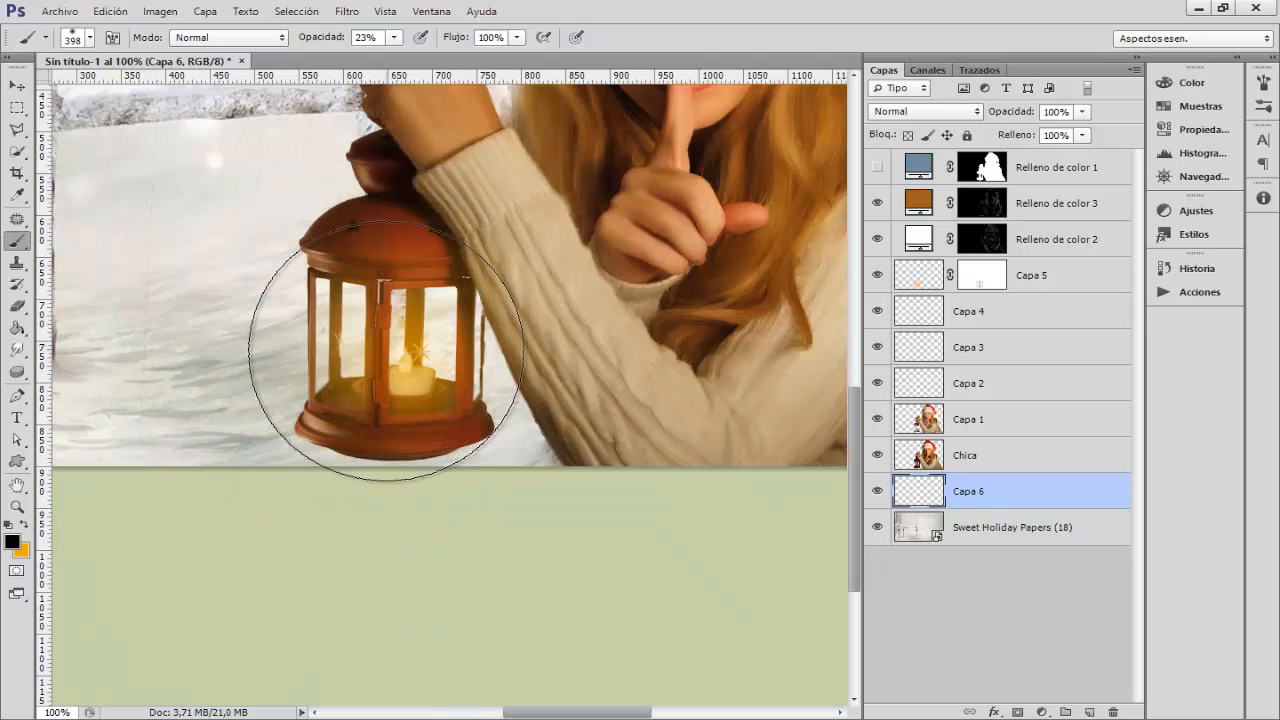
pyautogui.click(386, 354)
pyautogui.click(384, 362)
pyautogui.click(402, 362)
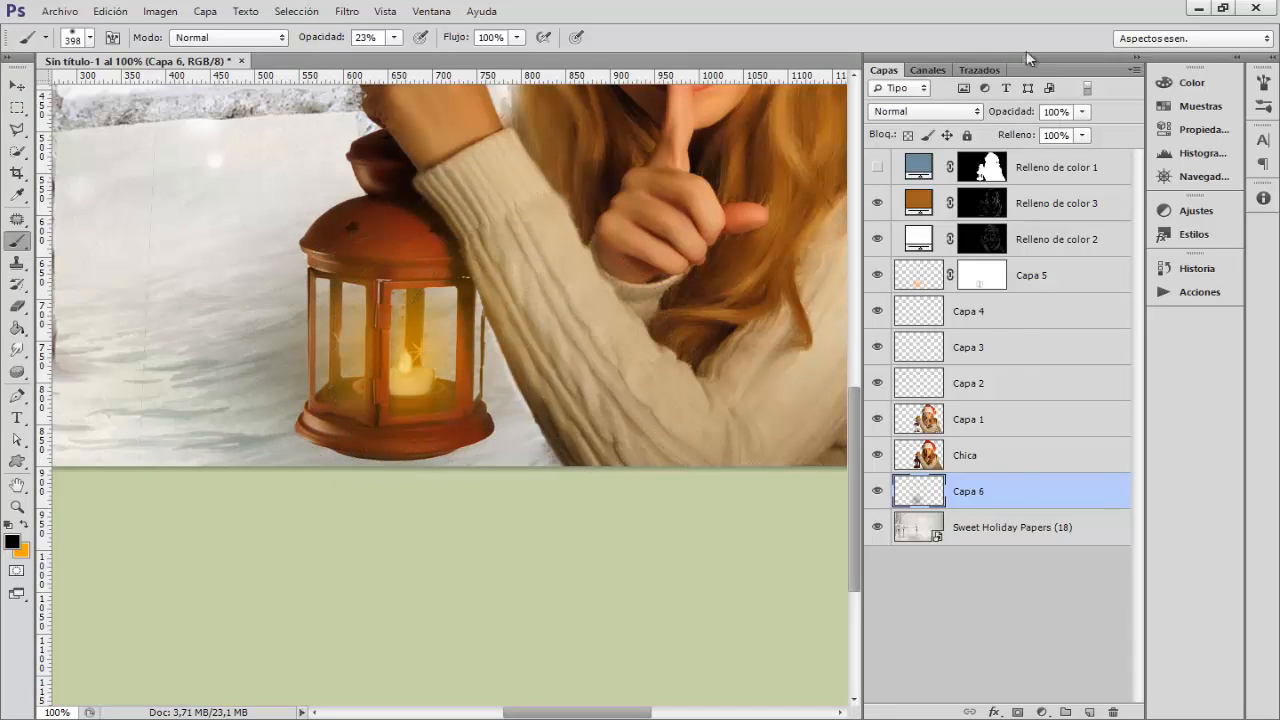
# - Try the Luz suave blend mode on the black shadow layer Capa 6, and delete that layer
pyautogui.click(920, 111)
pyautogui.click(915, 333)
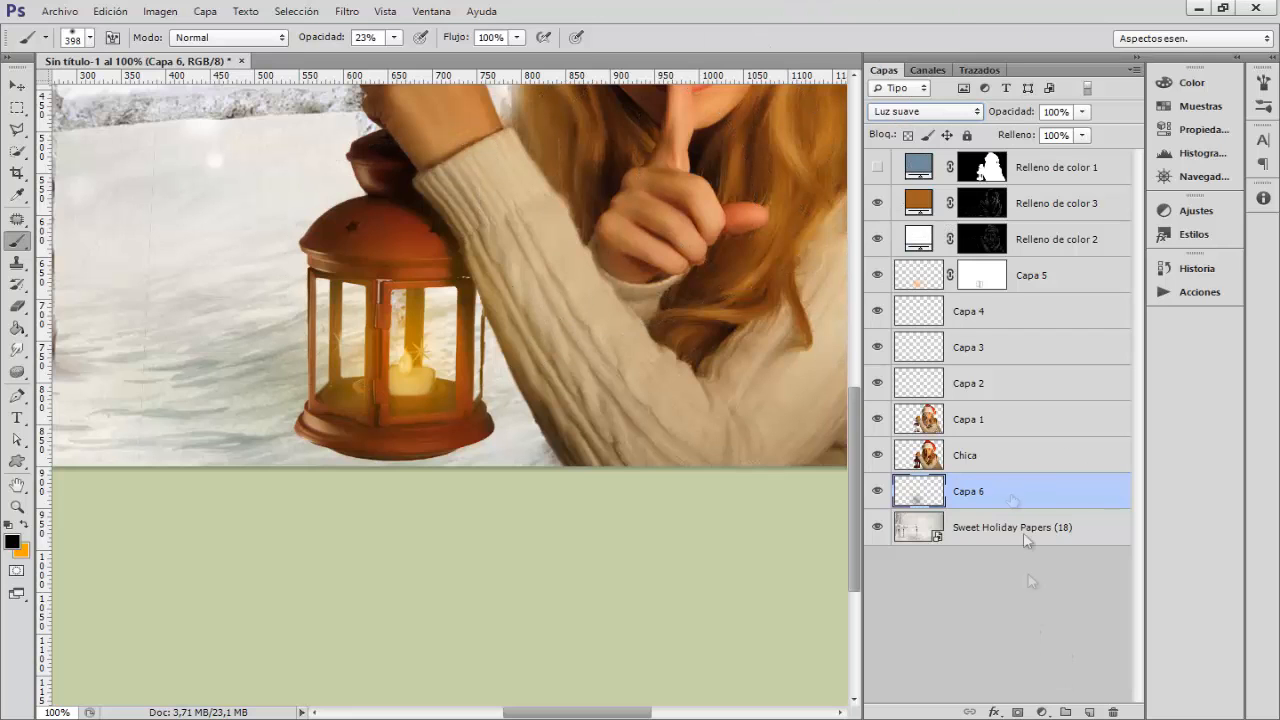
pyautogui.moveTo(1012, 498); pyautogui.dragTo(1112, 711)
# - Add a layer directly above the snowy background, dab a soft orange 398 px glow behind the lantern, and set it to Luz suave
pyautogui.click(1089, 711)
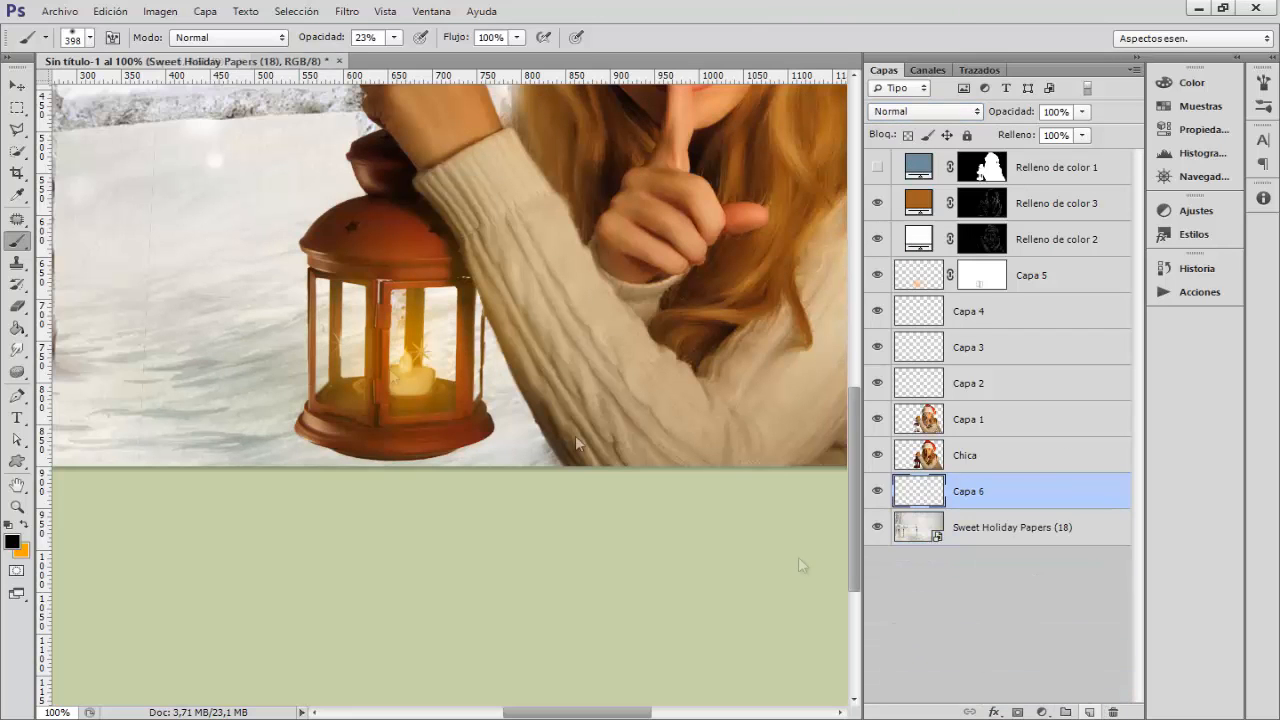
pyautogui.click(23, 525)
pyautogui.click(400, 371)
pyautogui.click(920, 111)
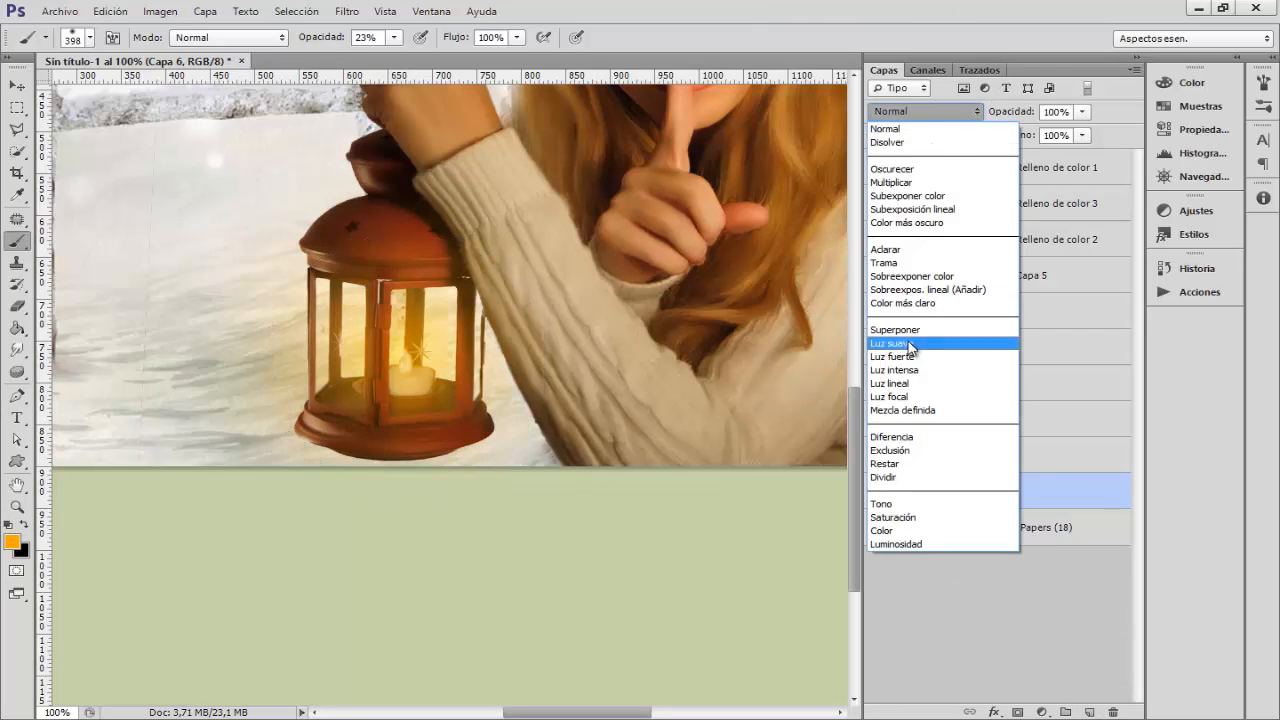
pyautogui.click(905, 330)
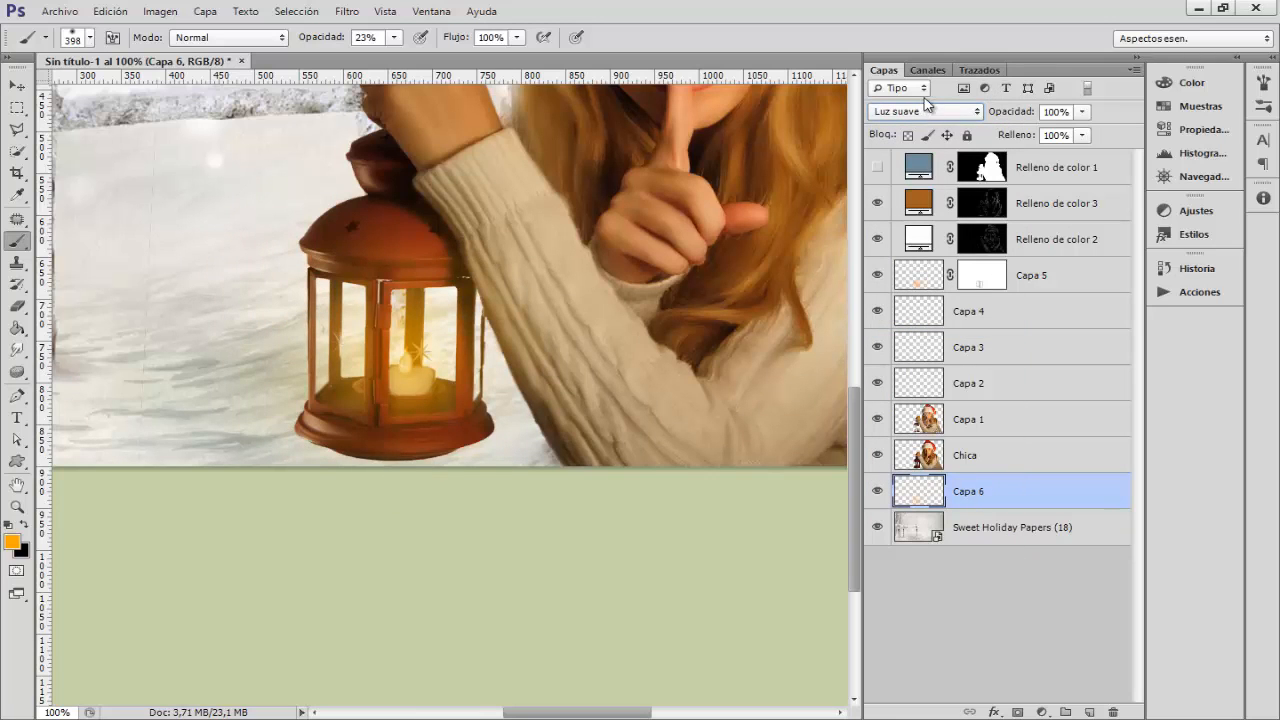
# - Add a layer above Capa 6, dab a wider orange glow behind the lantern with a 629 px brush, and set it to Superponer
pyautogui.hotkey('ctrl', '-')
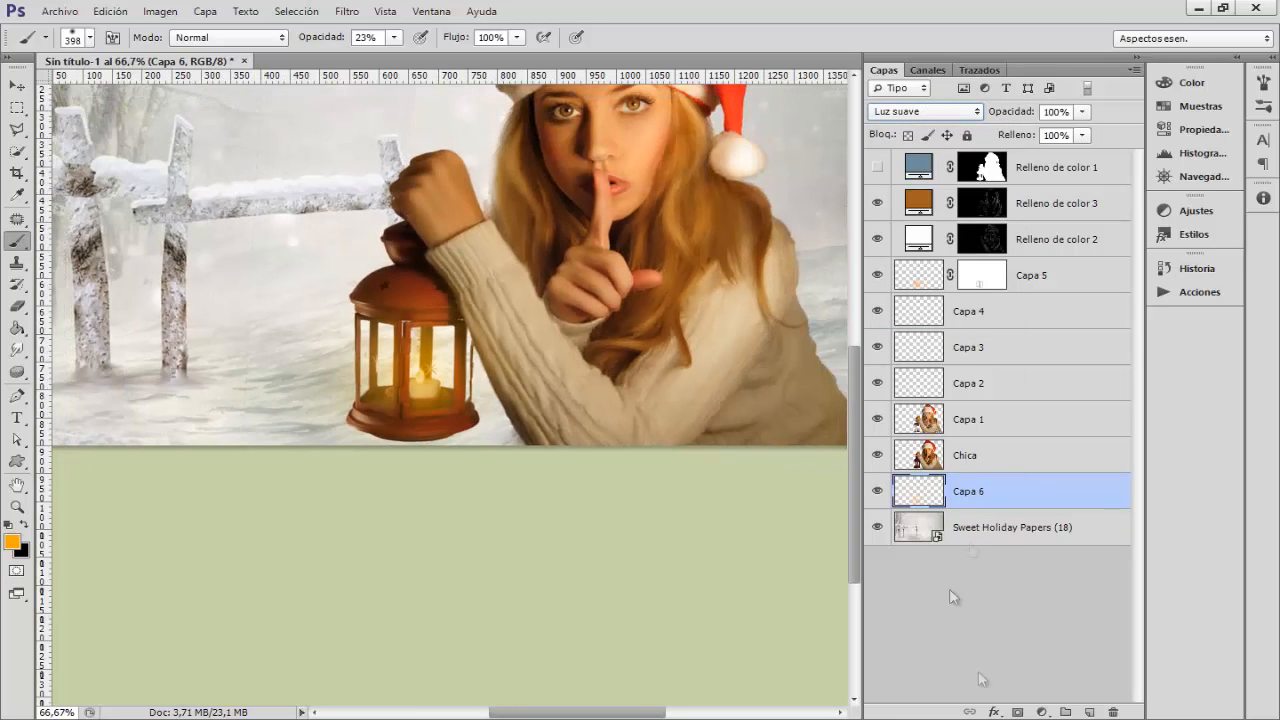
pyautogui.click(1089, 712)
pyautogui.moveTo(385, 372); pyautogui.dragTo(460, 360)
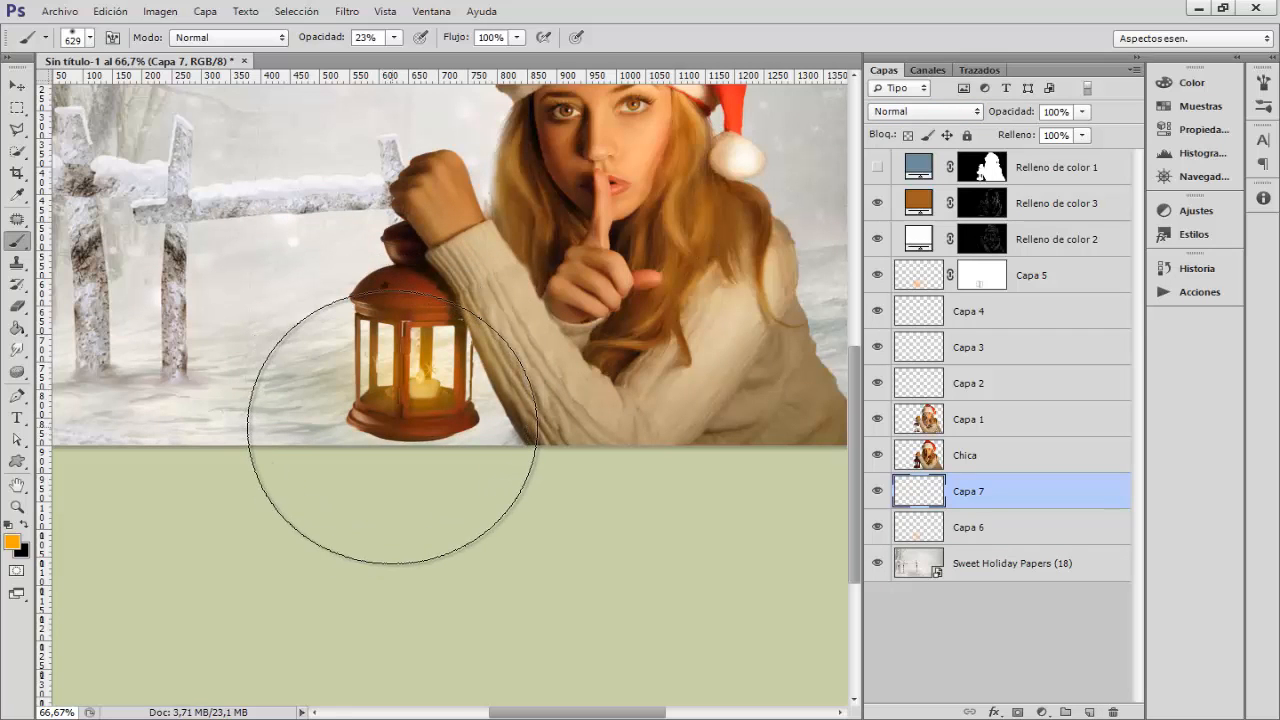
pyautogui.click(925, 111)
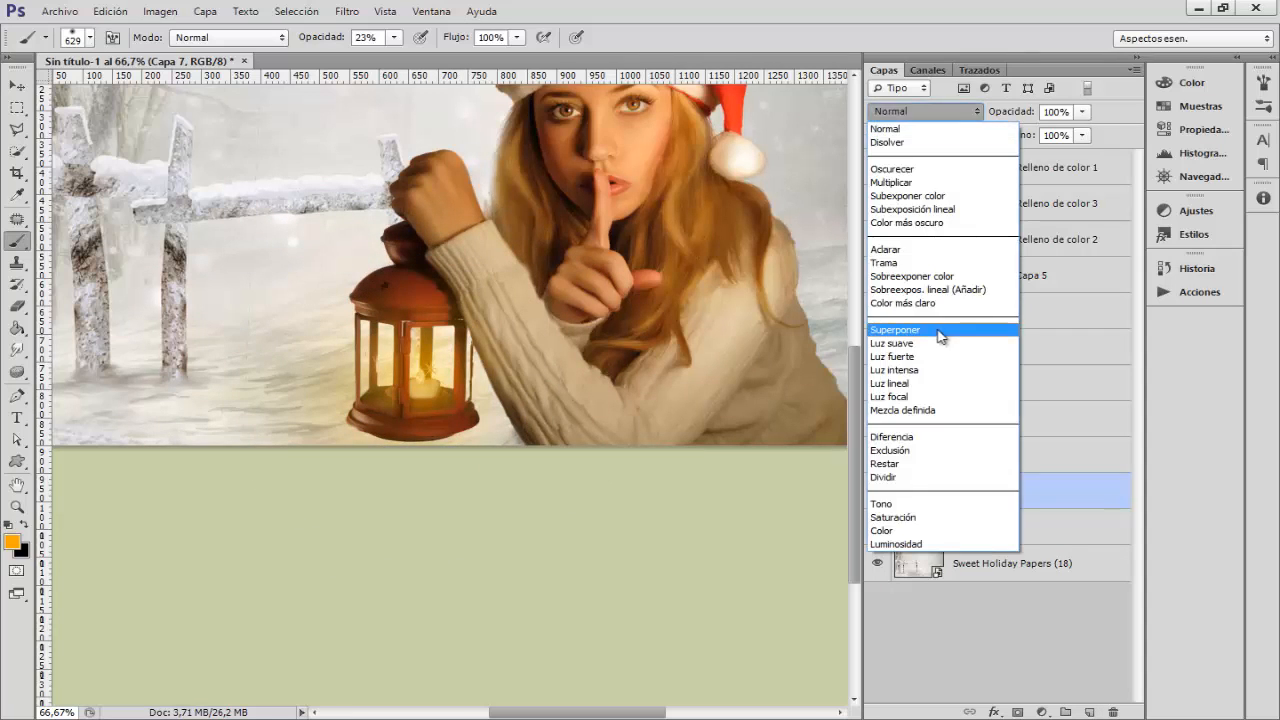
pyautogui.click(932, 328)
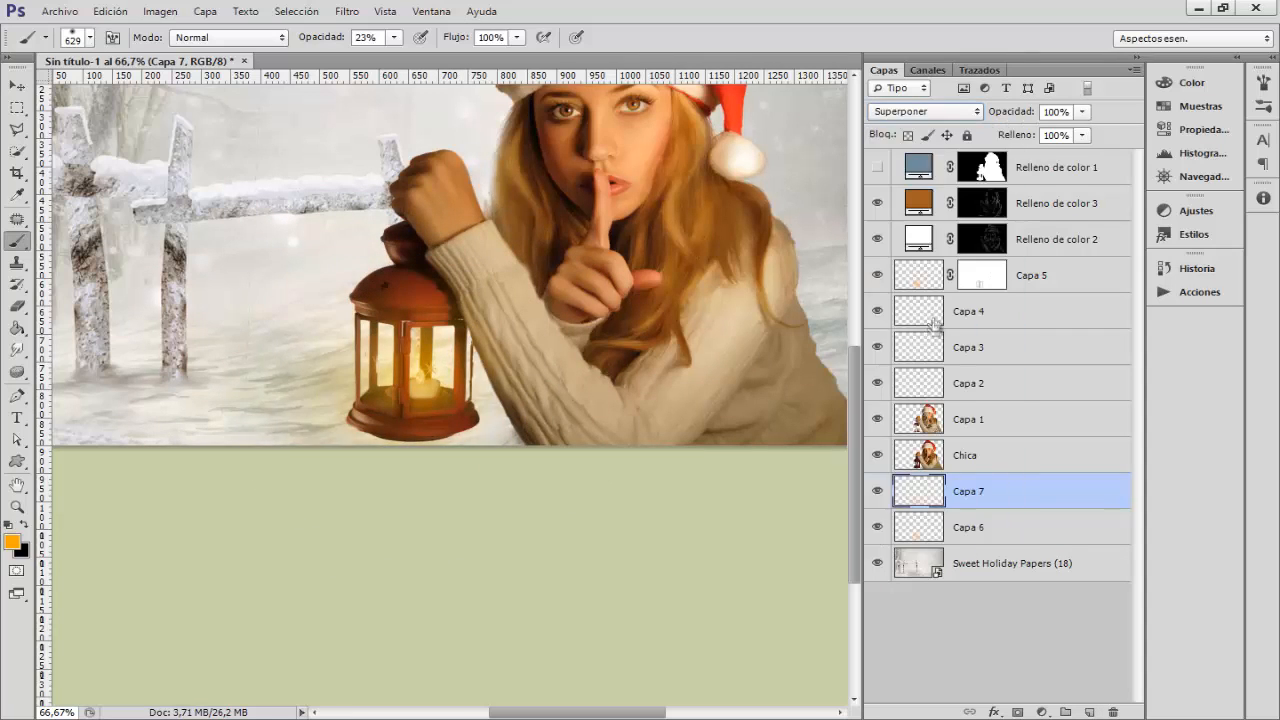
# - Group Capa 6 and Capa 7 and name the group luz
pyautogui.keyDown('shift'); pyautogui.click(985, 530); pyautogui.keyUp('shift')
pyautogui.hotkey('ctrl', 'g')
pyautogui.doubleClick(966, 484)
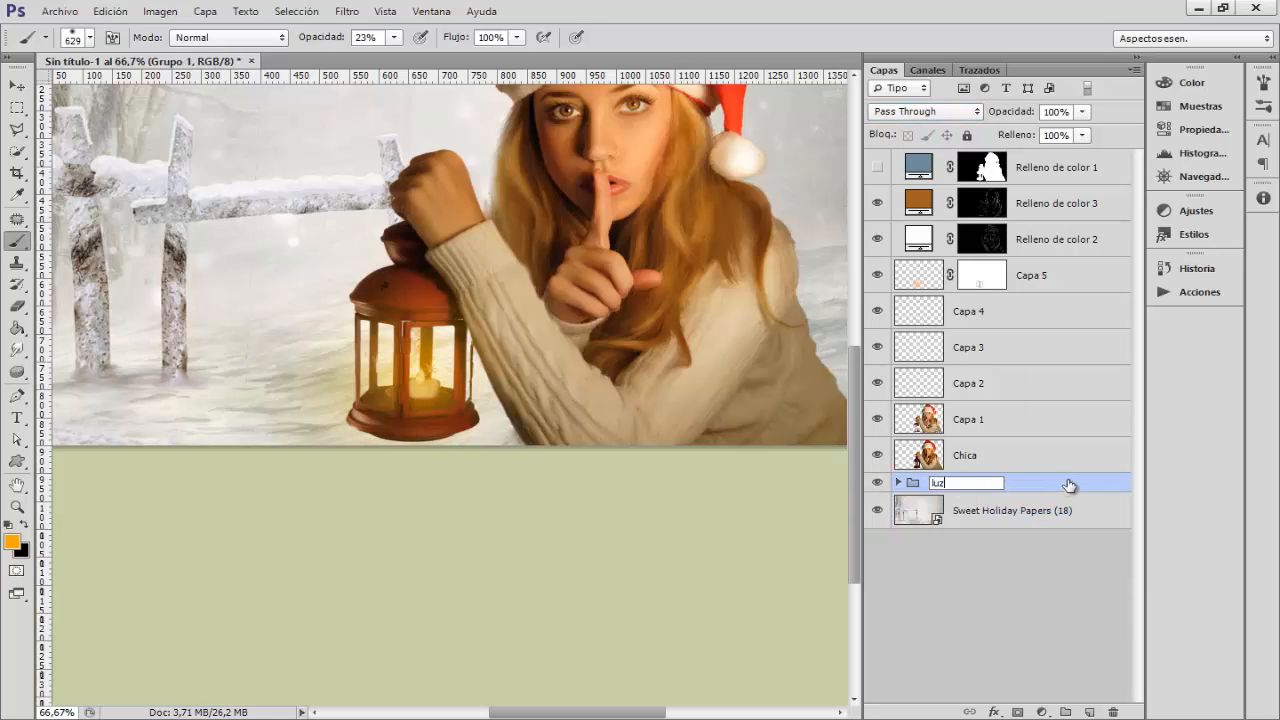
pyautogui.press('Return')
# - Add a layer above Capa 5 and dab an orange glow over the lantern at 43% opacity with soft 527 px and 359 px brushes
pyautogui.click(1043, 281)
pyautogui.click(1089, 711)
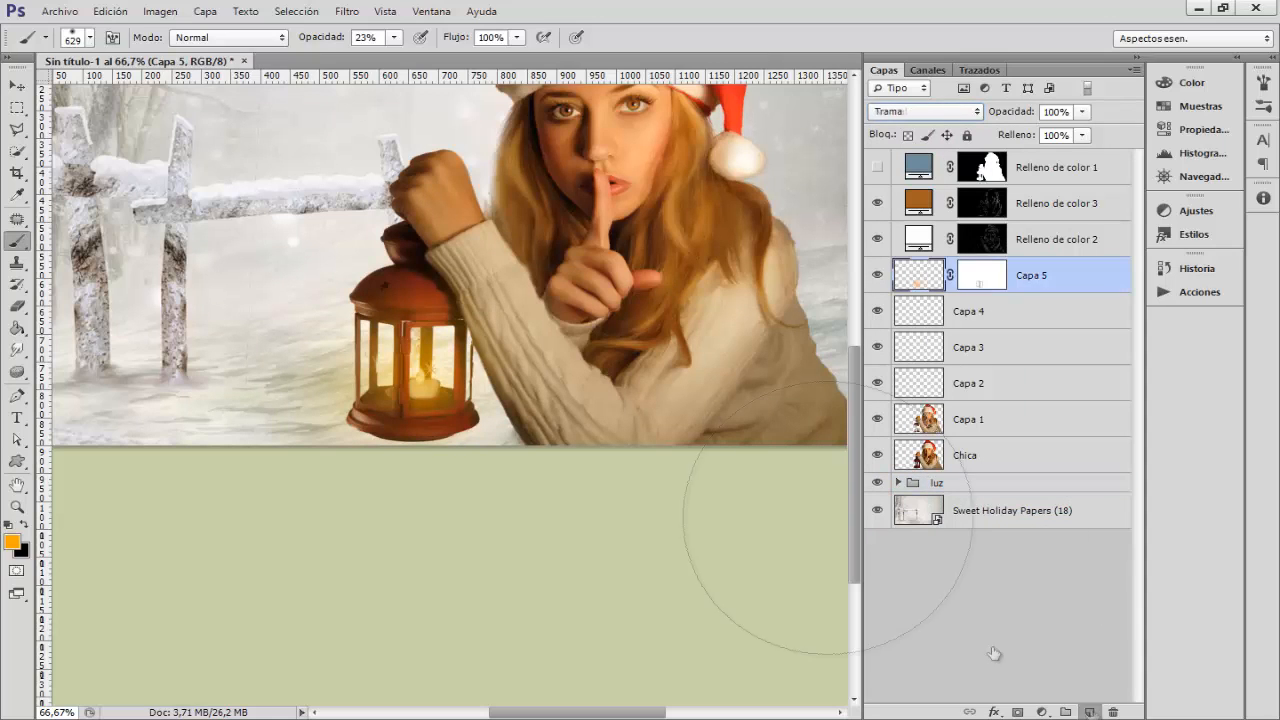
pyautogui.press('4')
pyautogui.press('3')
pyautogui.click(424, 384)
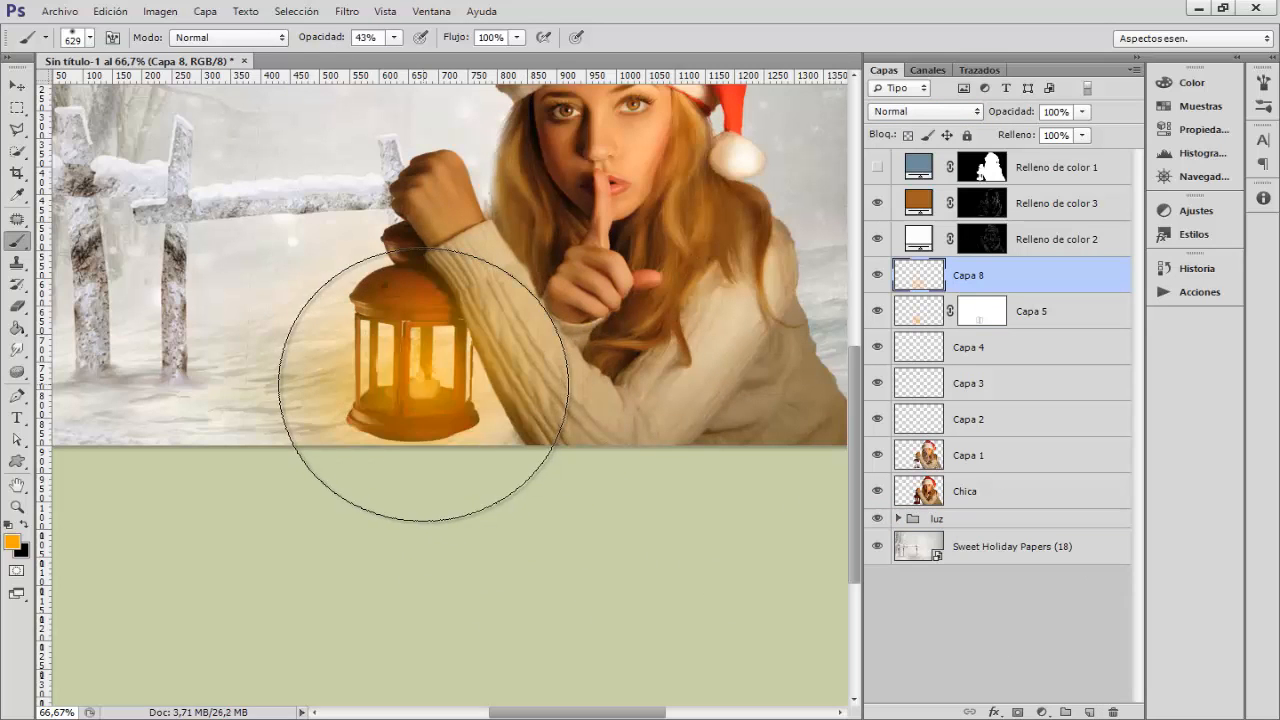
pyautogui.hotkey('ctrl', 'z')
pyautogui.moveTo(397, 410)
pyautogui.mouseDown()
pyautogui.moveTo(452, 410)
pyautogui.moveTo(363, 410)
pyautogui.mouseUp()
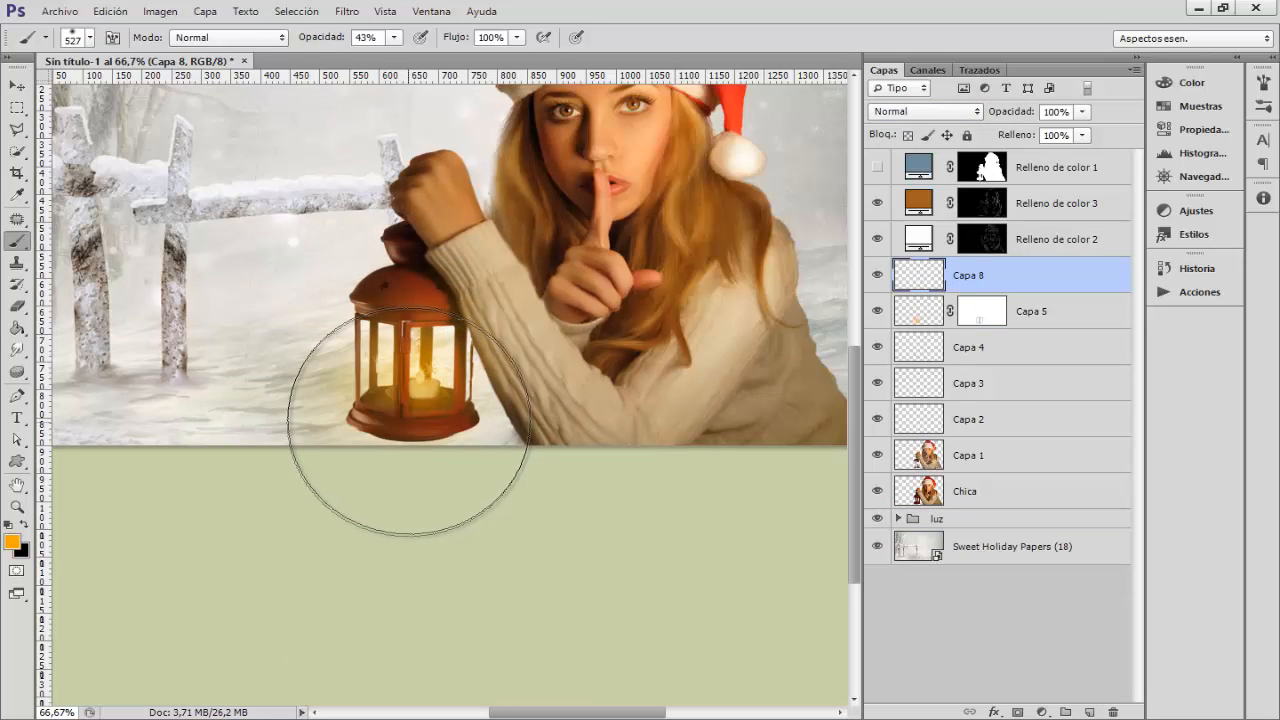
pyautogui.click(409, 420)
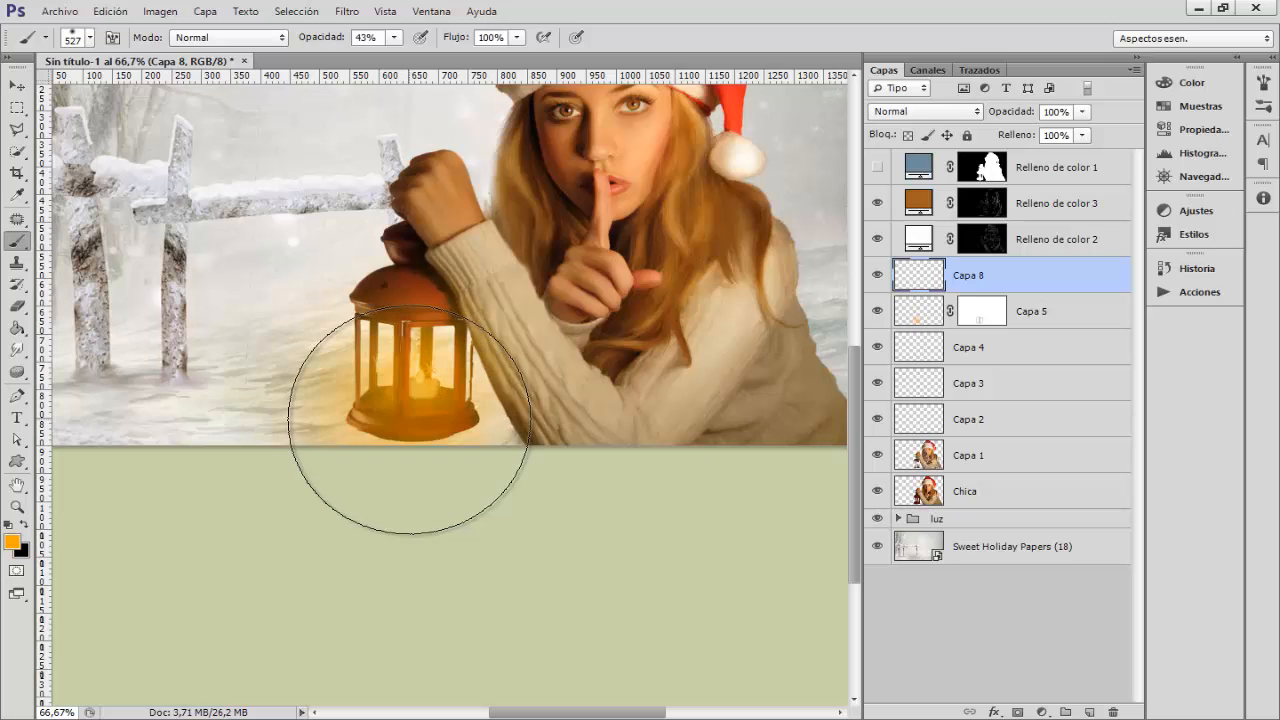
pyautogui.click(415, 365)
pyautogui.moveTo(420, 363); pyautogui.dragTo(364, 363)
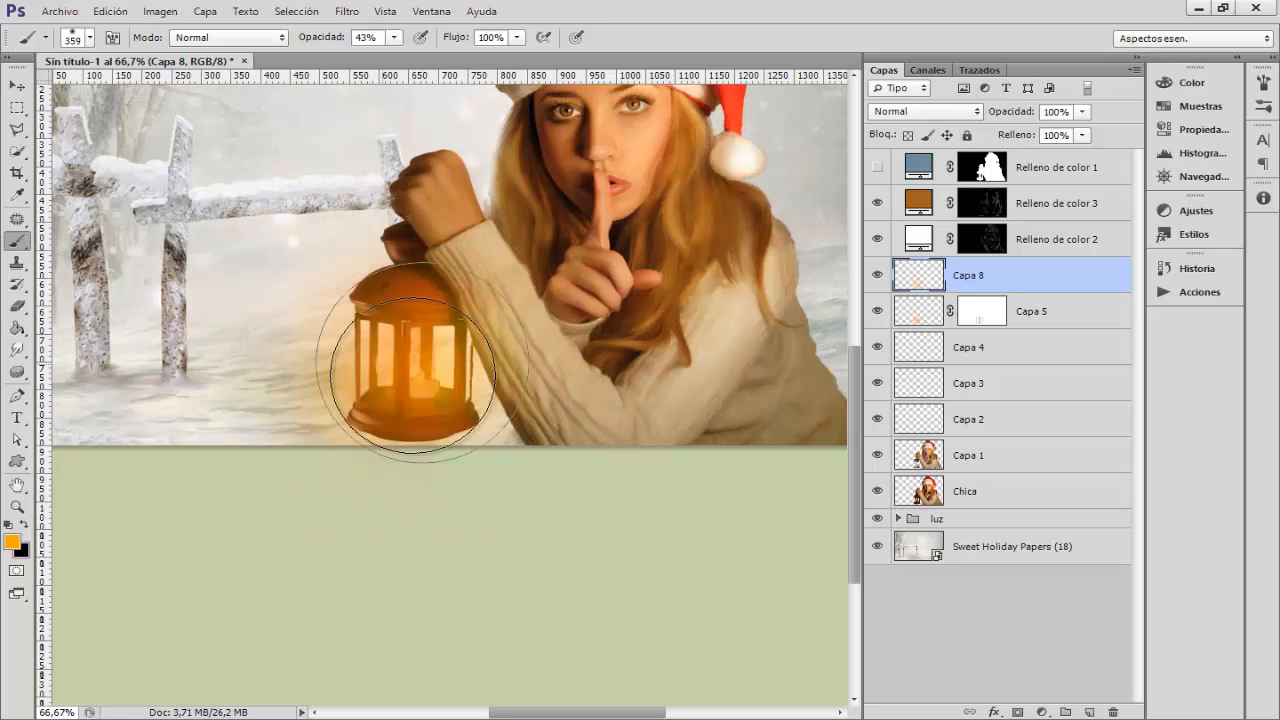
pyautogui.click(402, 374)
# - Try blend modes such as Trama, Sobreexpos. lineal (Añadir) and Superponer on Capa 8
pyautogui.click(925, 111)
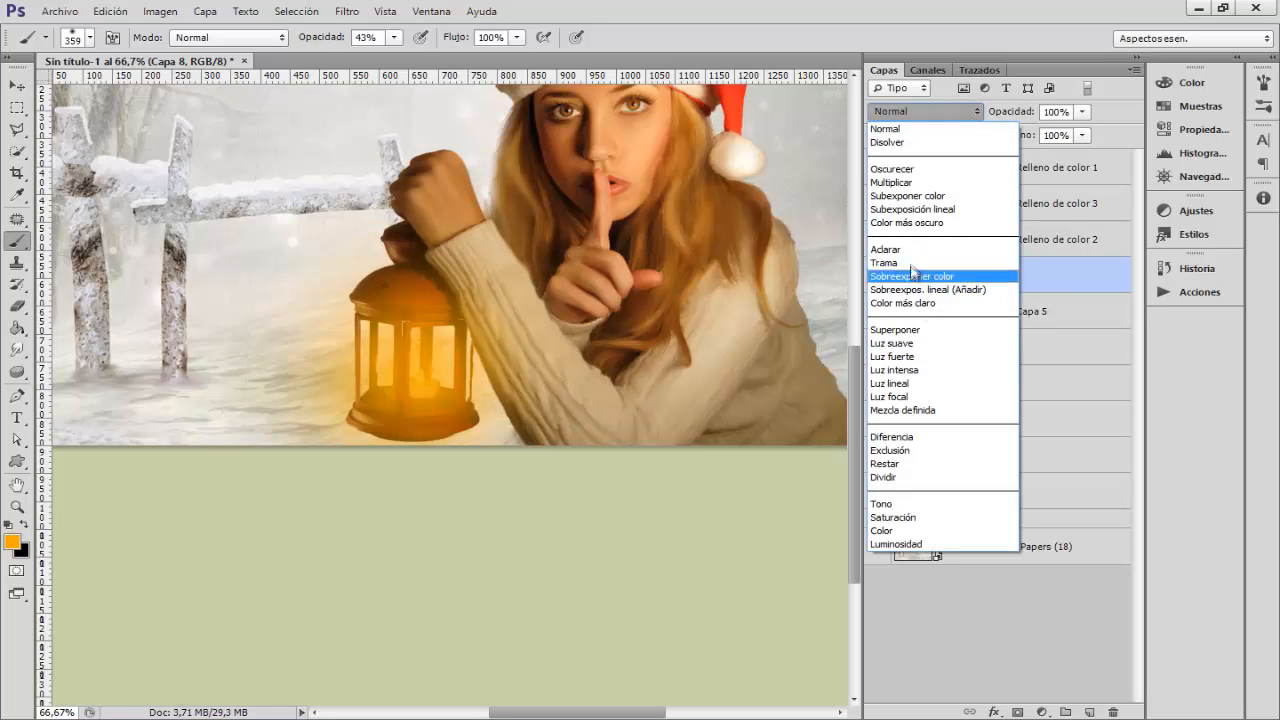
pyautogui.click(903, 258)
pyautogui.scroll(-4, 917, 117)
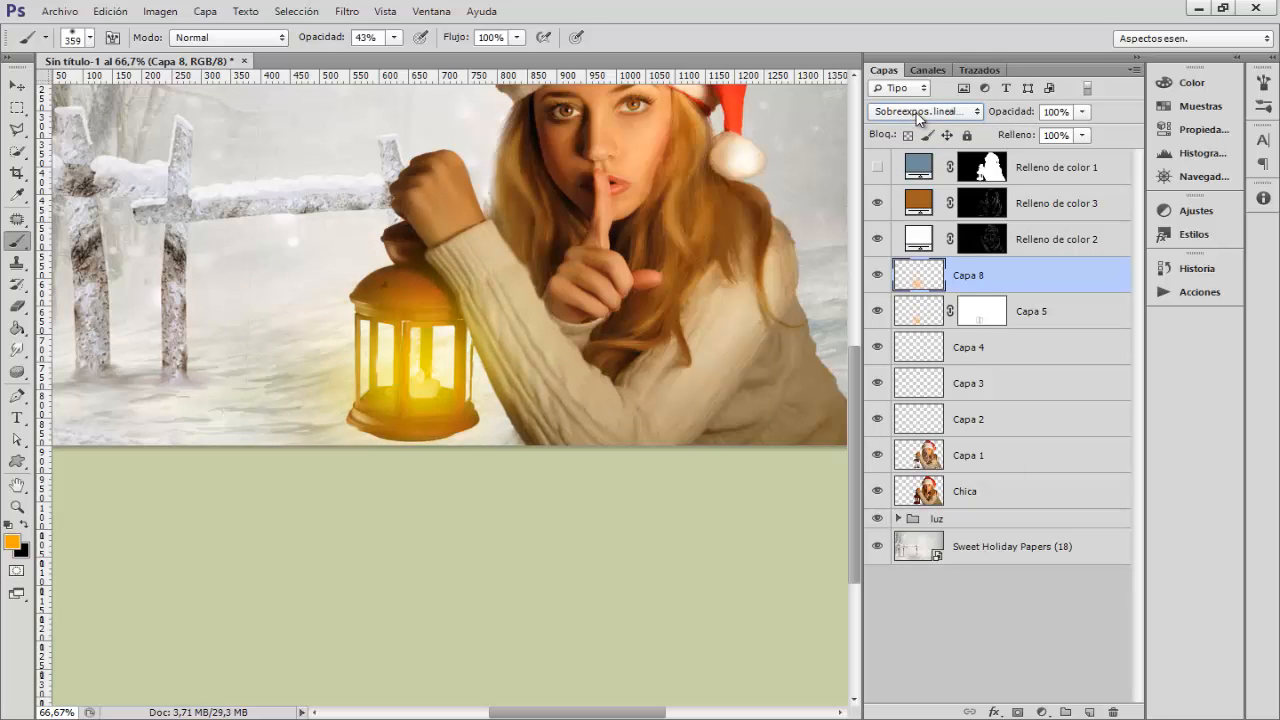
pyautogui.scroll(1, 918, 117)
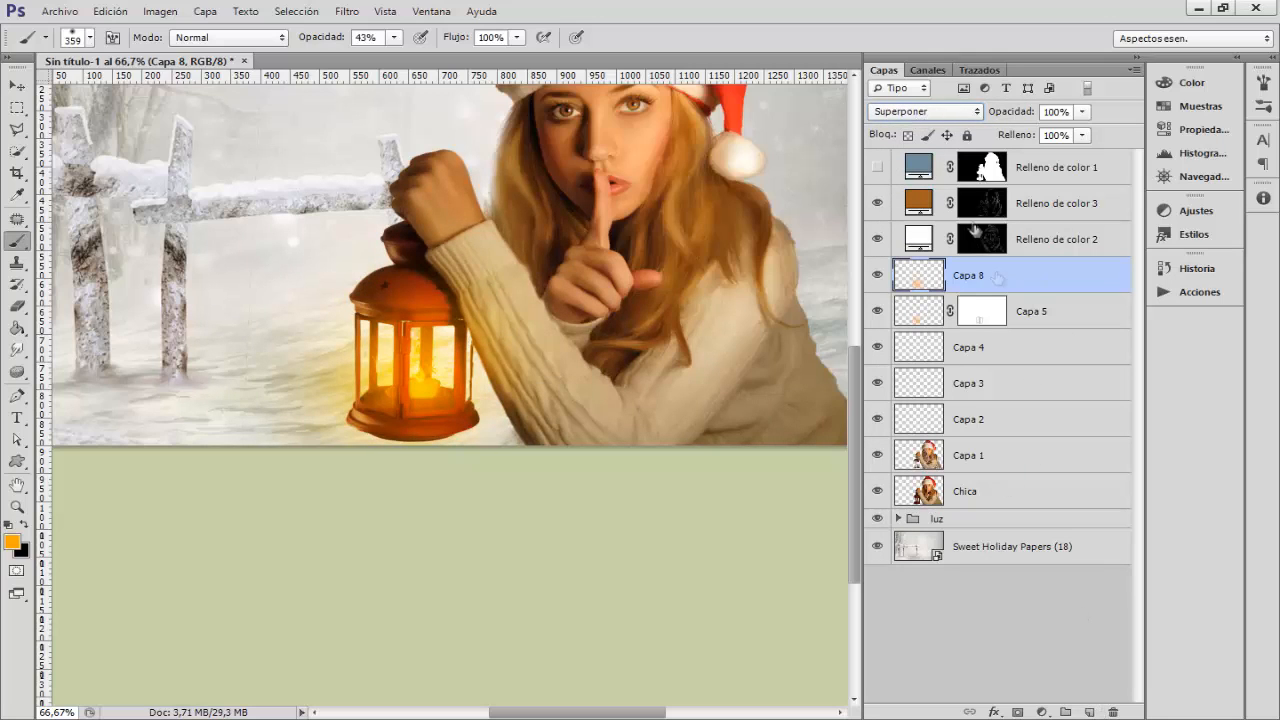
pyautogui.click(930, 114)
pyautogui.click(884, 262)
# - Set Capa 8 to Luz suave, add a mask, and soften the glow on the lantern's frame with a black 32 px brush
pyautogui.click(962, 112)
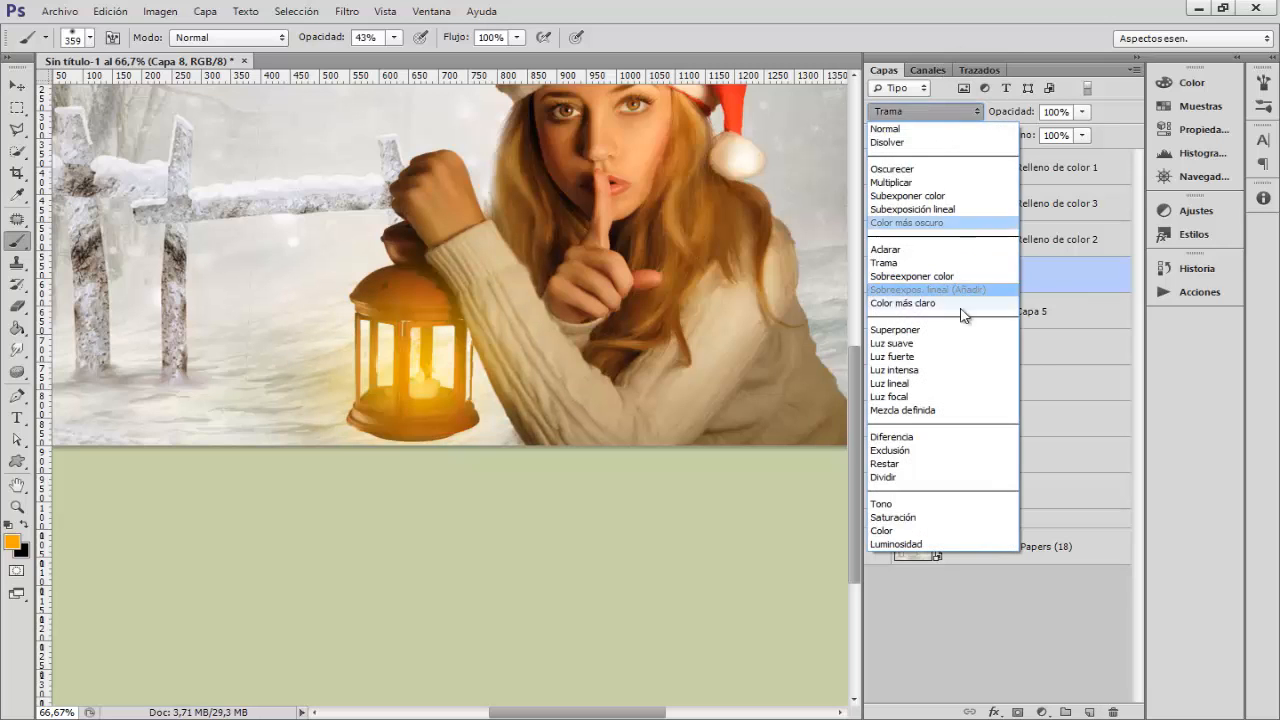
pyautogui.click(893, 343)
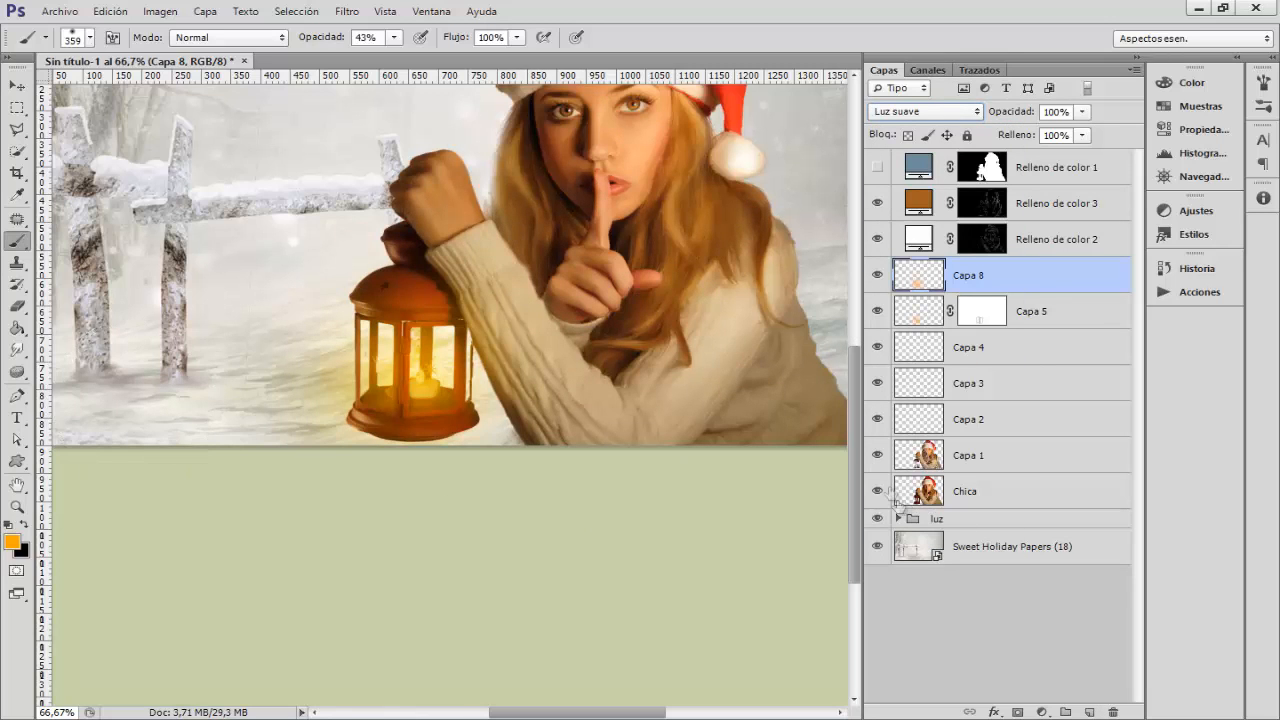
pyautogui.click(1017, 712)
pyautogui.keyDown('alt'); pyautogui.moveTo(435, 348); pyautogui.dragTo(338, 349); pyautogui.keyUp('alt')
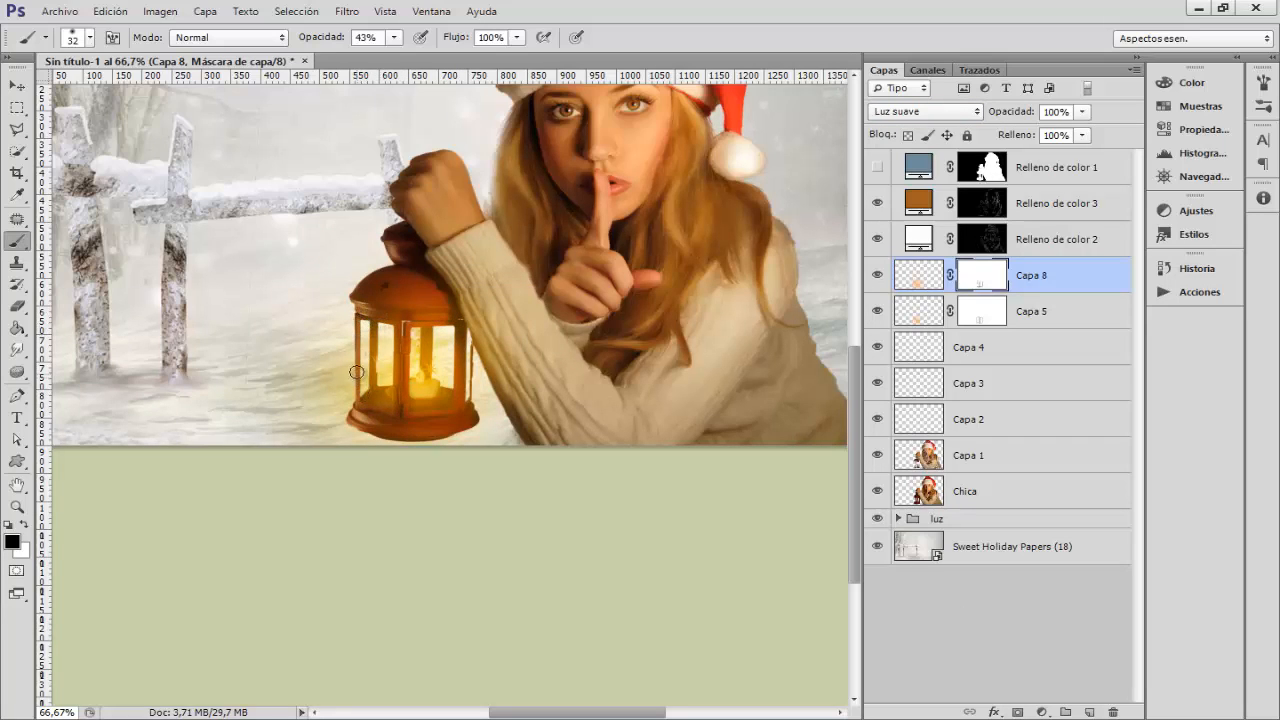
# - Add a layer above Capa 8, dab an orange glow on the lantern with a 437 px brush, and set it to Trama
pyautogui.click(1089, 712)
pyautogui.keyDown('alt'); pyautogui.moveTo(390, 350); pyautogui.dragTo(457, 357); pyautogui.keyUp('alt')
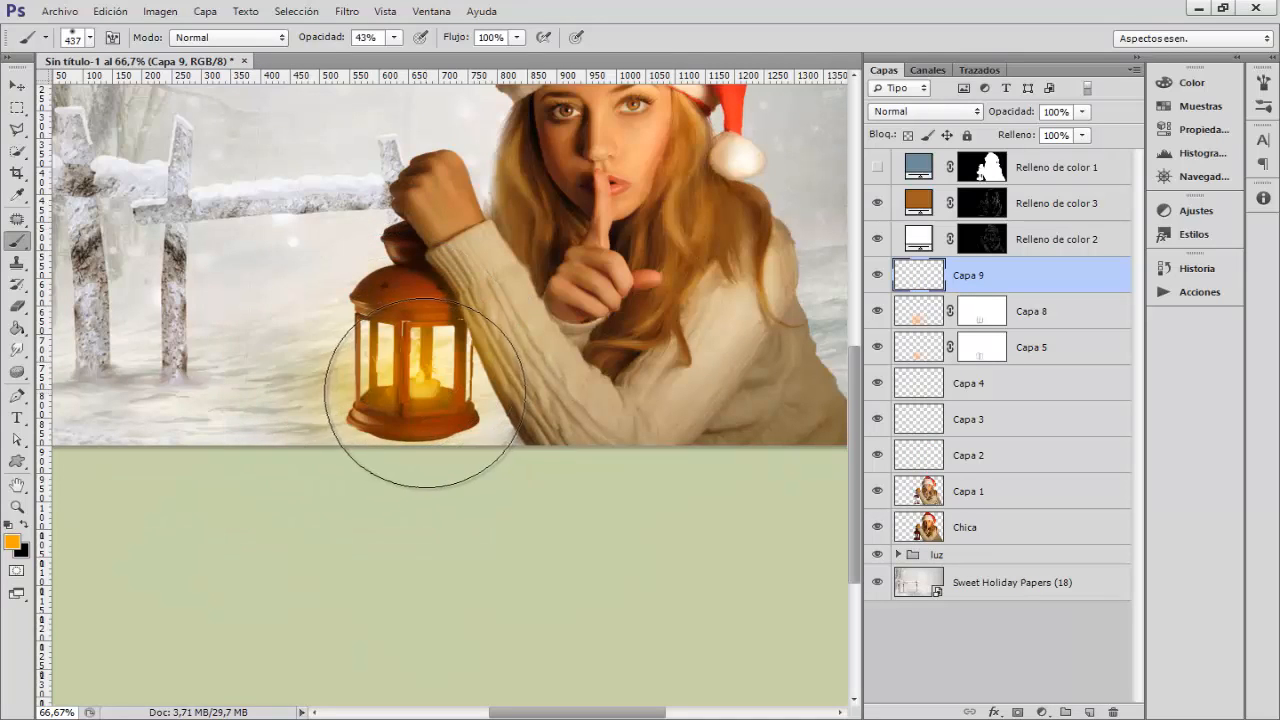
pyautogui.click(415, 390)
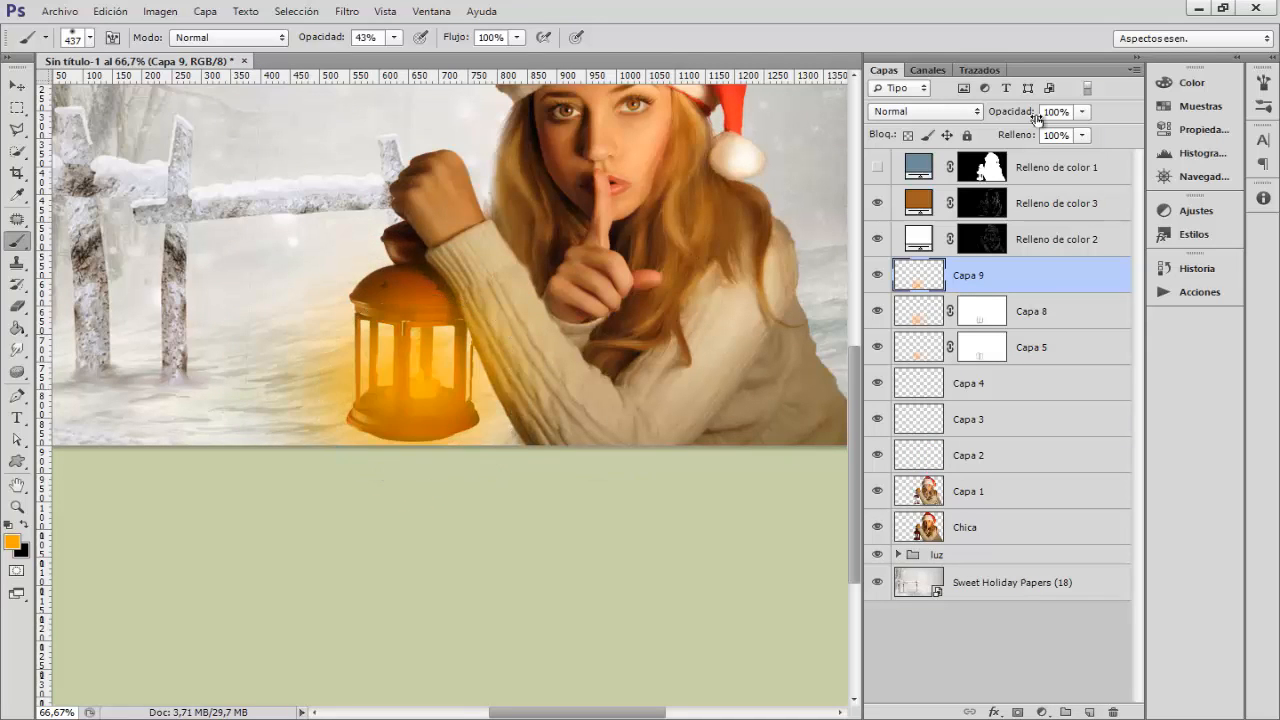
pyautogui.click(914, 112)
pyautogui.click(920, 258)
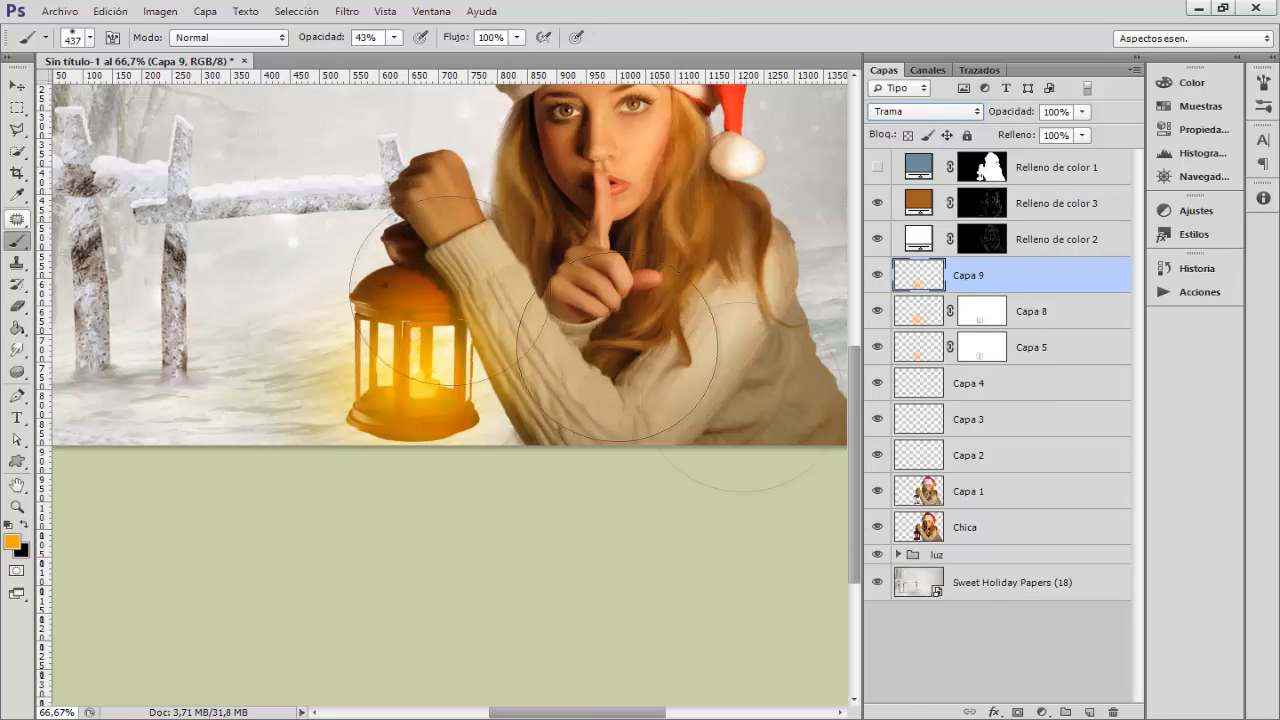
# - Add a mask to Capa 9 and fade the glow around the lantern's top and frame with soft black brushes from 437 px down to 35 px
pyautogui.click(1017, 711)
pyautogui.click(410, 228)
pyautogui.click(442, 234)
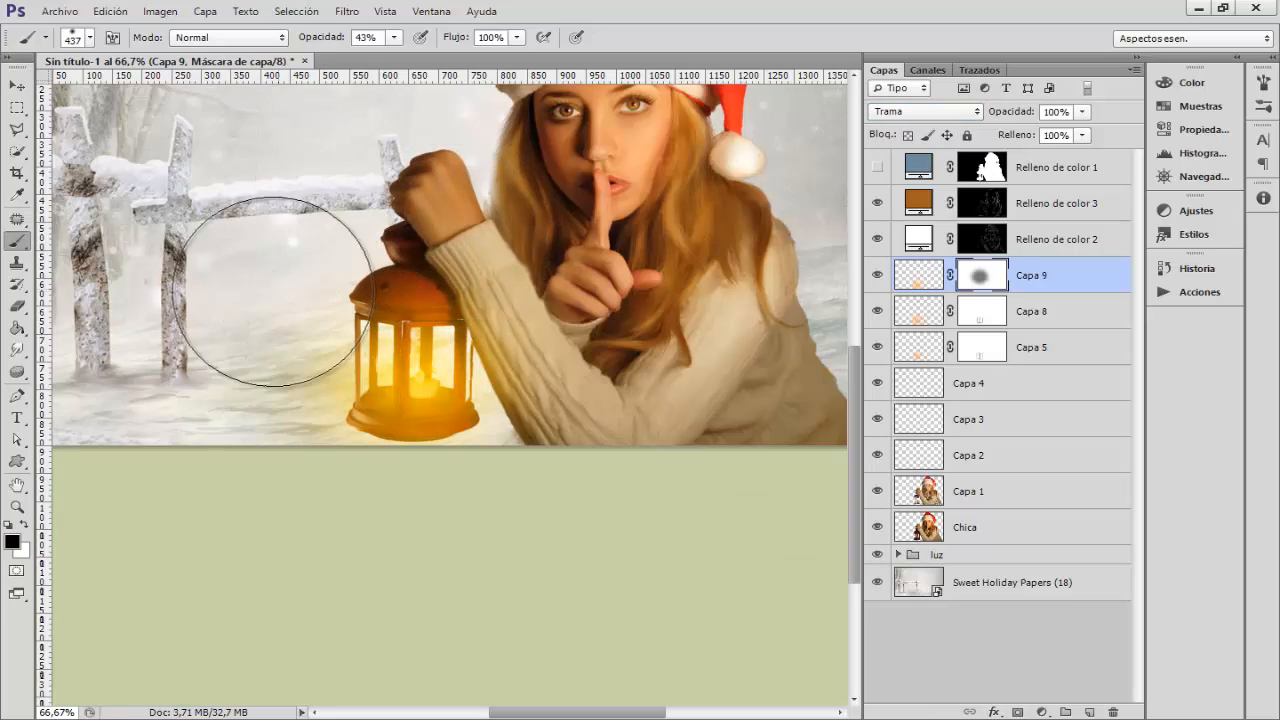
pyautogui.keyDown('alt'); pyautogui.rightClick(592, 298); pyautogui.keyUp('alt')
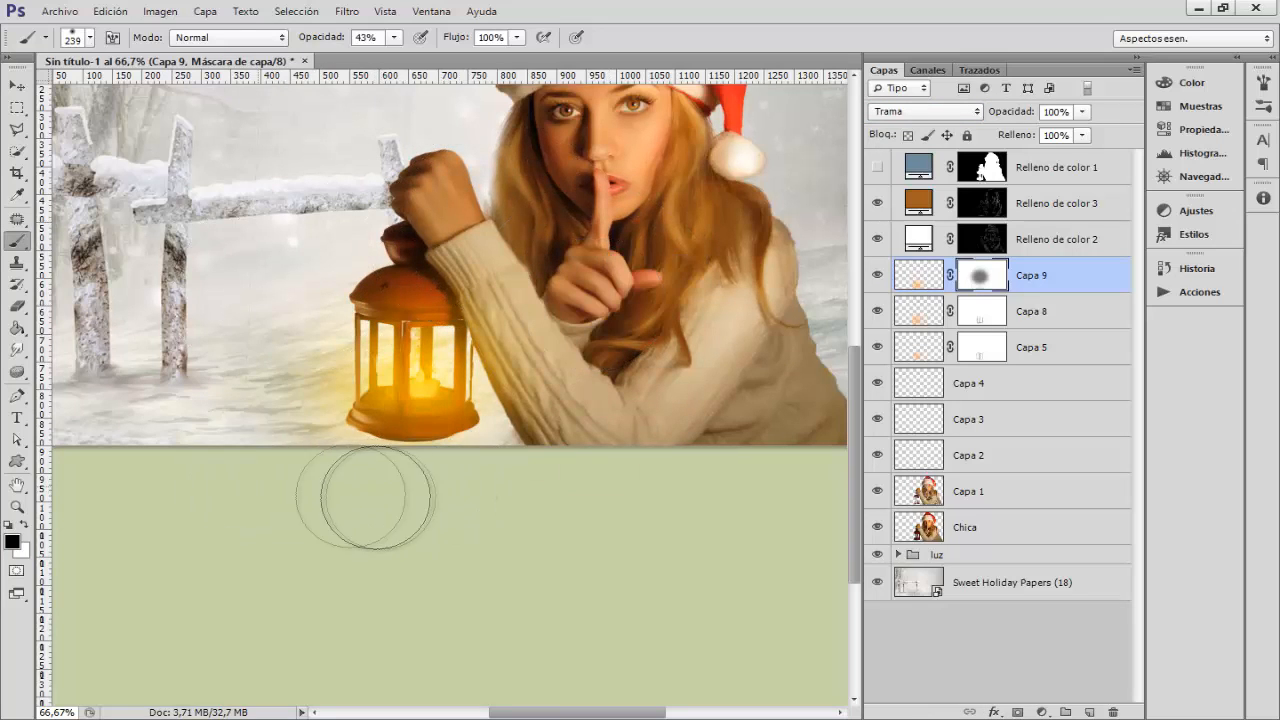
pyautogui.keyDown('alt'); pyautogui.rightClick(416, 393); pyautogui.keyUp('alt')
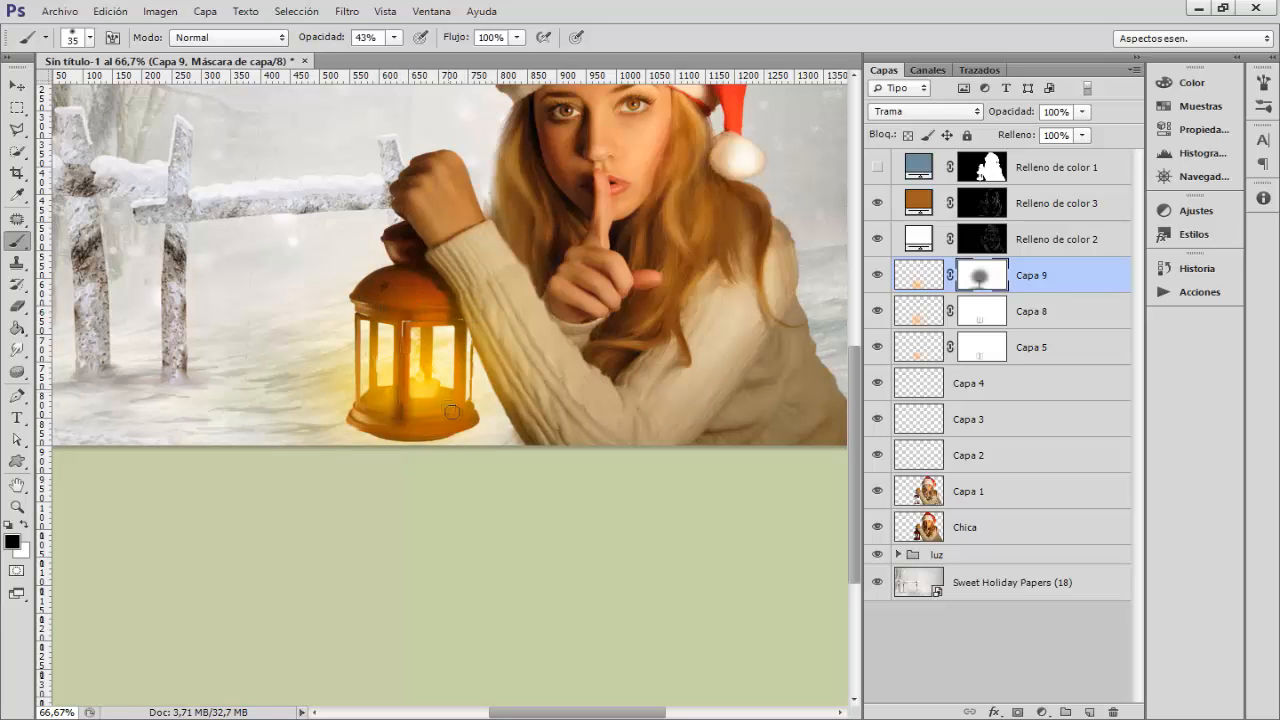
# - Group the layers from Capa 9 down to Capa 2 and name the group luz
pyautogui.hotkey('ctrl', '-')
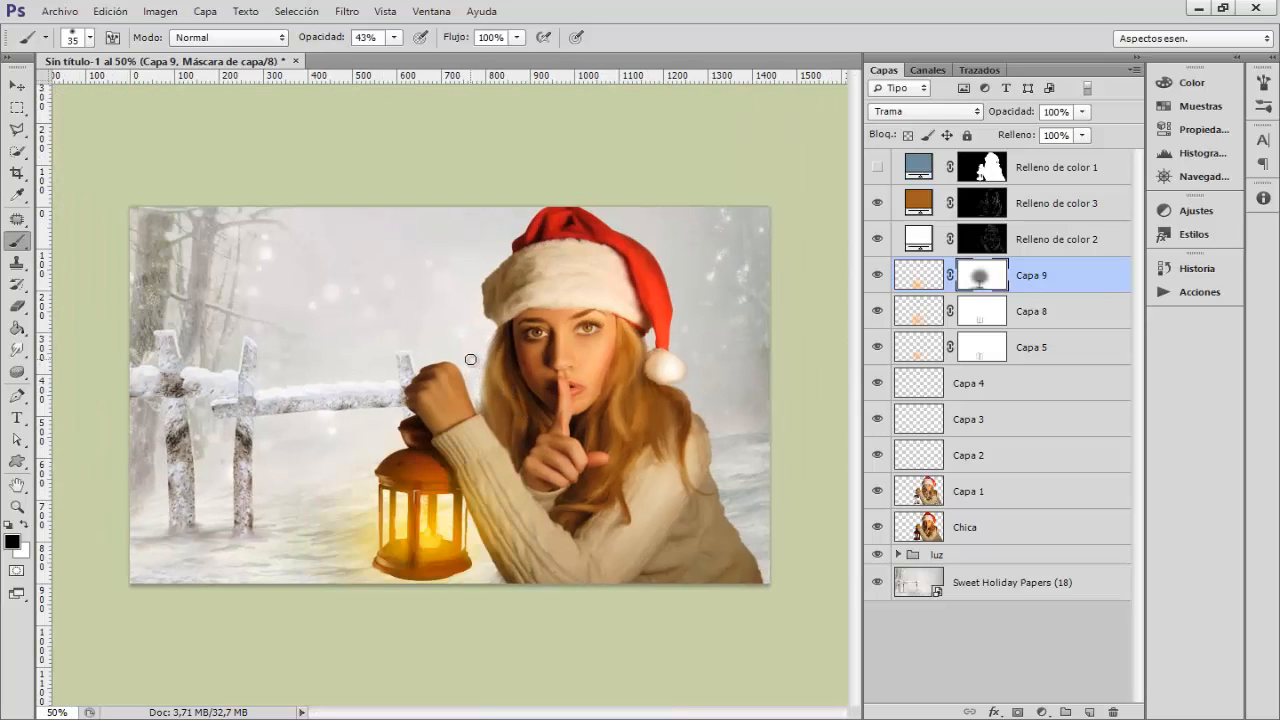
pyautogui.keyDown('shift'); pyautogui.click(1014, 463); pyautogui.keyUp('shift')
pyautogui.hotkey('ctrl', 'g')
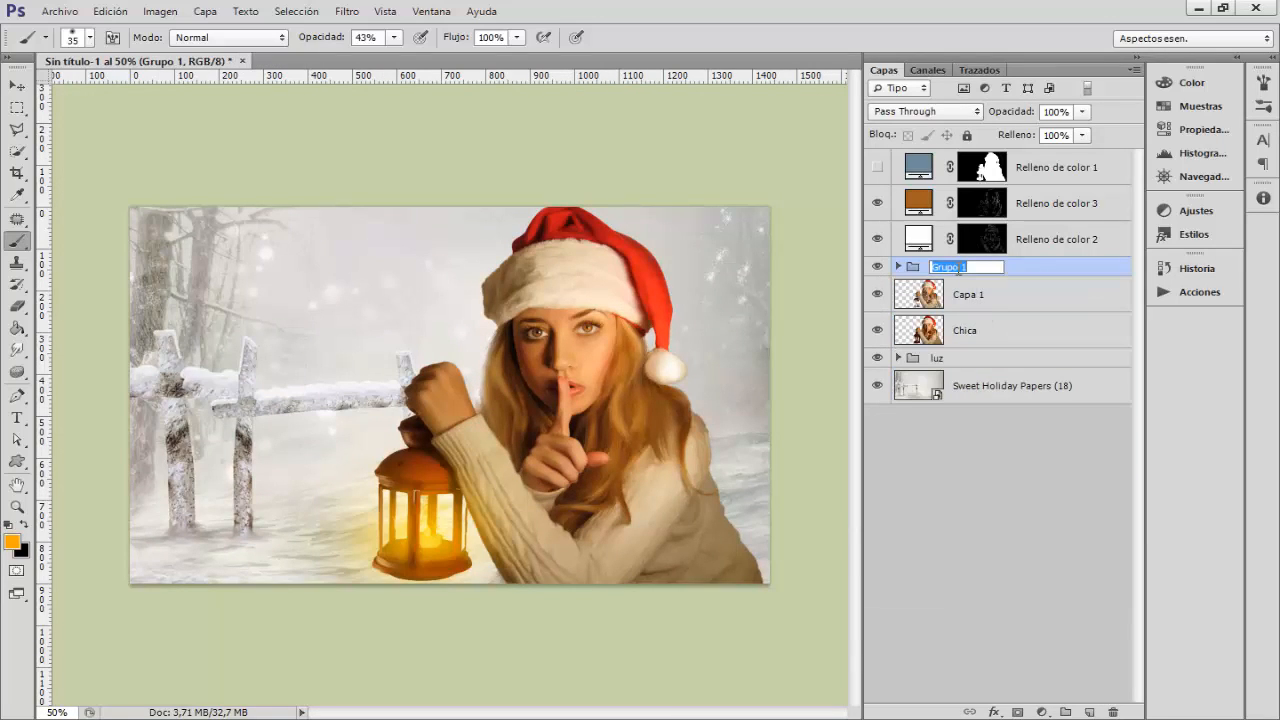
pyautogui.press('Return')
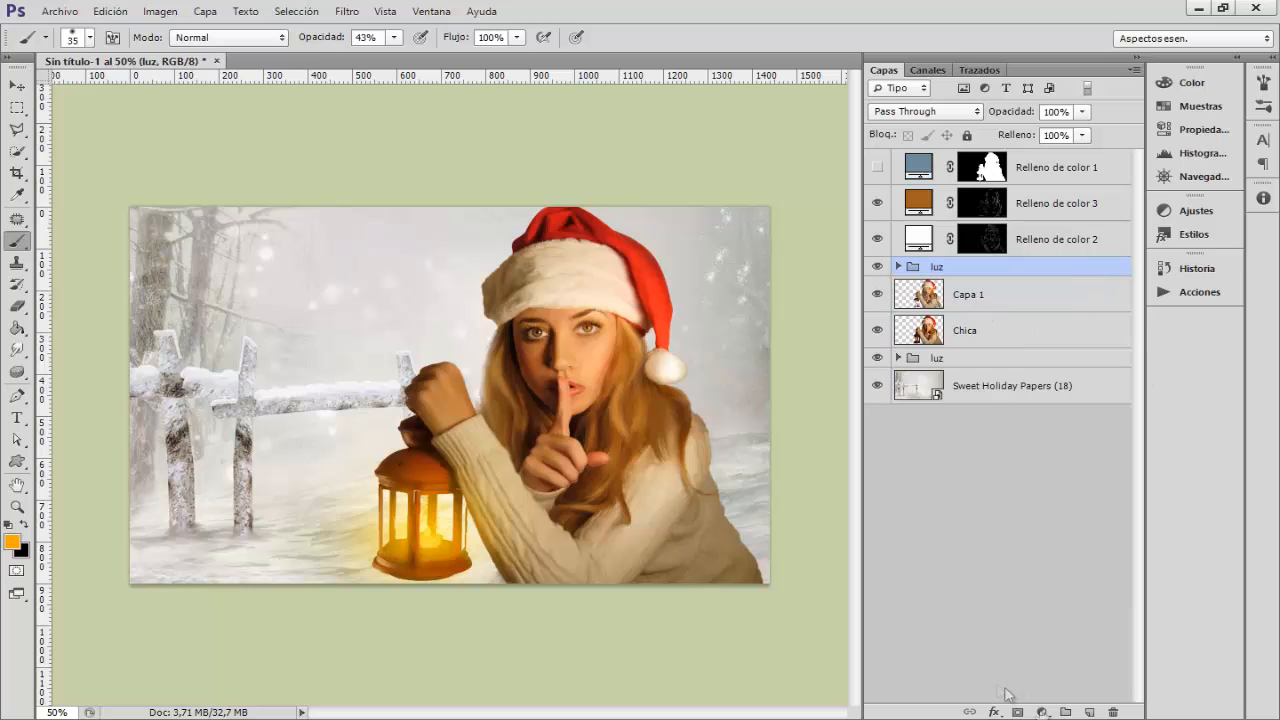
# - Add a layer above the upper luz group and dab a broad orange glow over the lantern and raised arm with a 595 px brush
pyautogui.click(1089, 712)
pyautogui.moveTo(475, 479); pyautogui.dragTo(800, 463)
pyautogui.moveTo(475, 458)
pyautogui.mouseDown()
pyautogui.moveTo(340, 505)
pyautogui.moveTo(347, 540)
pyautogui.mouseUp()
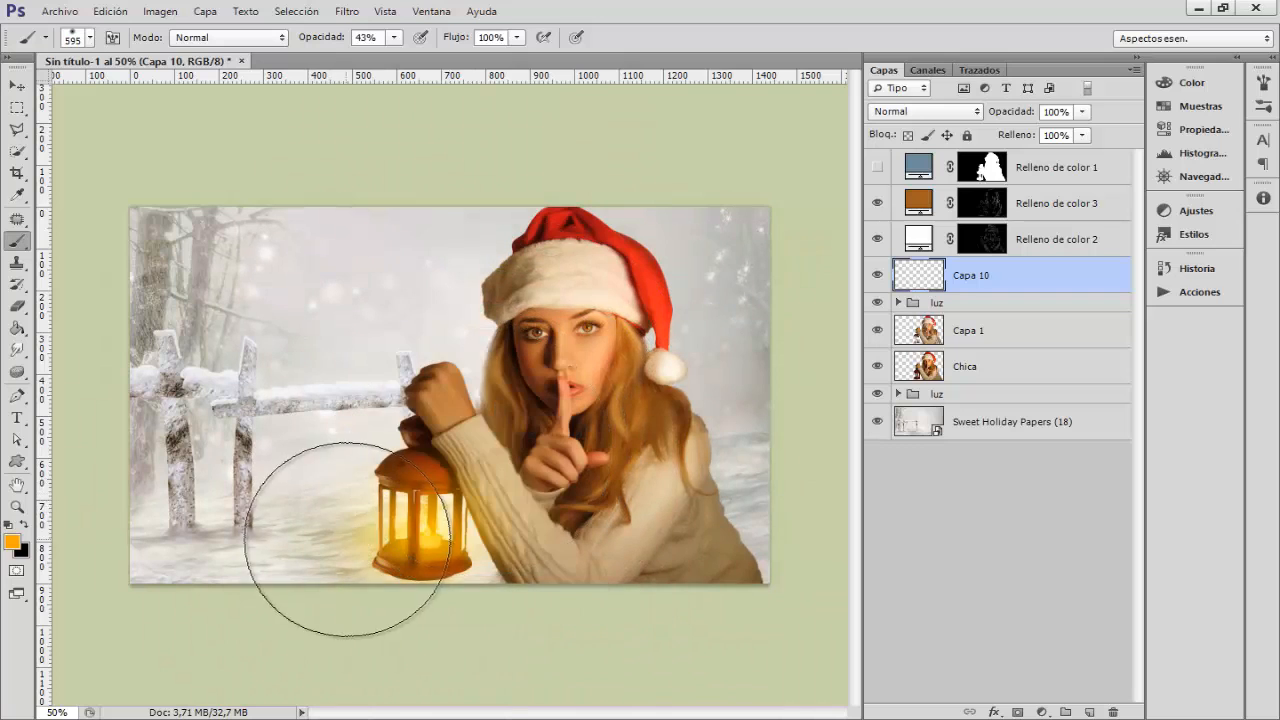
pyautogui.click(449, 484)
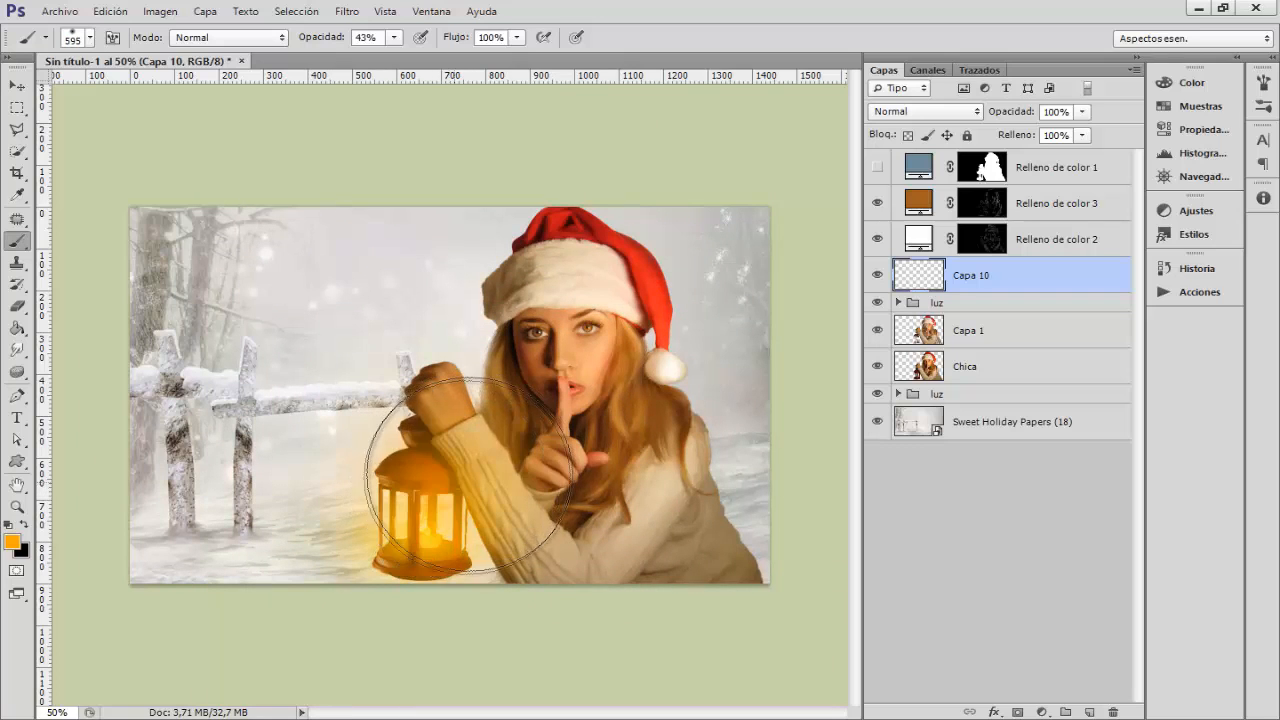
# - Set the foreground color to a muted bluish grey, starting from a tone sampled in the snowy background
pyautogui.click(12, 541)
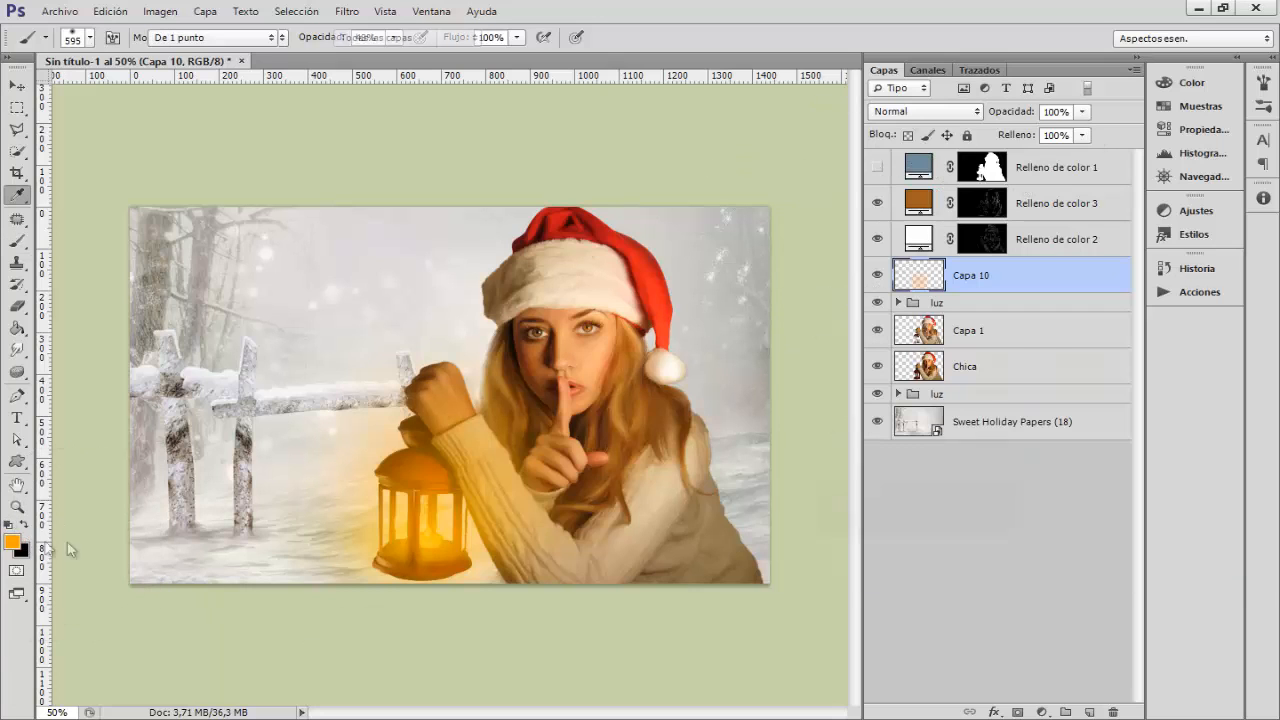
pyautogui.click(310, 319)
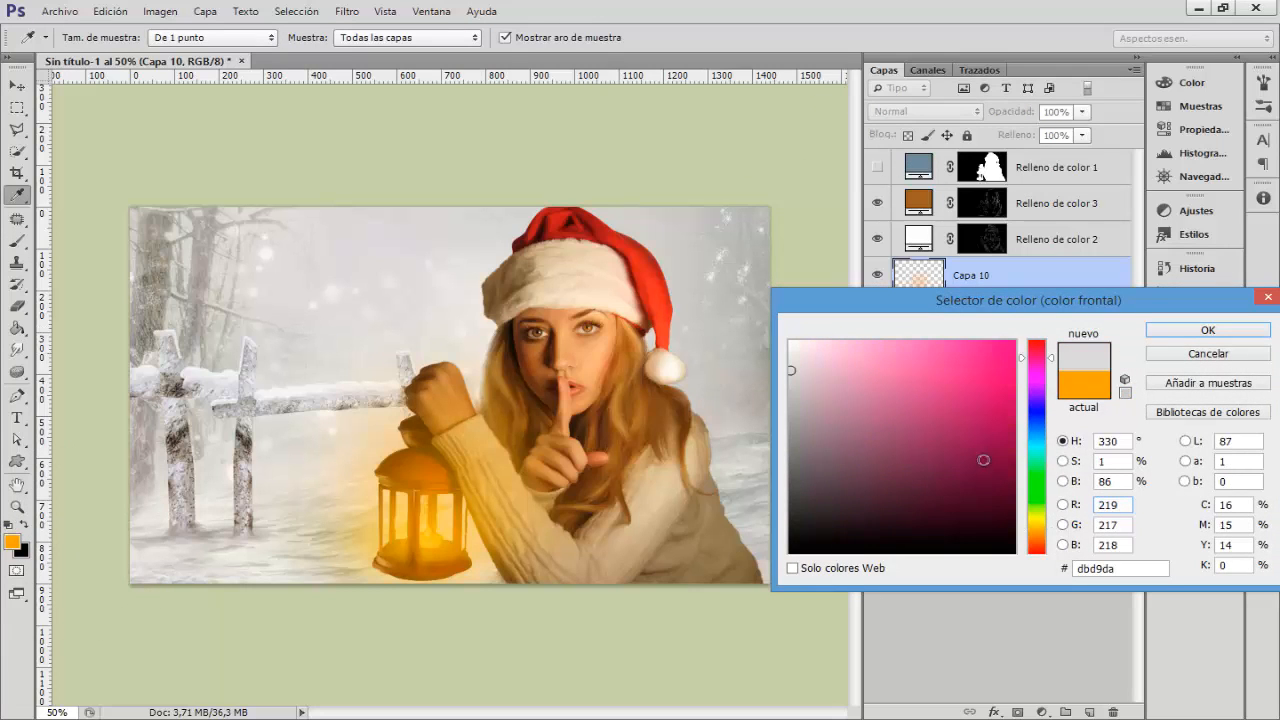
pyautogui.click(791, 409)
pyautogui.click(1033, 437)
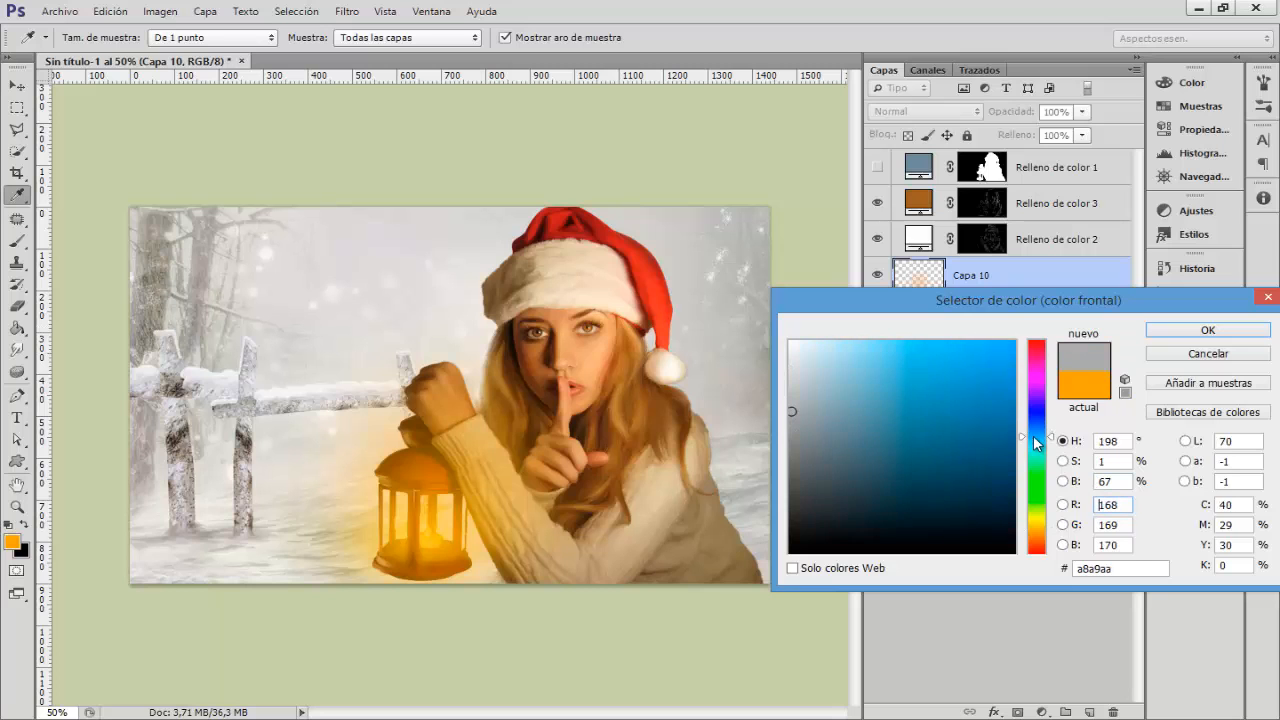
pyautogui.click(819, 404)
pyautogui.click(1208, 332)
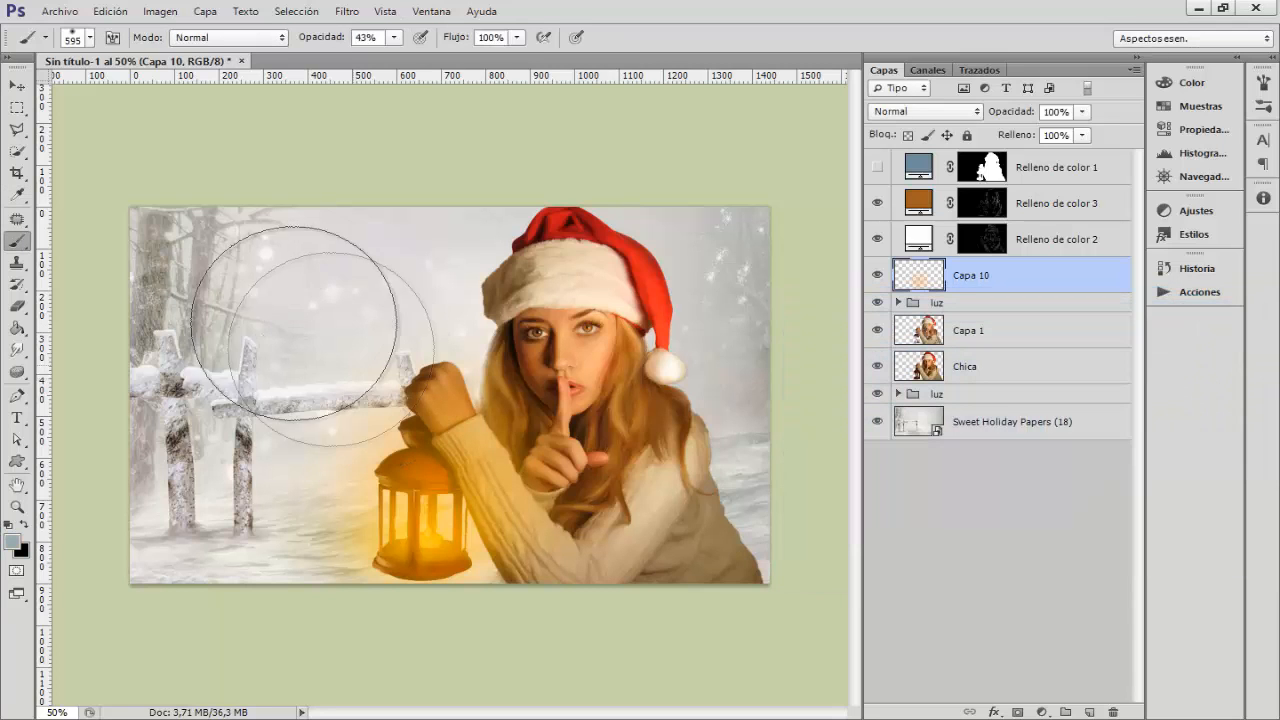
# - Brush the bluish grey across the rest of the image on Capa 10, softened with Gaussian Blur and blended in Color mode
pyautogui.moveTo(286, 331)
pyautogui.mouseDown()
pyautogui.moveTo(176, 312)
pyautogui.moveTo(220, 520)
pyautogui.moveTo(296, 243)
pyautogui.moveTo(366, 257)
pyautogui.moveTo(471, 186)
pyautogui.moveTo(591, 171)
pyautogui.moveTo(583, 337)
pyautogui.moveTo(771, 386)
pyautogui.moveTo(763, 594)
pyautogui.moveTo(629, 586)
pyautogui.moveTo(661, 619)
pyautogui.moveTo(583, 434)
pyautogui.moveTo(380, 711)
pyautogui.moveTo(180, 663)
pyautogui.mouseUp()
pyautogui.click(346, 11)
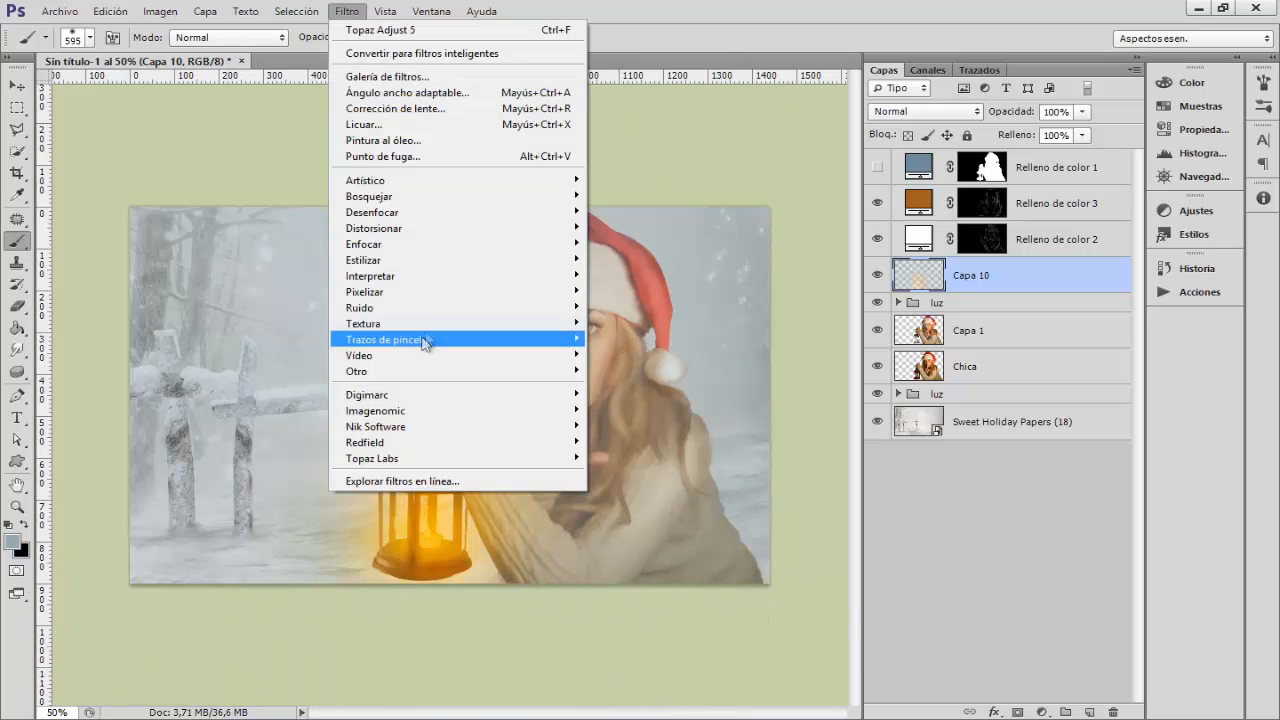
pyautogui.moveTo(400, 207)
pyautogui.click(650, 354)
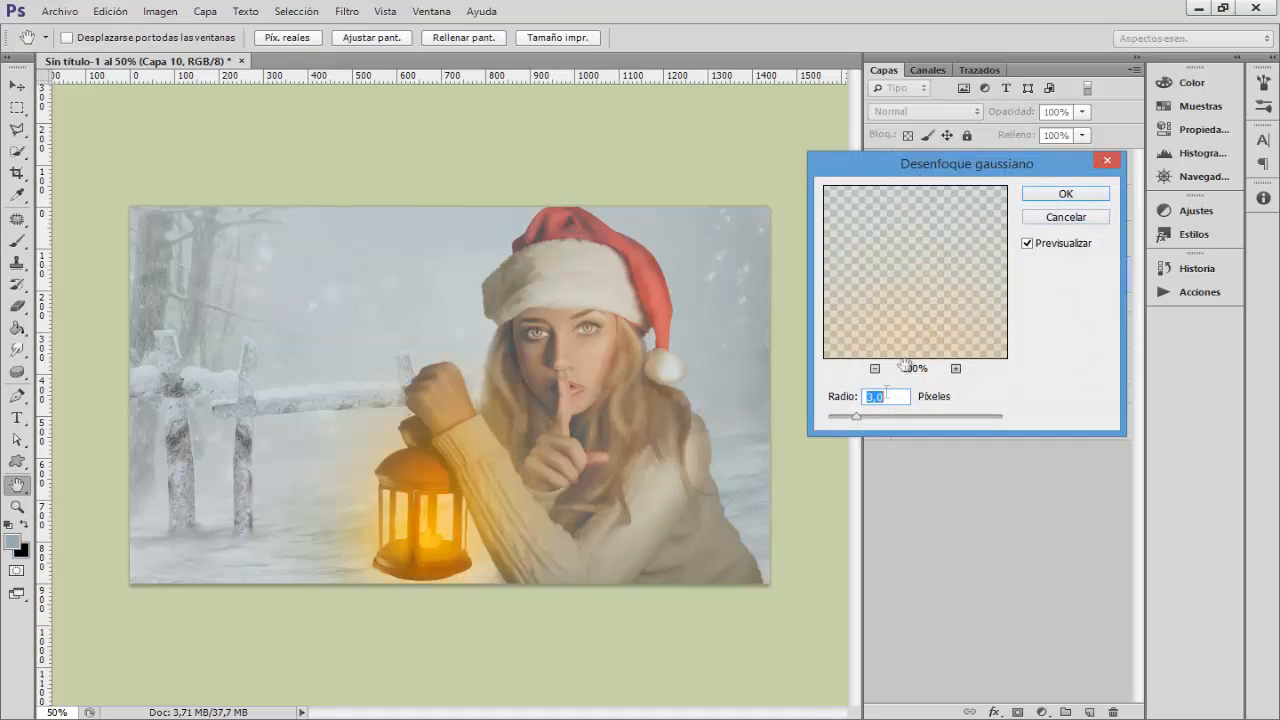
pyautogui.click(1031, 196)
pyautogui.click(925, 111)
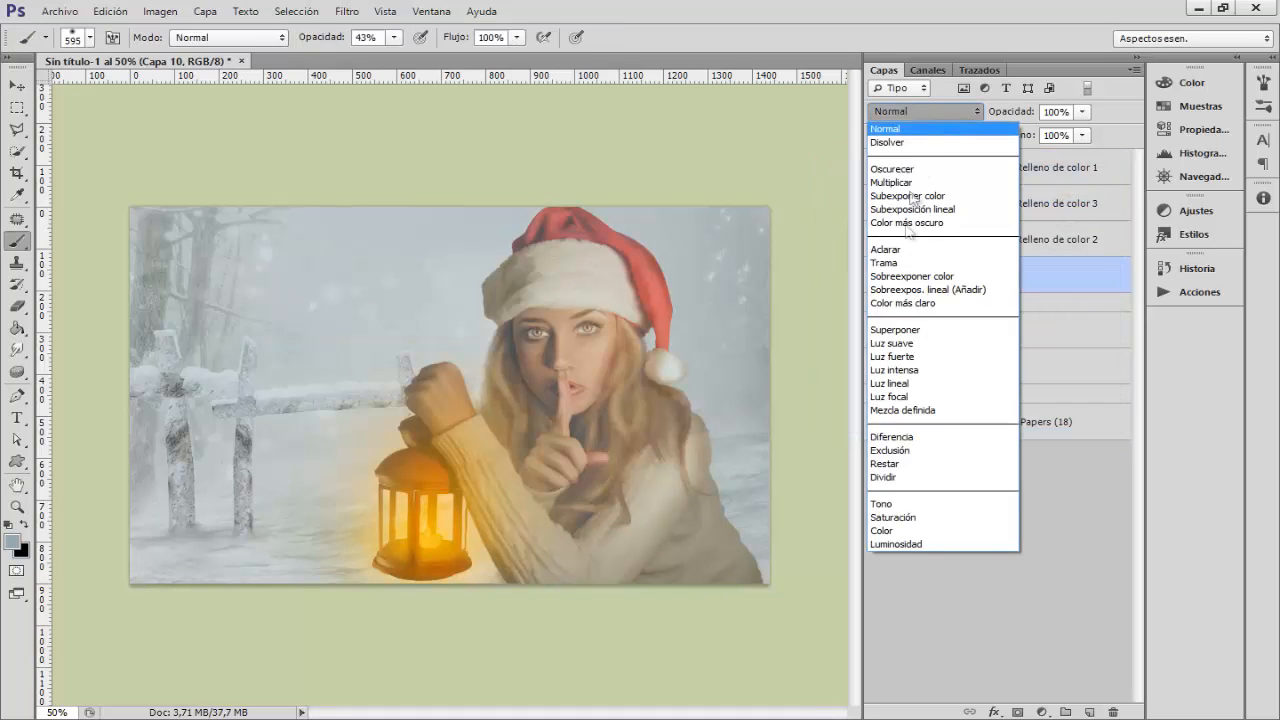
pyautogui.click(895, 531)
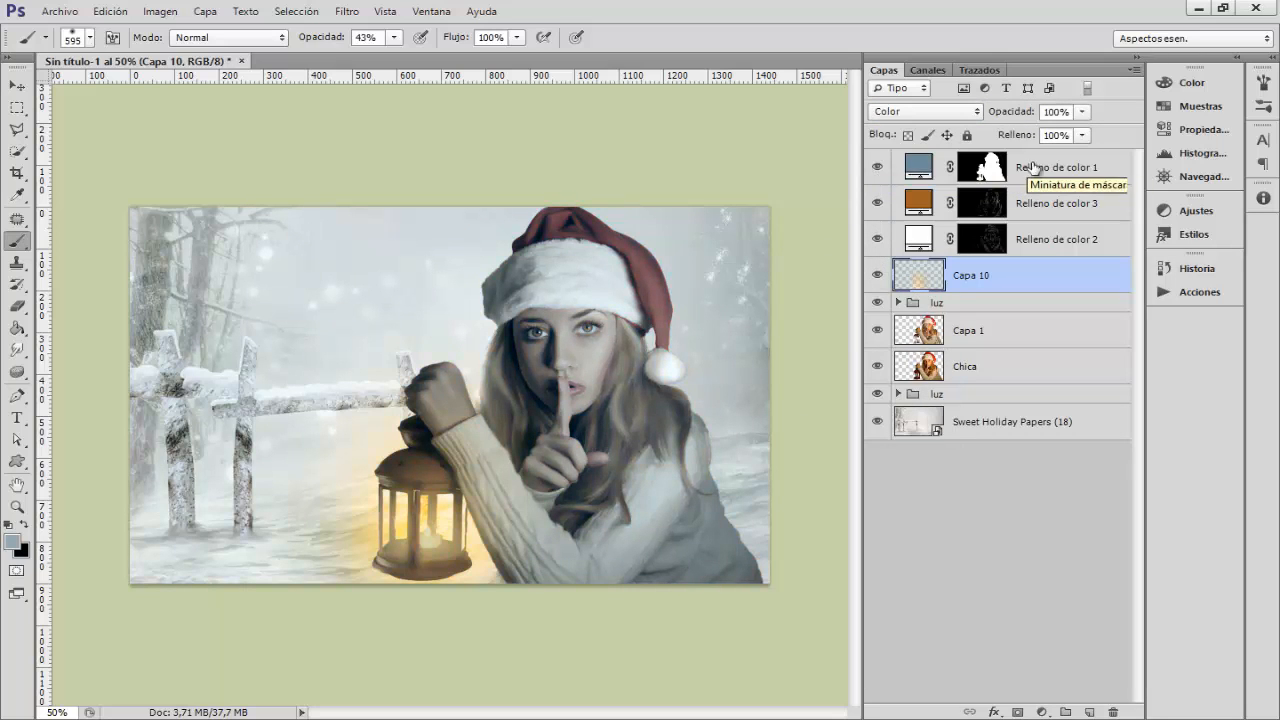
# - Fade Relleno de color 1's mask over the lantern, arm, hat and face with a 595 px black brush, reducing brush opacity to 36%
pyautogui.click(982, 167)
pyautogui.moveTo(420, 596)
pyautogui.mouseDown()
pyautogui.moveTo(389, 588)
pyautogui.moveTo(363, 545)
pyautogui.moveTo(386, 583)
pyautogui.moveTo(388, 564)
pyautogui.moveTo(337, 545)
pyautogui.moveTo(471, 571)
pyautogui.moveTo(445, 563)
pyautogui.moveTo(437, 503)
pyautogui.moveTo(466, 591)
pyautogui.moveTo(406, 594)
pyautogui.mouseUp()
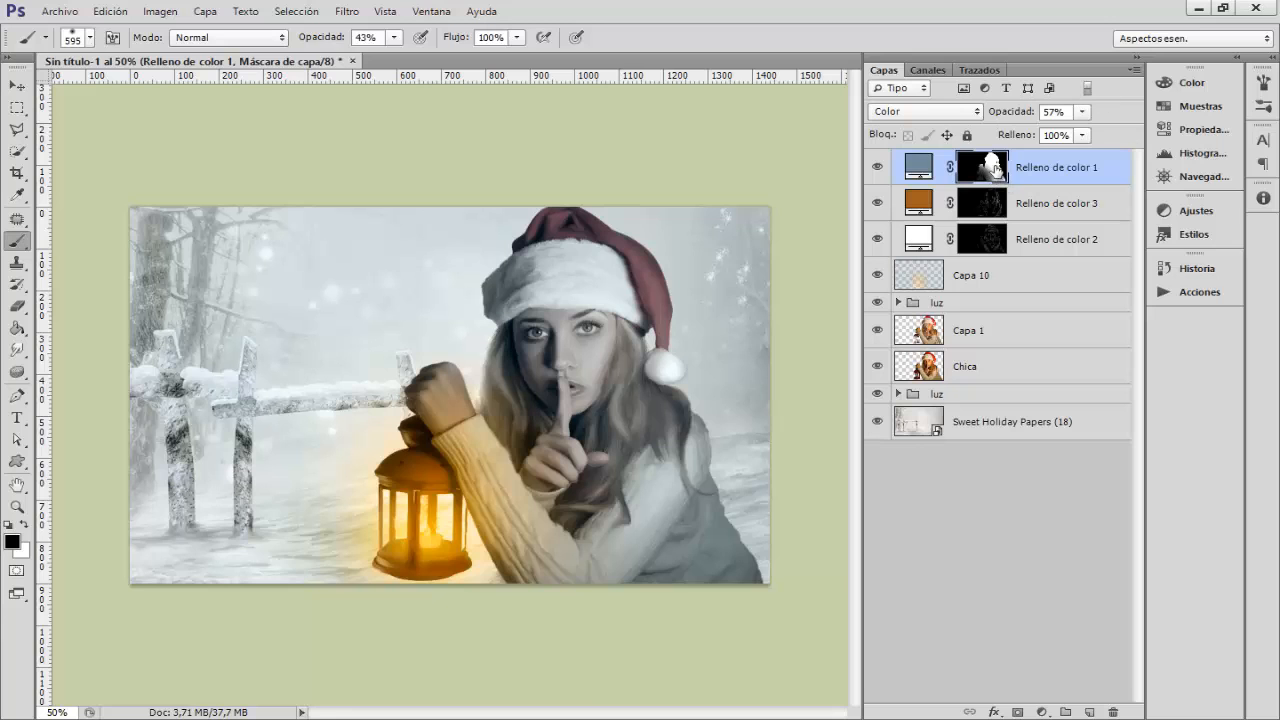
pyautogui.moveTo(332, 40); pyautogui.dragTo(324, 40)
pyautogui.moveTo(531, 211); pyautogui.dragTo(607, 306)
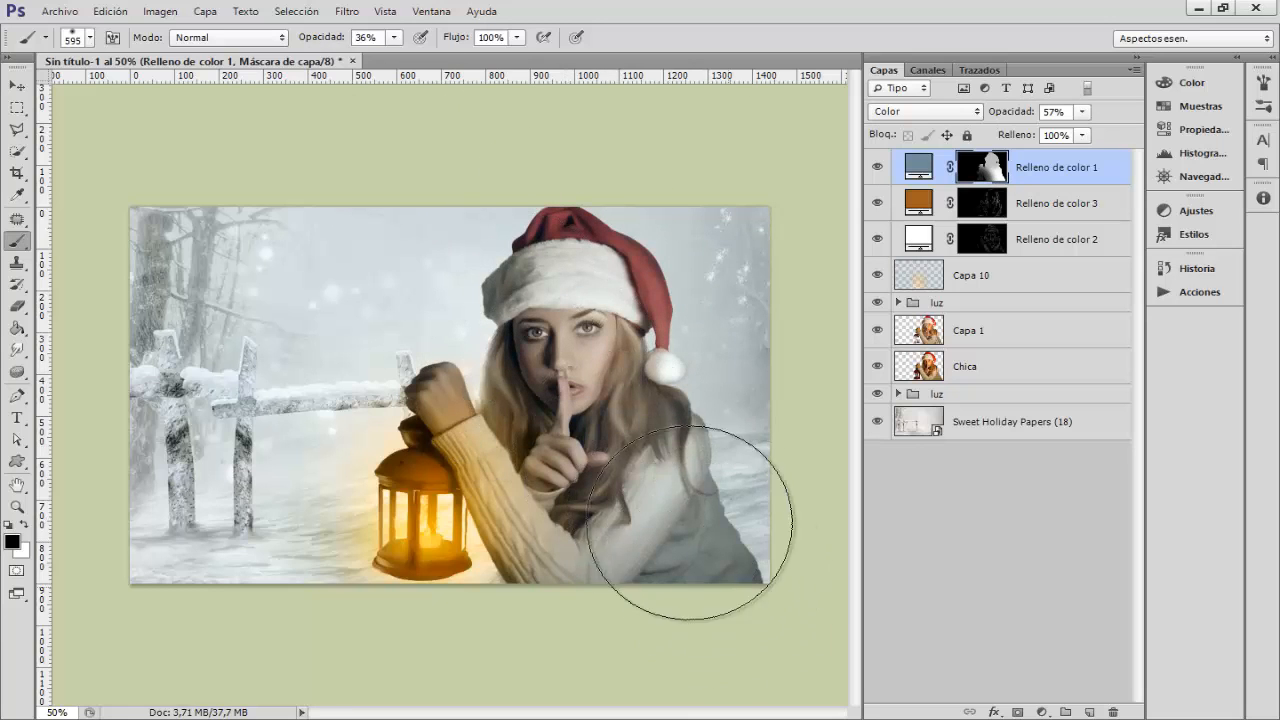
pyautogui.click(876, 168)
pyautogui.click(876, 168)
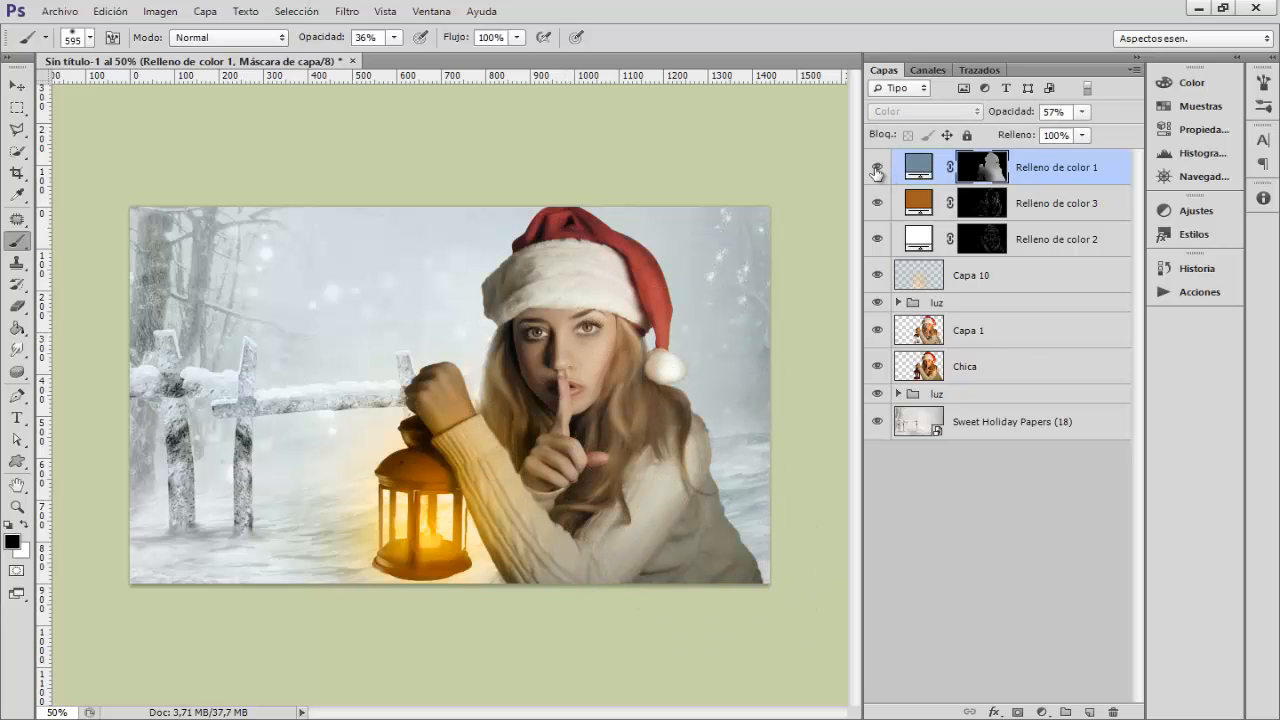
pyautogui.click(876, 168)
pyautogui.click(876, 168)
# - Add a layer in Multiply mode above Relleno de color 1 and set the foreground color to slate blue-grey 52636a
pyautogui.click(918, 167)
pyautogui.click(1041, 712)
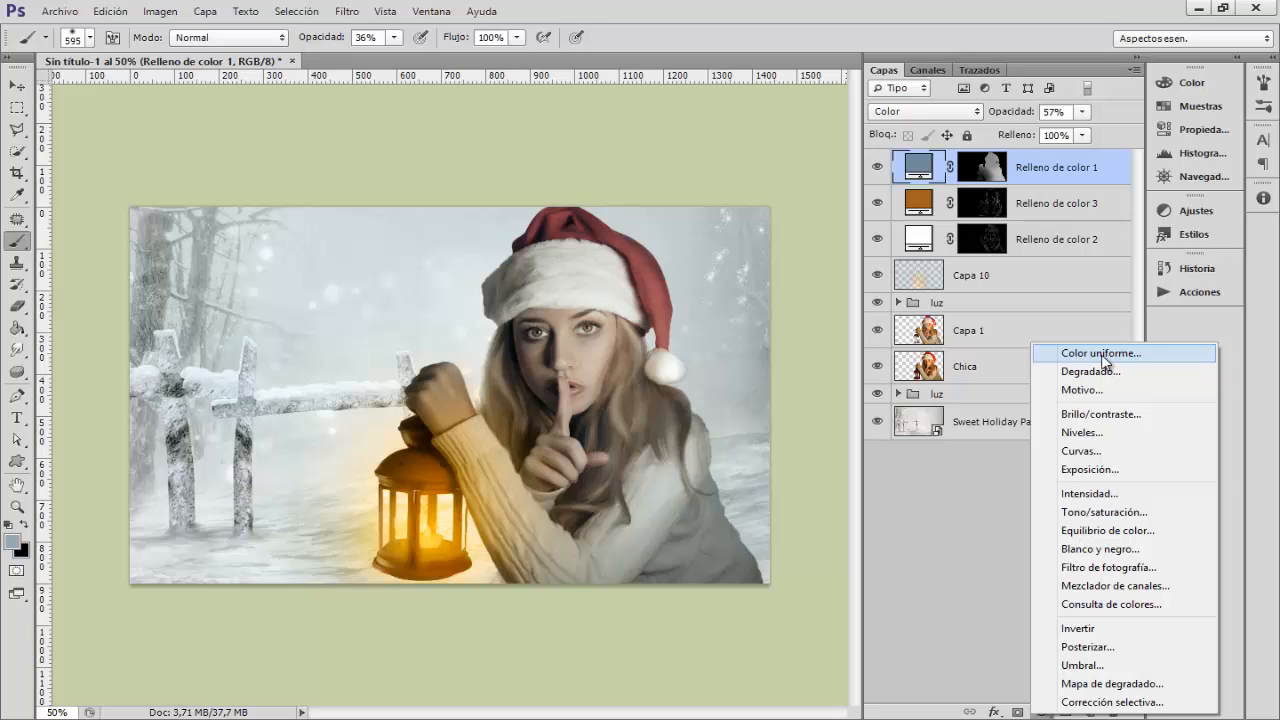
pyautogui.click(993, 505)
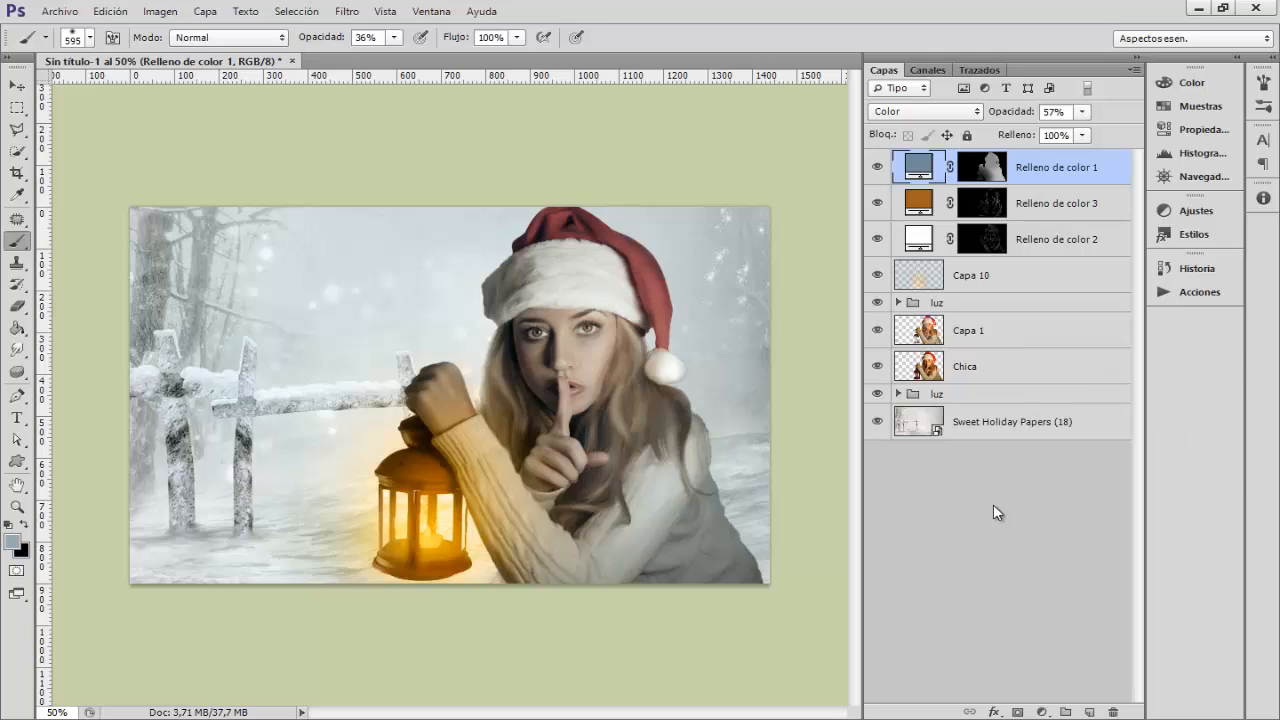
pyautogui.click(1085, 712)
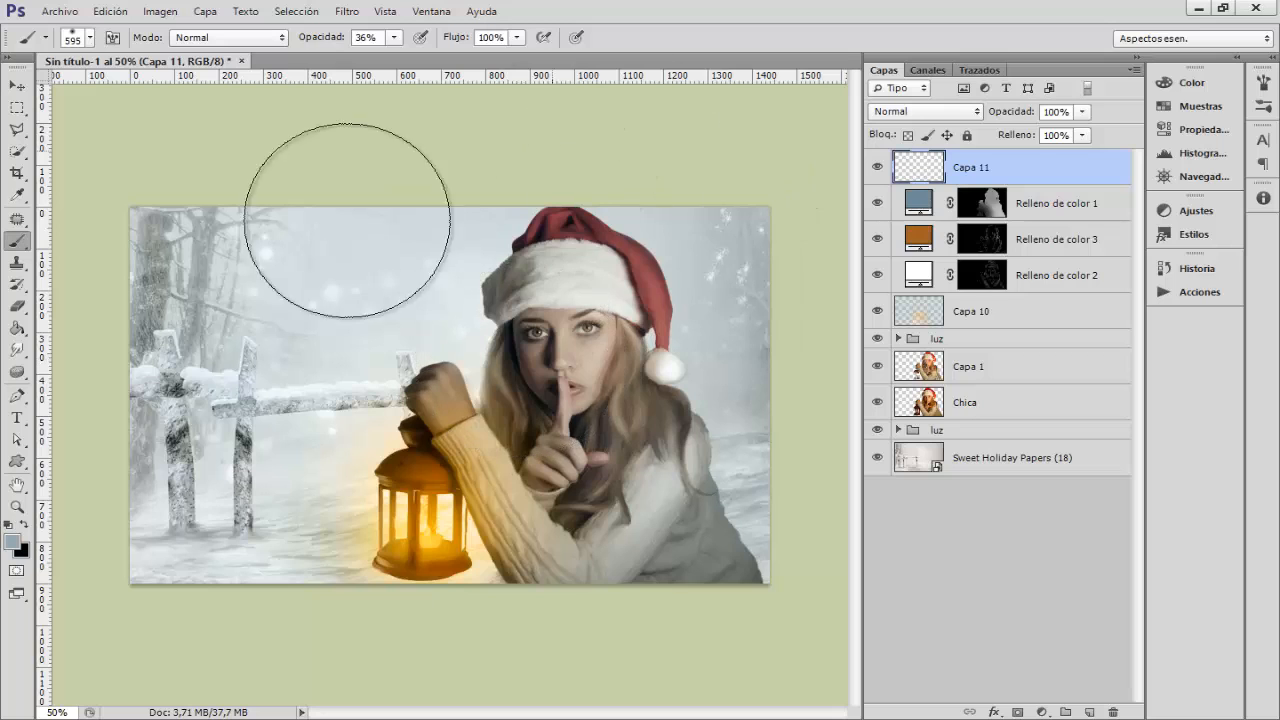
pyautogui.click(948, 112)
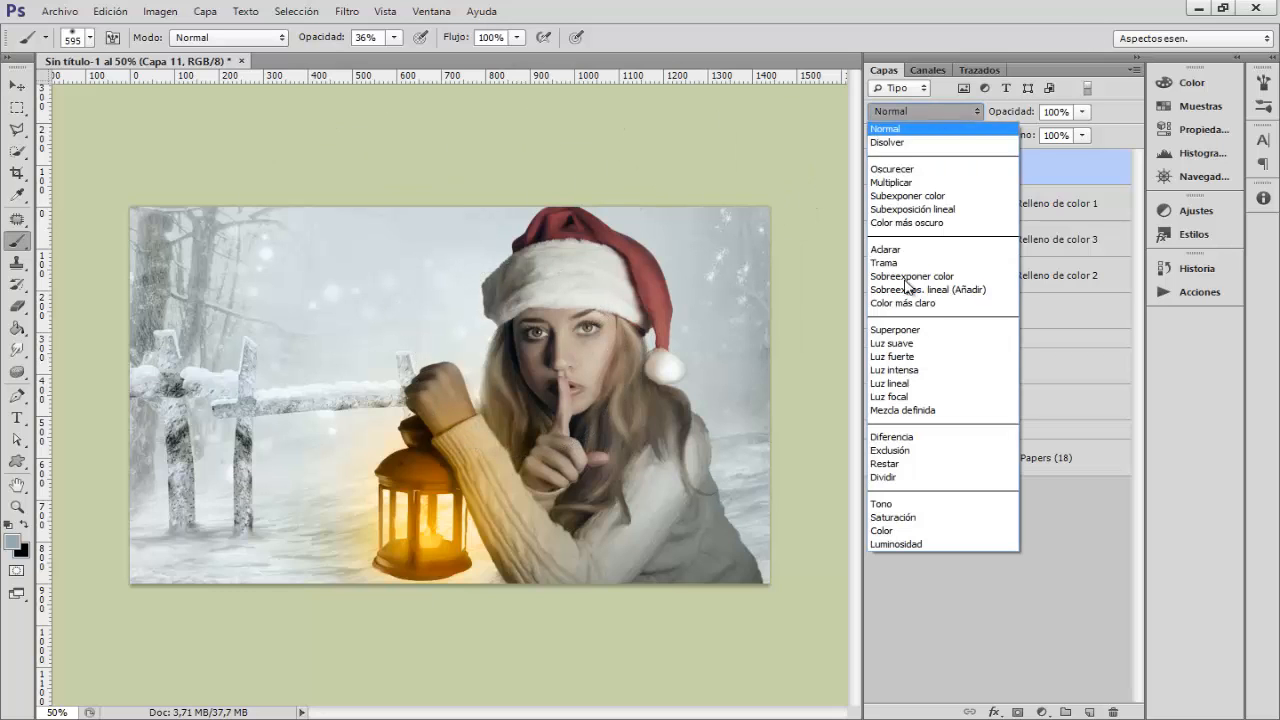
pyautogui.click(893, 183)
pyautogui.click(14, 543)
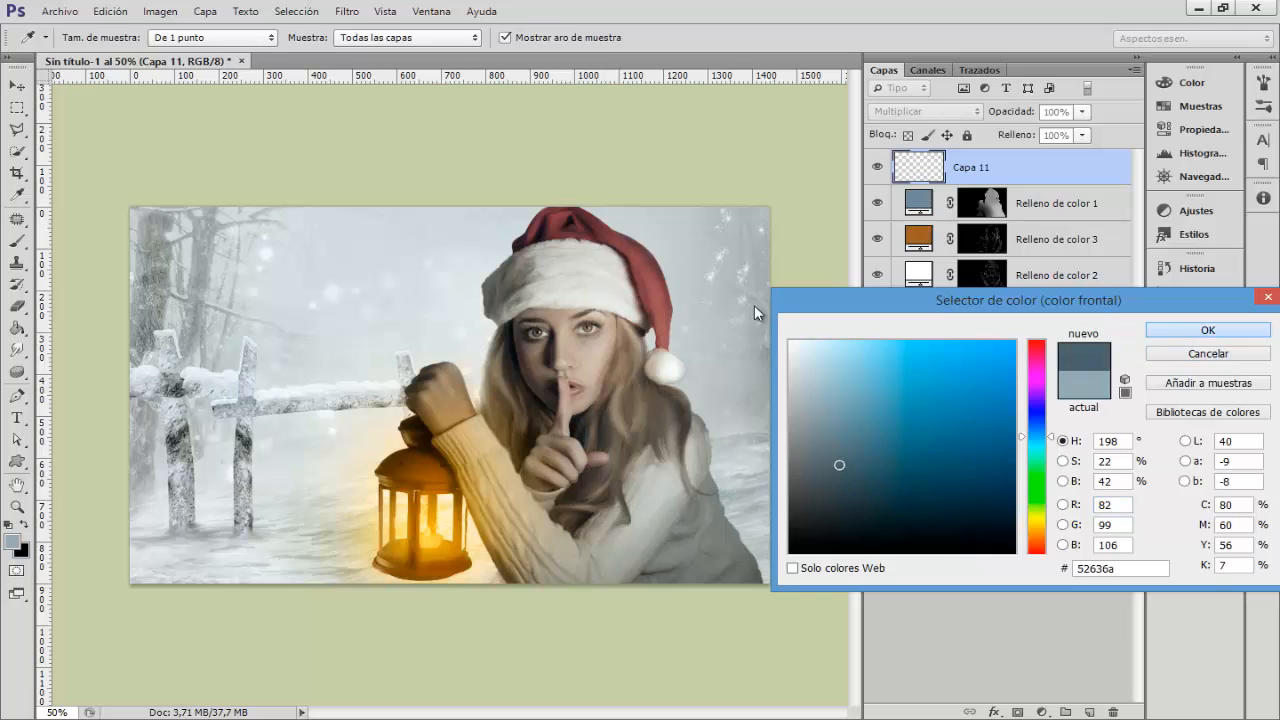
pyautogui.click(1208, 330)
# - Darken the outer areas of the image on Capa 11 with a 743 px brush at 36% opacity and compare the effect
pyautogui.moveTo(208, 233); pyautogui.dragTo(250, 239)
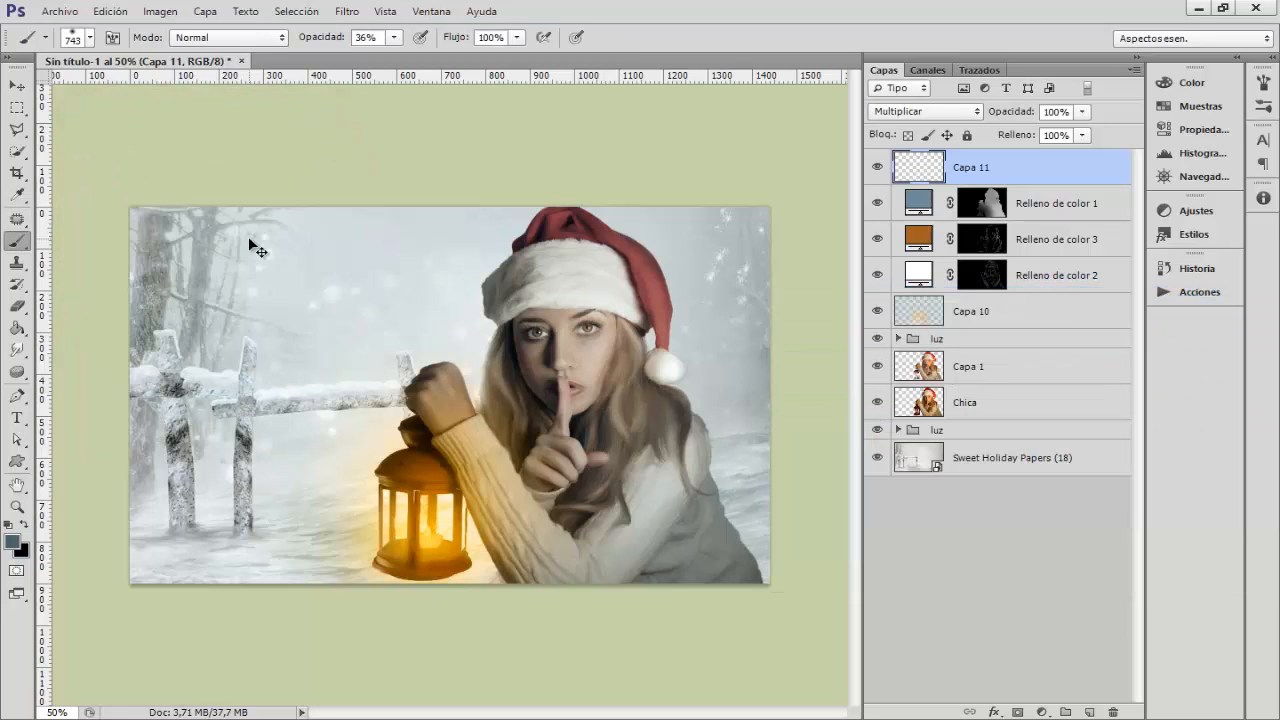
pyautogui.hotkey('ctrl', '-')
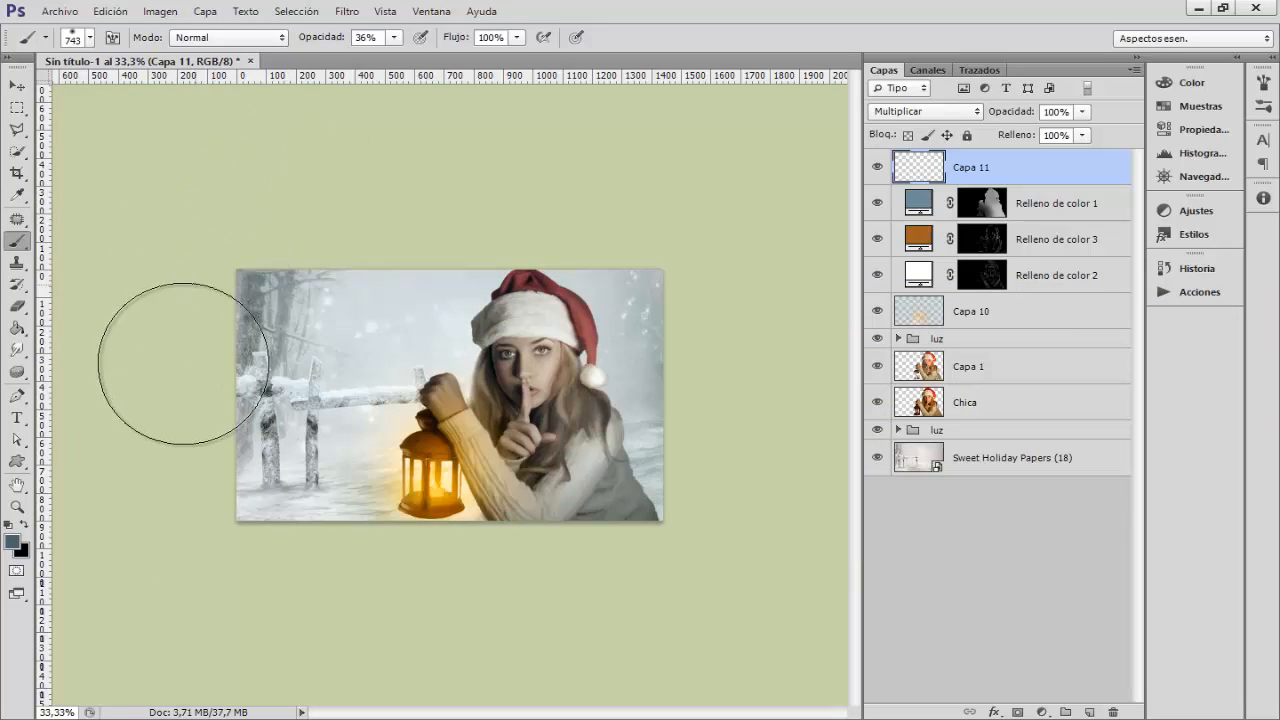
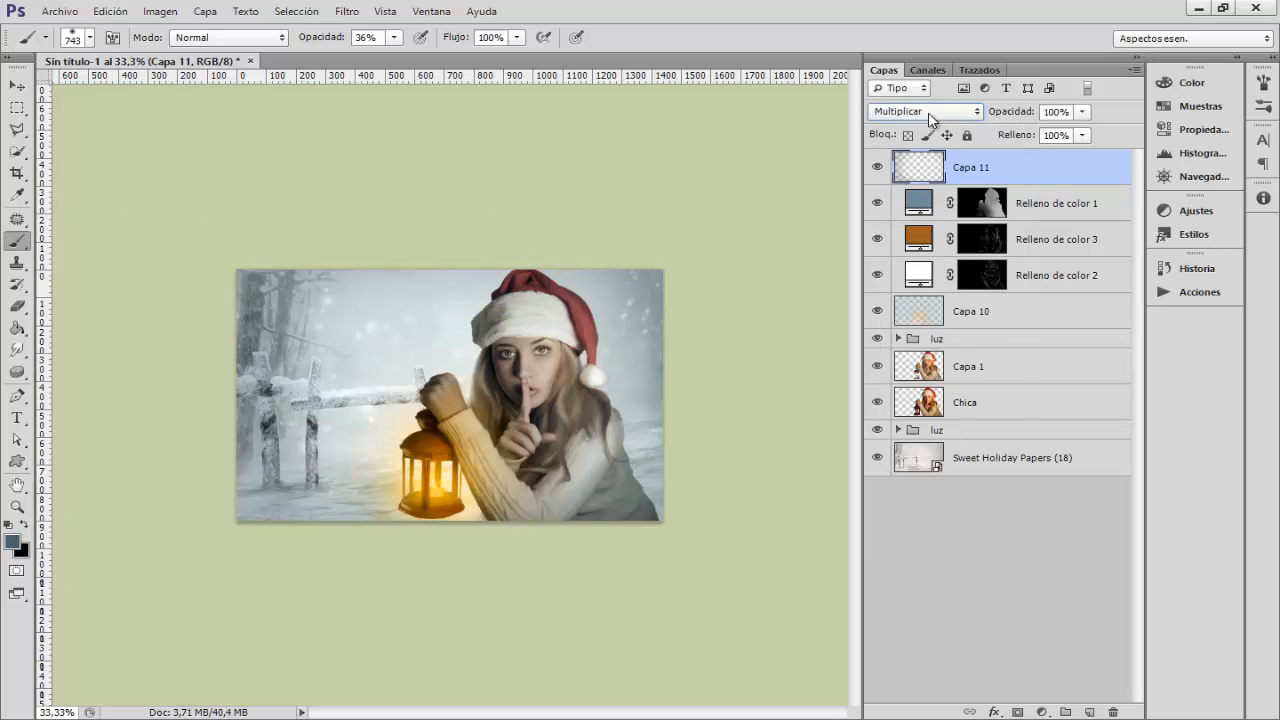
pyautogui.click(880, 169)
pyautogui.click(882, 171)
pyautogui.click(882, 170)
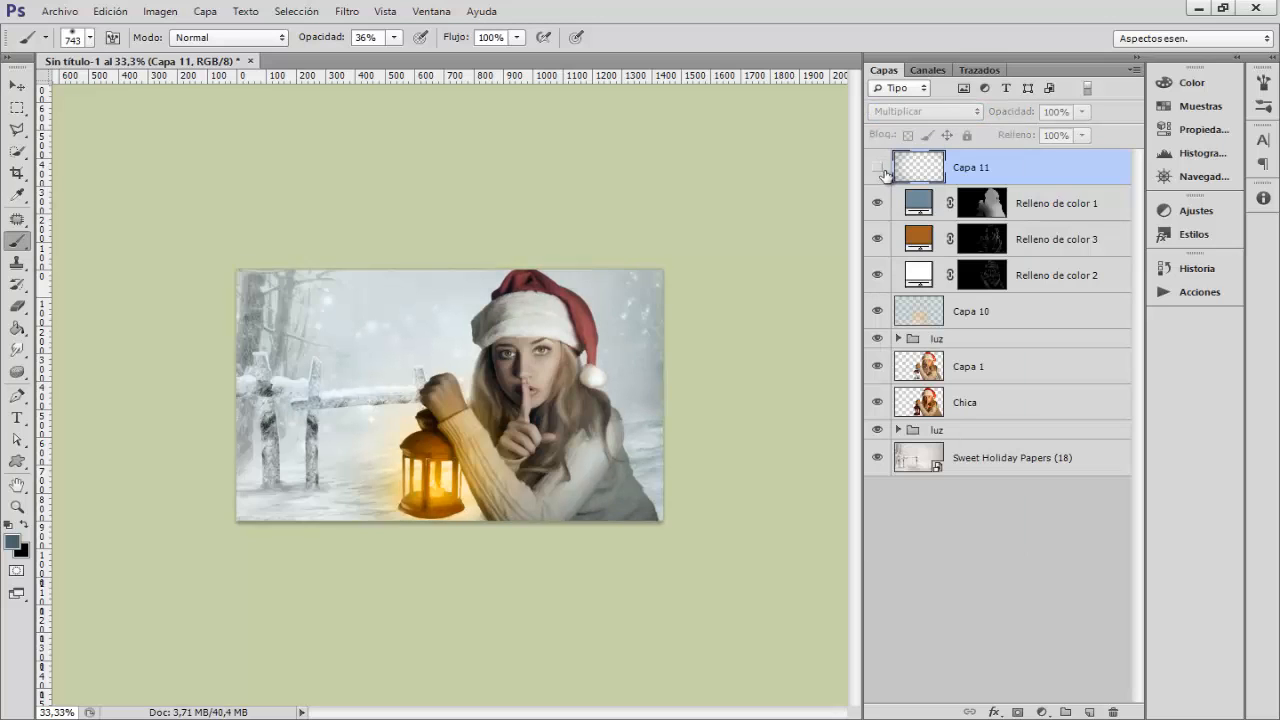
pyautogui.click(882, 170)
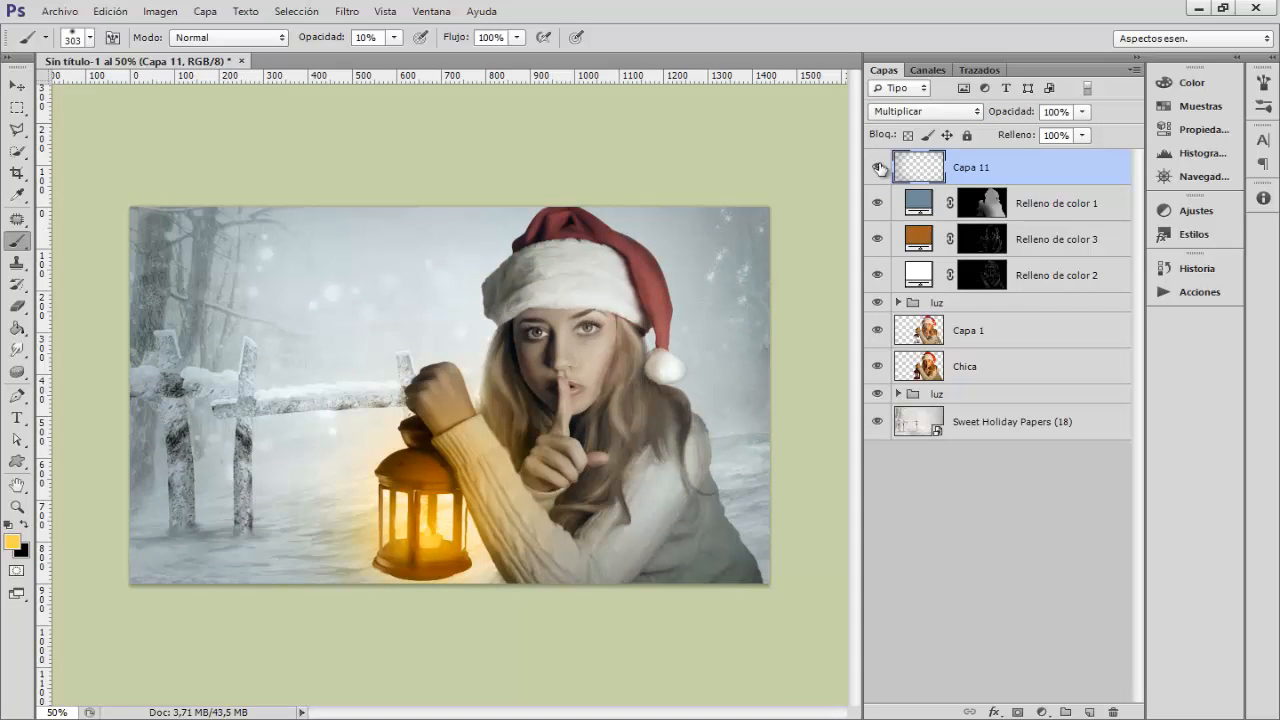
# - Place the white deer image 45 directly above the Sweet Holiday Papers (18) background layer
pyautogui.click(1008, 420)
pyautogui.click(62, 12)
pyautogui.click(90, 300)
pyautogui.click(440, 195)
pyautogui.click(774, 580)
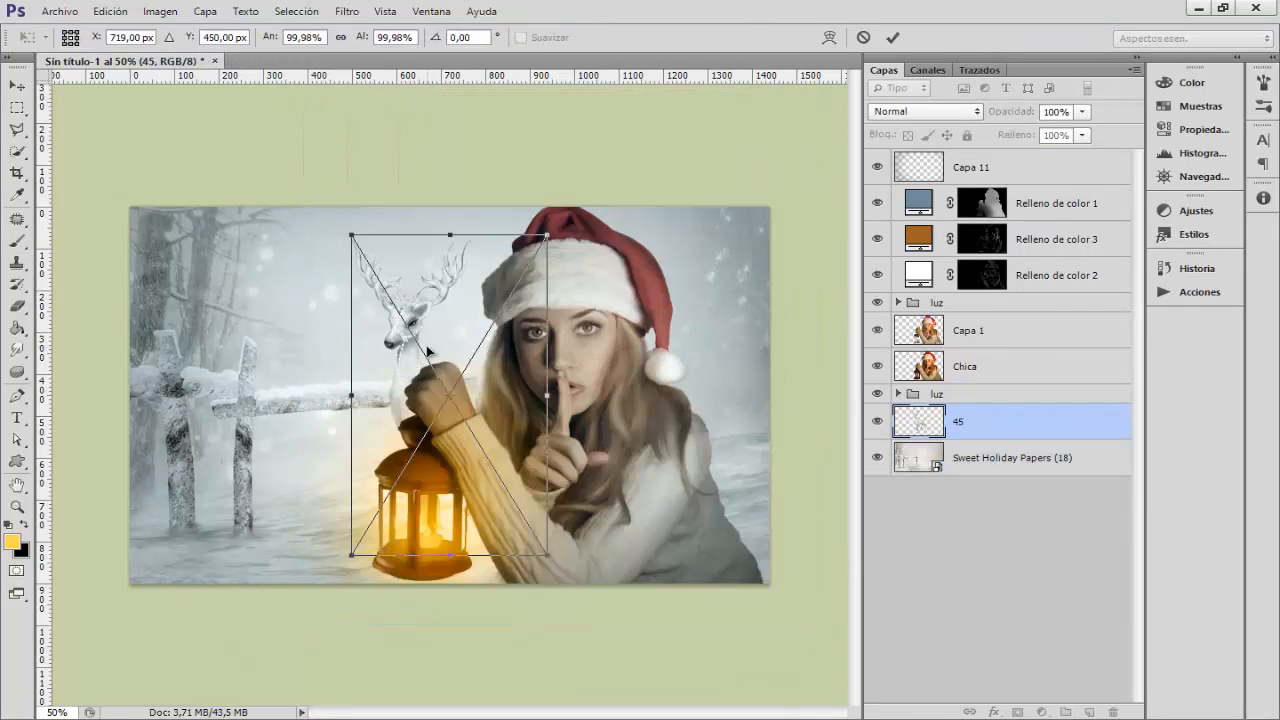
# - Flip the deer horizontally and place it over the snowy fence with a tilt of about -7.3 degrees
pyautogui.rightClick(428, 350)
pyautogui.click(490, 591)
pyautogui.moveTo(398, 402); pyautogui.dragTo(265, 406)
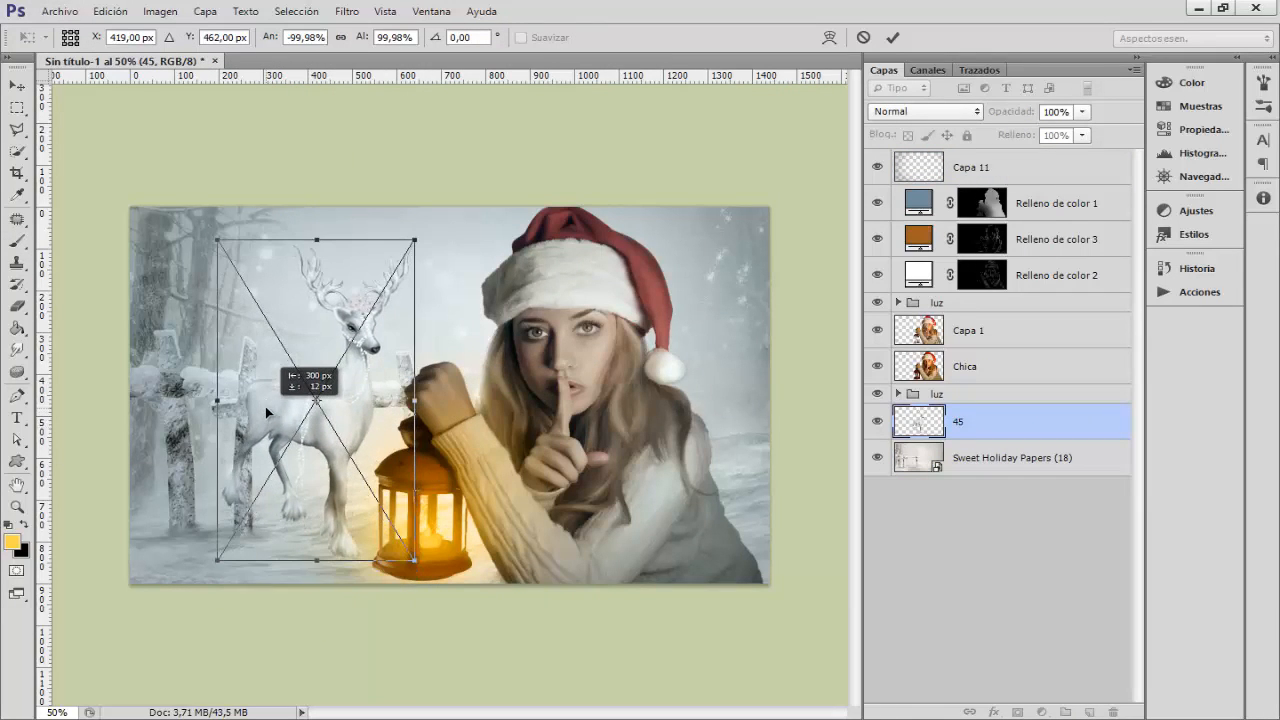
pyautogui.moveTo(476, 246); pyautogui.dragTo(456, 224)
pyautogui.moveTo(349, 395); pyautogui.dragTo(334, 395)
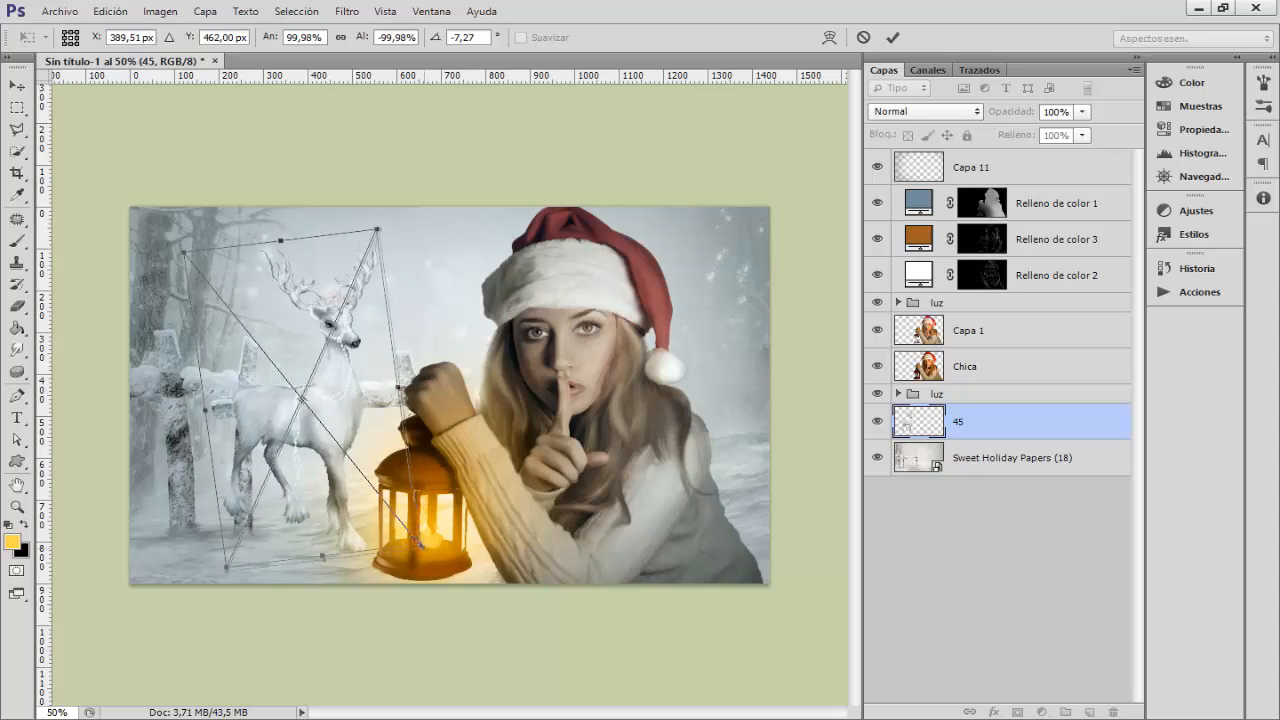
# - Scale the deer down slightly, fine-tune its position and tilt beside the lantern, and apply the transform
pyautogui.moveTo(421, 546); pyautogui.dragTo(398, 516)
pyautogui.moveTo(322, 401); pyautogui.dragTo(316, 392)
pyautogui.moveTo(404, 519)
pyautogui.mouseDown()
pyautogui.moveTo(418, 504)
pyautogui.moveTo(395, 525)
pyautogui.mouseUp()
pyautogui.moveTo(357, 229); pyautogui.dragTo(366, 215)
pyautogui.press('Return')
# - Add a mask to layer 45 and hide the deer over the fence rail and post with a 42 px black brush at 100% opacity
pyautogui.click(1017, 711)
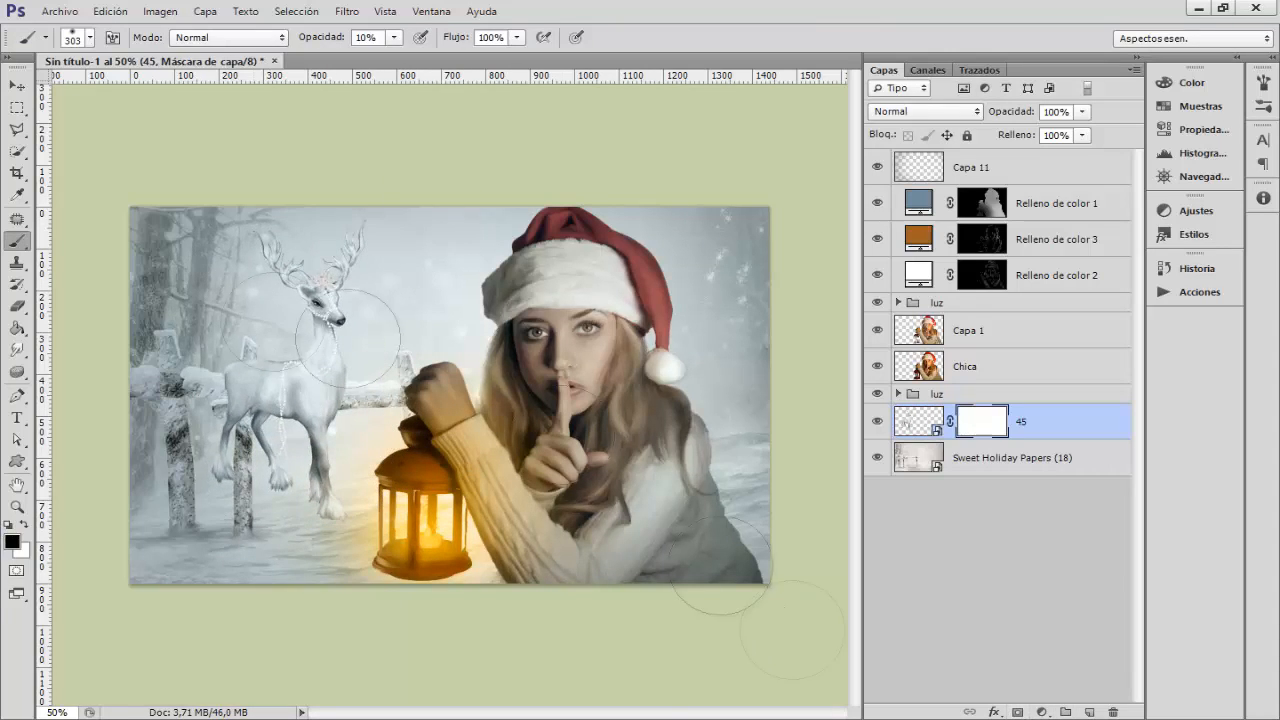
pyautogui.hotkey('ctrl', '+')
pyautogui.keyDown('alt'); pyautogui.rightClick(348, 338); pyautogui.keyUp('alt')
pyautogui.press('0')
pyautogui.moveTo(229, 389); pyautogui.dragTo(227, 401)
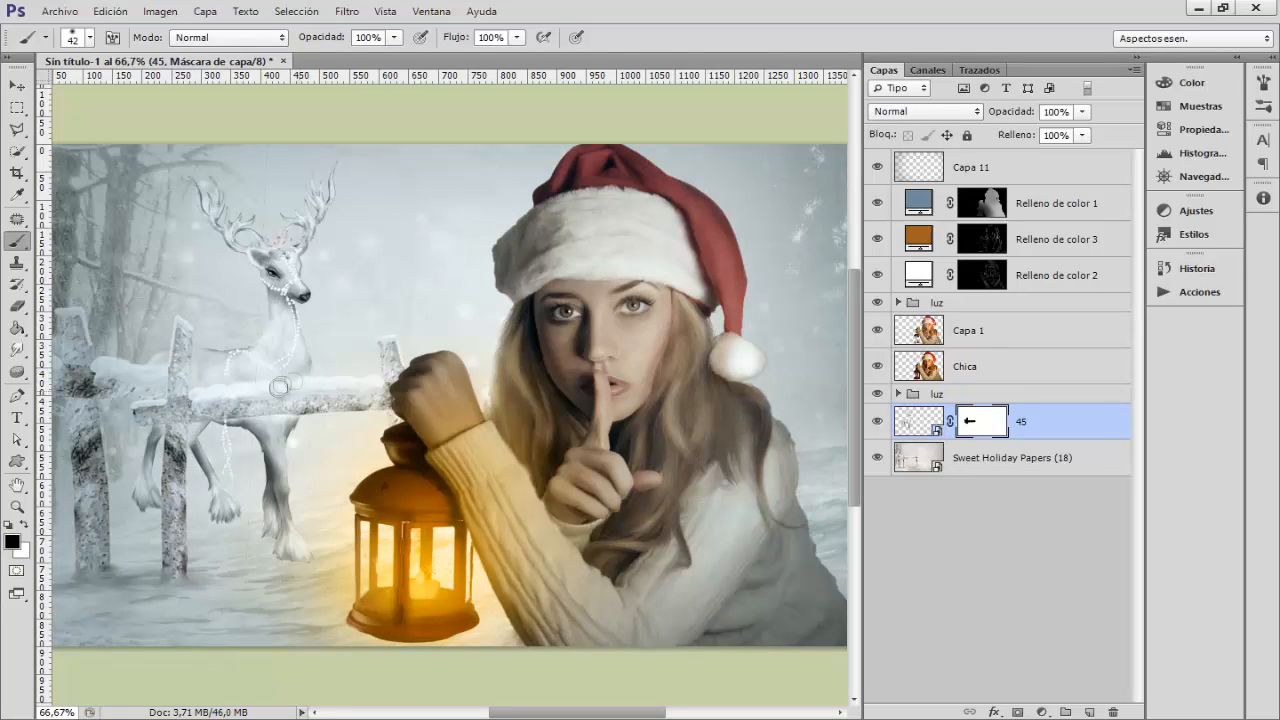
pyautogui.hotkey('ctrl', '-')
# - Add a layer in Multiply mode beneath the deer and sample a grey from the snowy ground as the foreground color
pyautogui.keyDown('ctrl'); pyautogui.click(1089, 712); pyautogui.keyUp('ctrl')
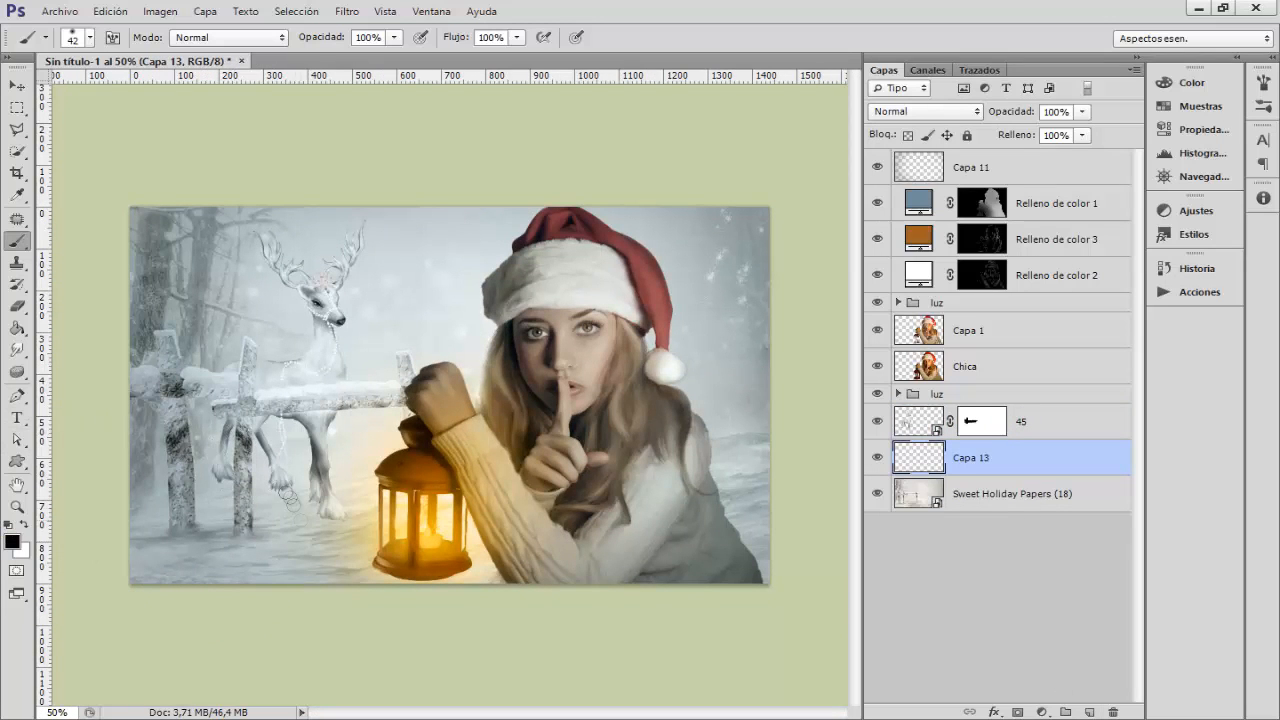
pyautogui.keyDown('alt'); pyautogui.click(212, 534); pyautogui.keyUp('alt')
pyautogui.click(924, 111)
pyautogui.click(895, 182)
# - Paint grey shadows under the deer's hooves on Capa 13 with a 22 px brush at 34% opacity and soften them with Gaussian Blur
pyautogui.hotkey('ctrl', '+')
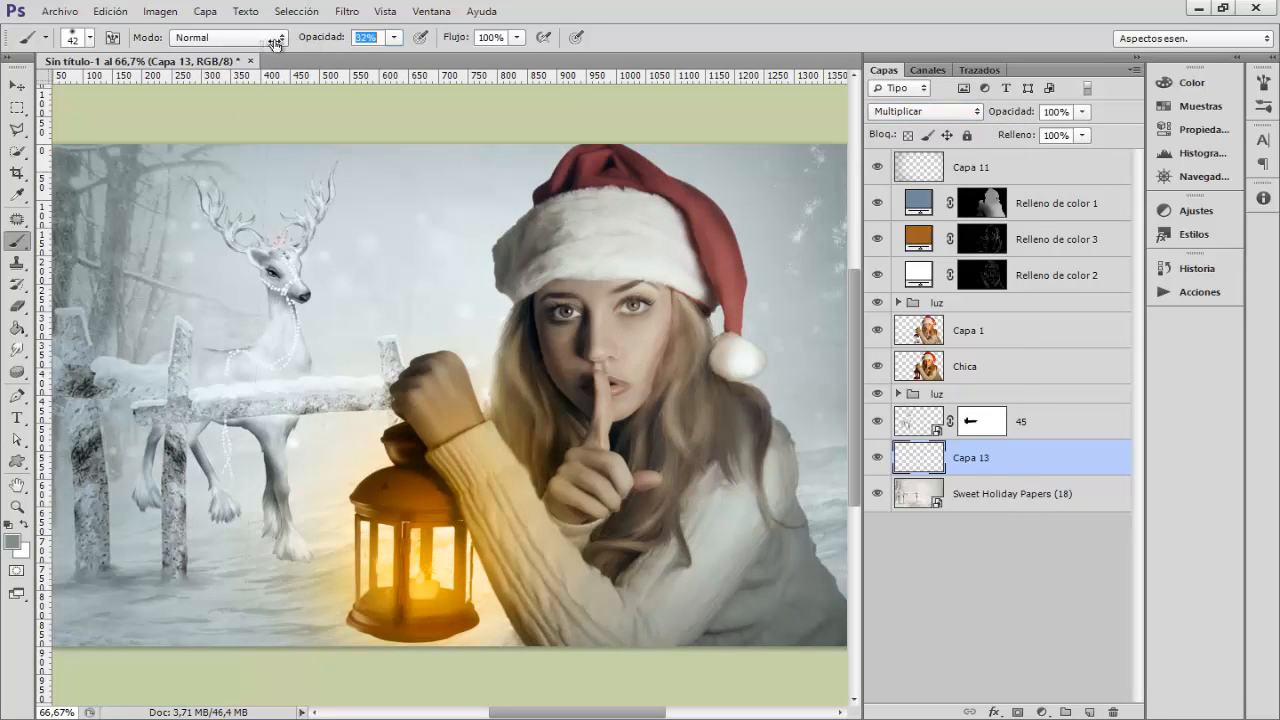
pyautogui.write('11')
pyautogui.hotkey('ctrl', '-')
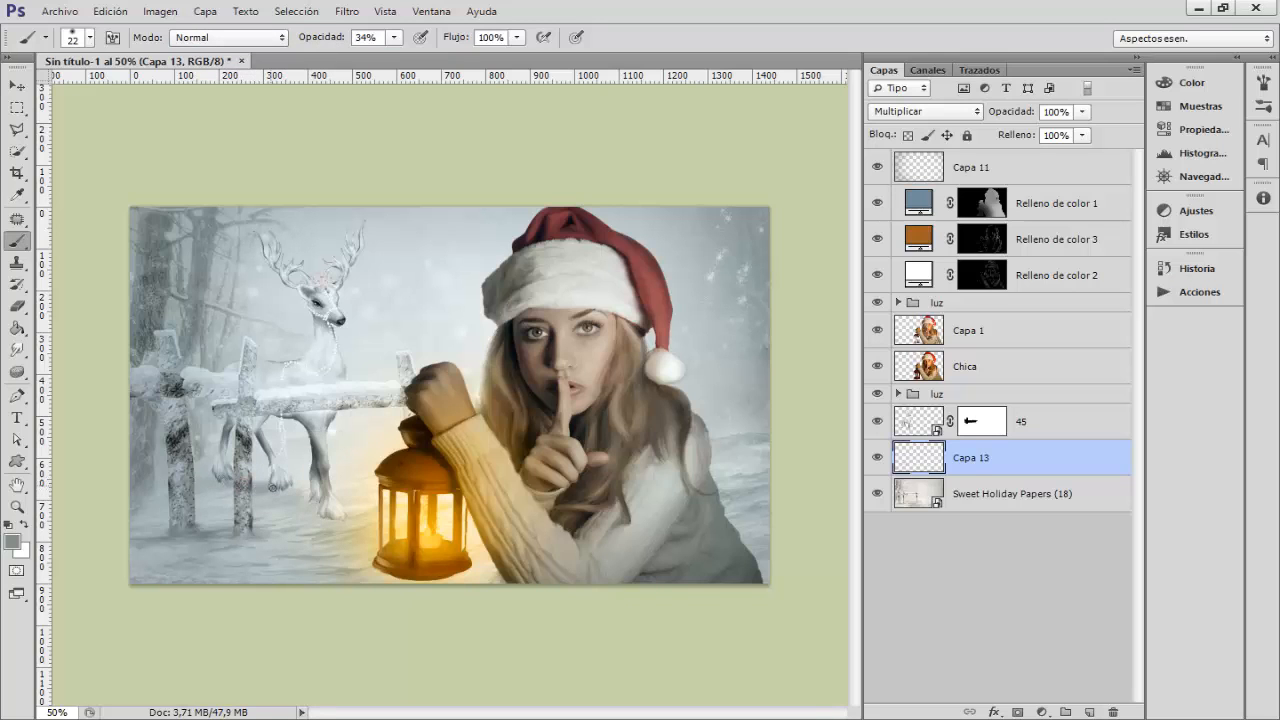
pyautogui.click(347, 11)
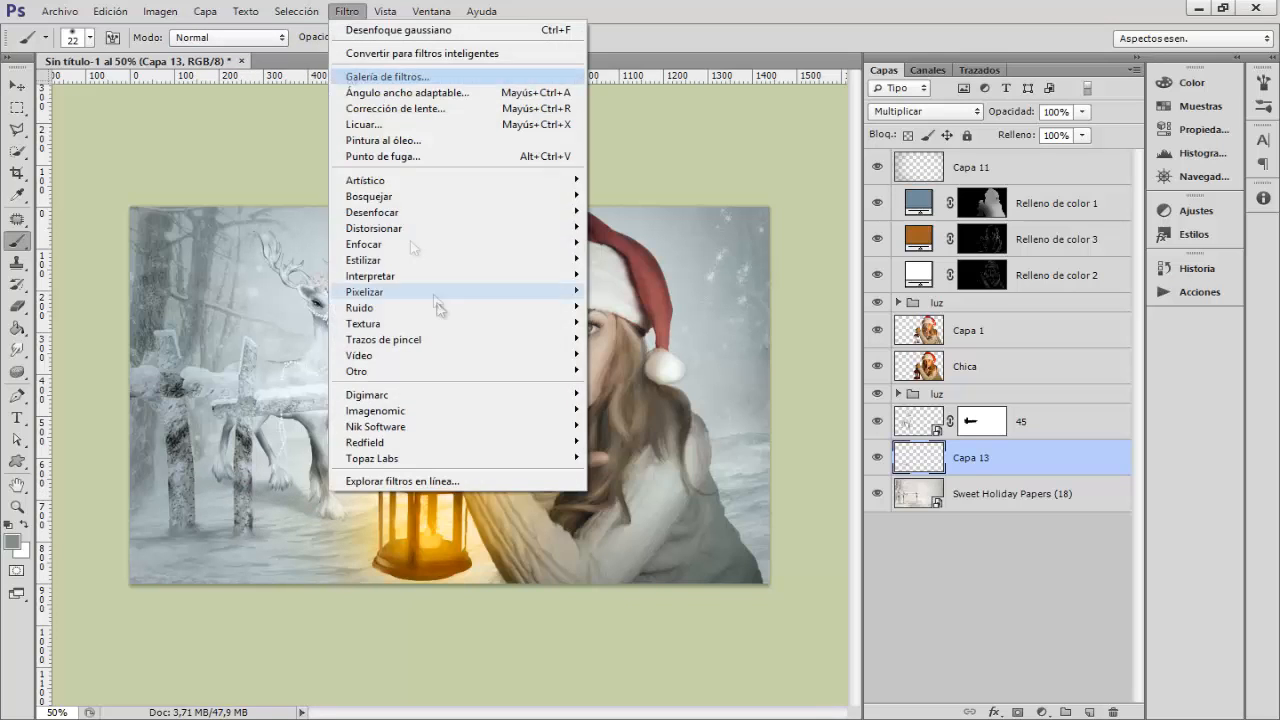
pyautogui.moveTo(400, 166)
pyautogui.click(657, 381)
pyautogui.click(1065, 194)
# - Add a layer above the deer and shade its legs and body near the fence with an 18 px brush in Multiply mode
pyautogui.press('b')
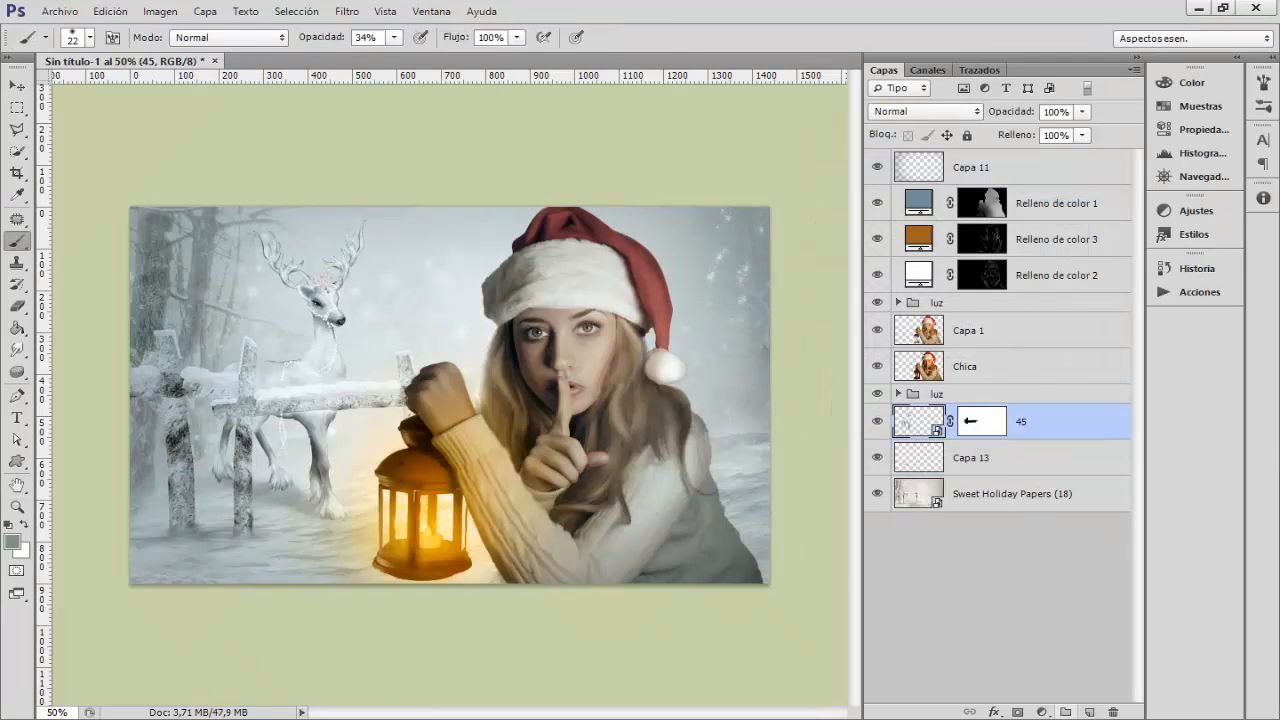
pyautogui.hotkey('ctrl', 'shift', 'alt', 'n')
pyautogui.moveTo(254, 484); pyautogui.dragTo(250, 505)
pyautogui.keyDown('alt'); pyautogui.rightClick(251, 420); pyautogui.keyUp('alt')
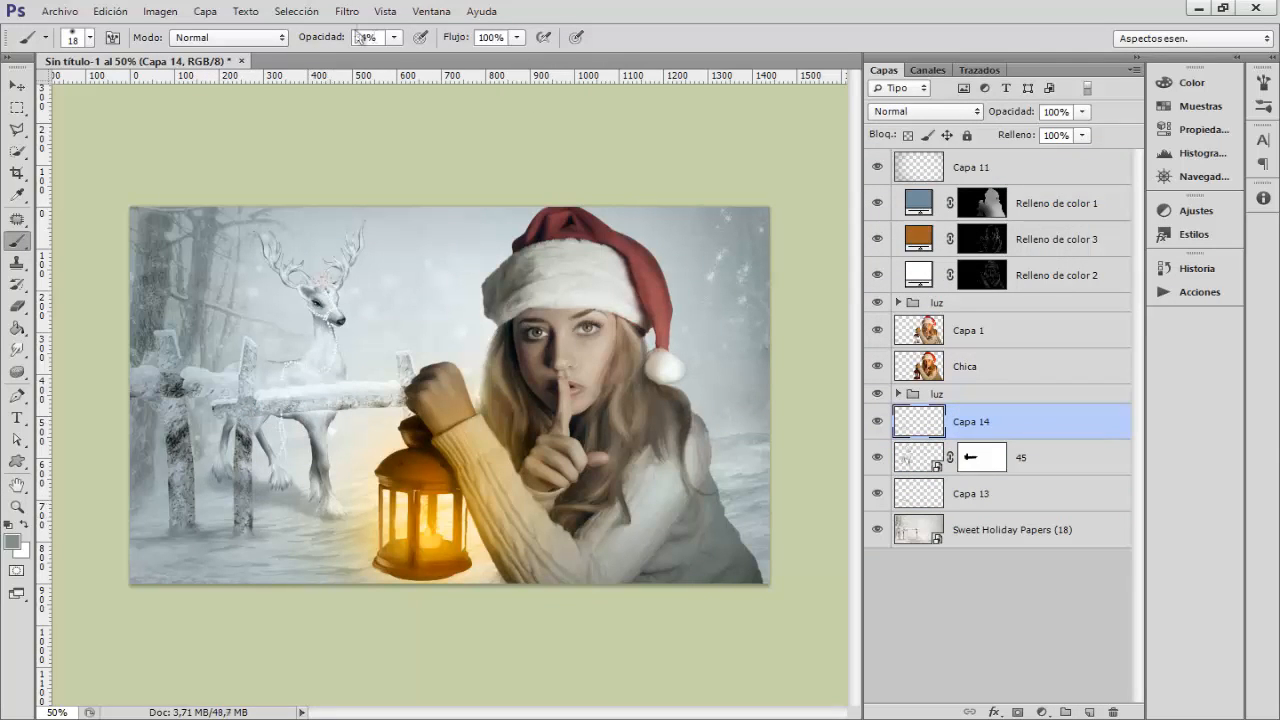
pyautogui.click(925, 111)
pyautogui.click(905, 180)
# - Group the layers from Capa 14 down to Capa 13 and name the group ciervo
pyautogui.keyDown('shift'); pyautogui.click(946, 494); pyautogui.keyUp('shift')
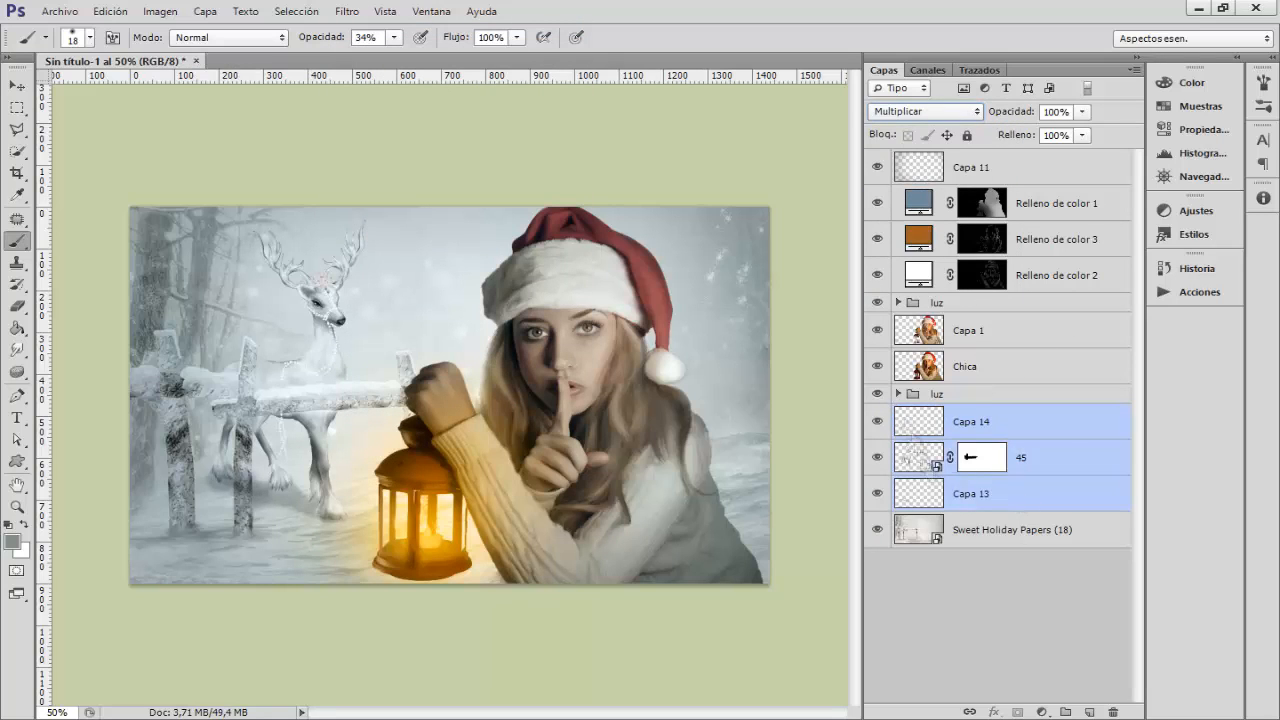
pyautogui.hotkey('ctrl', 'g')
pyautogui.doubleClick(946, 413)
pyautogui.press('Return')
# - Add a mask to the ciervo group and fade the deer's hooves on the group's and layer 45's masks with a soft black brush
pyautogui.click(1017, 712)
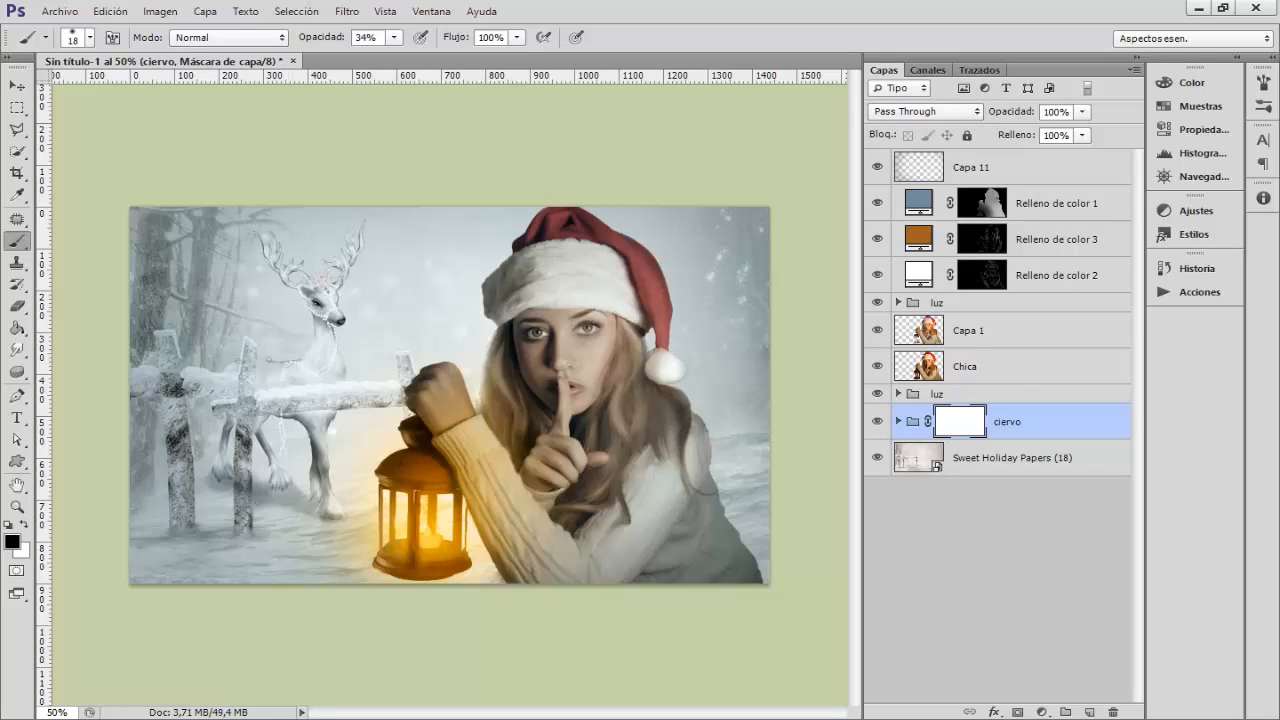
pyautogui.click(898, 421)
pyautogui.click(1006, 493)
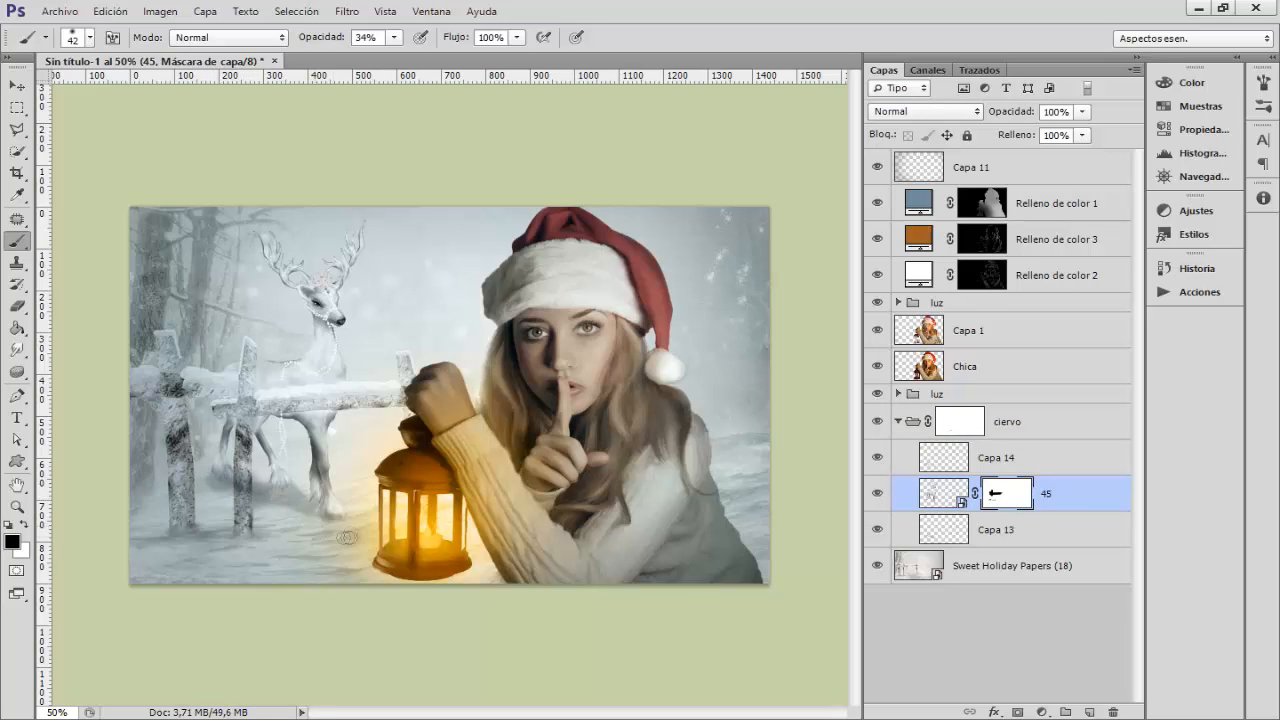
# - Add a mask to Capa 13 and fade the shadow under the hooves with a 74 px black brush at 34% opacity
pyautogui.click(898, 421)
pyautogui.click(898, 421)
pyautogui.click(995, 529)
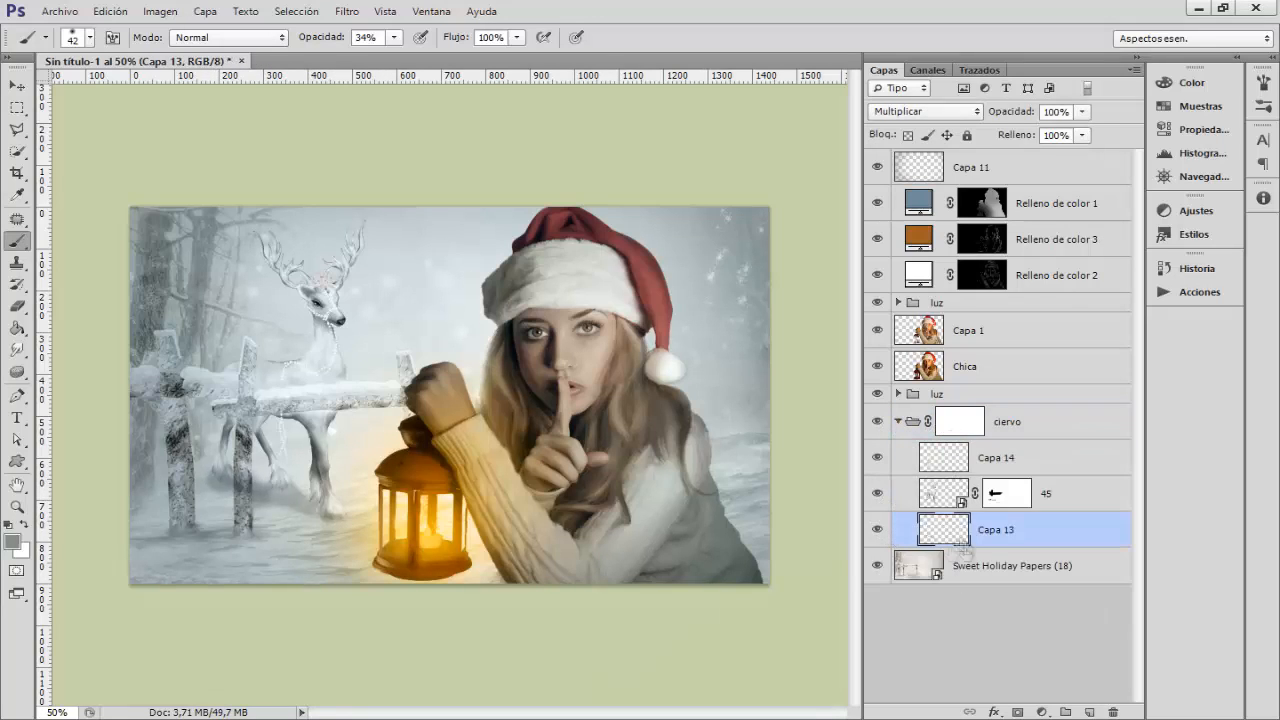
pyautogui.click(1017, 712)
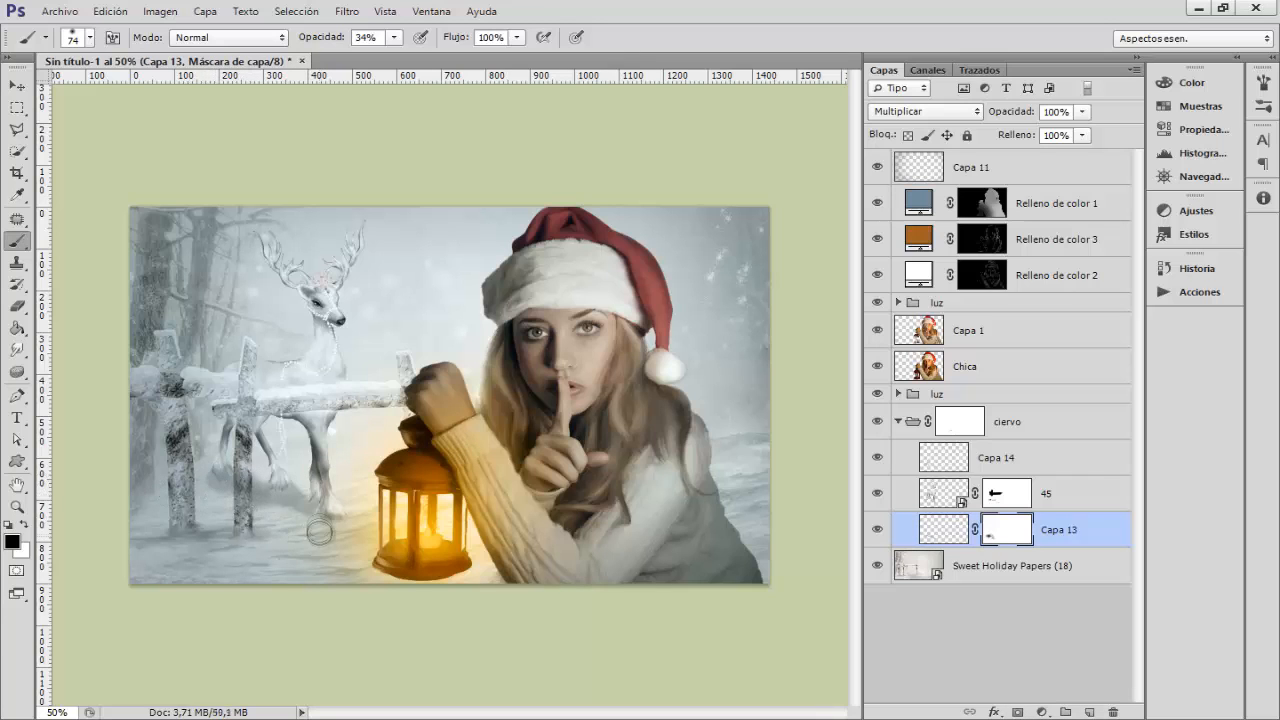
# - Merge the ciervo group into a single layer and convert it to a smart object
pyautogui.click(898, 421)
pyautogui.rightClick(1030, 430)
pyautogui.click(794, 557)
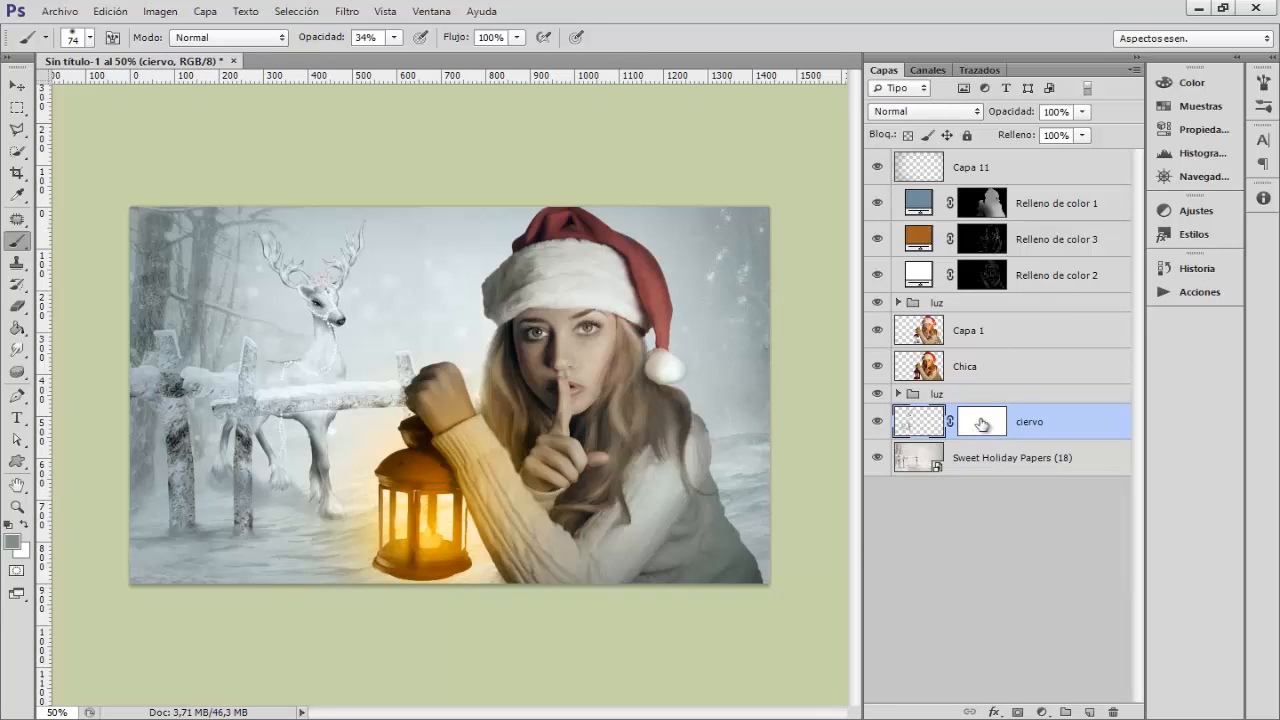
pyautogui.rightClick(1062, 428)
pyautogui.click(950, 275)
# - Apply a Gaussian Blur smart filter to the ciervo smart object
pyautogui.click(347, 11)
pyautogui.moveTo(400, 213)
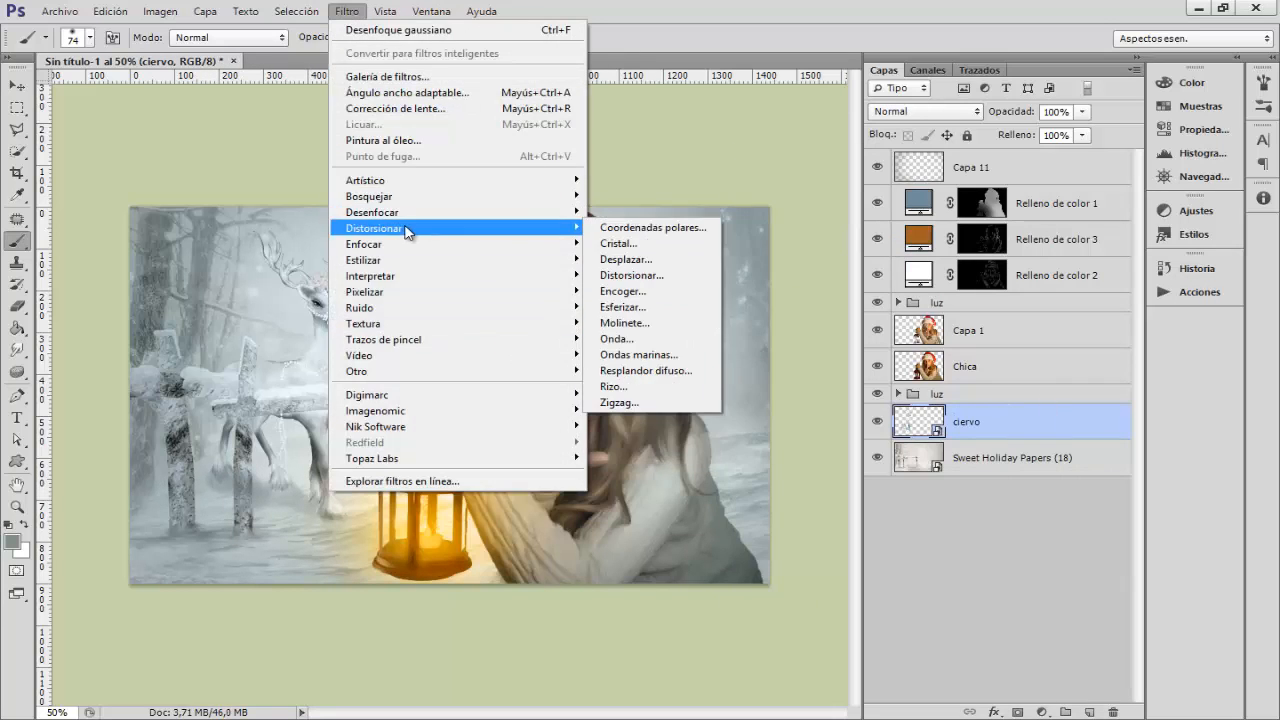
pyautogui.click(686, 382)
pyautogui.click(1065, 193)
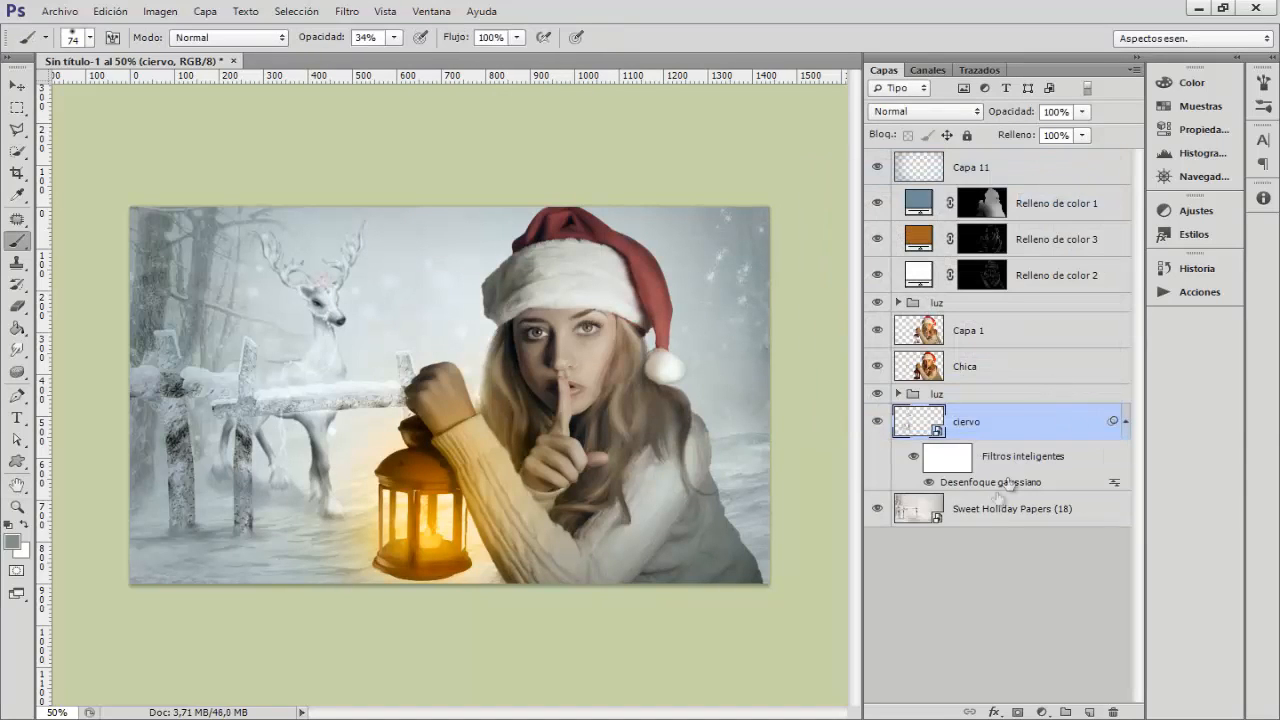
# - Duplicate the ciervo and Sweet Holiday Papers (18) layers, merge the copies, and convert the result to a smart object
pyautogui.keyDown('shift'); pyautogui.click(1000, 503); pyautogui.keyUp('shift')
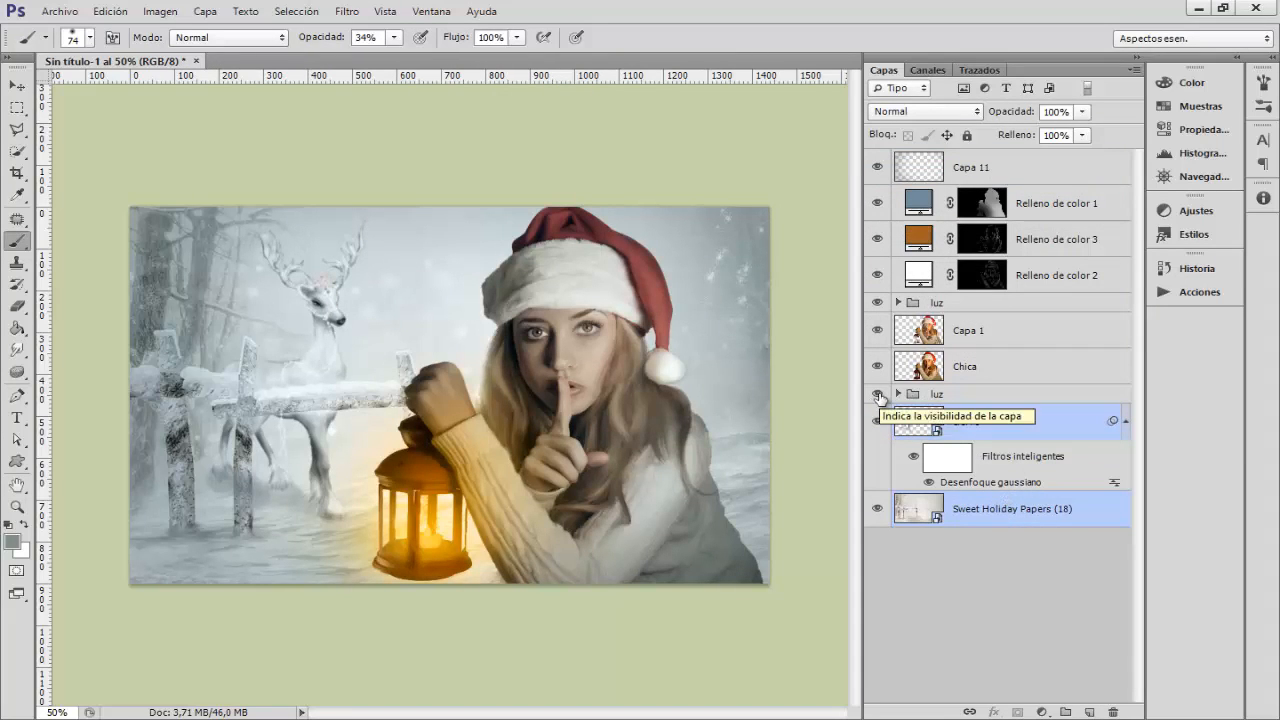
pyautogui.hotkey('ctrl', 'j')
pyautogui.hotkey('ctrl', 'e')
pyautogui.rightClick(1008, 425)
pyautogui.click(754, 246)
# - Blur the merged ciervo copia smart object with Gaussian Blur until the deer and fence look out of focus
pyautogui.click(347, 11)
pyautogui.moveTo(400, 206)
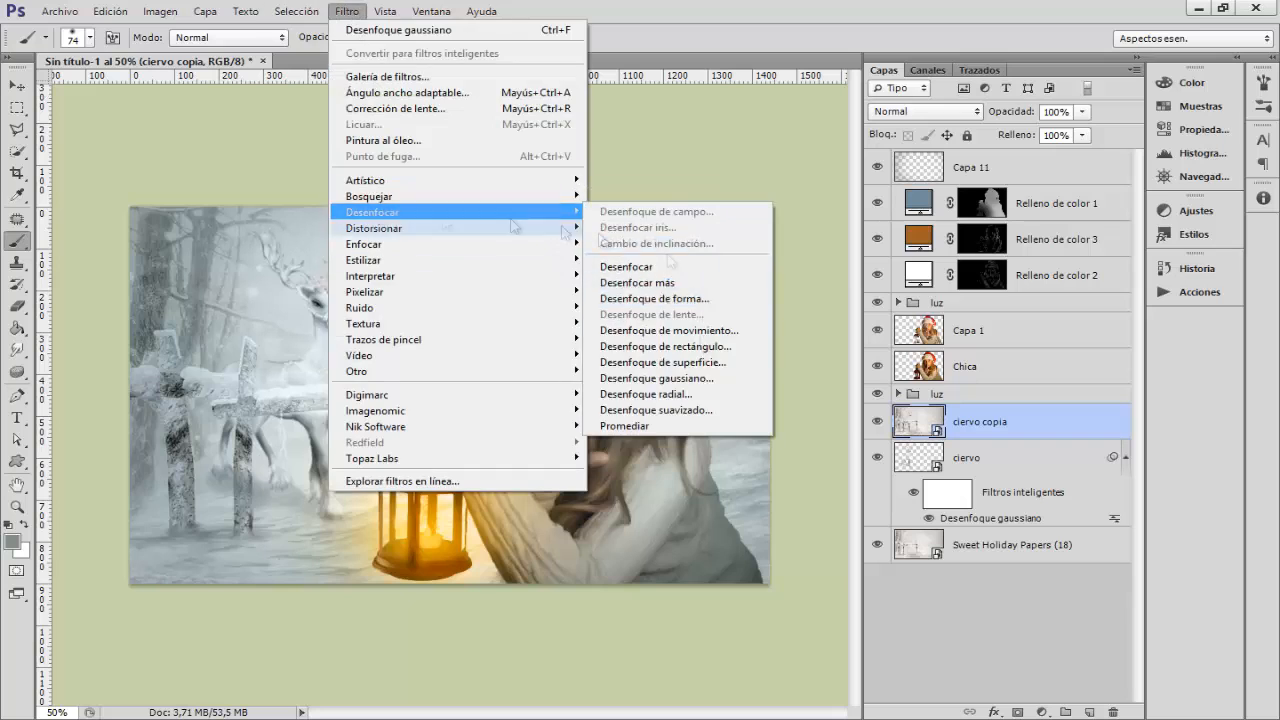
pyautogui.click(686, 378)
pyautogui.moveTo(869, 418); pyautogui.dragTo(866, 416)
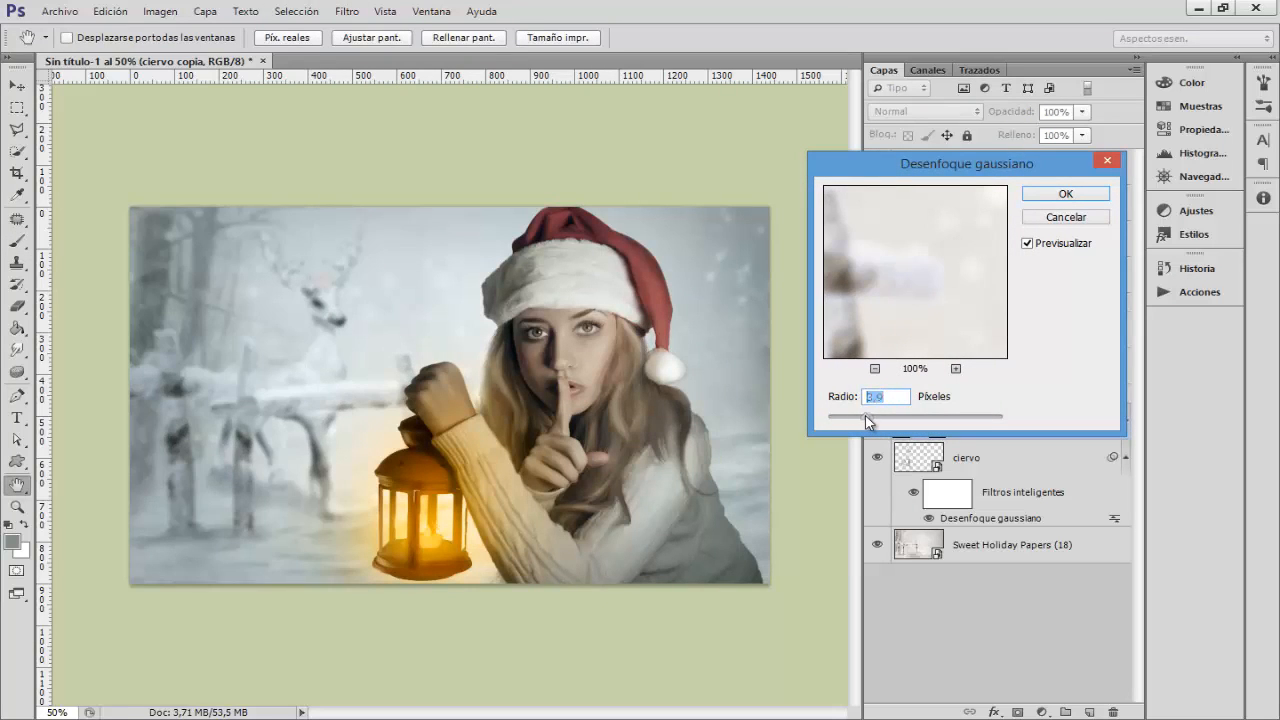
pyautogui.click(1042, 195)
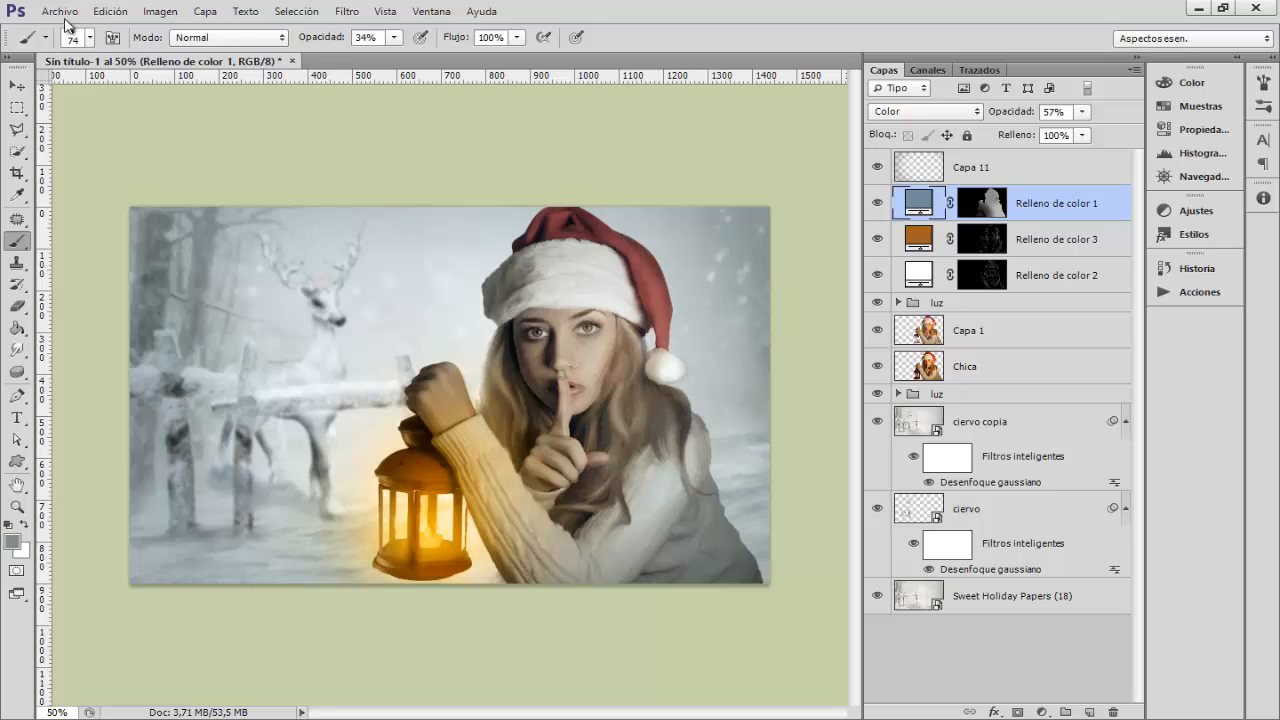
# - Place Fondo.jpg above Relleno de color 1, scale it to about 48%, and move it so its red berries line the canvas's lower edge
pyautogui.click(60, 12)
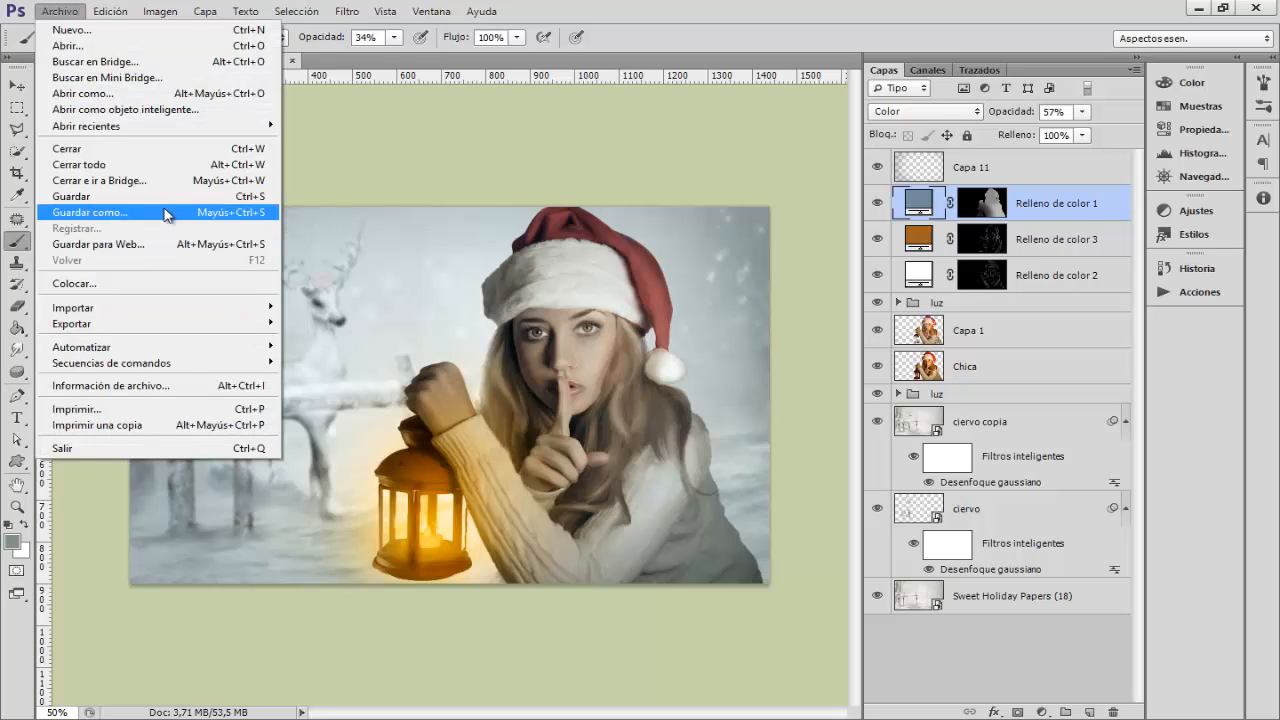
pyautogui.click(154, 284)
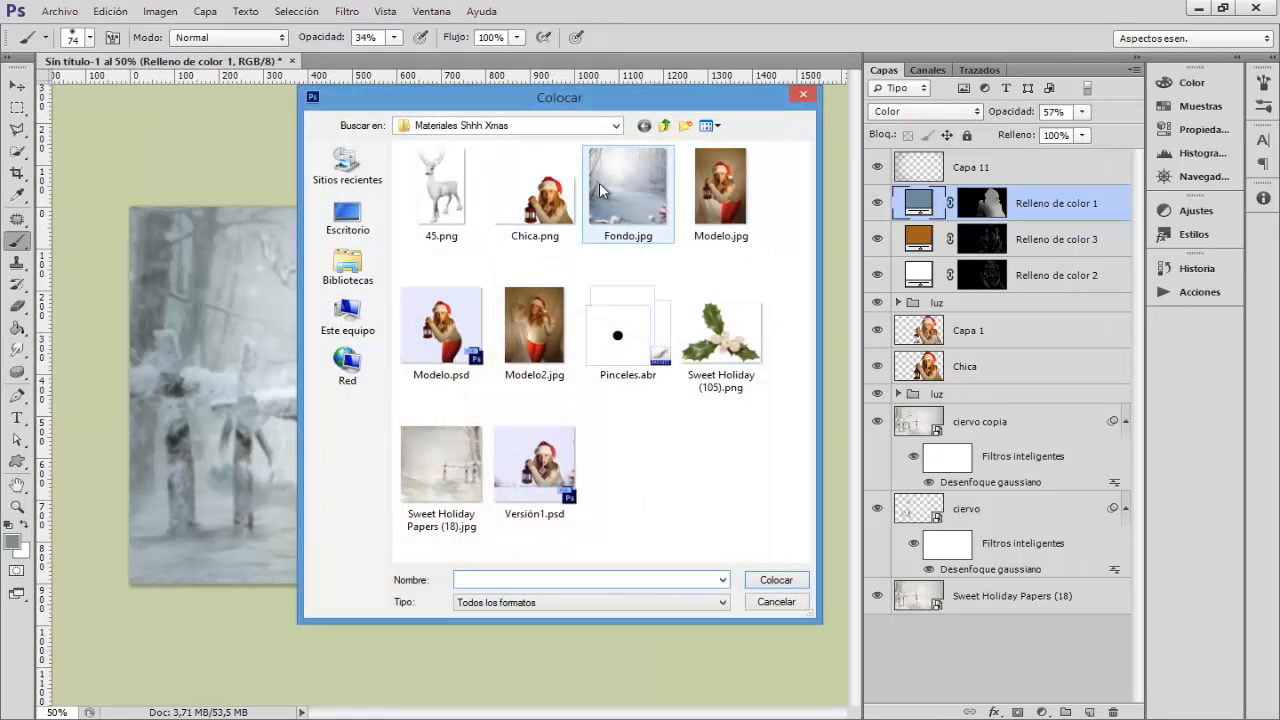
pyautogui.click(627, 190)
pyautogui.click(777, 580)
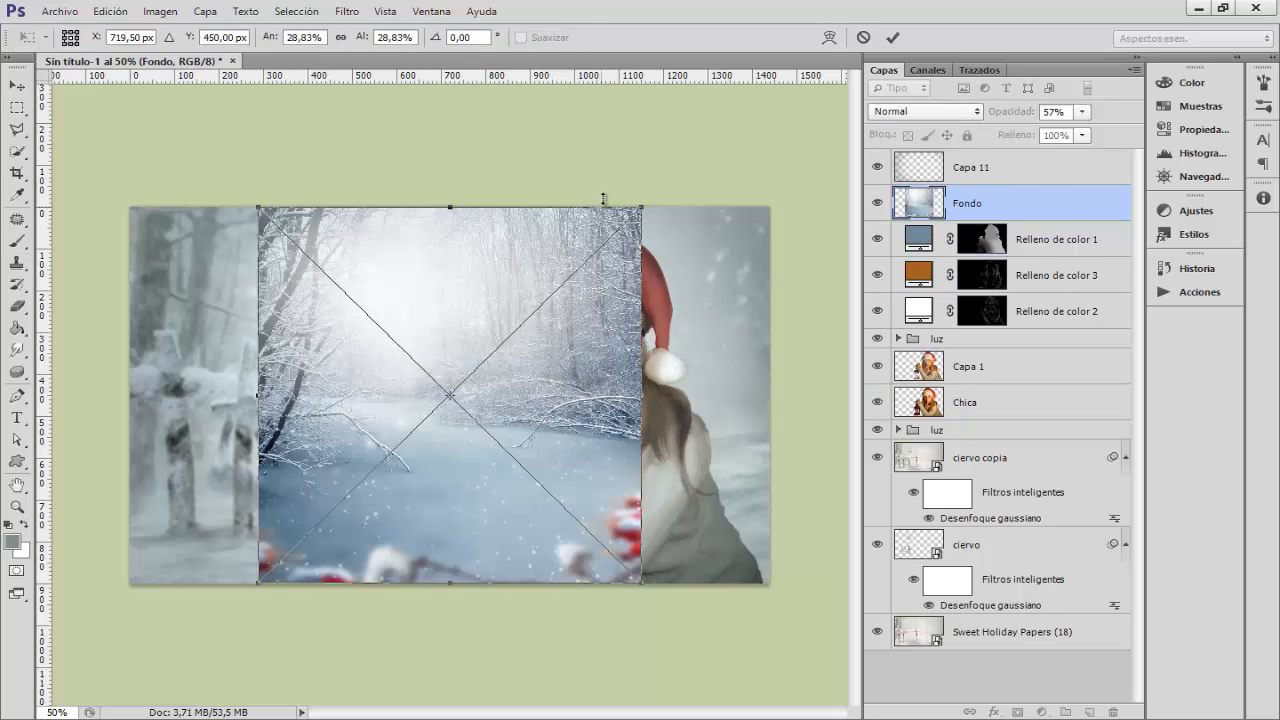
pyautogui.moveTo(640, 203); pyautogui.dragTo(770, 80)
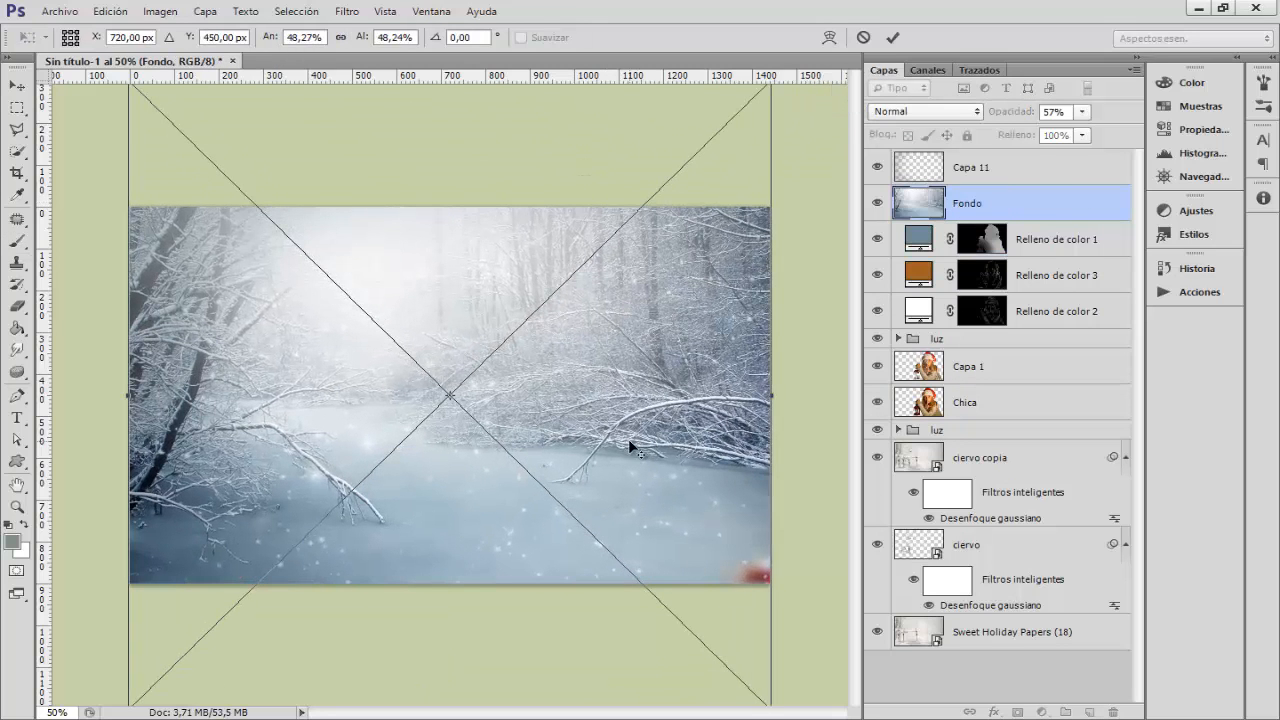
pyautogui.moveTo(640, 335); pyautogui.dragTo(640, 248)
pyautogui.moveTo(551, 435)
pyautogui.mouseDown()
pyautogui.moveTo(531, 496)
pyautogui.moveTo(541, 508)
pyautogui.mouseUp()
pyautogui.press('Return')
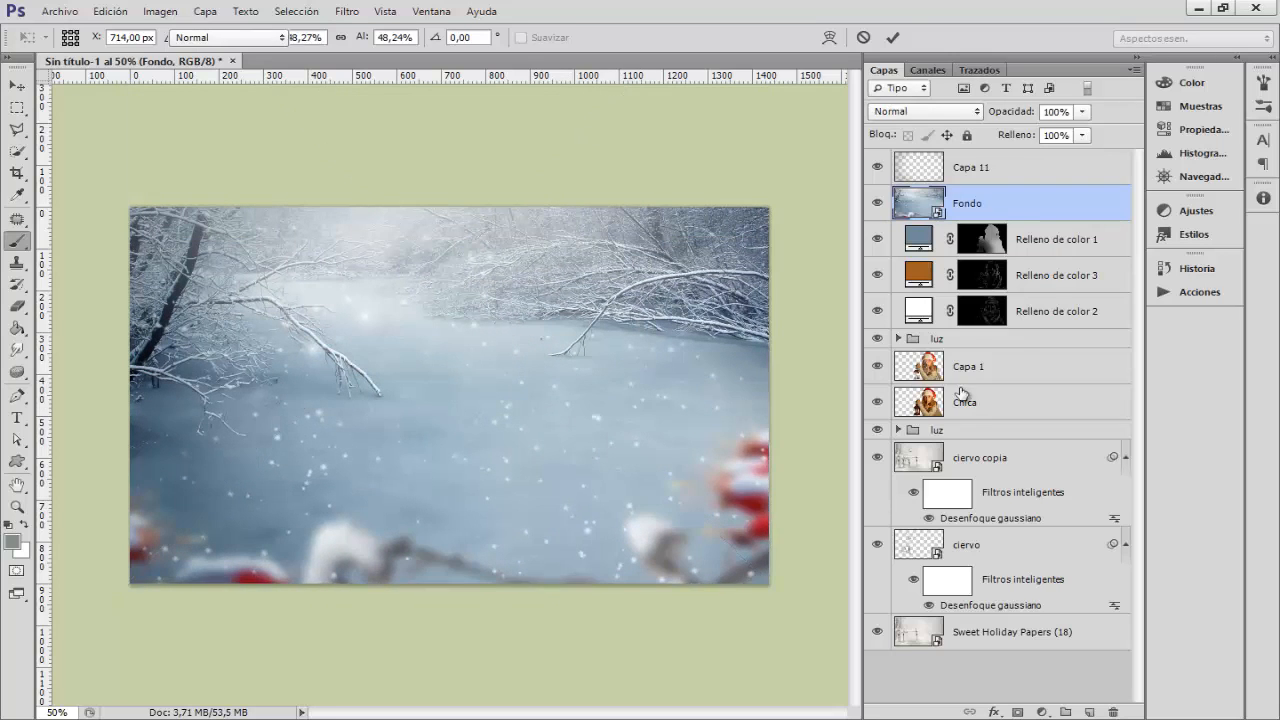
# - Add a black mask to Fondo and reveal the berries along the image's lower edge with a 182 px white brush at 34% opacity
pyautogui.keyDown('alt'); pyautogui.click(1017, 712); pyautogui.keyUp('alt')
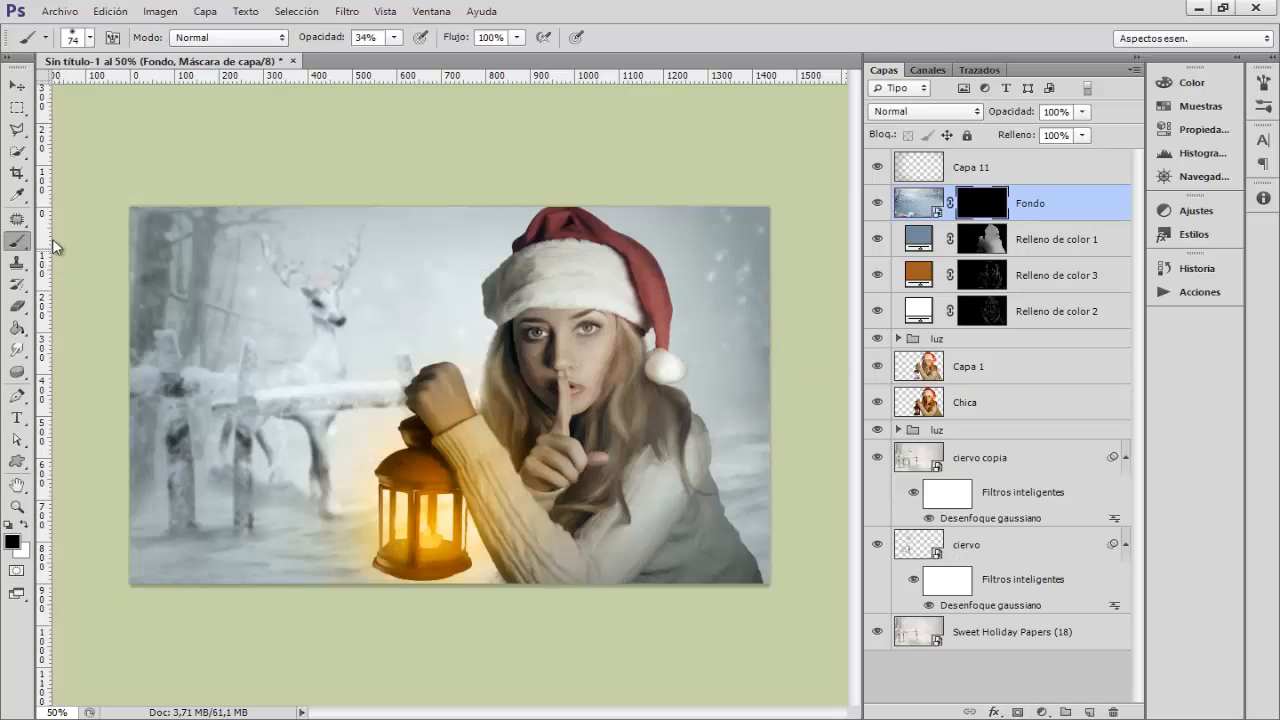
pyautogui.moveTo(324, 492); pyautogui.dragTo(374, 492)
pyautogui.moveTo(133, 590)
pyautogui.mouseDown()
pyautogui.moveTo(210, 614)
pyautogui.moveTo(135, 561)
pyautogui.moveTo(125, 568)
pyautogui.moveTo(235, 599)
pyautogui.moveTo(219, 575)
pyautogui.moveTo(122, 566)
pyautogui.moveTo(161, 591)
pyautogui.moveTo(567, 614)
pyautogui.moveTo(789, 582)
pyautogui.moveTo(828, 564)
pyautogui.moveTo(754, 587)
pyautogui.moveTo(805, 557)
pyautogui.moveTo(825, 515)
pyautogui.moveTo(742, 577)
pyautogui.moveTo(756, 557)
pyautogui.moveTo(779, 585)
pyautogui.moveTo(784, 543)
pyautogui.mouseUp()
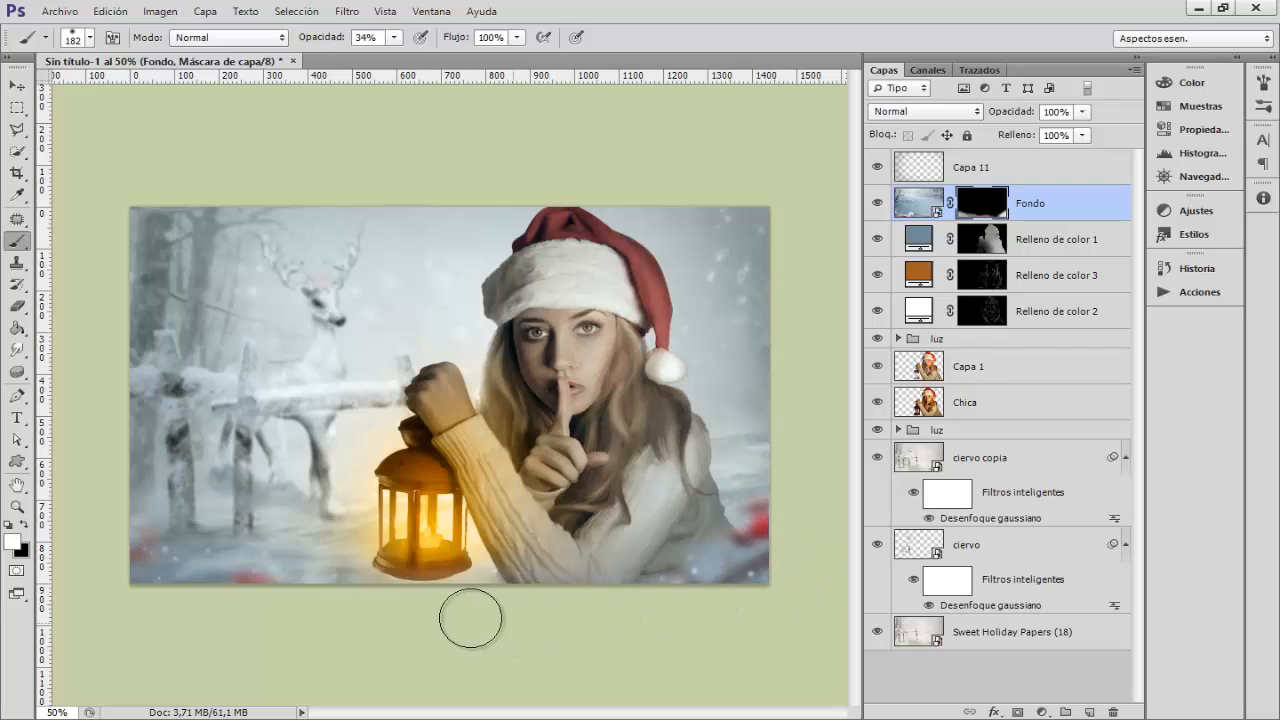
pyautogui.moveTo(297, 594)
pyautogui.mouseDown()
pyautogui.moveTo(201, 594)
pyautogui.moveTo(133, 538)
pyautogui.moveTo(134, 563)
pyautogui.mouseUp()
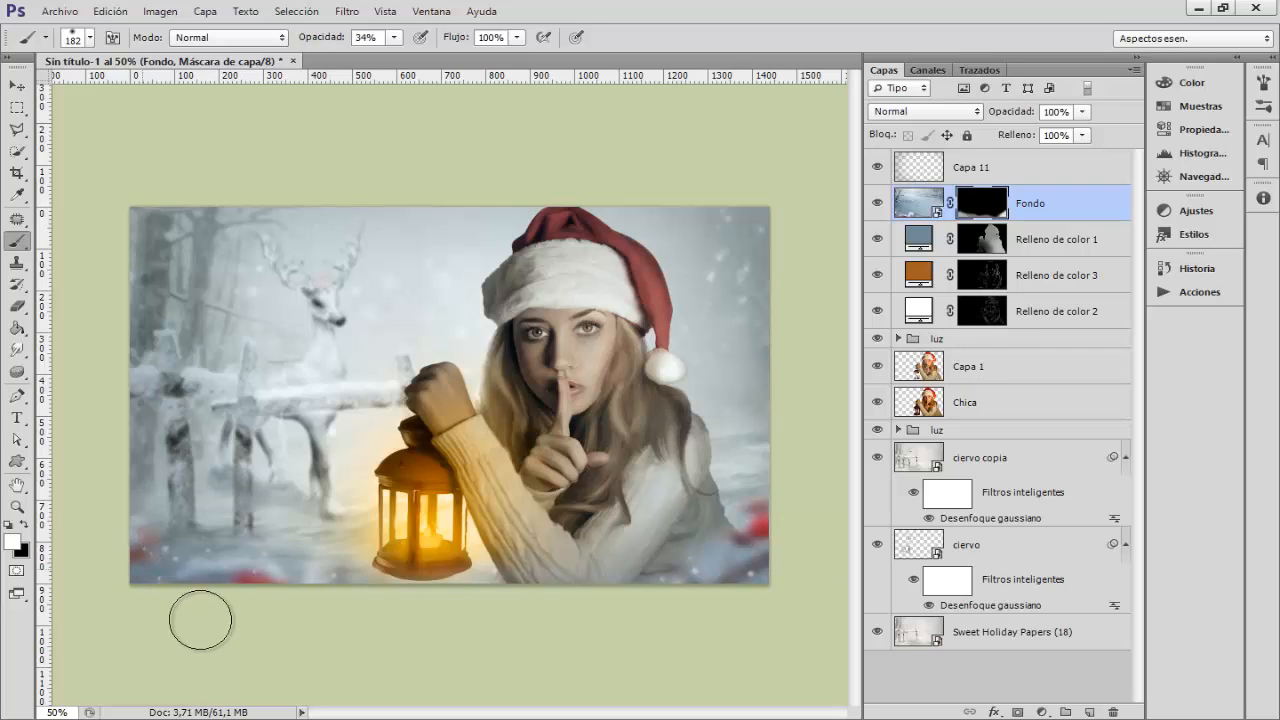
# - Soften the revealed berry edges on the Fondo mask with a 106 px black brush at 5% opacity
pyautogui.press('x')
pyautogui.moveTo(734, 571)
pyautogui.mouseDown()
pyautogui.moveTo(701, 572)
pyautogui.moveTo(701, 540)
pyautogui.mouseUp()
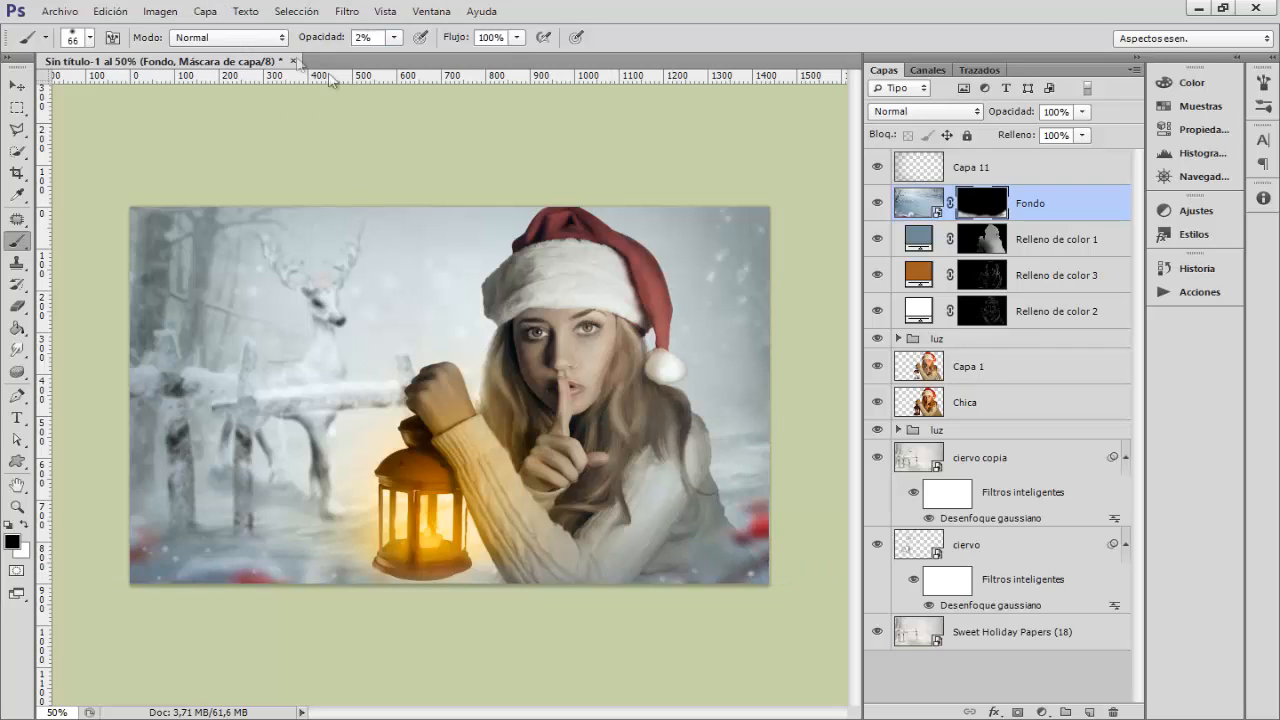
pyautogui.moveTo(605, 424); pyautogui.dragTo(645, 424)
pyautogui.hotkey('ctrl', '-')
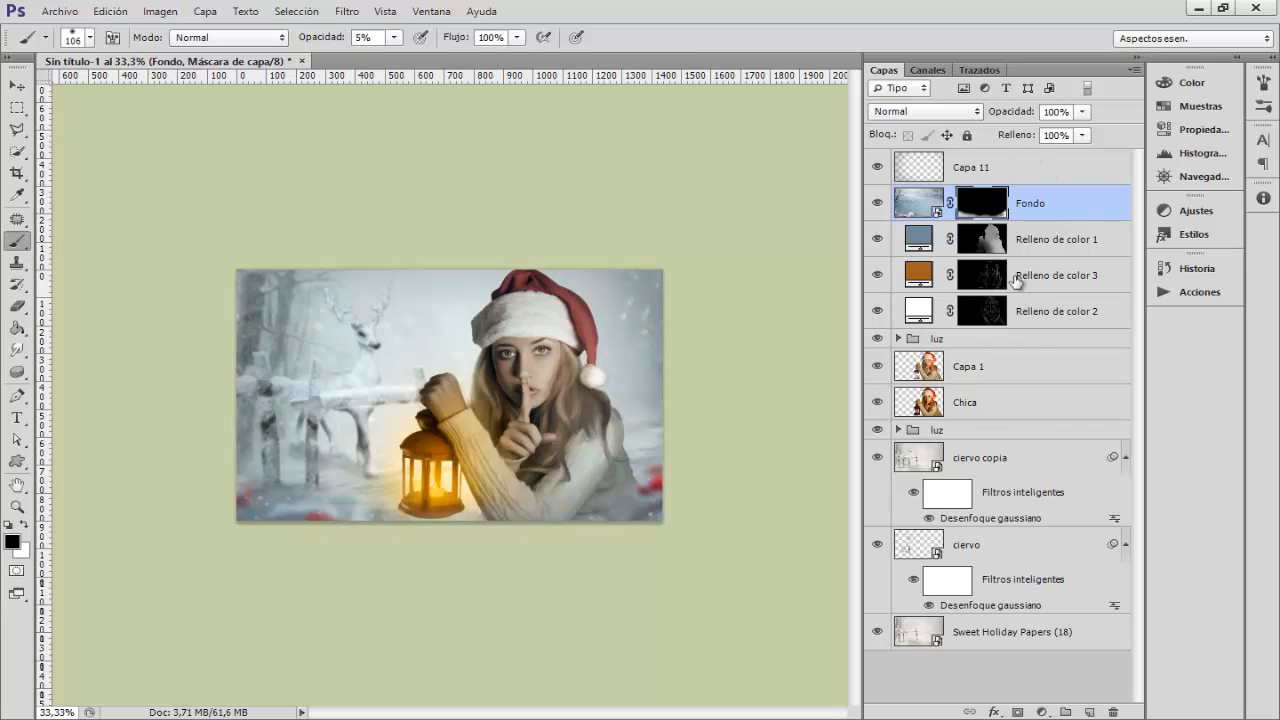
# - Add a layer above Capa 11, paint grey shading with a 736 px brush at 23% opacity, and set its blending to Multiplicar
pyautogui.click(1031, 172)
pyautogui.hotkey('ctrl', 'shift', 'alt', 'n')
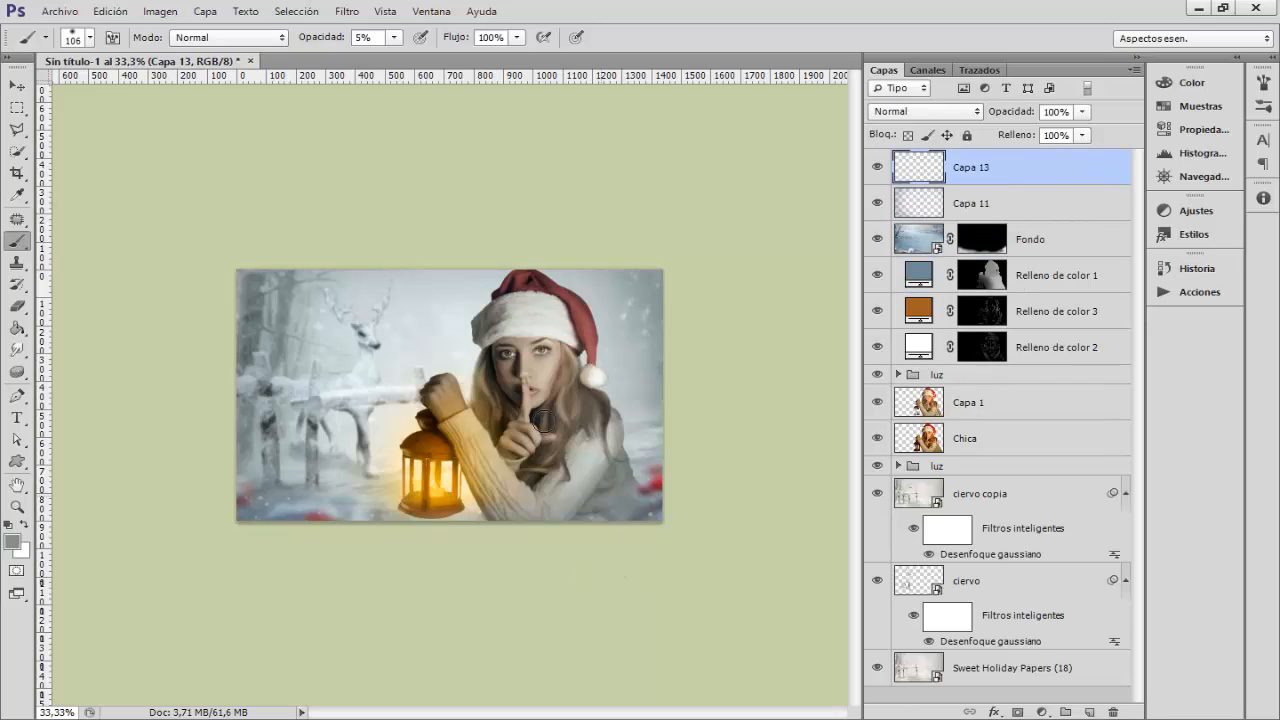
pyautogui.moveTo(364, 376); pyautogui.dragTo(458, 370)
pyautogui.moveTo(337, 43); pyautogui.dragTo(355, 43)
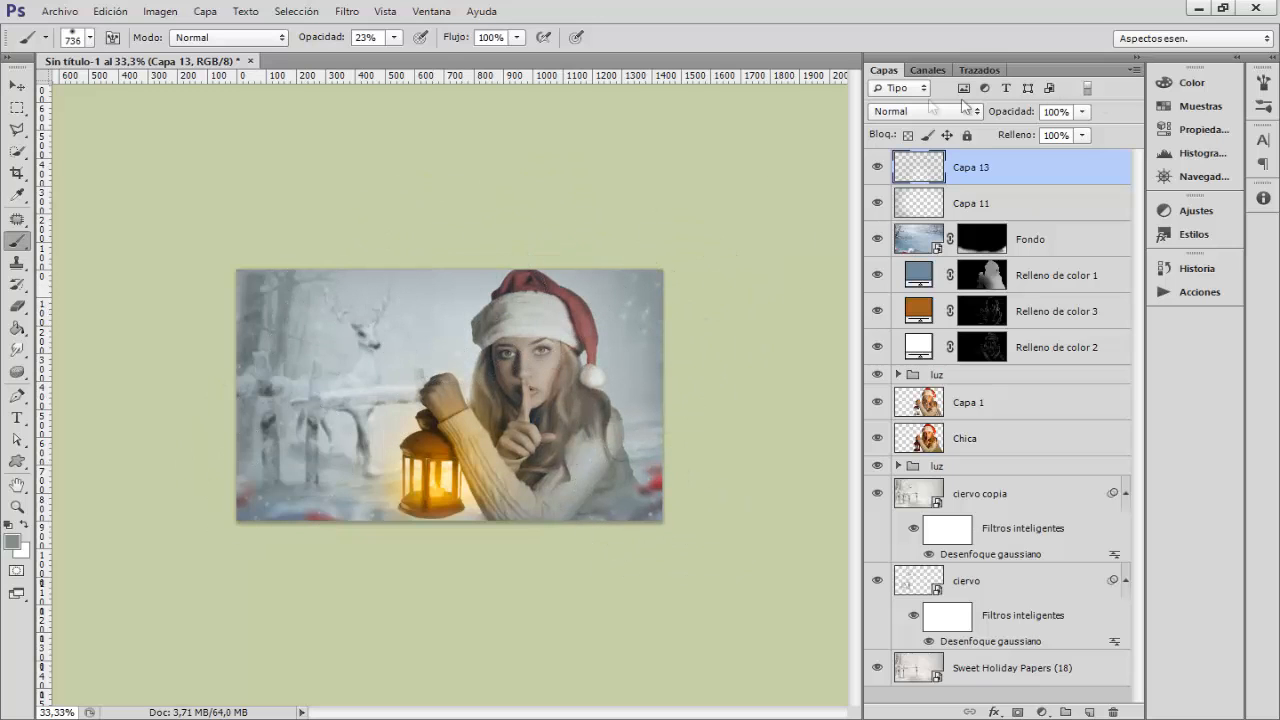
pyautogui.click(918, 112)
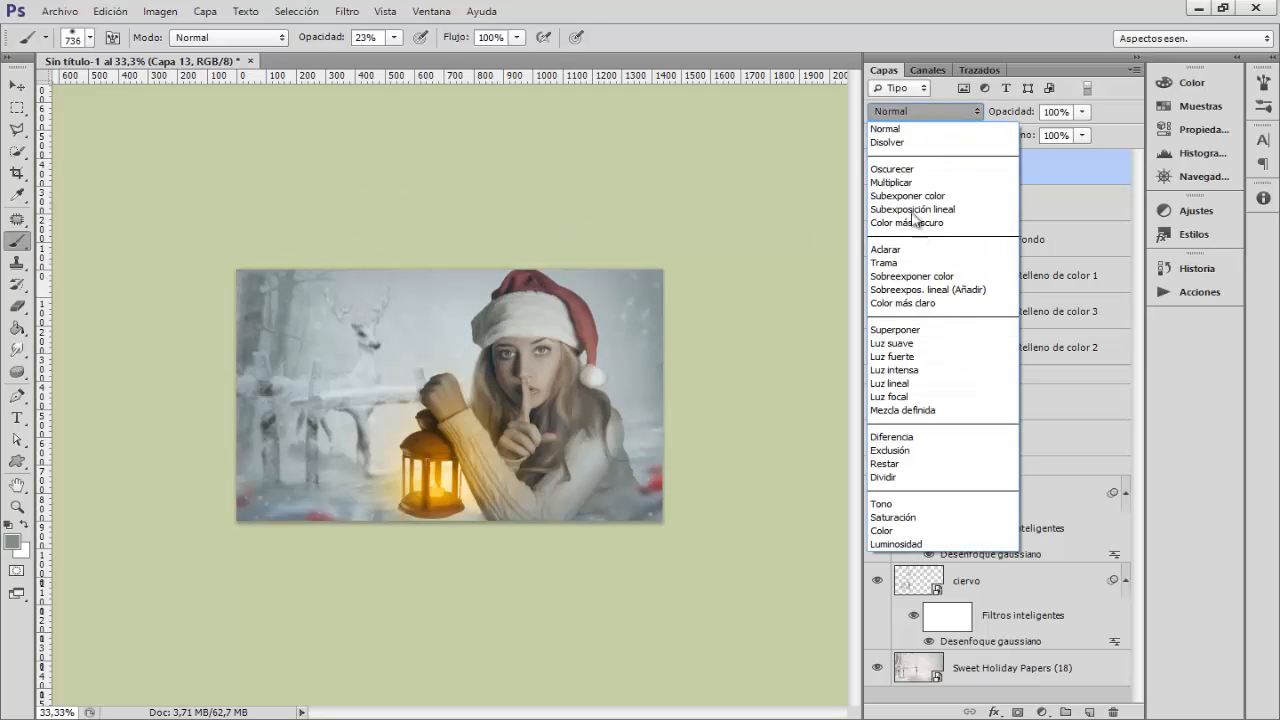
pyautogui.click(913, 184)
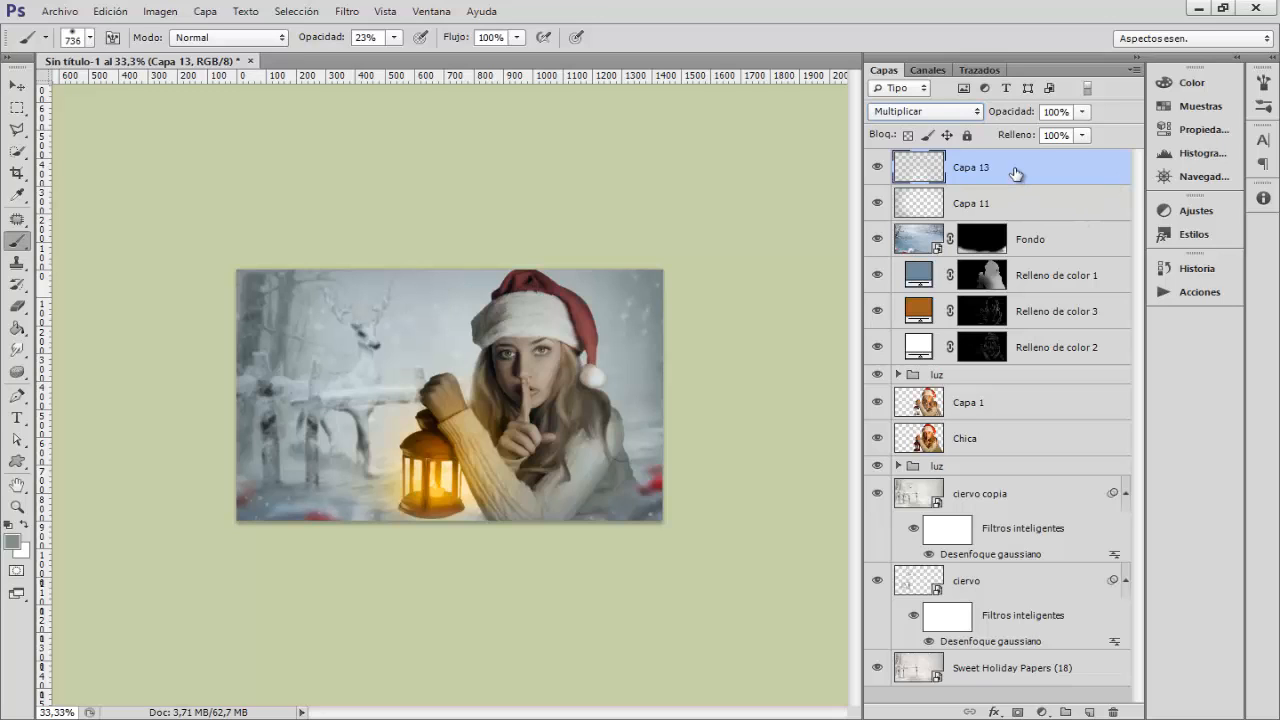
# - Add a grey-to-transparent linear gradient fill layer with a 21.8° angle and enlarged scale, blended as Multiplicar
pyautogui.click(1043, 711)
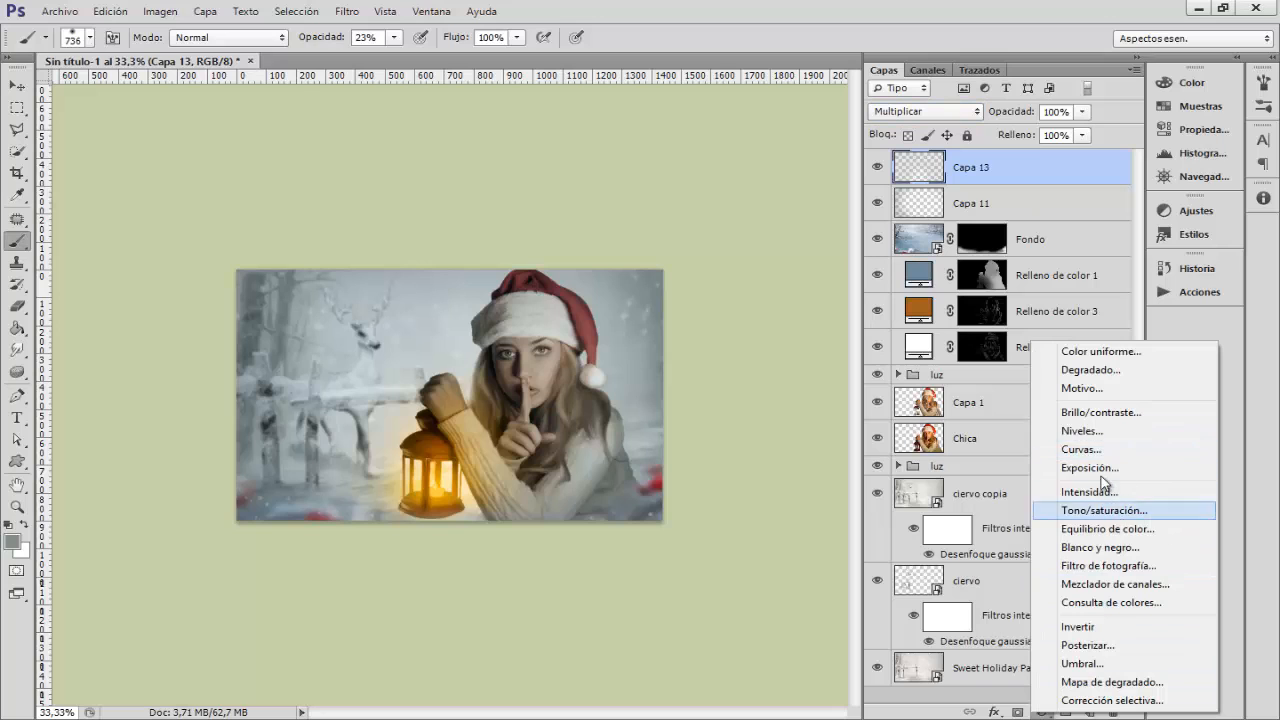
pyautogui.click(1090, 370)
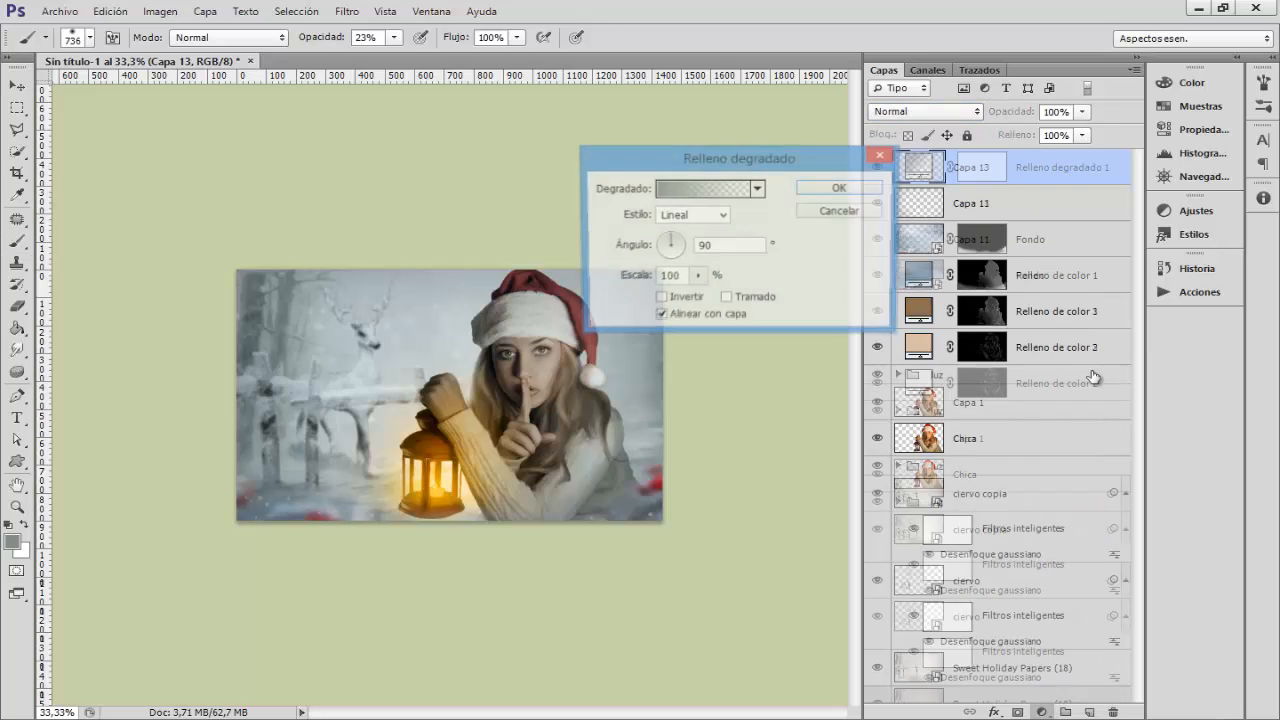
pyautogui.click(678, 243)
pyautogui.moveTo(683, 238); pyautogui.dragTo(685, 242)
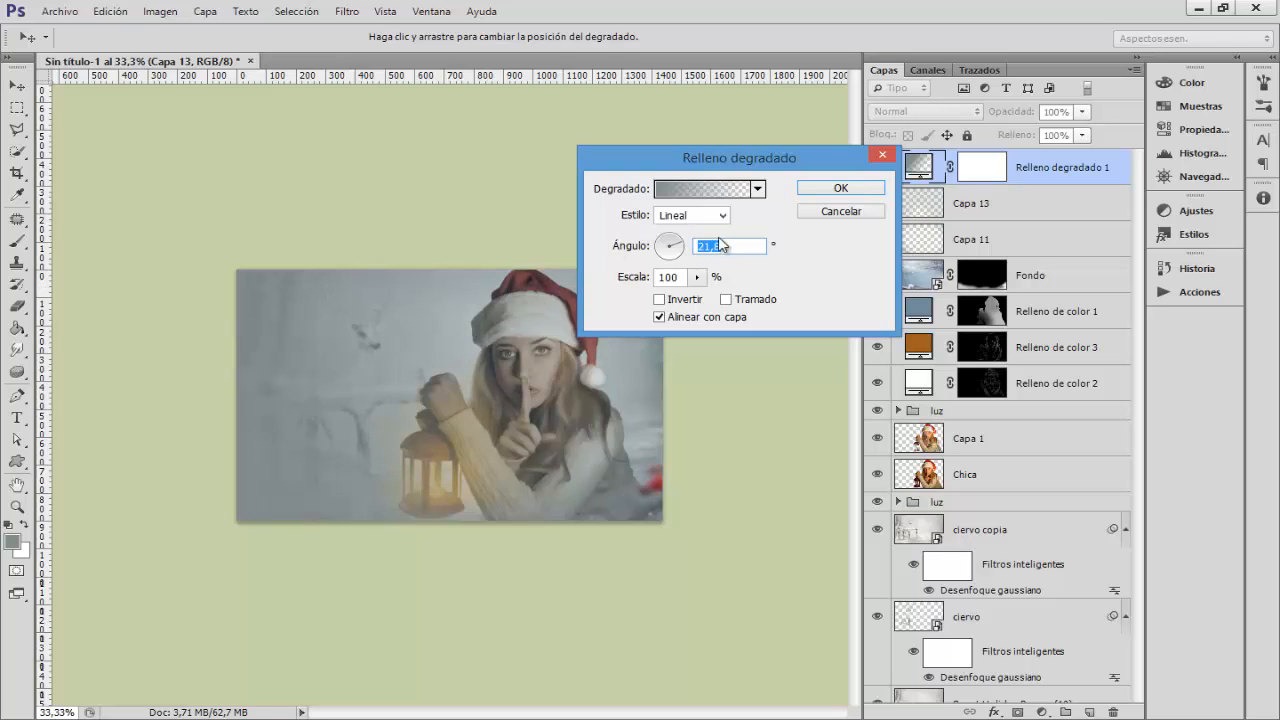
pyautogui.click(696, 278)
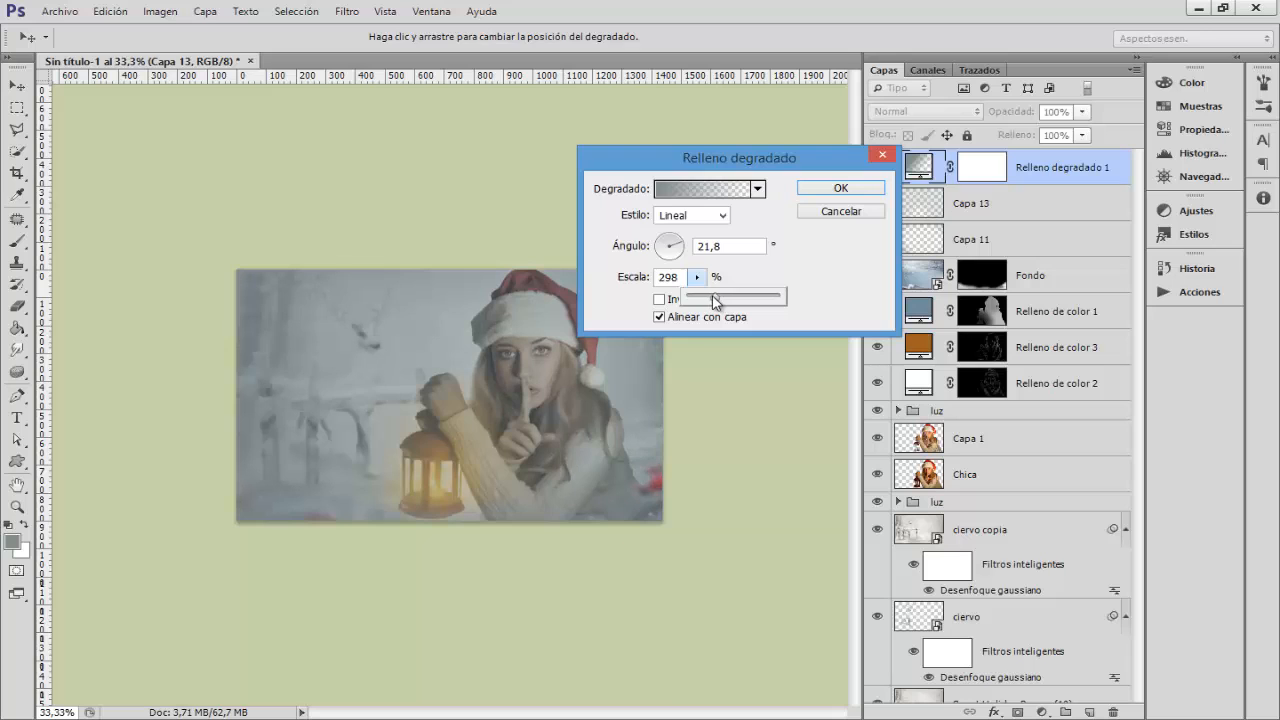
pyautogui.click(838, 189)
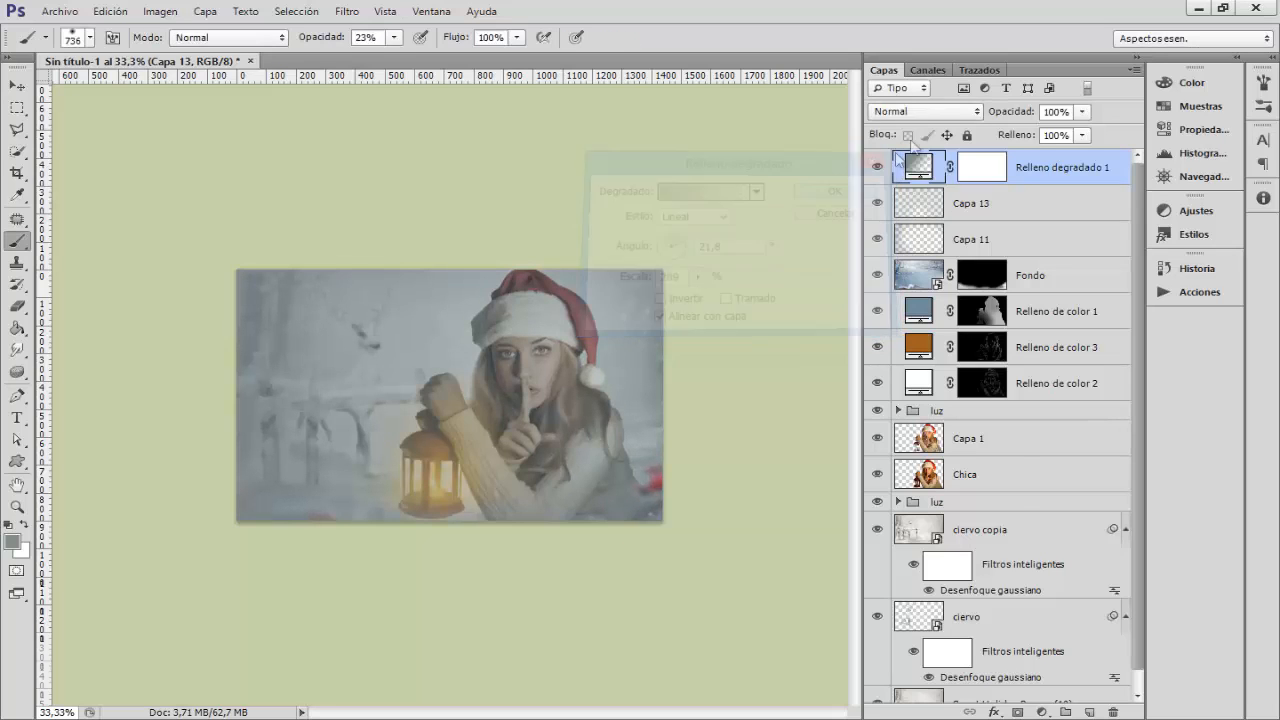
pyautogui.click(925, 111)
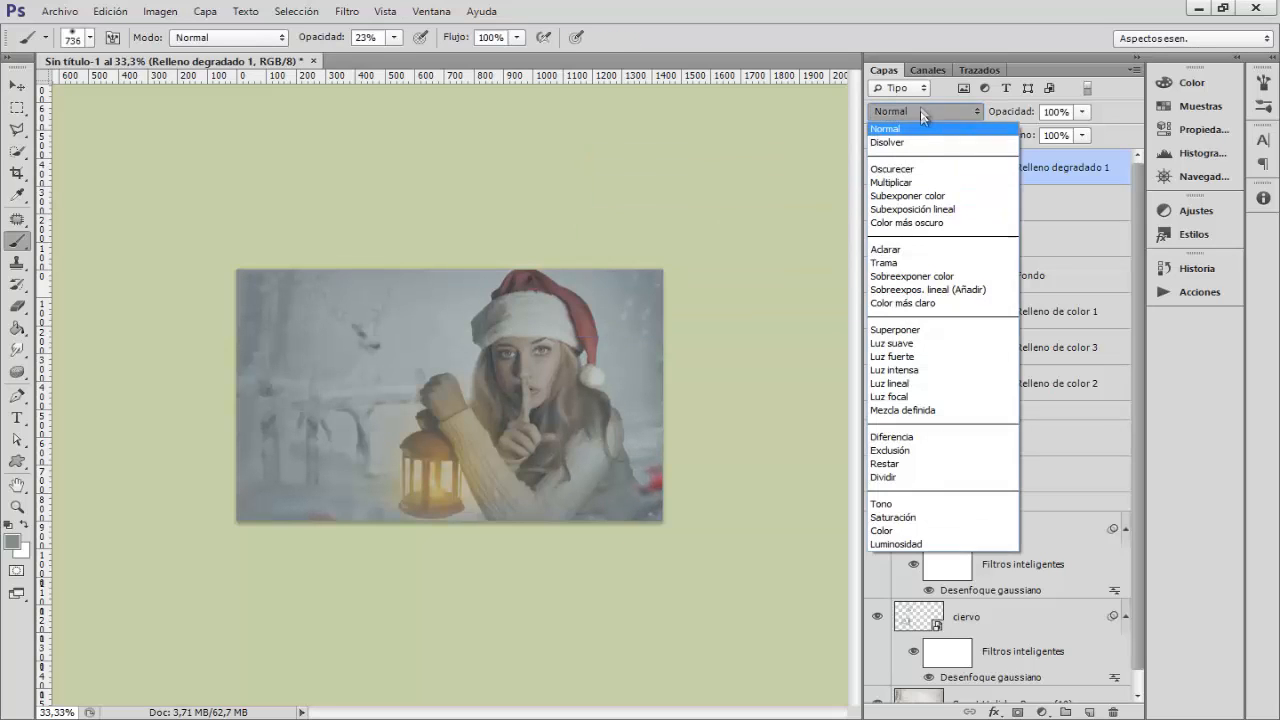
pyautogui.click(900, 182)
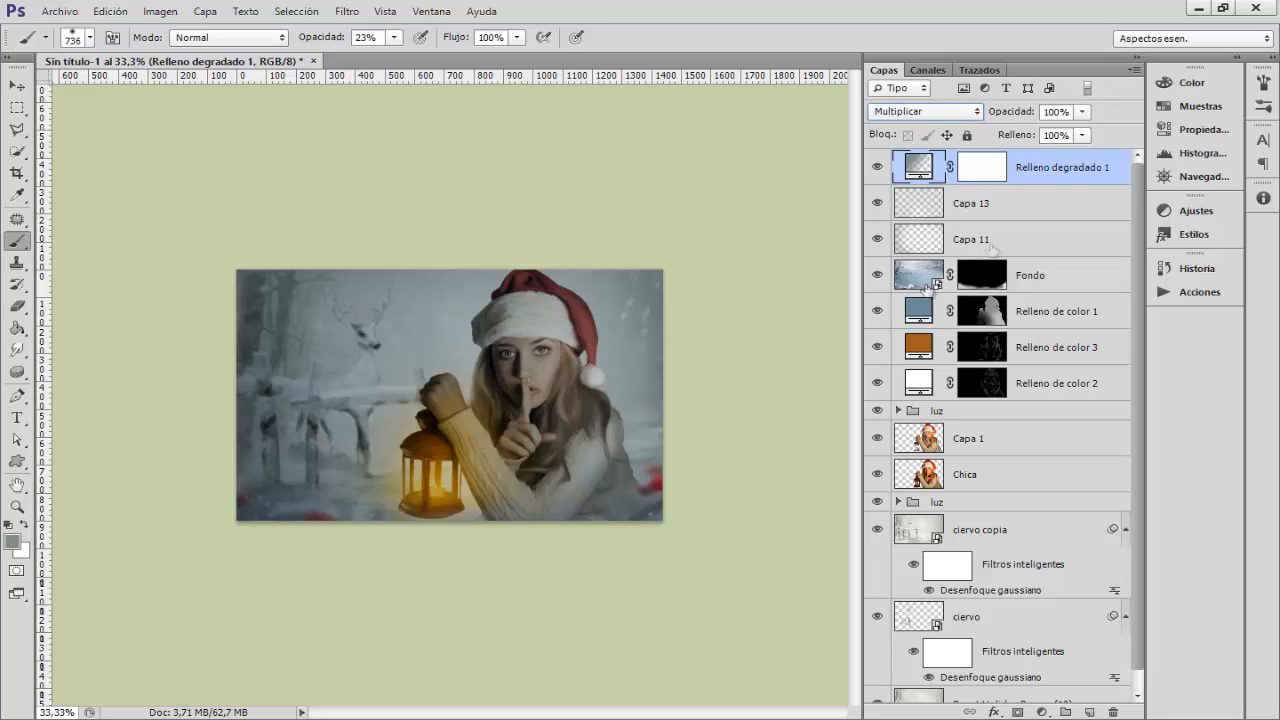
# - Lighten the model and lantern by painting the gradient fill's mask with a 736 px black brush at 23% opacity
pyautogui.click(982, 173)
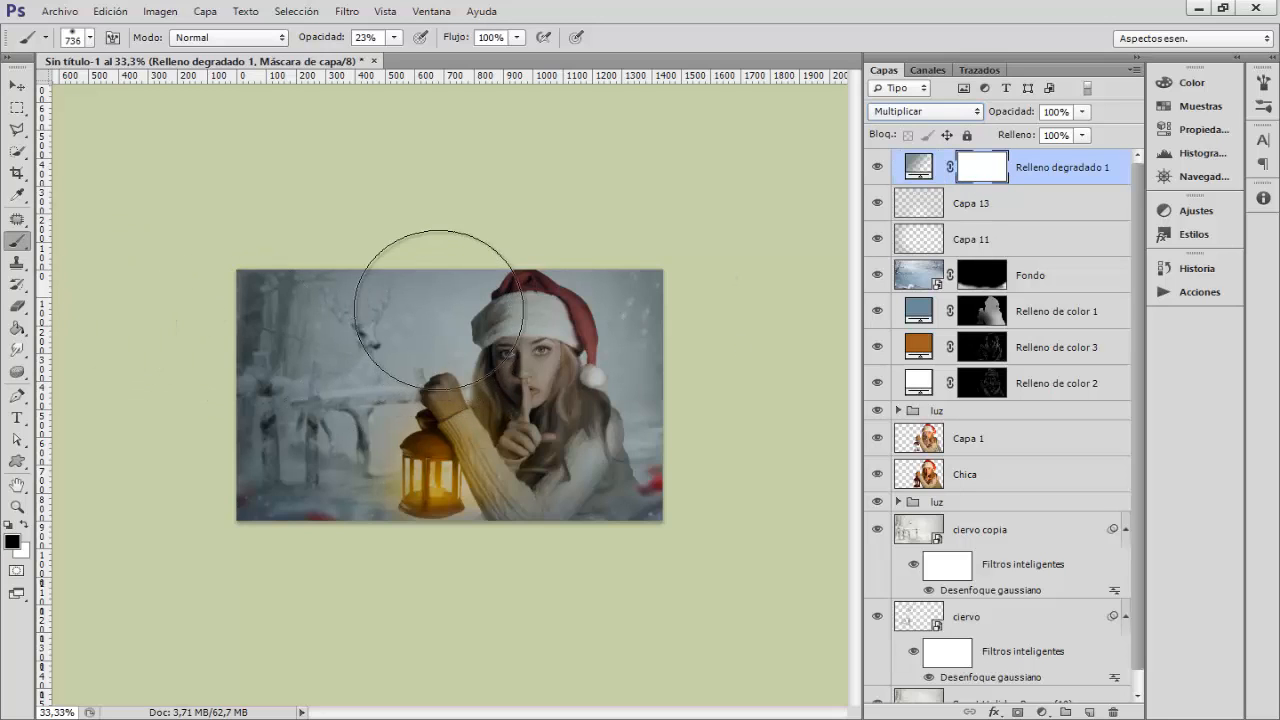
pyautogui.moveTo(427, 312)
pyautogui.mouseDown()
pyautogui.moveTo(462, 364)
pyautogui.moveTo(475, 428)
pyautogui.moveTo(506, 424)
pyautogui.moveTo(481, 439)
pyautogui.moveTo(483, 478)
pyautogui.moveTo(431, 463)
pyautogui.mouseUp()
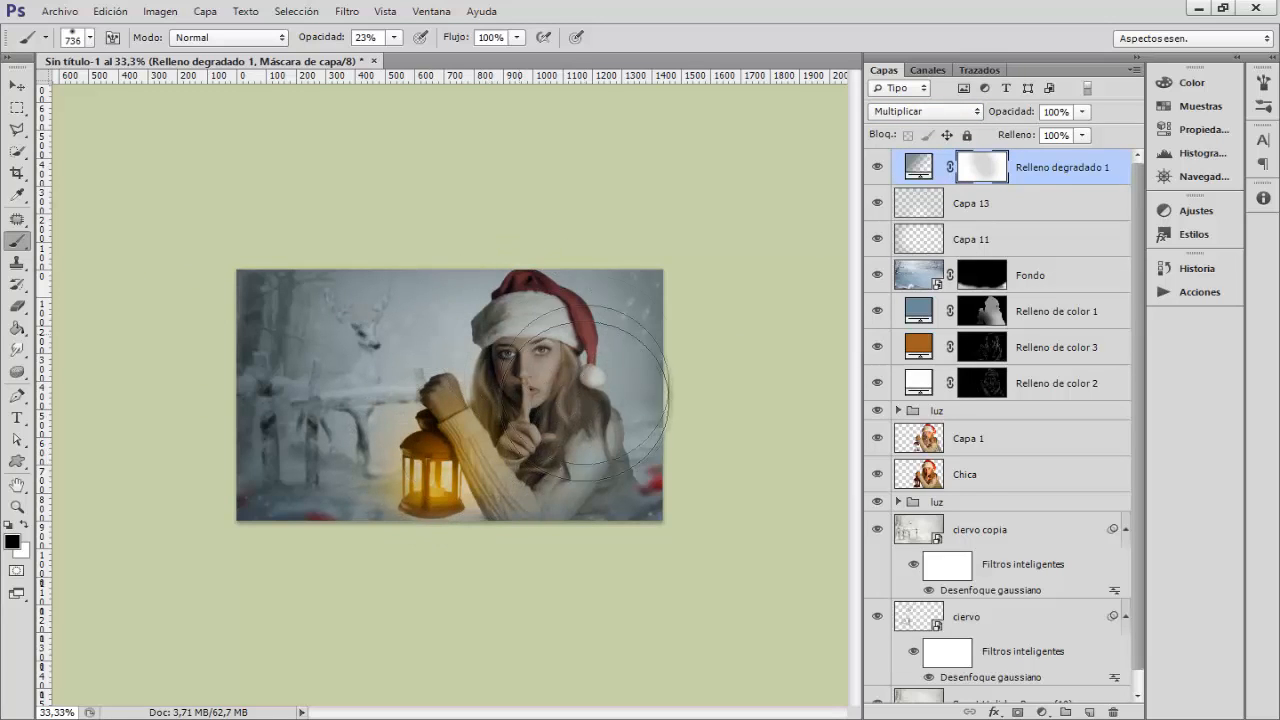
pyautogui.moveTo(607, 443)
pyautogui.mouseDown()
pyautogui.moveTo(612, 314)
pyautogui.moveTo(540, 359)
pyautogui.moveTo(533, 437)
pyautogui.mouseUp()
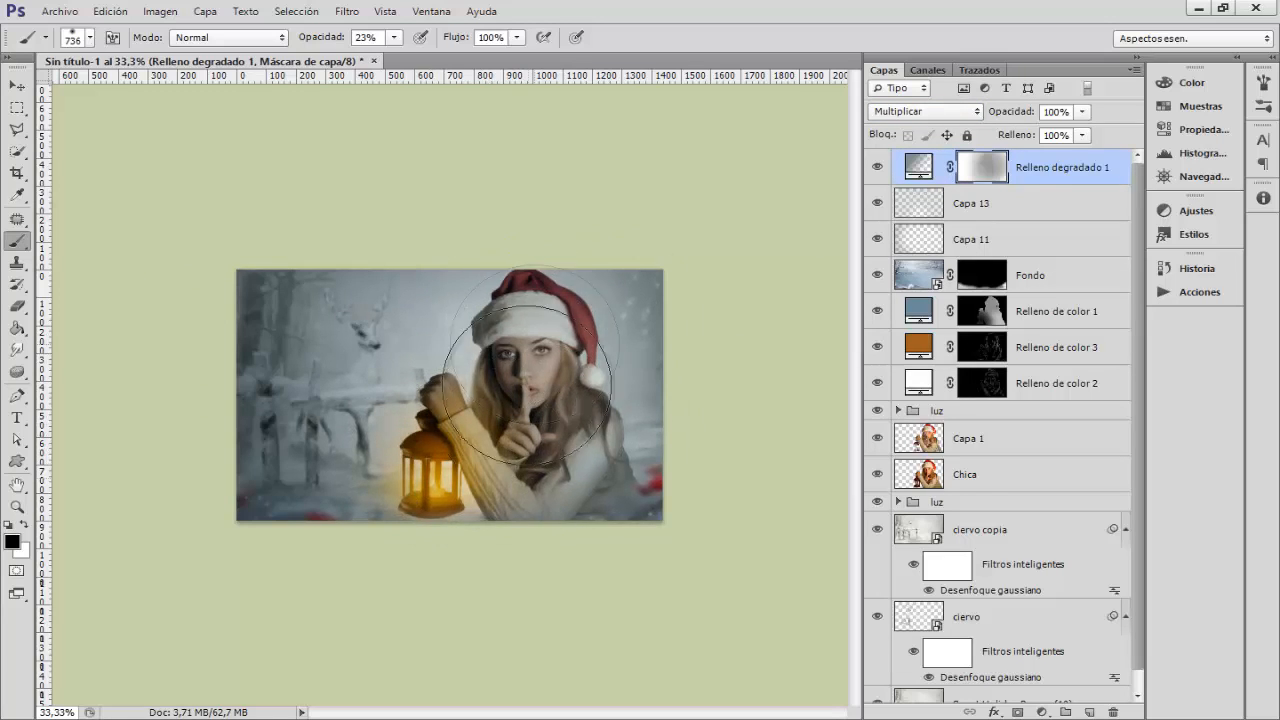
pyautogui.moveTo(470, 308)
pyautogui.mouseDown()
pyautogui.moveTo(509, 399)
pyautogui.moveTo(473, 472)
pyautogui.moveTo(513, 372)
pyautogui.moveTo(508, 352)
pyautogui.moveTo(537, 410)
pyautogui.mouseUp()
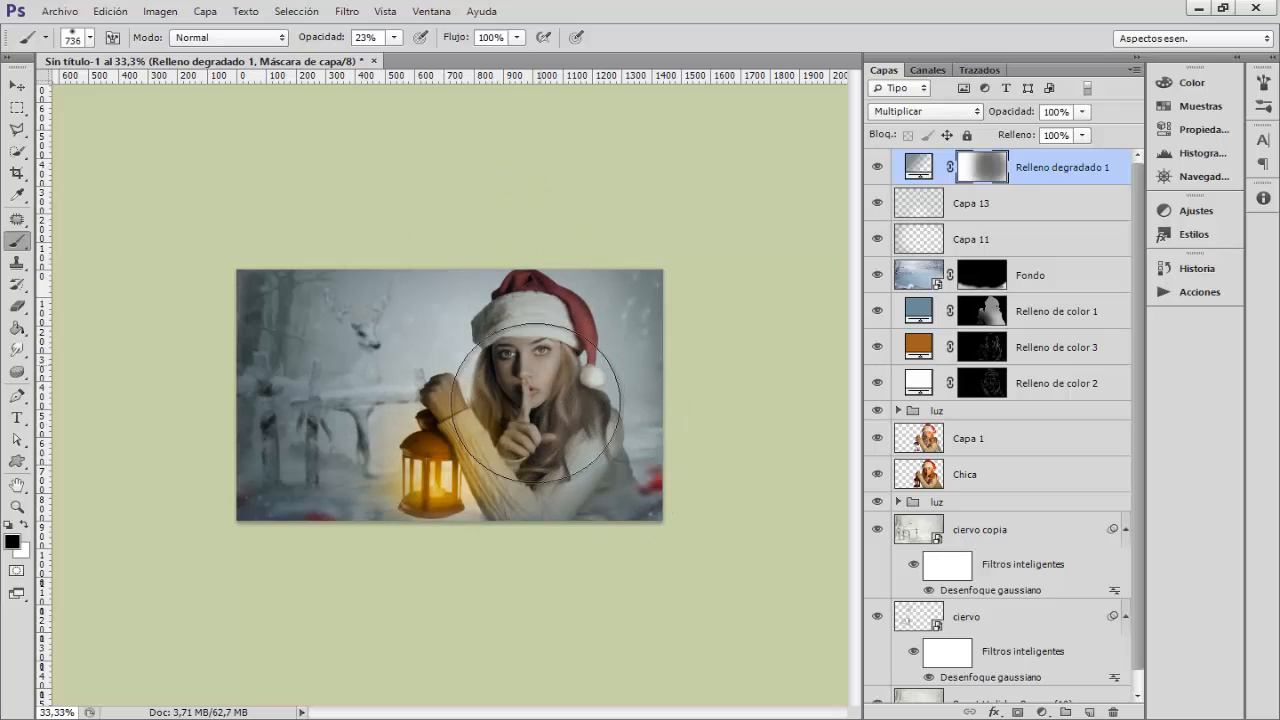
# - Add a mask to Capa 13, fade its shading over the model with the black brush, and compare both shading layers on and off
pyautogui.click(1003, 213)
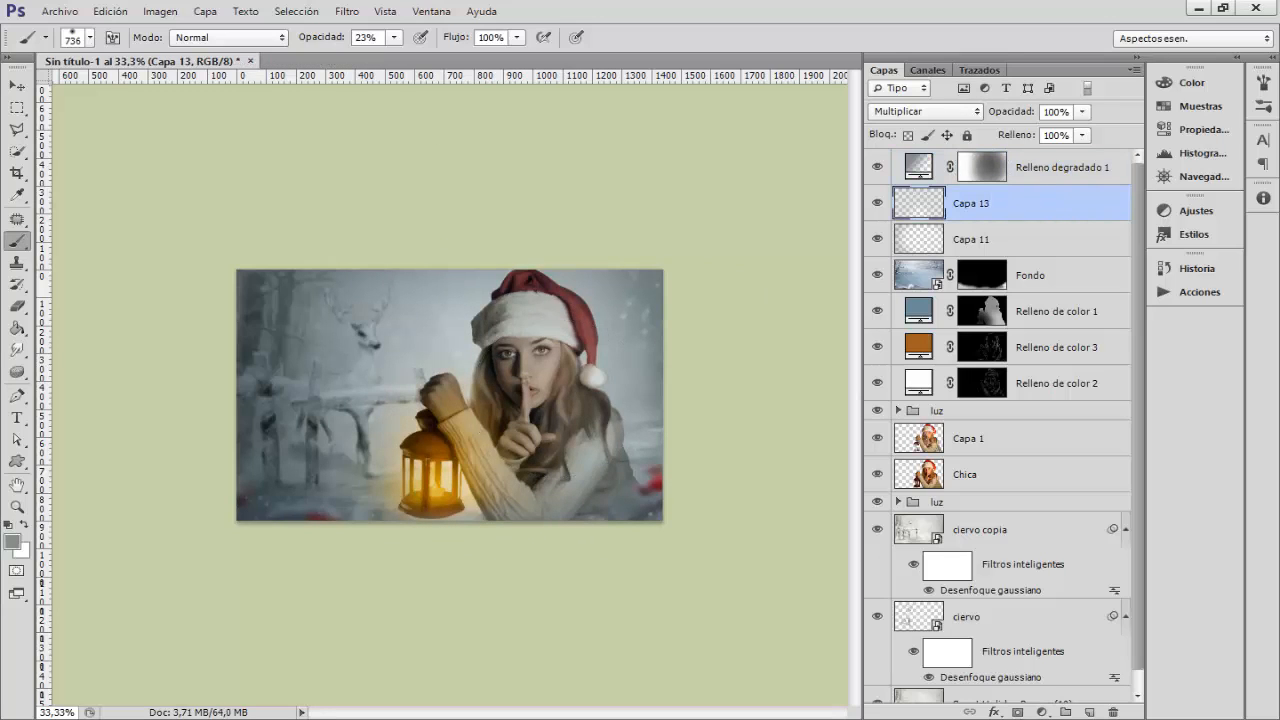
pyautogui.click(1017, 711)
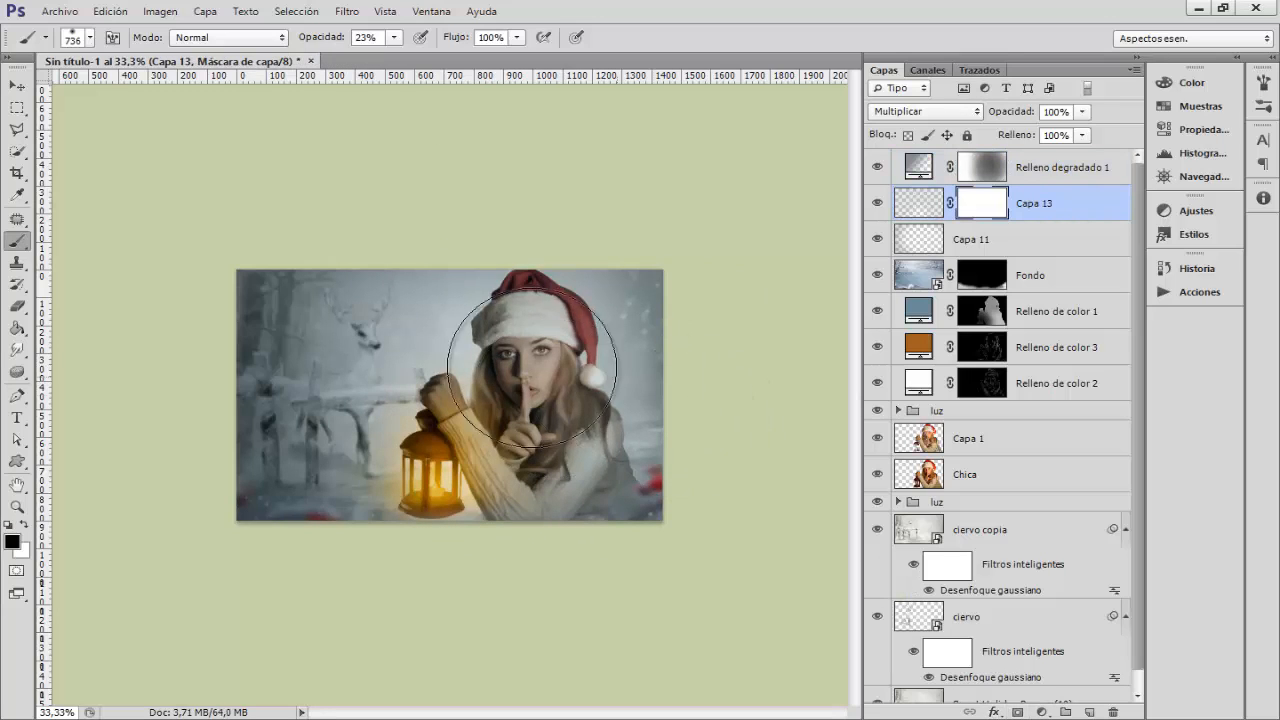
pyautogui.moveTo(525, 358)
pyautogui.mouseDown()
pyautogui.moveTo(523, 419)
pyautogui.moveTo(544, 403)
pyautogui.moveTo(495, 466)
pyautogui.moveTo(566, 511)
pyautogui.moveTo(614, 514)
pyautogui.mouseUp()
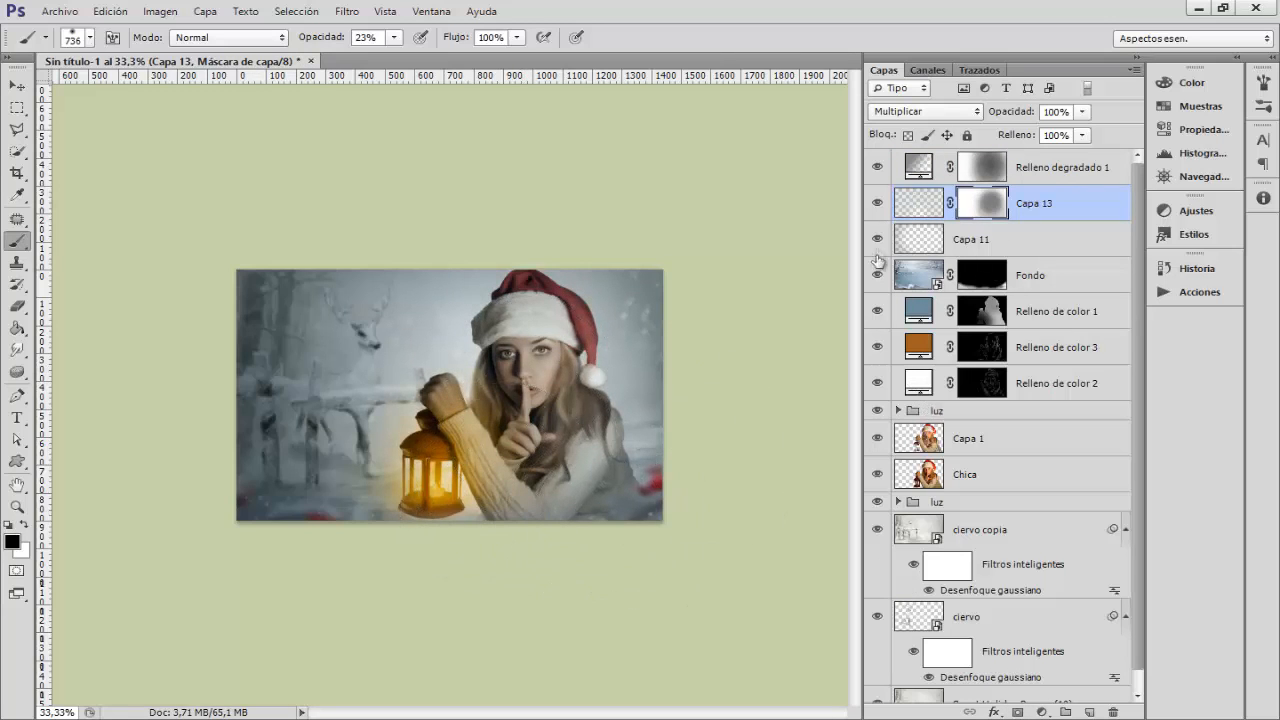
pyautogui.click(877, 203)
pyautogui.click(877, 203)
pyautogui.click(877, 168)
pyautogui.click(877, 168)
pyautogui.click(1088, 711)
pyautogui.moveTo(328, 468)
pyautogui.mouseDown()
pyautogui.moveTo(271, 468)
pyautogui.moveTo(296, 466)
pyautogui.mouseUp()
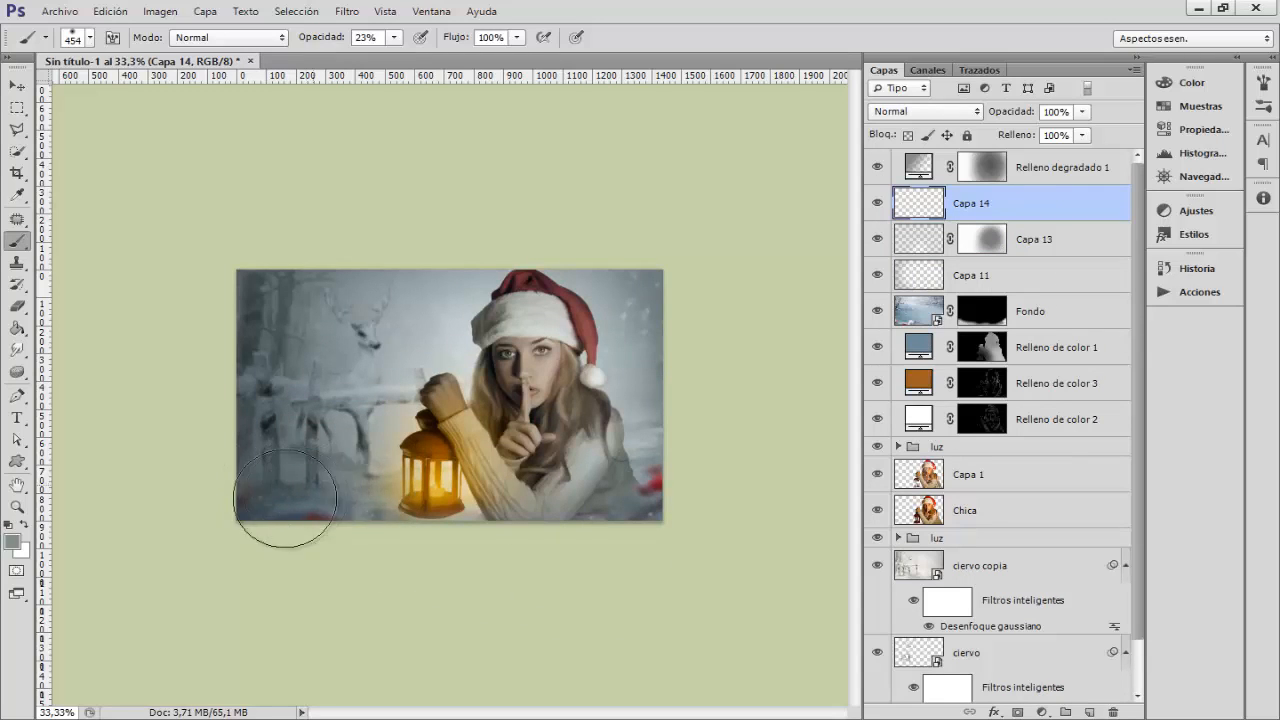
pyautogui.moveTo(309, 512)
pyautogui.mouseDown()
pyautogui.moveTo(283, 472)
pyautogui.moveTo(333, 499)
pyautogui.moveTo(324, 470)
pyautogui.moveTo(283, 468)
pyautogui.mouseUp()
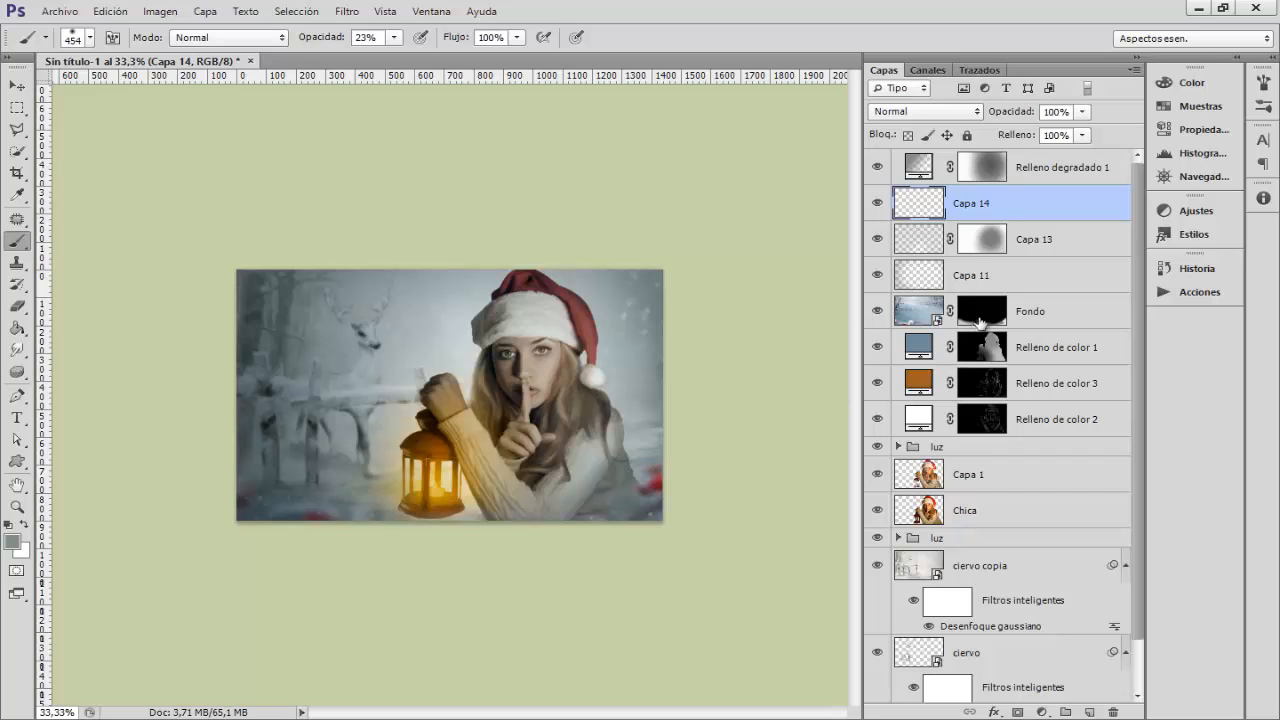
pyautogui.click(980, 318)
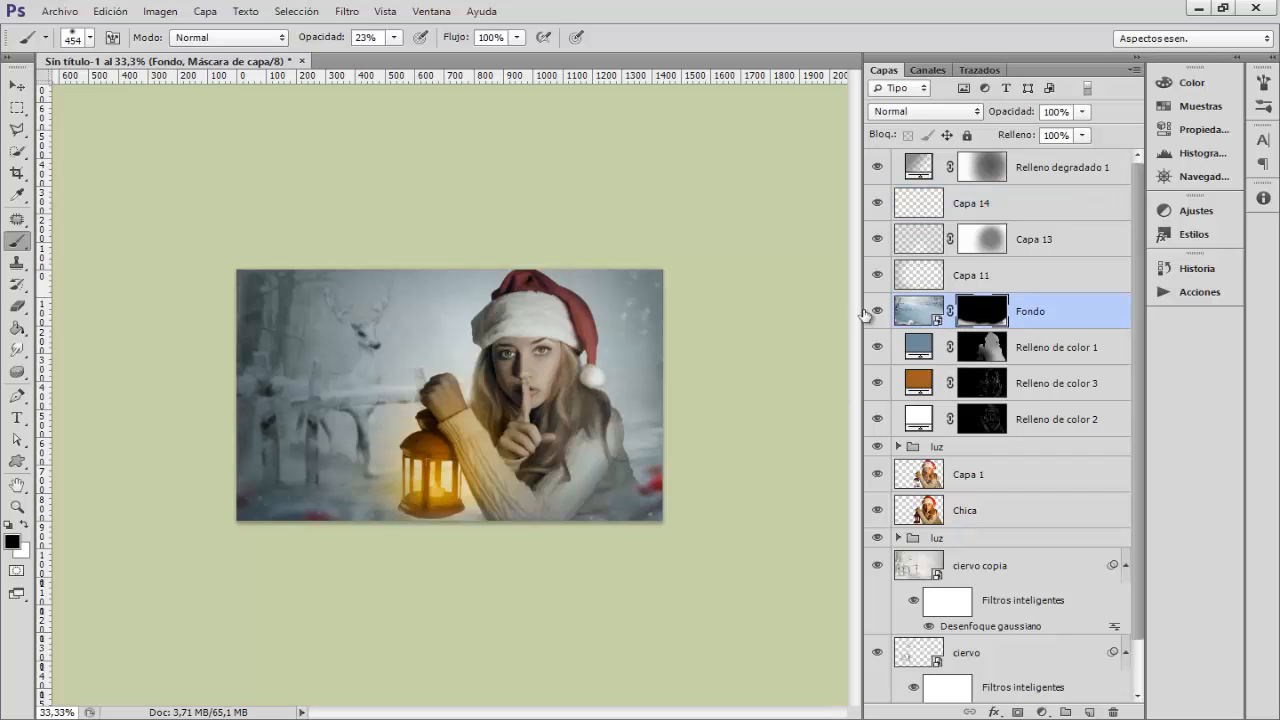
pyautogui.hotkey('ctrl', 'alt', 'z')
# - Reveal more of the Fondo snow texture around the fence and left foreground by painting its mask with a 454 px white brush at 23% opacity
pyautogui.click(978, 278)
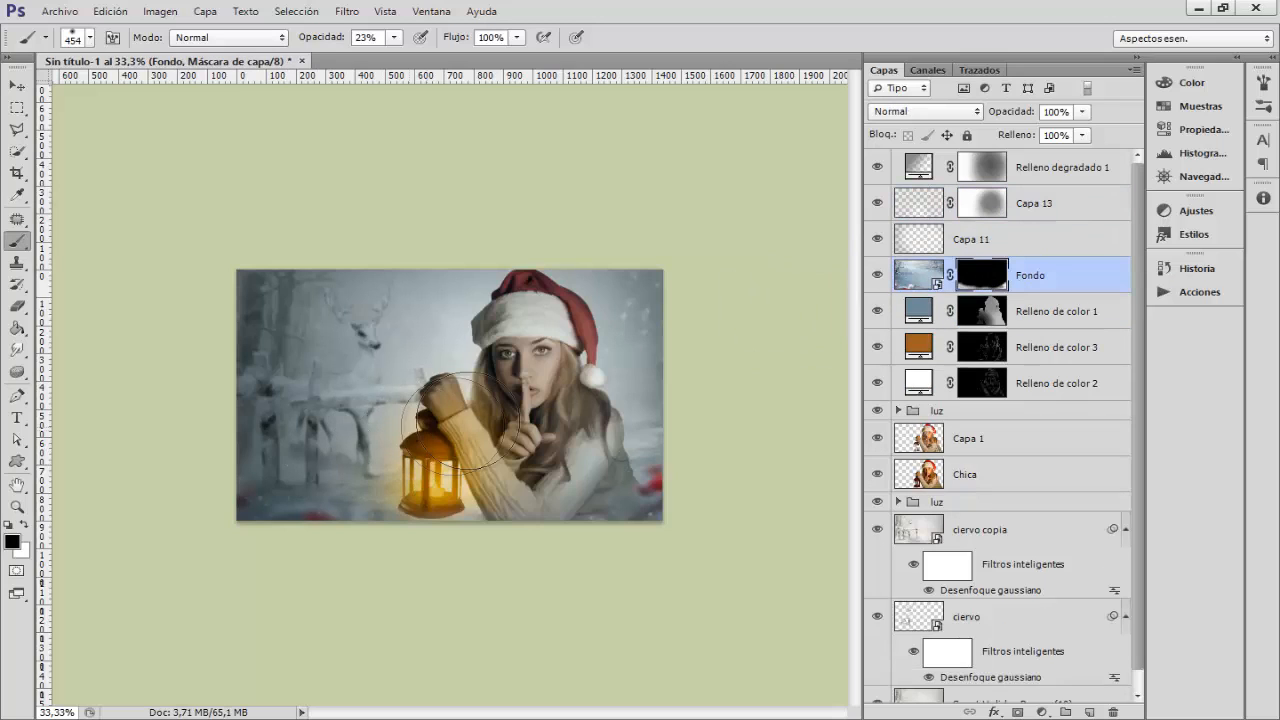
pyautogui.press('x')
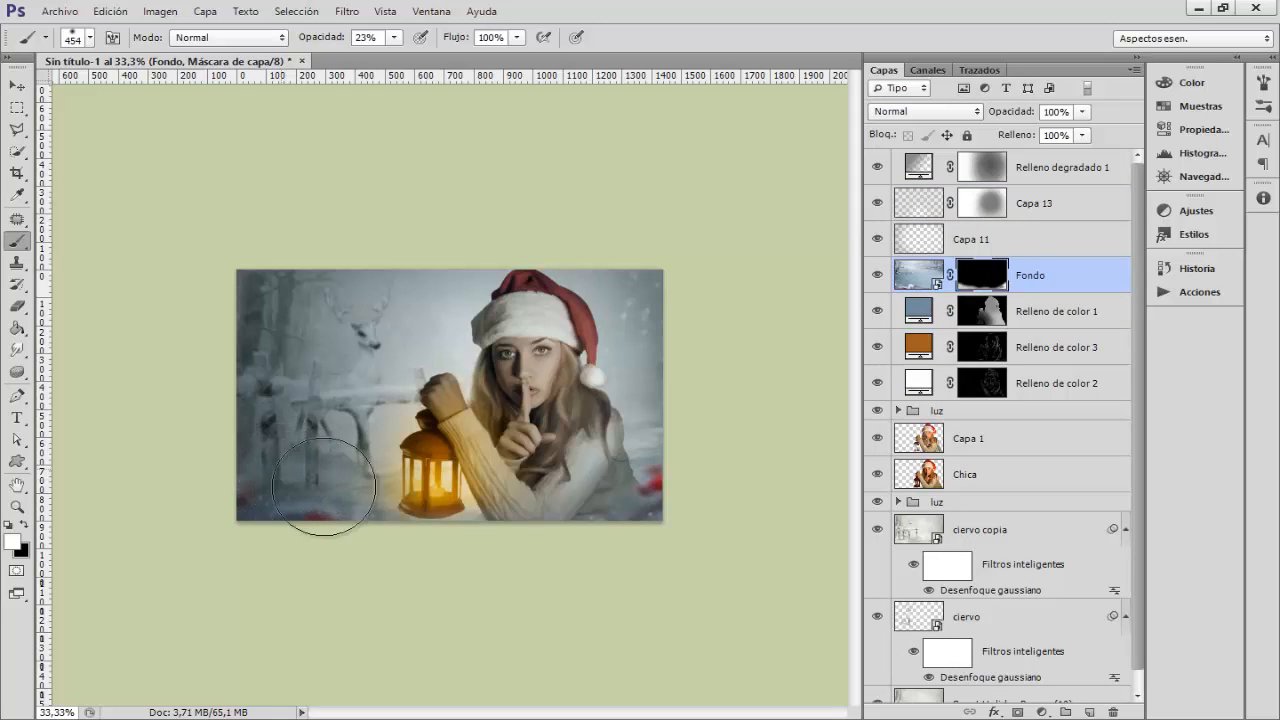
pyautogui.moveTo(323, 486)
pyautogui.mouseDown()
pyautogui.moveTo(243, 452)
pyautogui.moveTo(258, 466)
pyautogui.moveTo(293, 463)
pyautogui.moveTo(255, 467)
pyautogui.moveTo(246, 436)
pyautogui.moveTo(291, 467)
pyautogui.mouseUp()
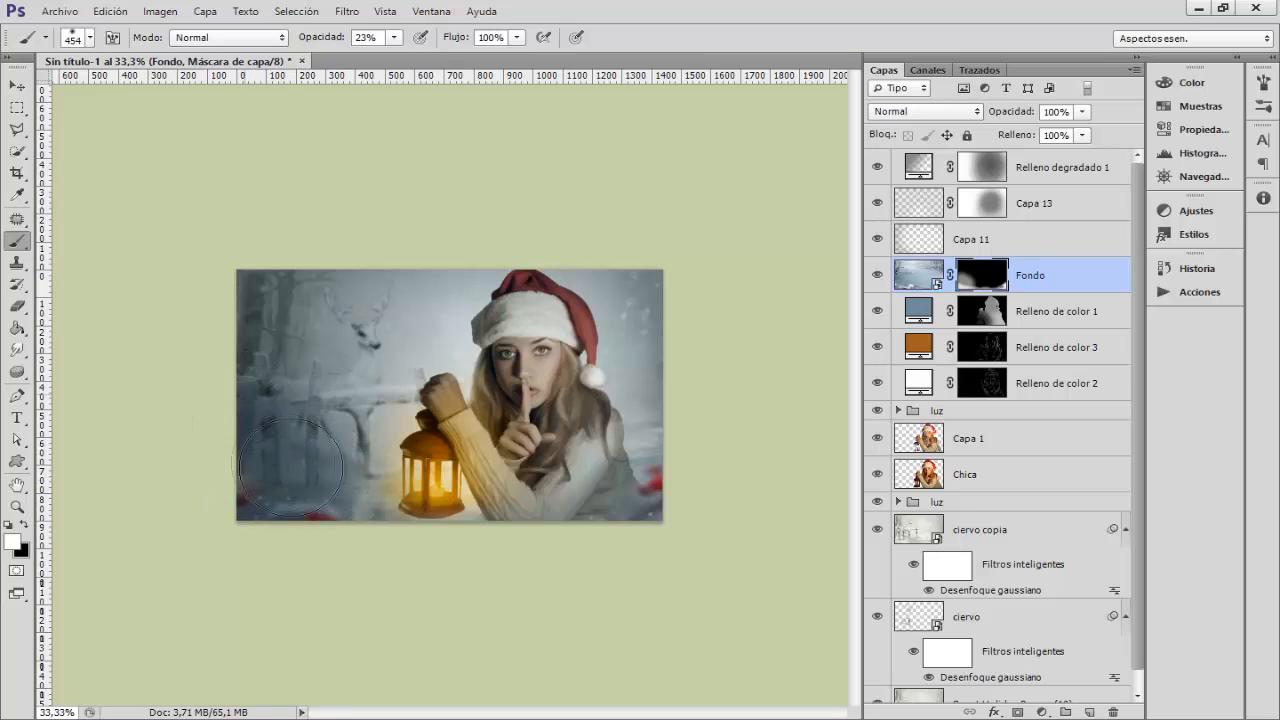
pyautogui.hotkey('ctrl', '+')
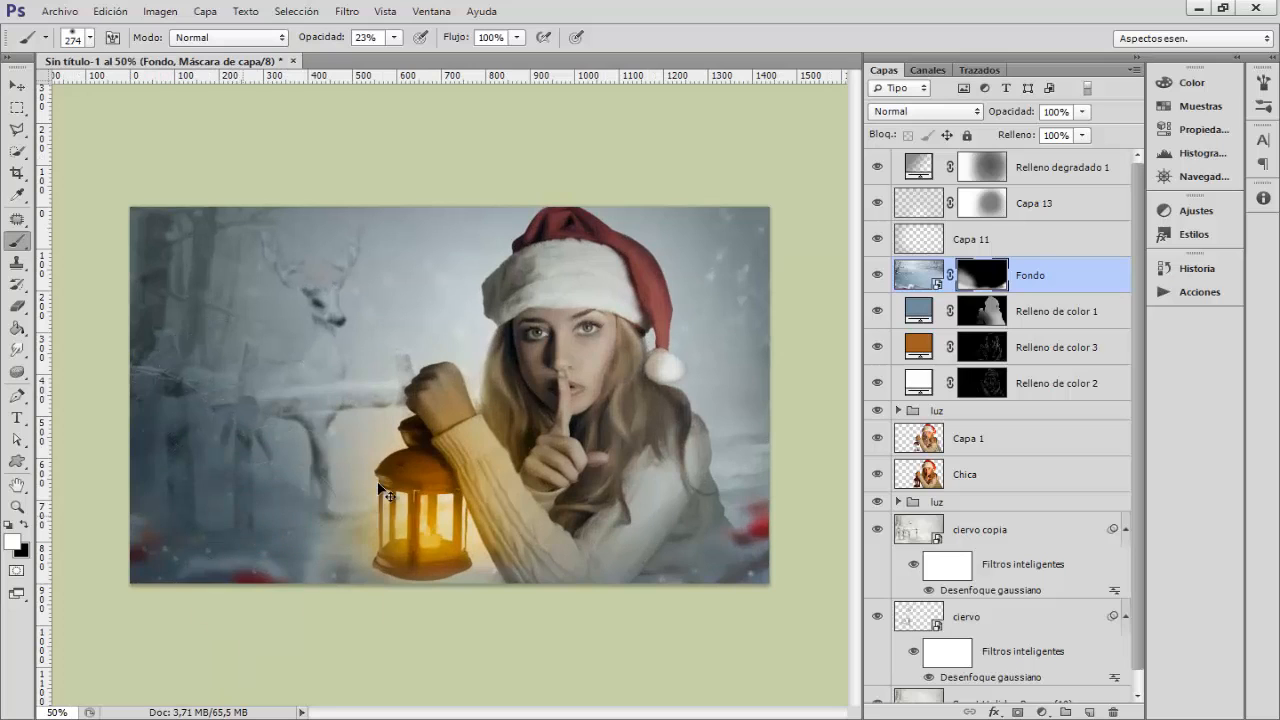
pyautogui.hotkey('ctrl', '-')
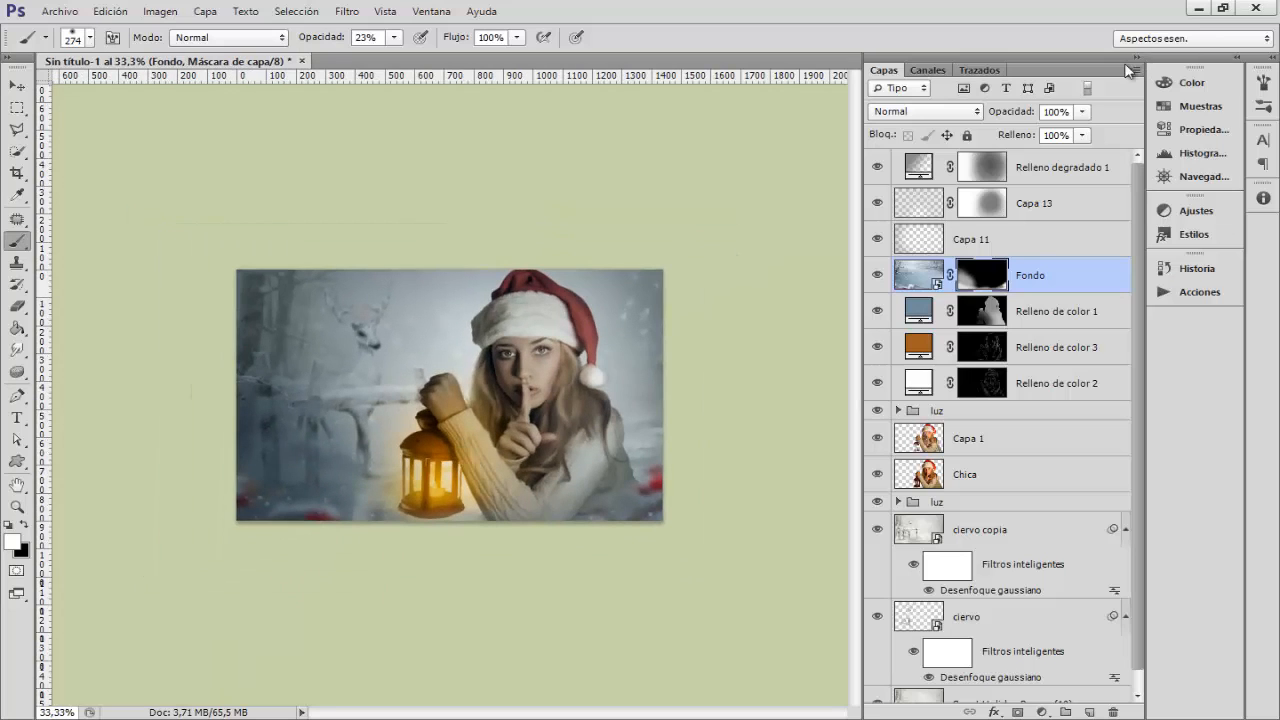
# - Stamp all visible layers into a new layer above Relleno degradado 1 and apply the Topaz Adjust 5 preset Enhance Contrast to it
pyautogui.click(1027, 181)
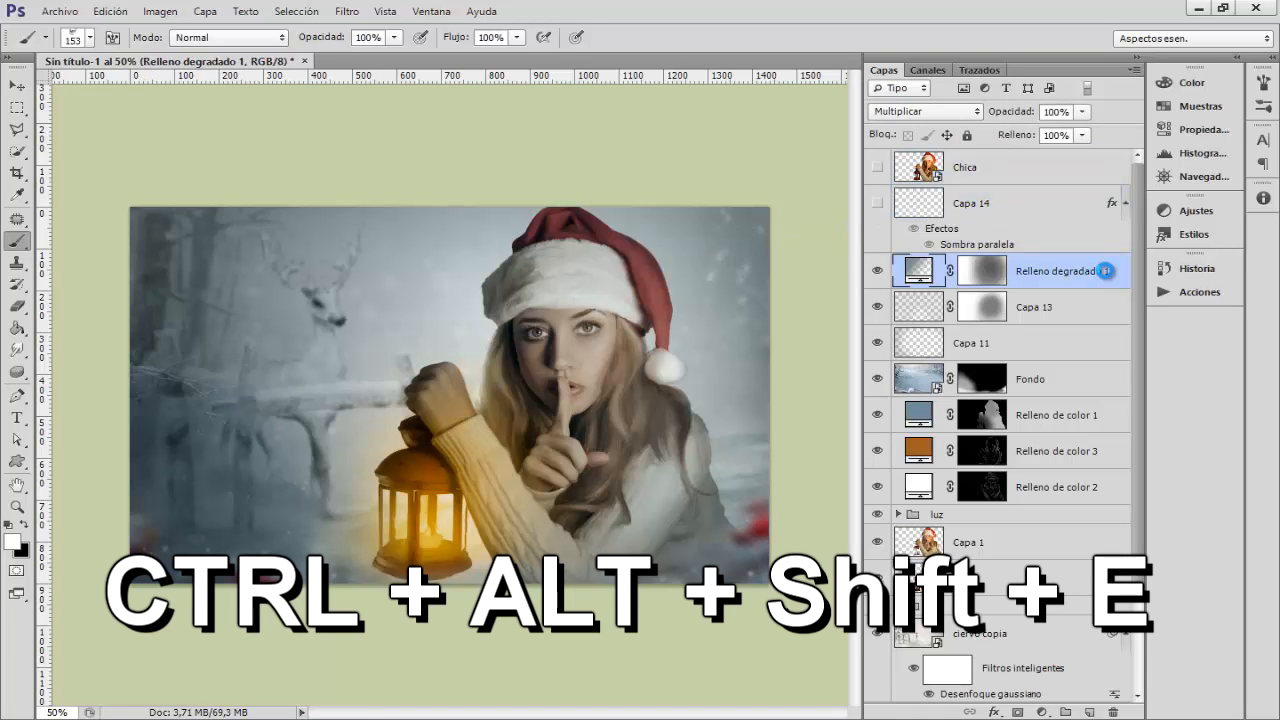
pyautogui.hotkey('ctrl', 'alt', 'shift', 'e')
pyautogui.click(347, 11)
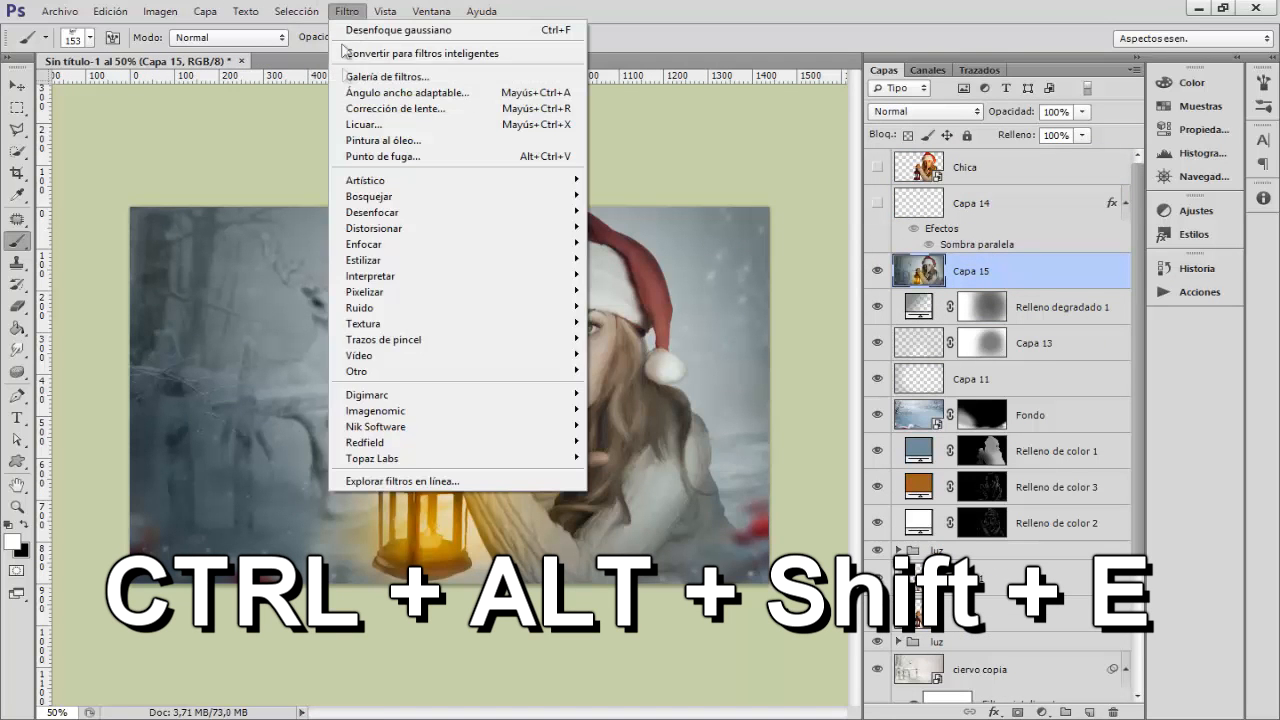
pyautogui.moveTo(500, 458)
pyautogui.click(614, 457)
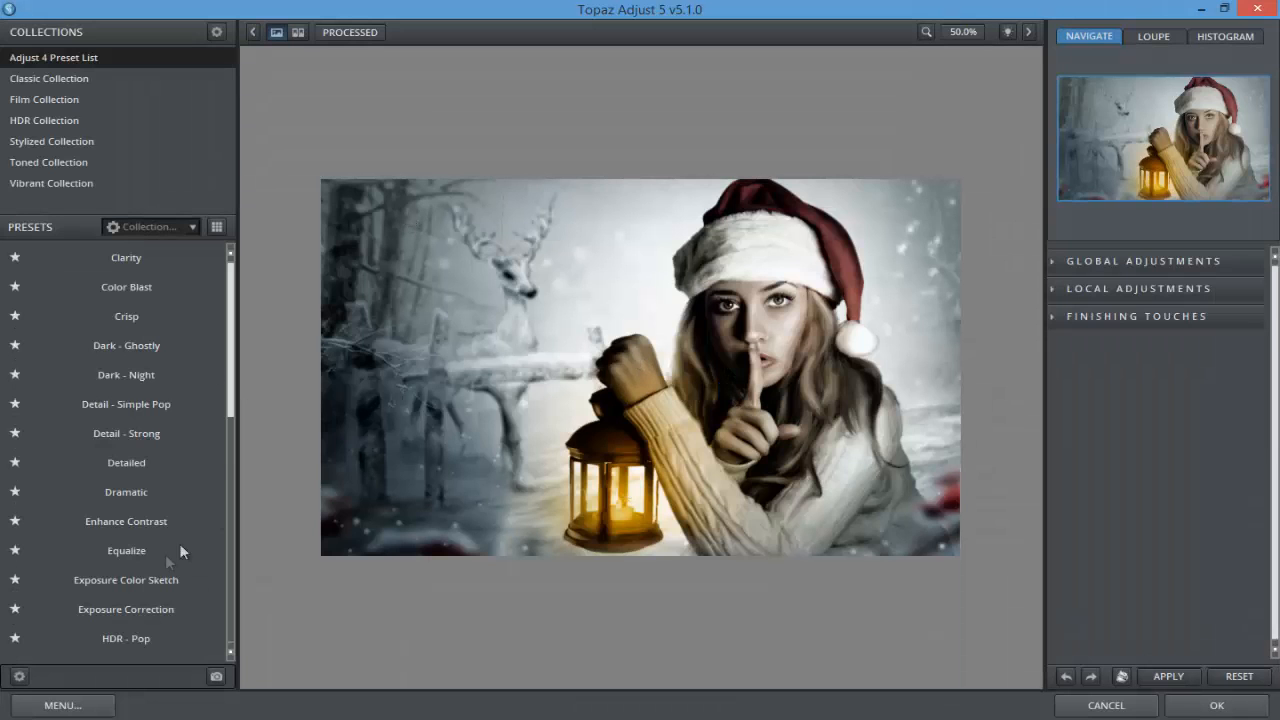
pyautogui.click(158, 520)
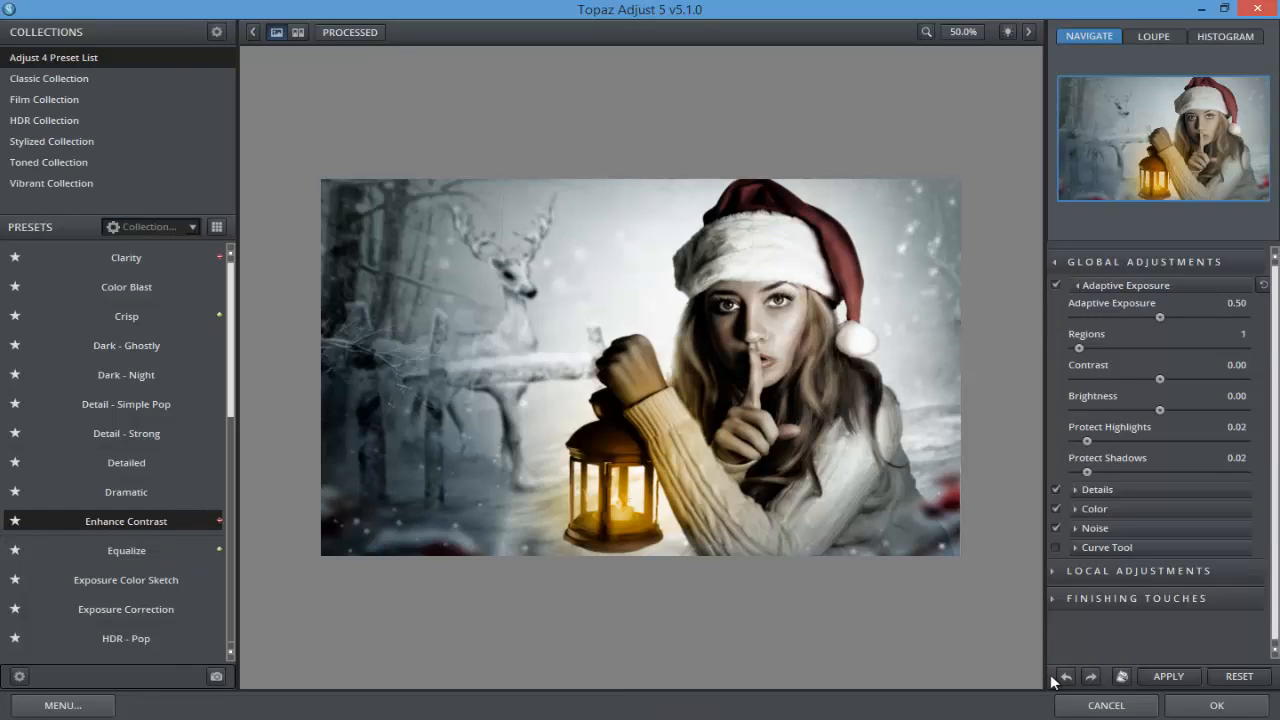
pyautogui.click(1193, 706)
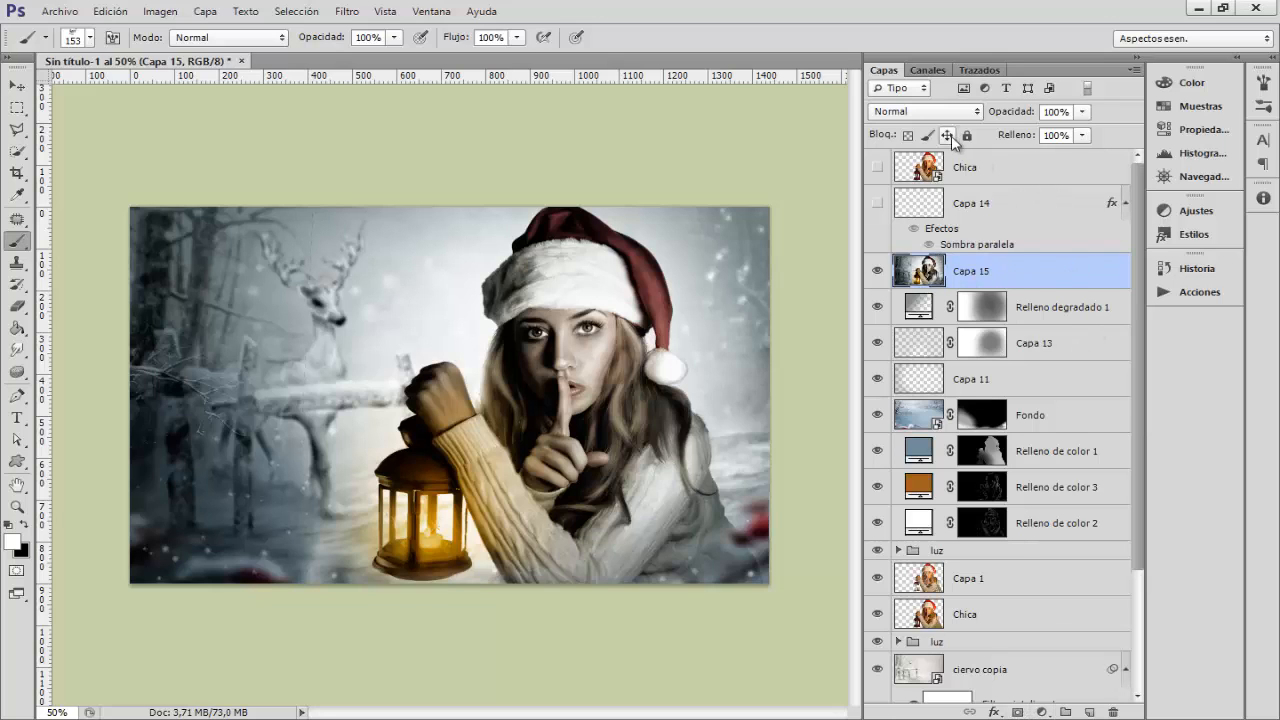
# - Set Capa 15's blending mode to Luminosidad and hide its effect with a black layer mask
pyautogui.click(925, 111)
pyautogui.click(905, 548)
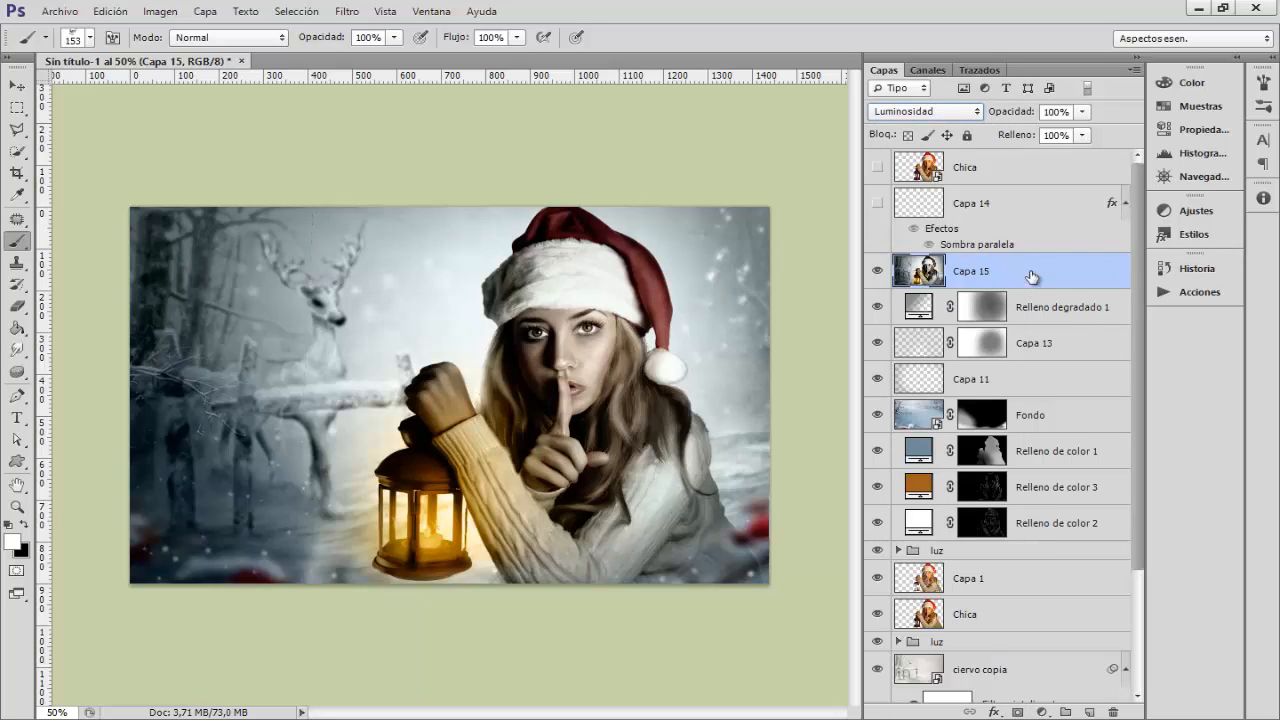
pyautogui.keyDown('alt'); pyautogui.click(1016, 712); pyautogui.keyUp('alt')
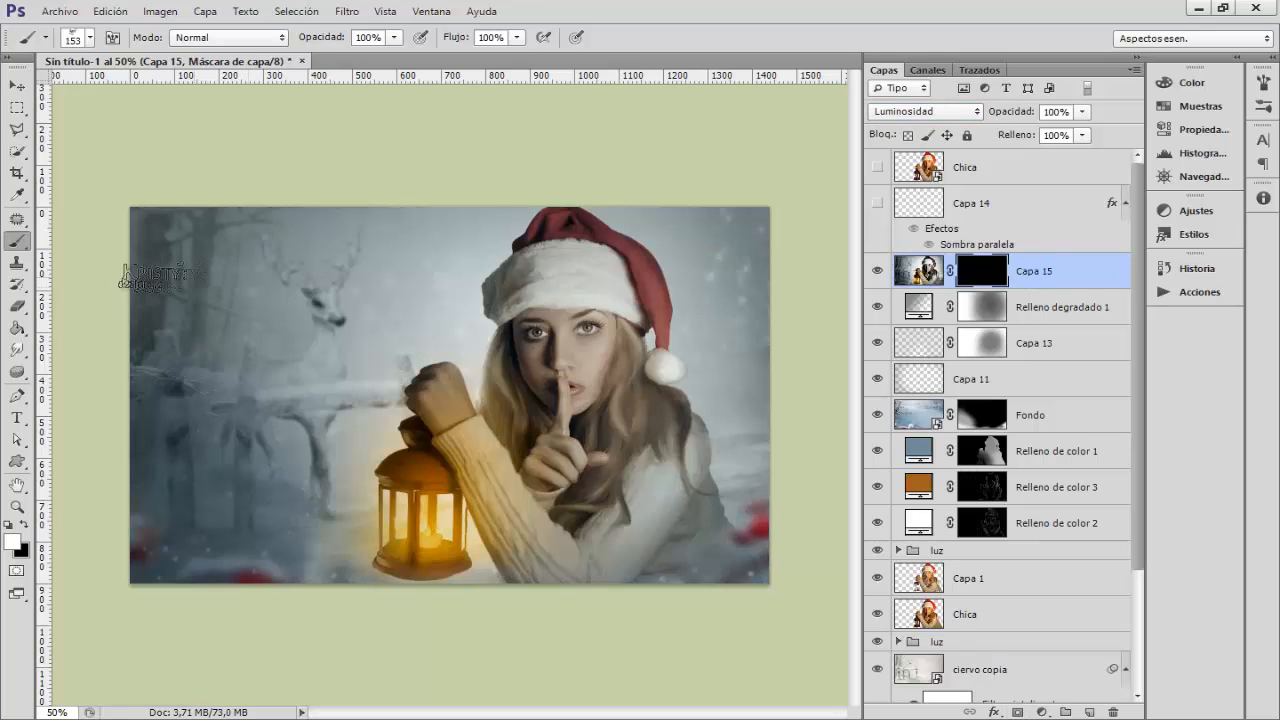
# - Show the signature layer Capa 14 and choose the first soft round brush preset for painting Capa 15's mask
pyautogui.rightClick(328, 290)
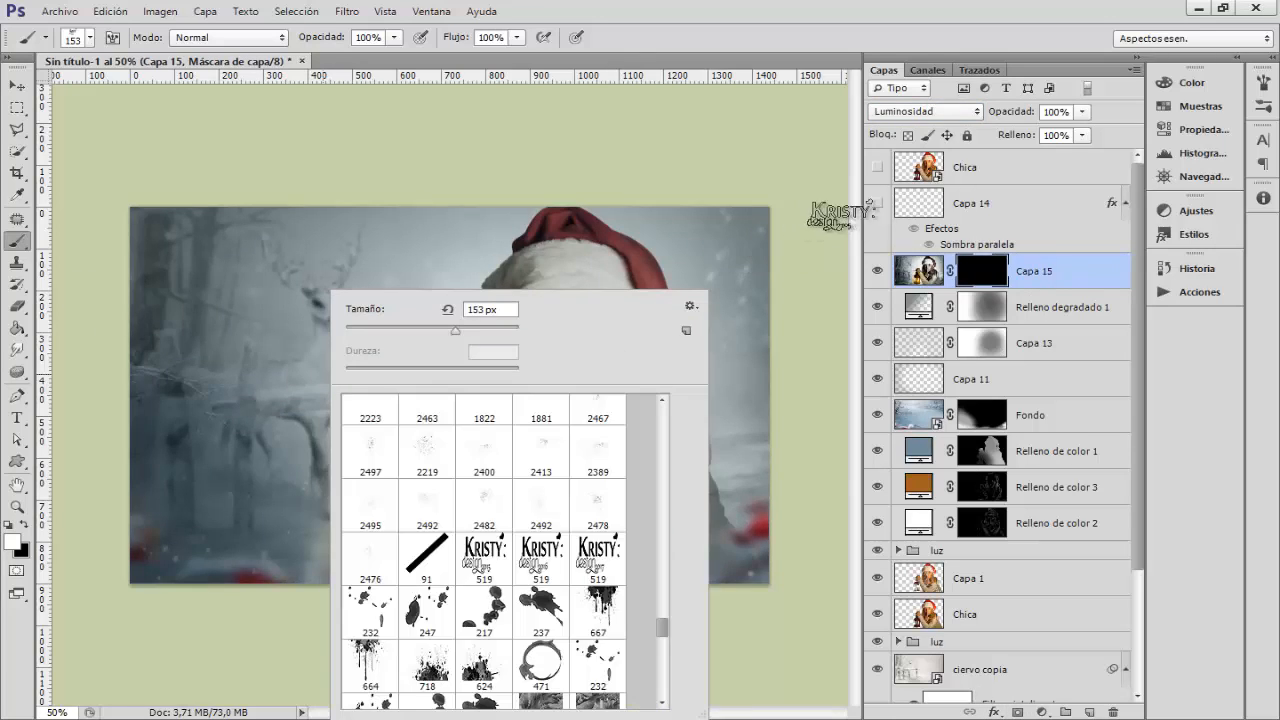
pyautogui.click(877, 203)
pyautogui.rightClick(530, 290)
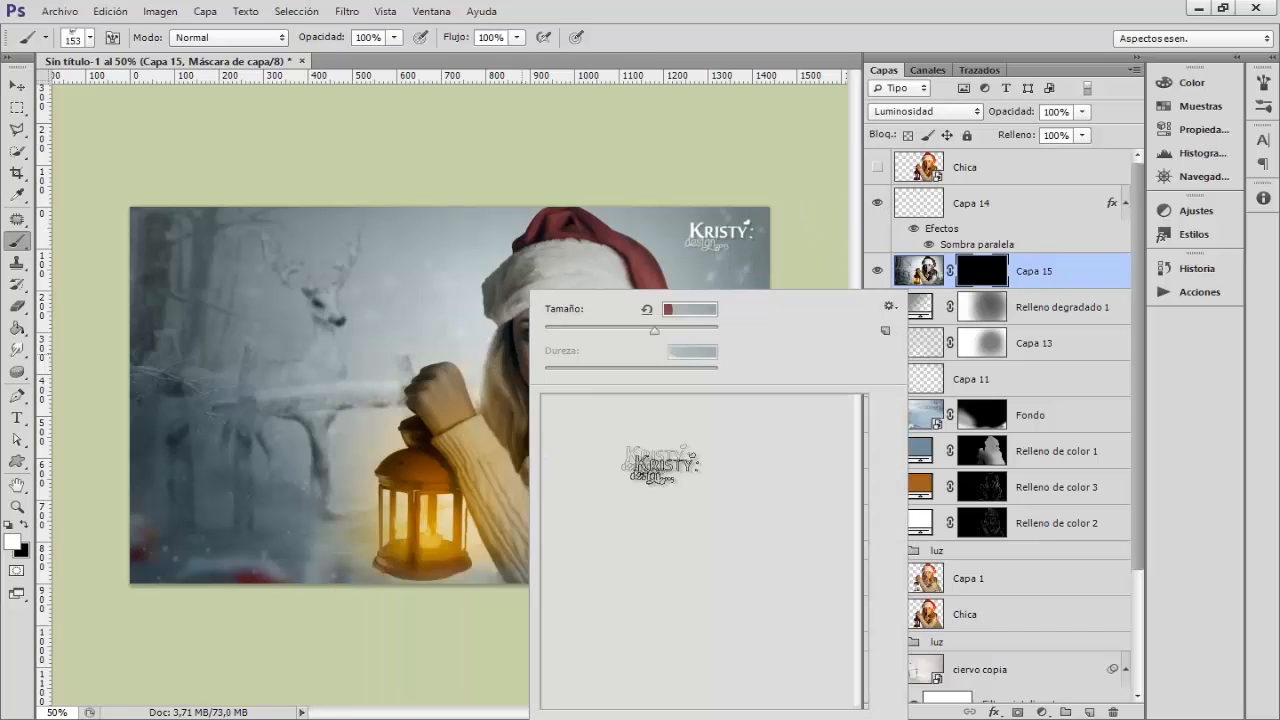
pyautogui.scroll(10, 866, 580)
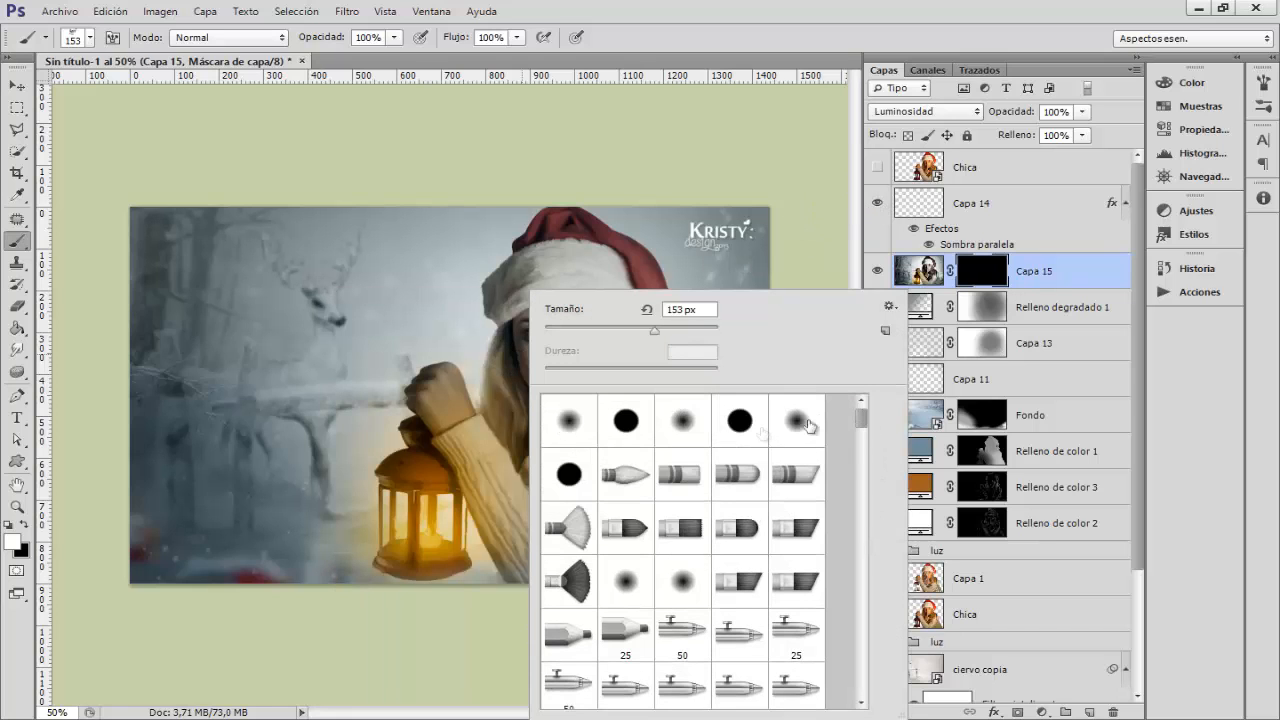
pyautogui.doubleClick(570, 426)
# - Bring out contrast on the model, lantern and lower foreground by painting Capa 15's mask with a 317 px white brush at 29% opacity
pyautogui.moveTo(429, 384); pyautogui.dragTo(470, 383)
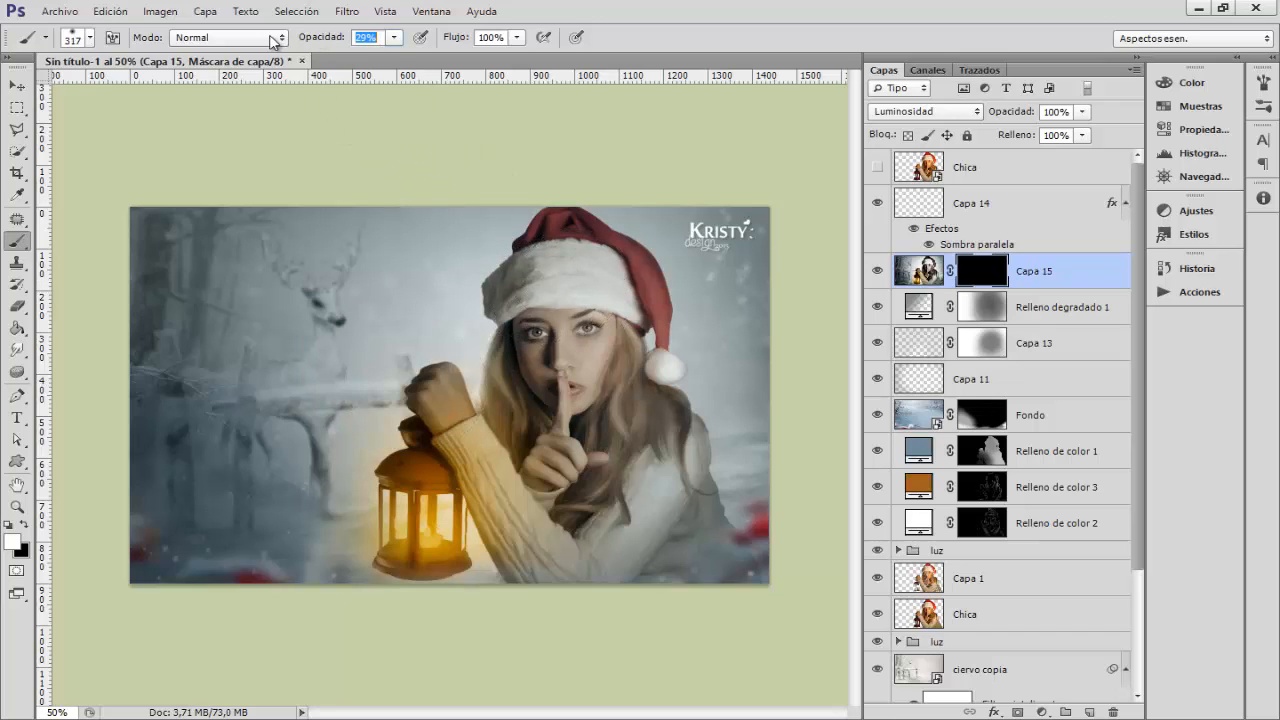
pyautogui.moveTo(548, 340)
pyautogui.mouseDown()
pyautogui.moveTo(550, 375)
pyautogui.moveTo(578, 355)
pyautogui.moveTo(550, 457)
pyautogui.moveTo(560, 462)
pyautogui.moveTo(442, 443)
pyautogui.moveTo(435, 425)
pyautogui.moveTo(446, 457)
pyautogui.moveTo(425, 540)
pyautogui.moveTo(475, 490)
pyautogui.moveTo(532, 536)
pyautogui.moveTo(653, 518)
pyautogui.moveTo(666, 486)
pyautogui.moveTo(587, 352)
pyautogui.moveTo(613, 292)
pyautogui.moveTo(566, 280)
pyautogui.moveTo(540, 302)
pyautogui.moveTo(568, 297)
pyautogui.moveTo(589, 326)
pyautogui.moveTo(622, 292)
pyautogui.moveTo(660, 389)
pyautogui.moveTo(588, 382)
pyautogui.moveTo(561, 363)
pyautogui.moveTo(540, 422)
pyautogui.moveTo(461, 432)
pyautogui.moveTo(357, 377)
pyautogui.moveTo(341, 440)
pyautogui.moveTo(250, 562)
pyautogui.moveTo(220, 572)
pyautogui.mouseUp()
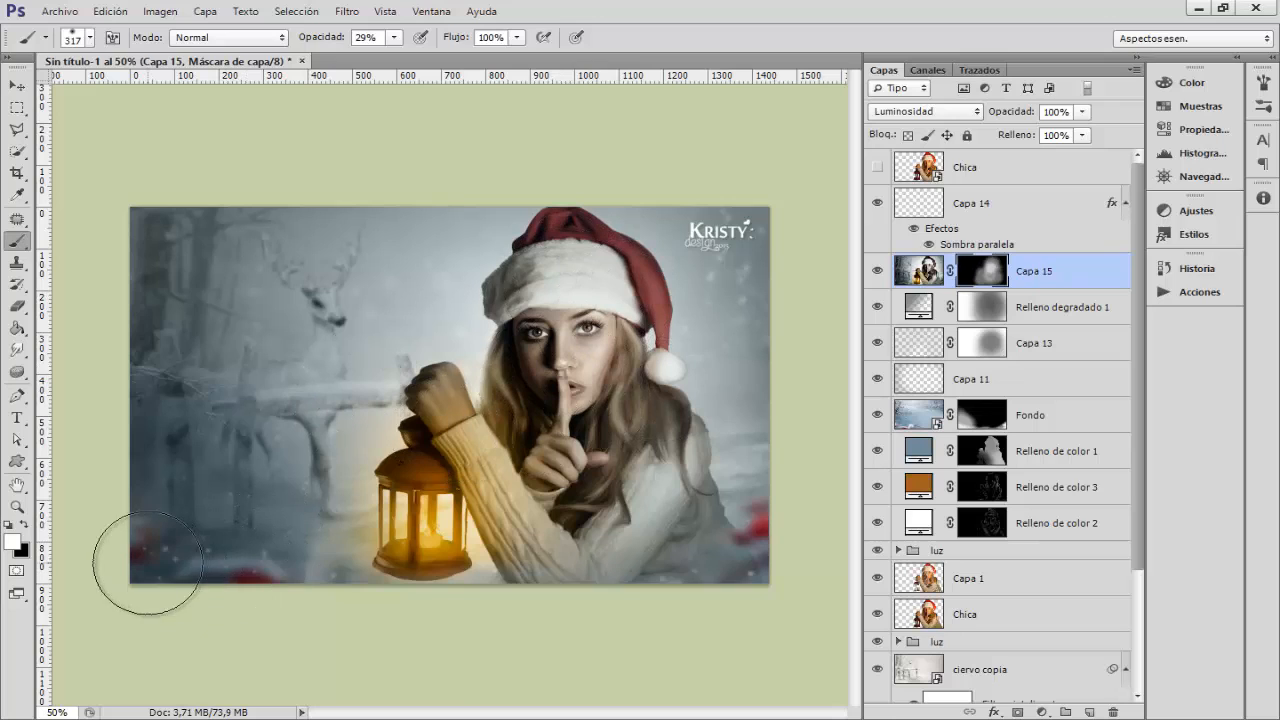
pyautogui.click(765, 552)
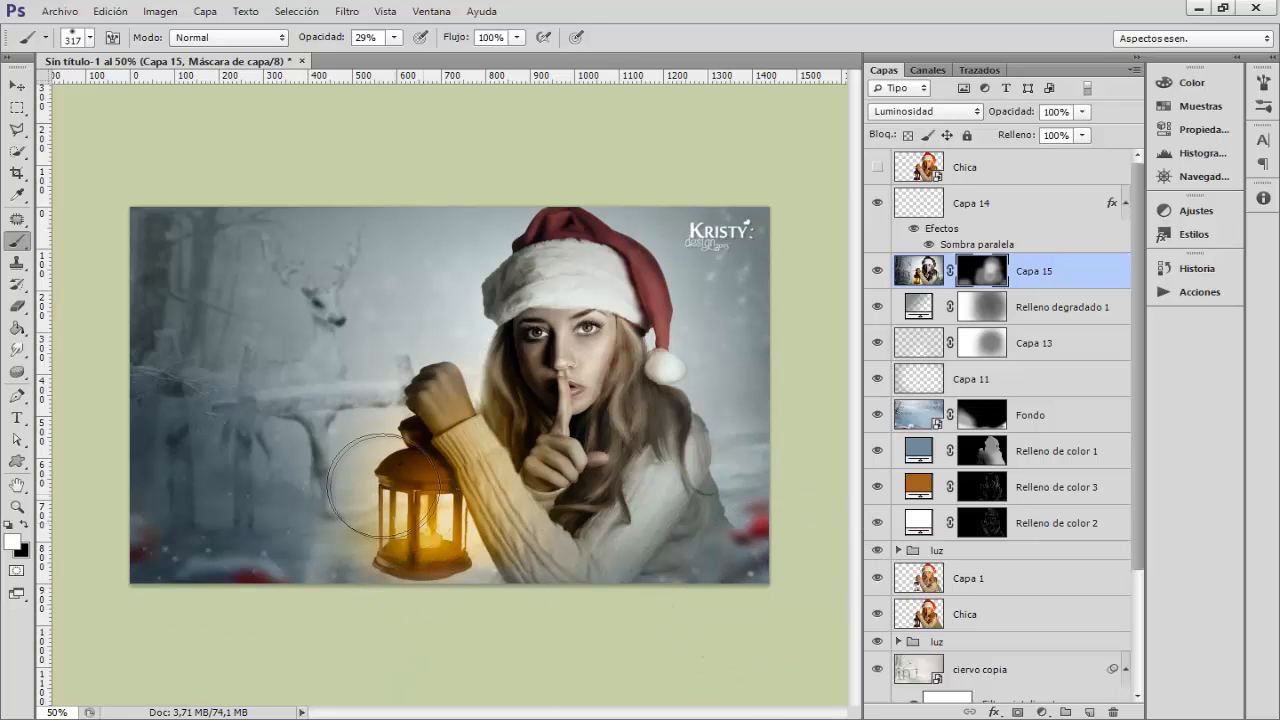
pyautogui.click(878, 272)
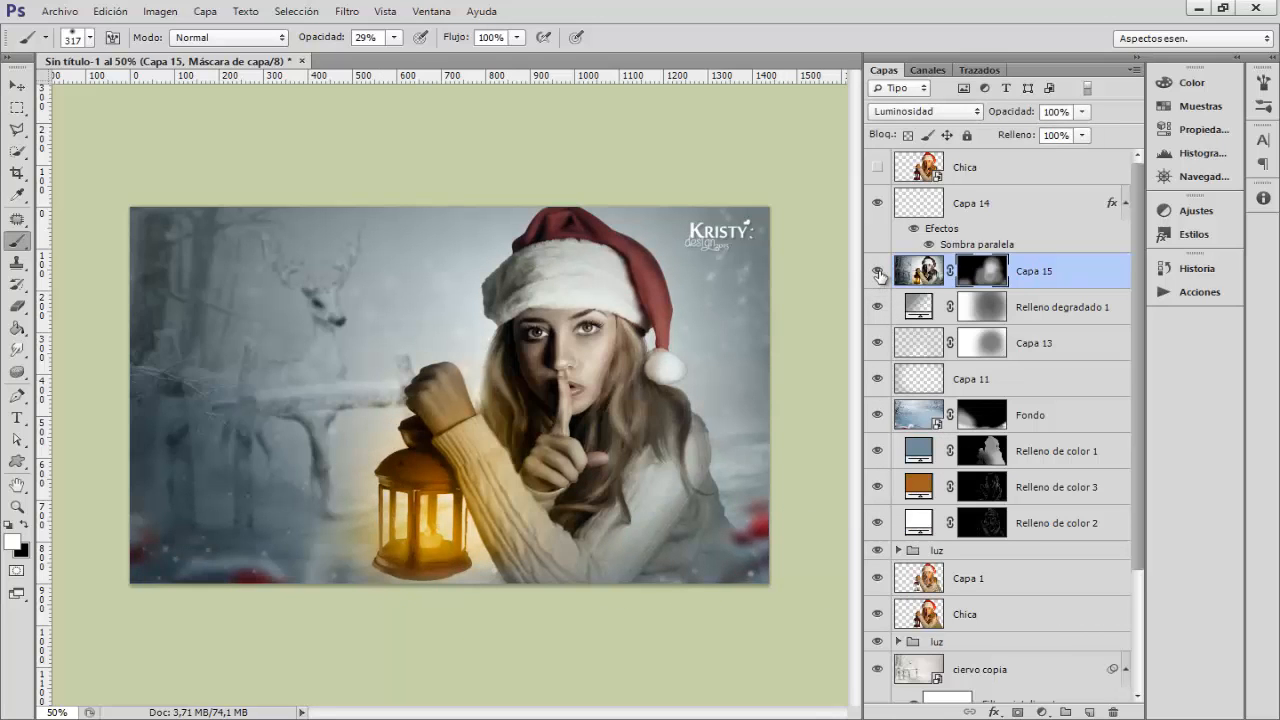
pyautogui.hotkey('ctrl', '+')
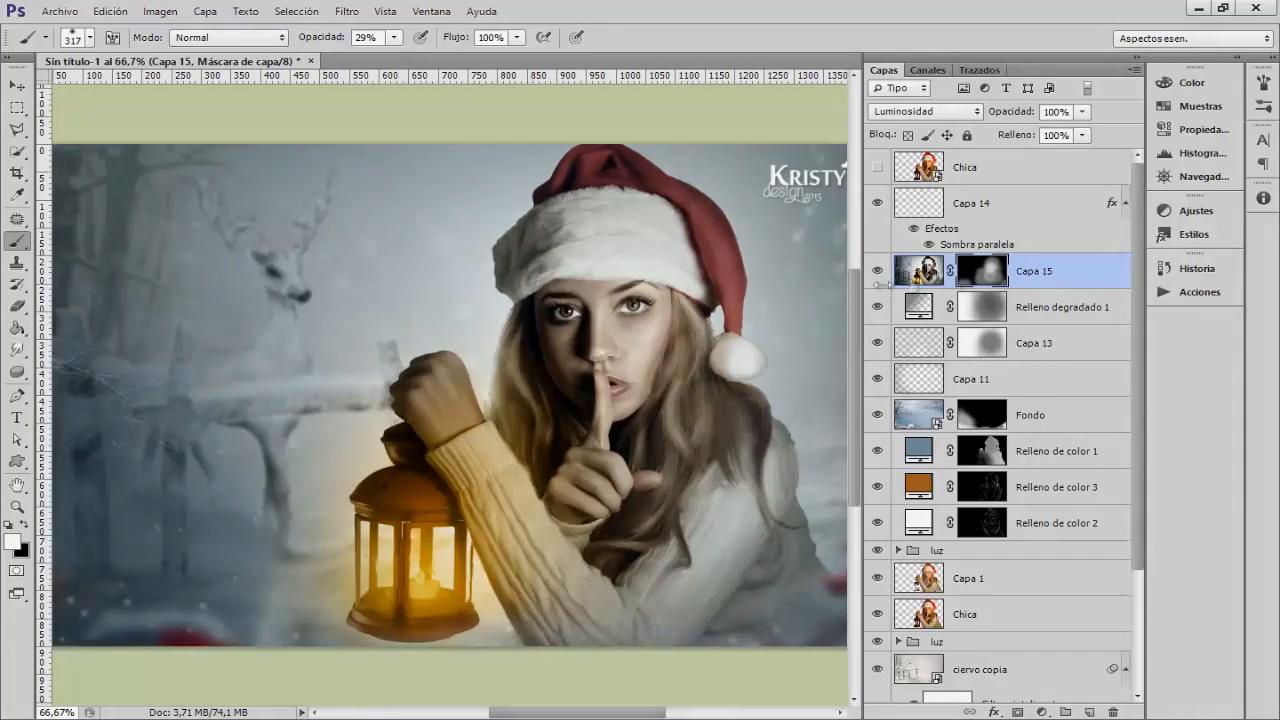
# - Set up a 182 px black brush at 29% opacity to touch up Capa 15's mask over the model's face
pyautogui.press('x')
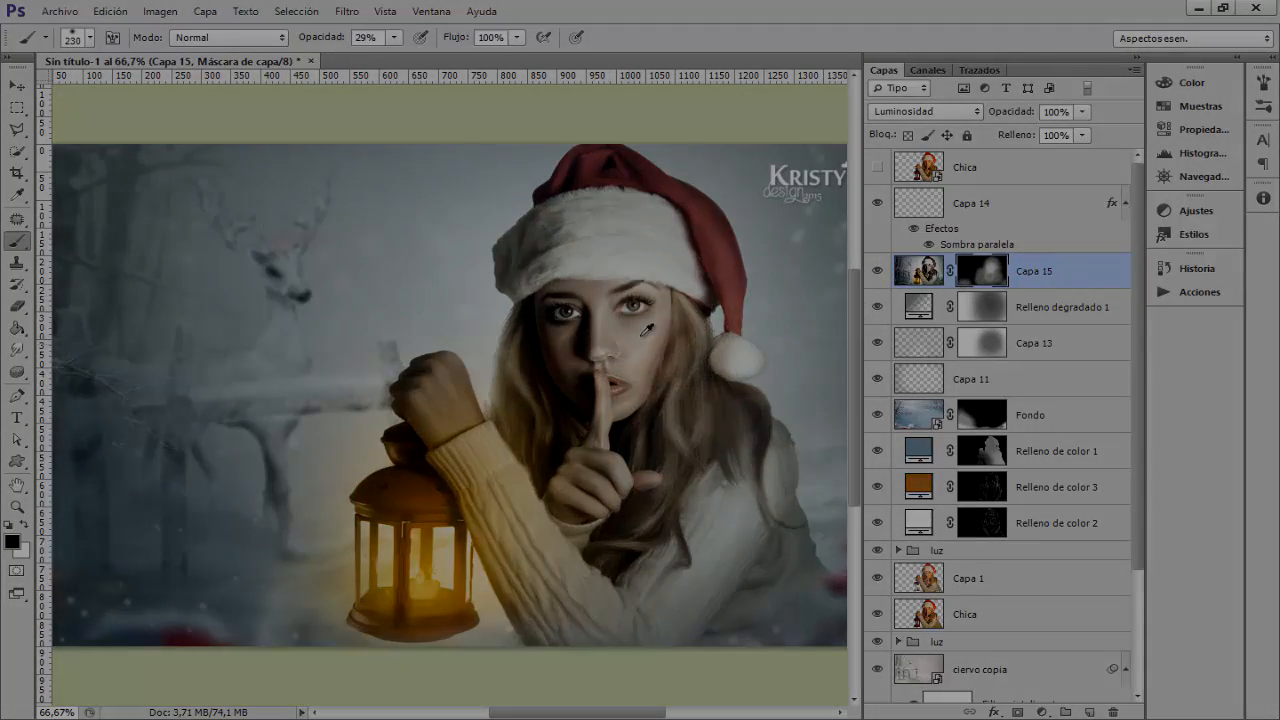
pyautogui.moveTo(647, 330); pyautogui.dragTo(599, 330)
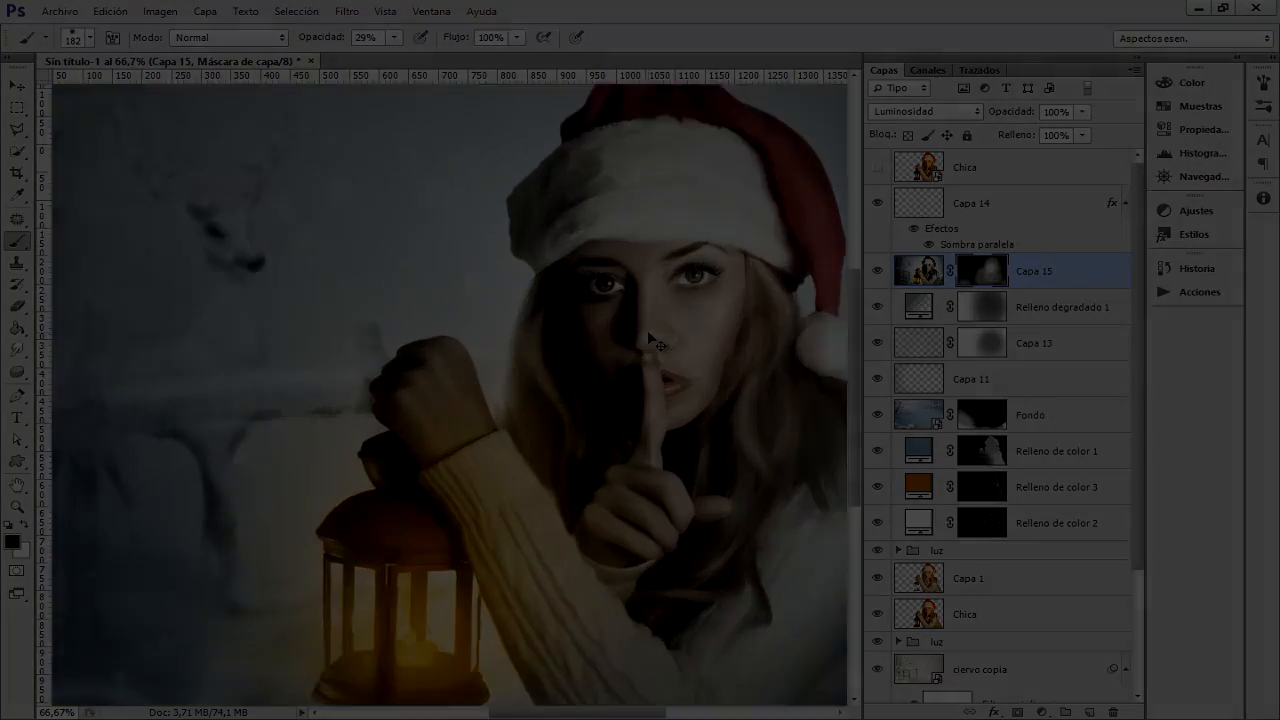
pyautogui.hotkey('ctrl', '+')
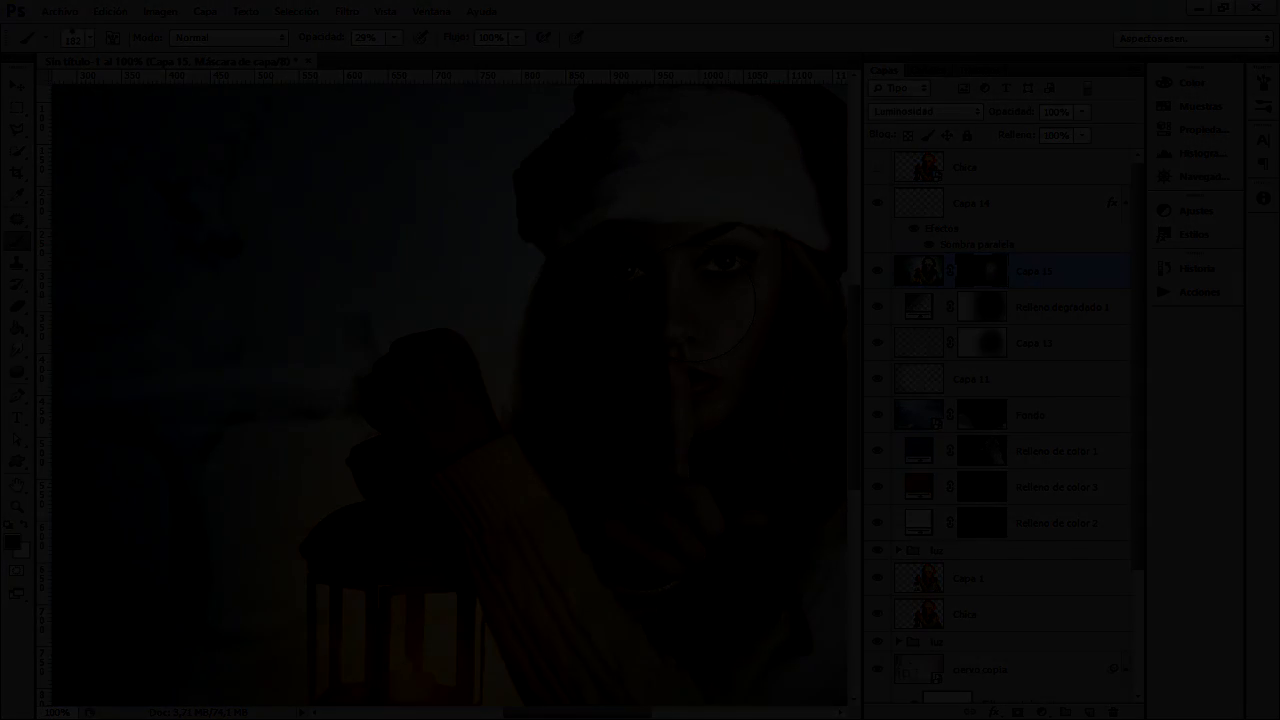